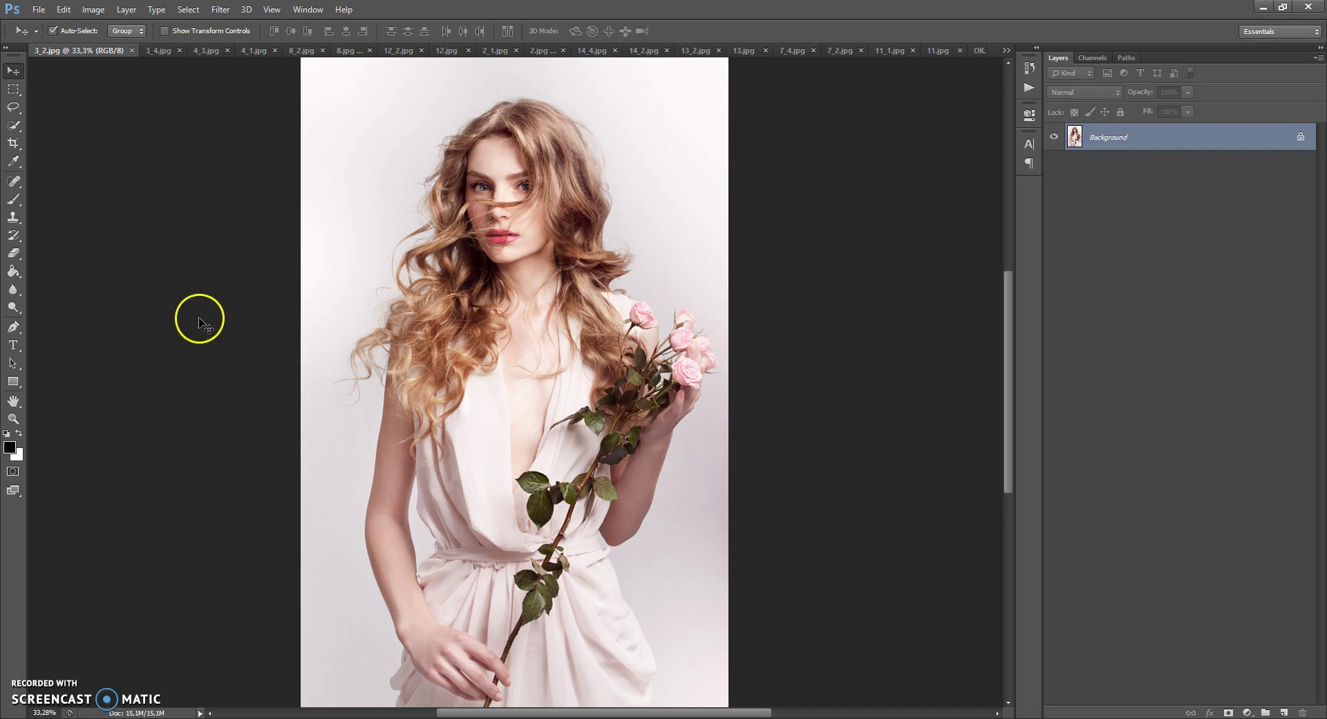
Step: View 3_4.jpg, then compare the portrait photo 4_3.jpg with its painted version 4_1.jpg, examining the painted face up close
left_click(154, 49)
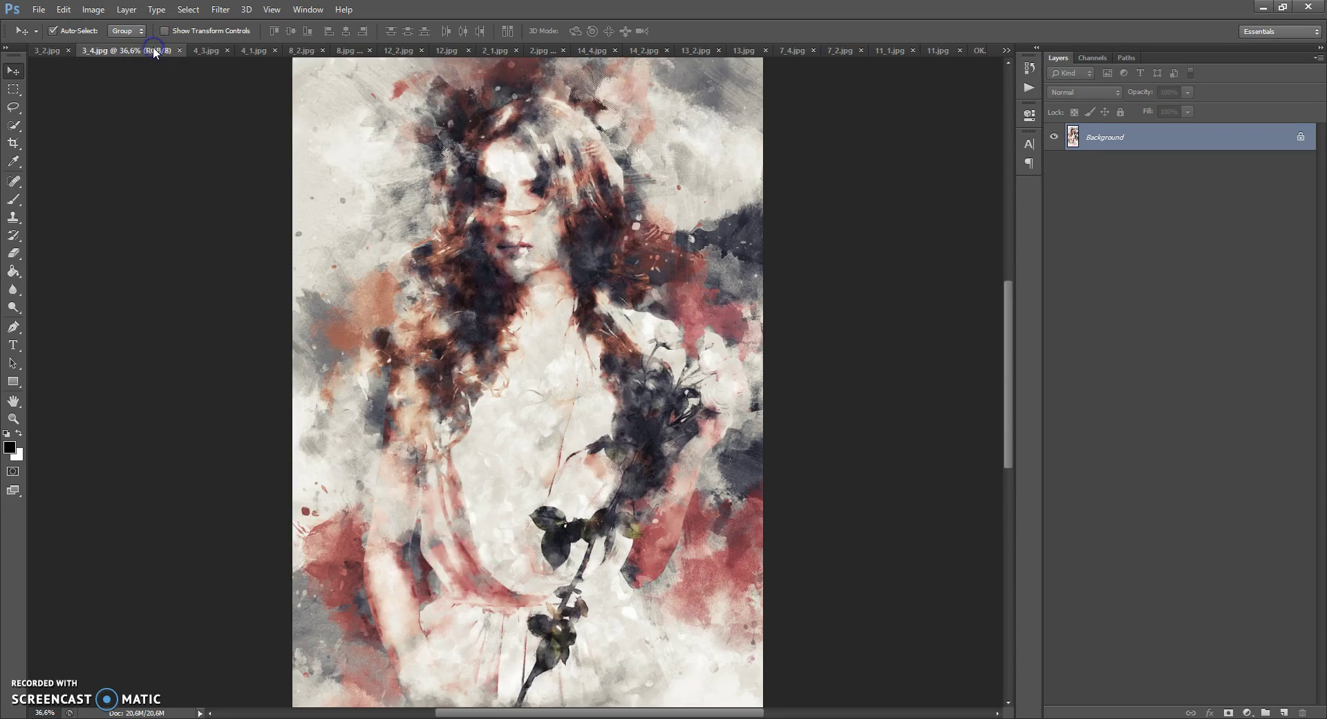
left_click(206, 49)
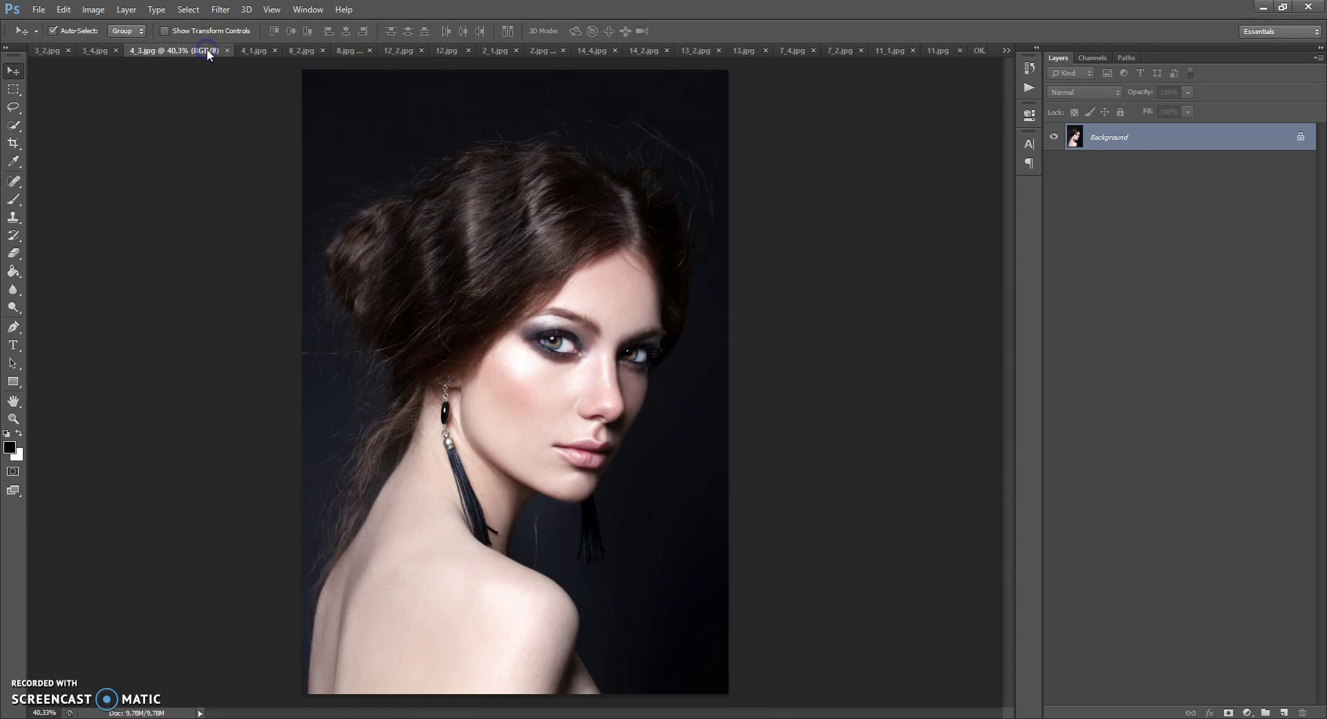
left_click(263, 49)
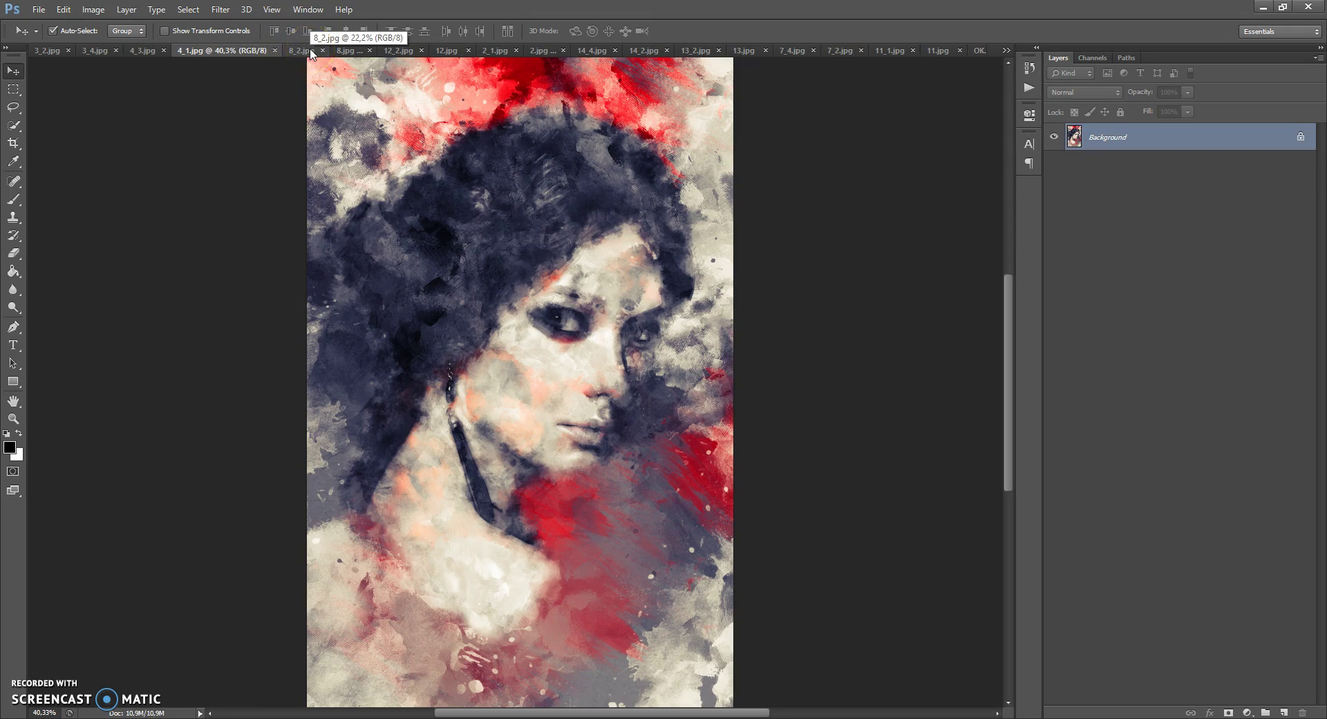
scroll(584, 408, "up", 5)
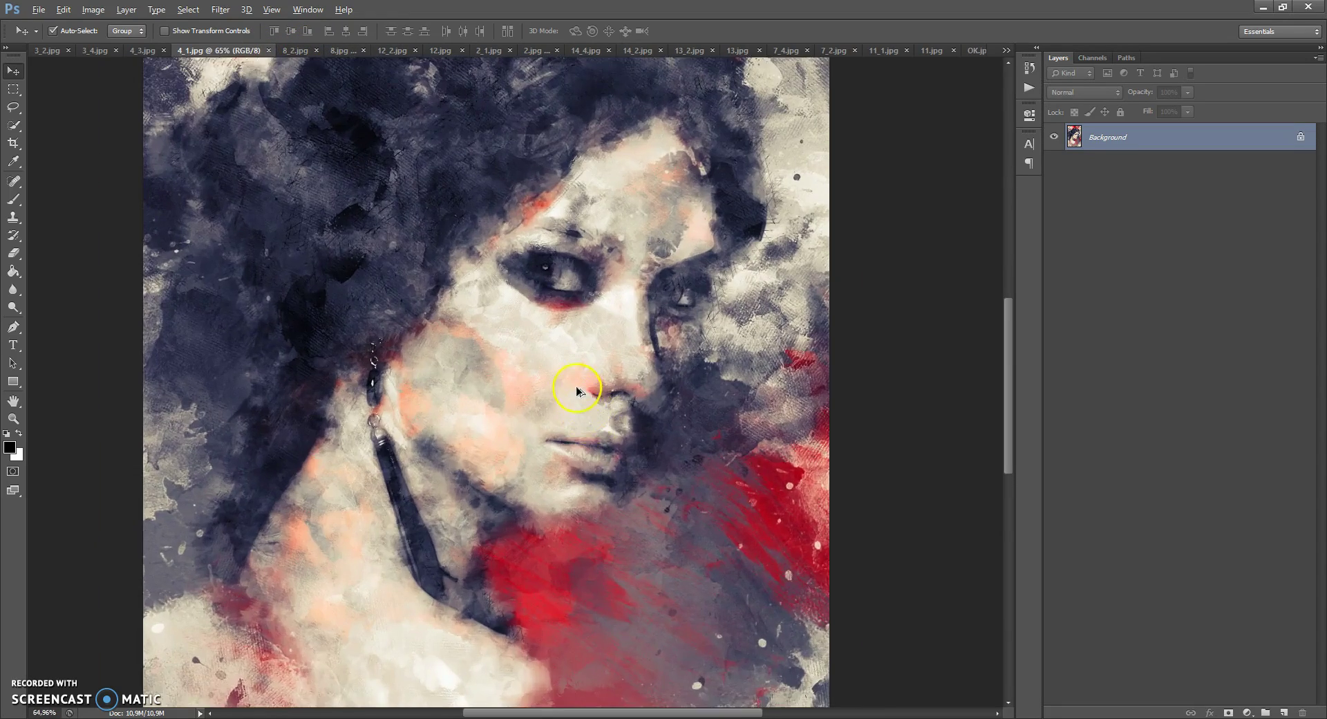
scroll(575, 387, "up", 1)
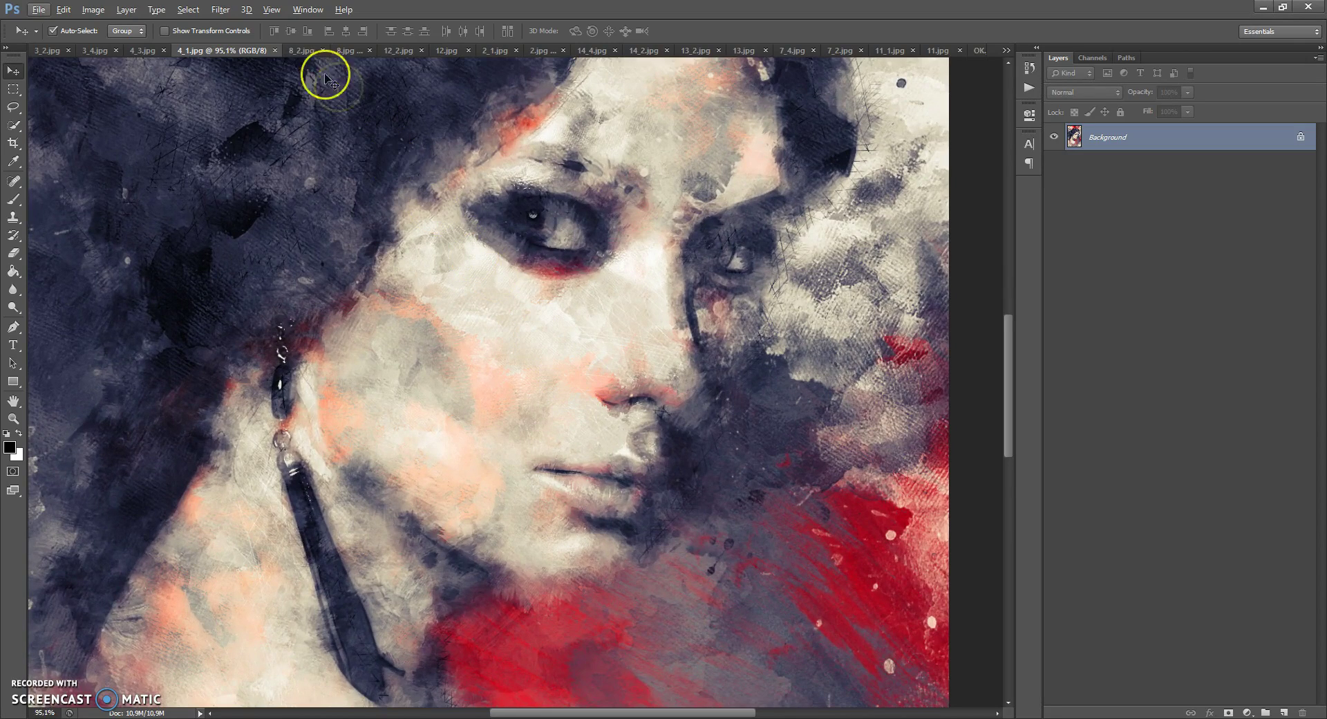
Step: Compare the dancer photo 8_2.jpg and ship photo 12_2.jpg with their painted versions 8.jpg and 12.jpg, examining the paint detail
left_click(309, 53)
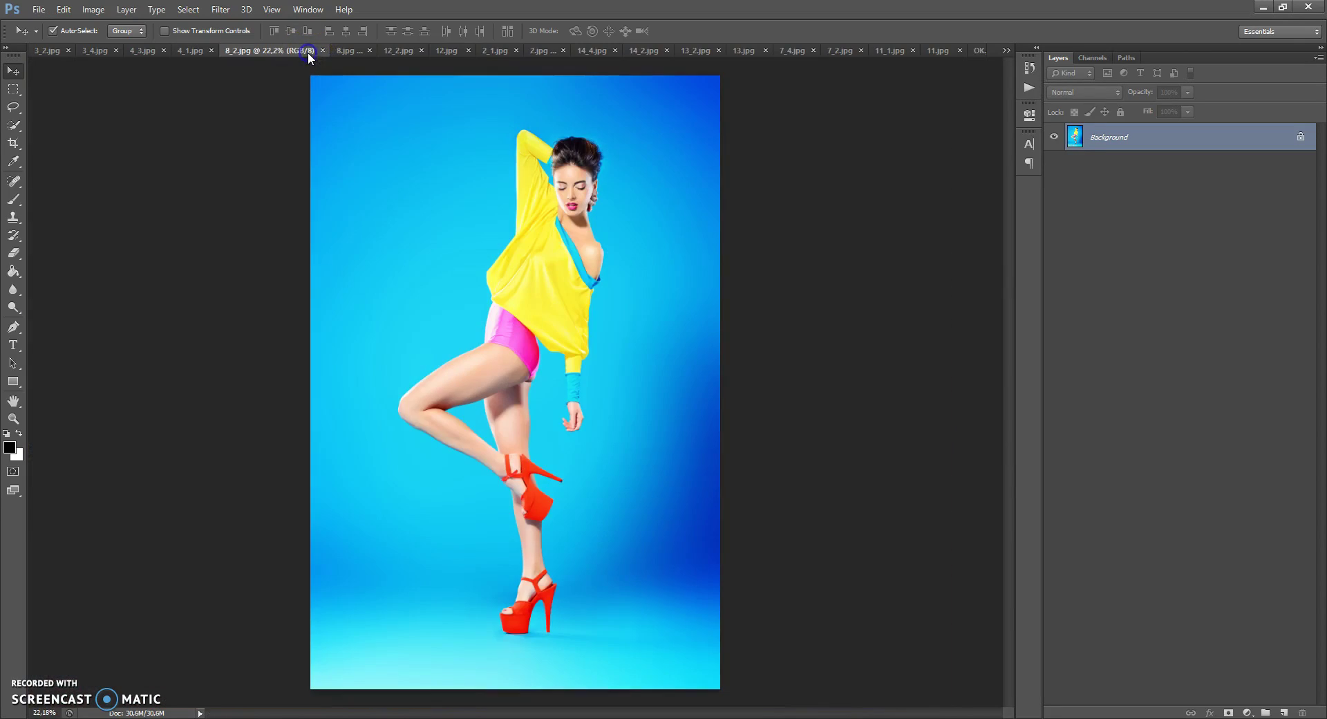
left_click(351, 51)
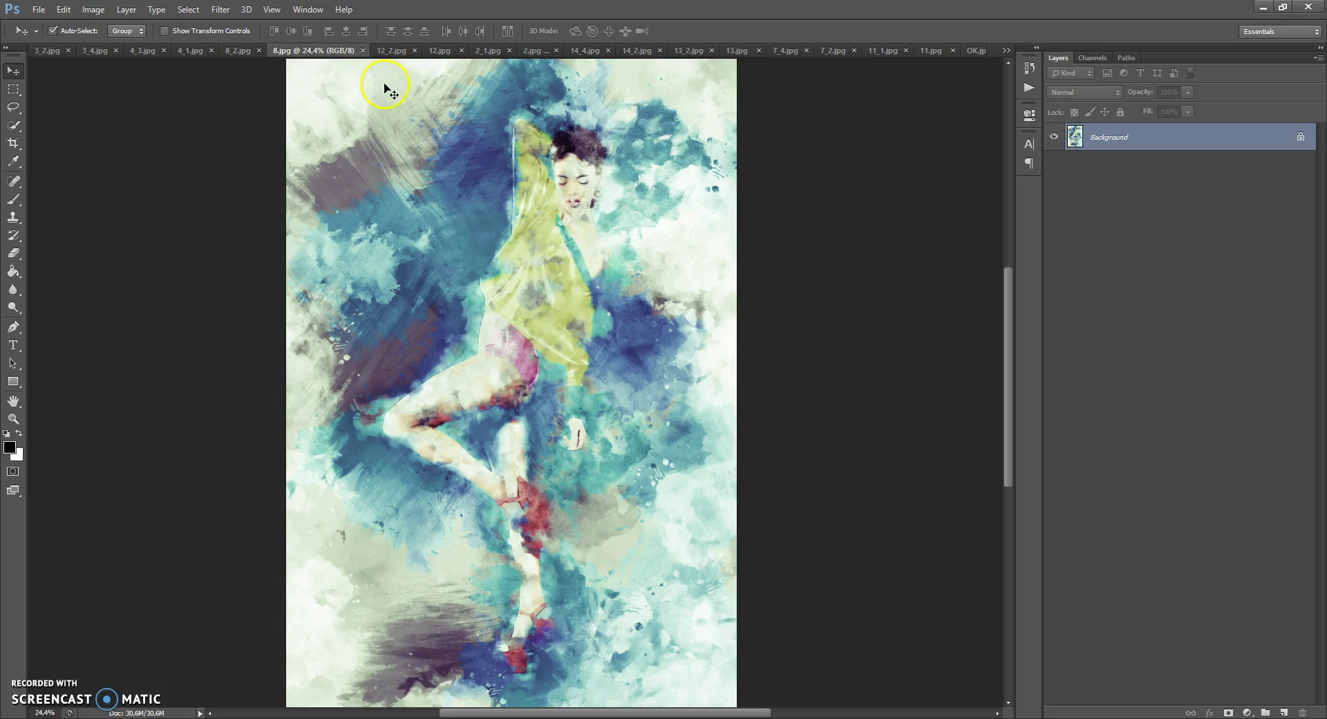
scroll(518, 178, "up", 5)
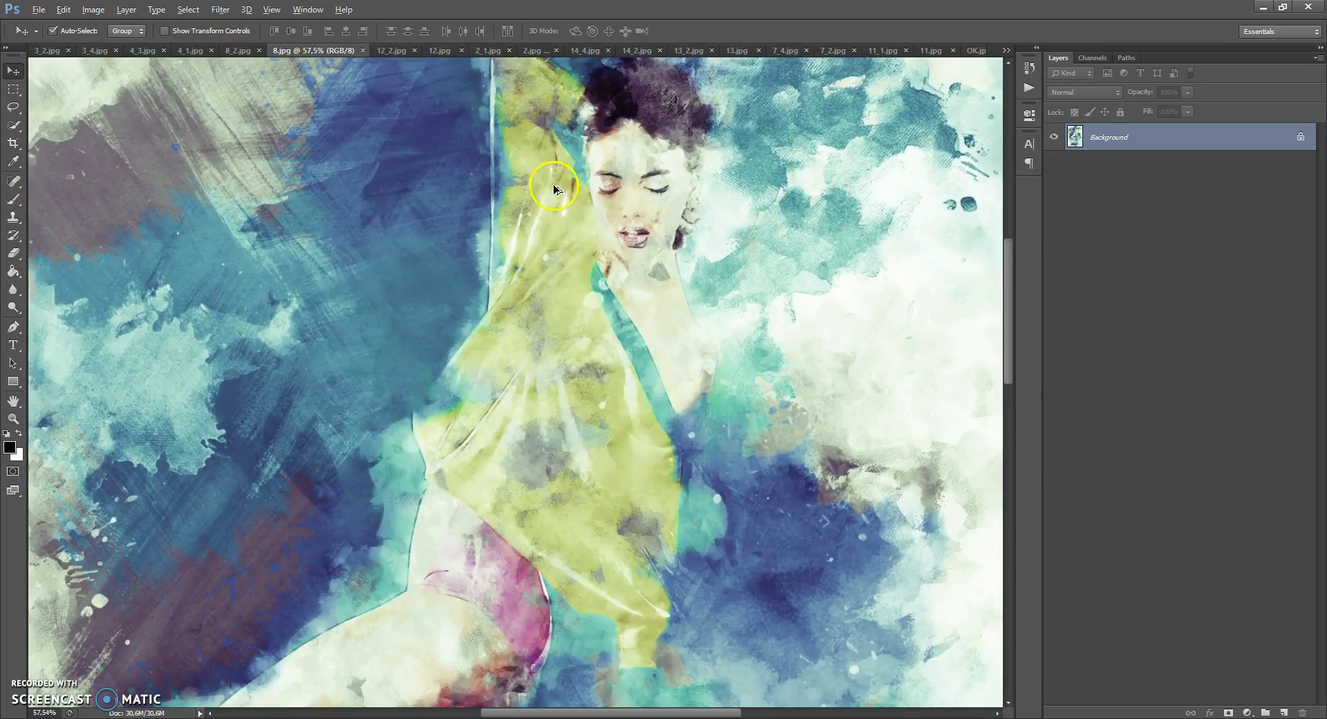
left_click_drag(1007, 267, 1005, 426)
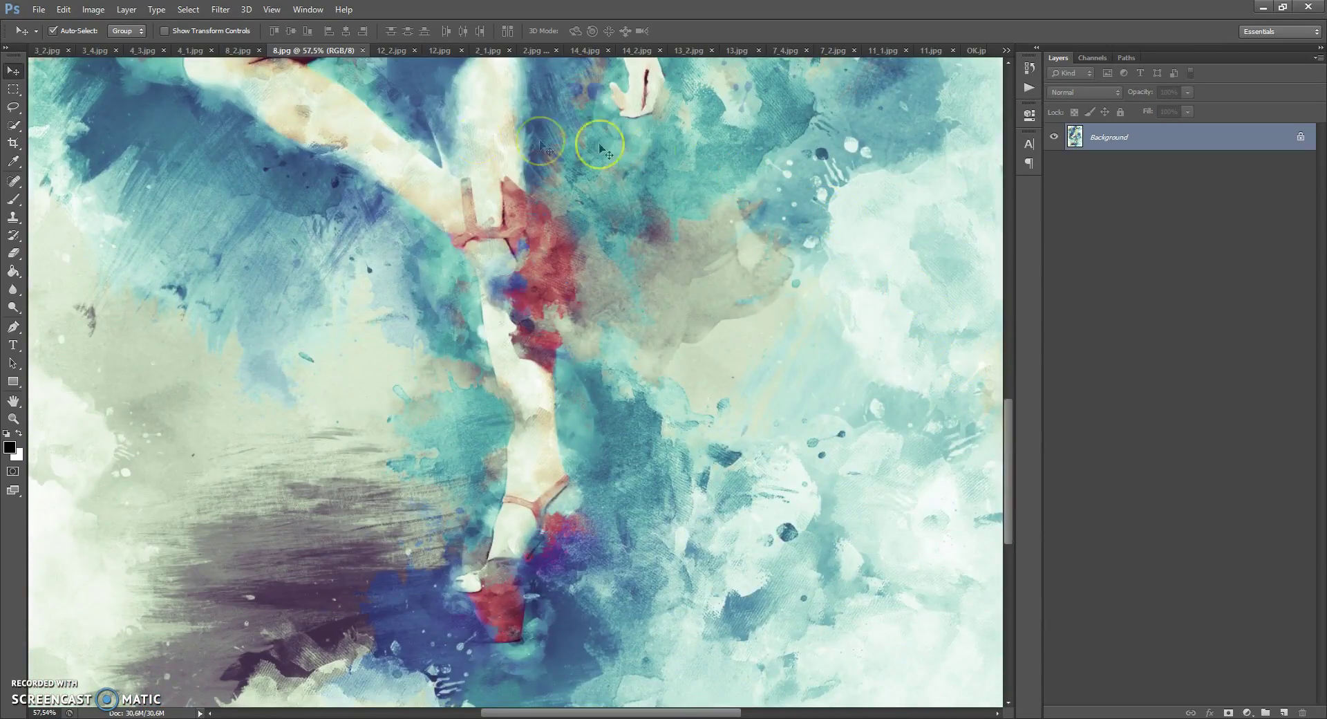
left_click(384, 50)
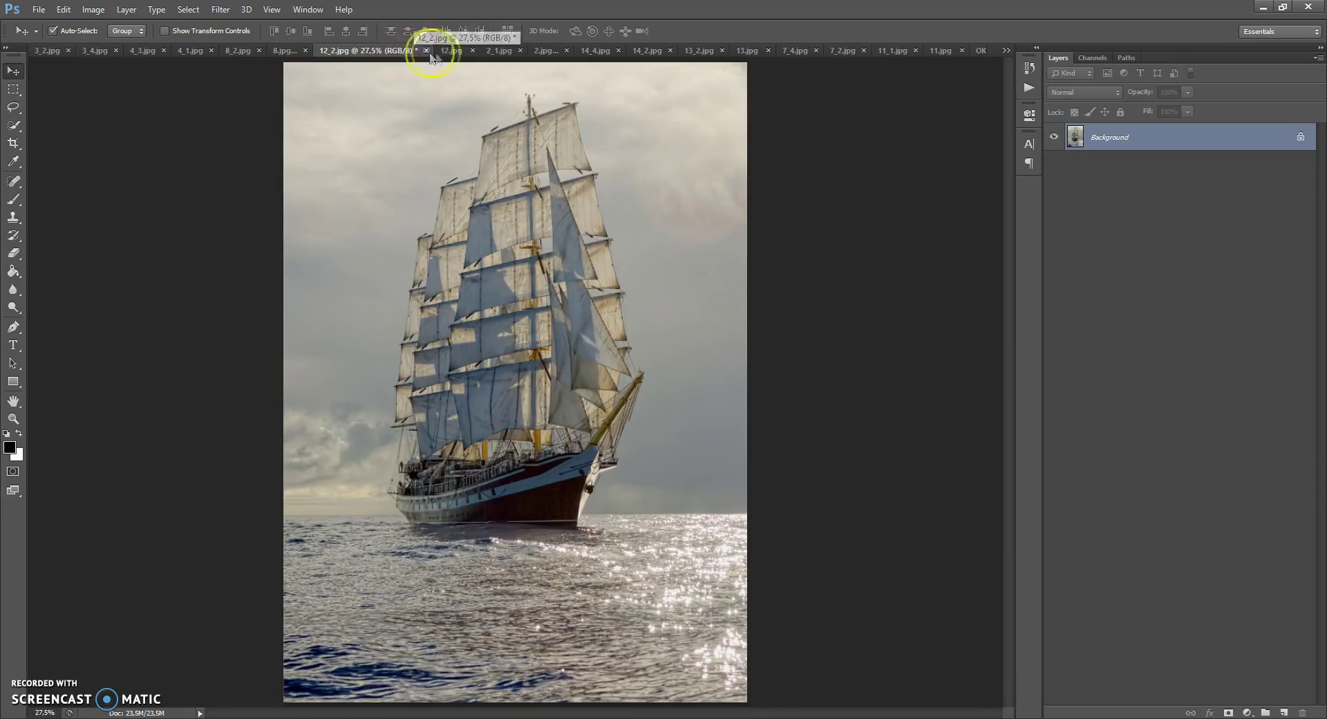
left_click(450, 52)
left_click_drag(516, 360, 515, 359)
scroll(515, 359, "up", 1)
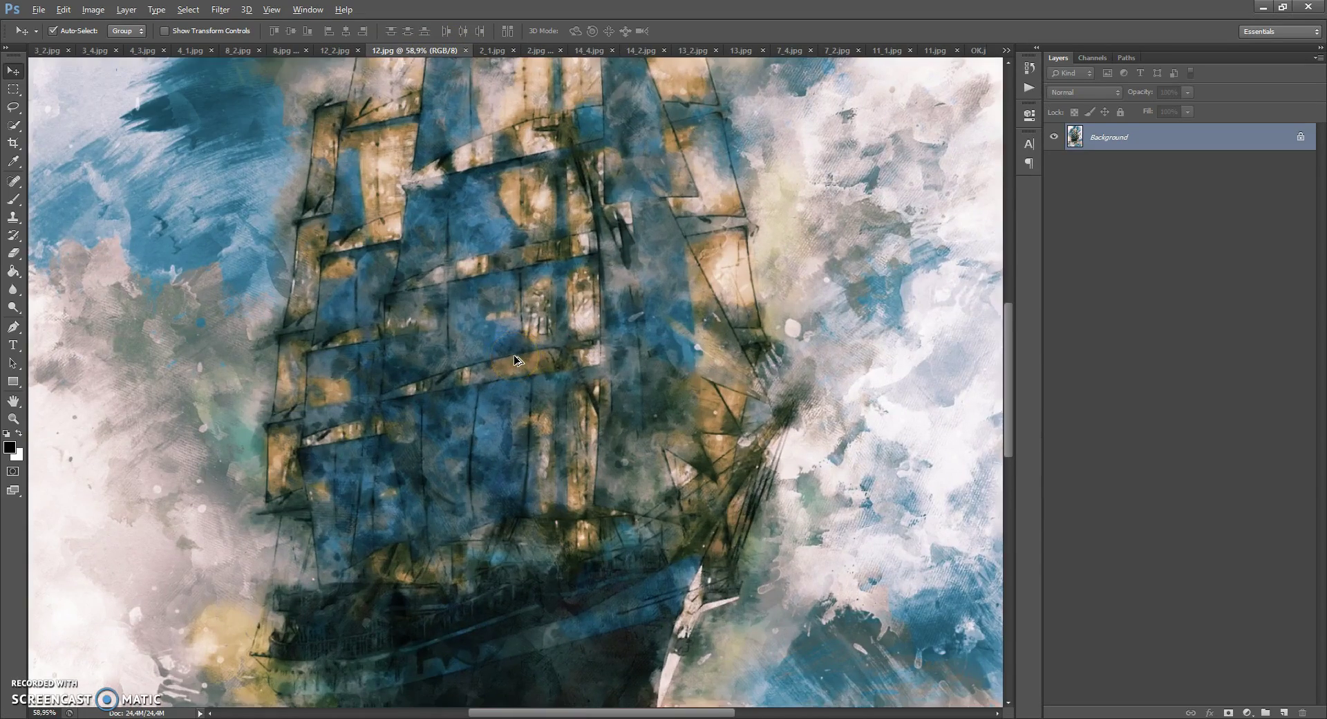
Step: Compare the top-hat portrait 2_1.jpg with painted 2.jpg, and view 14_4.jpg and the painted flowers in 14_2.jpg up close
left_click(491, 51)
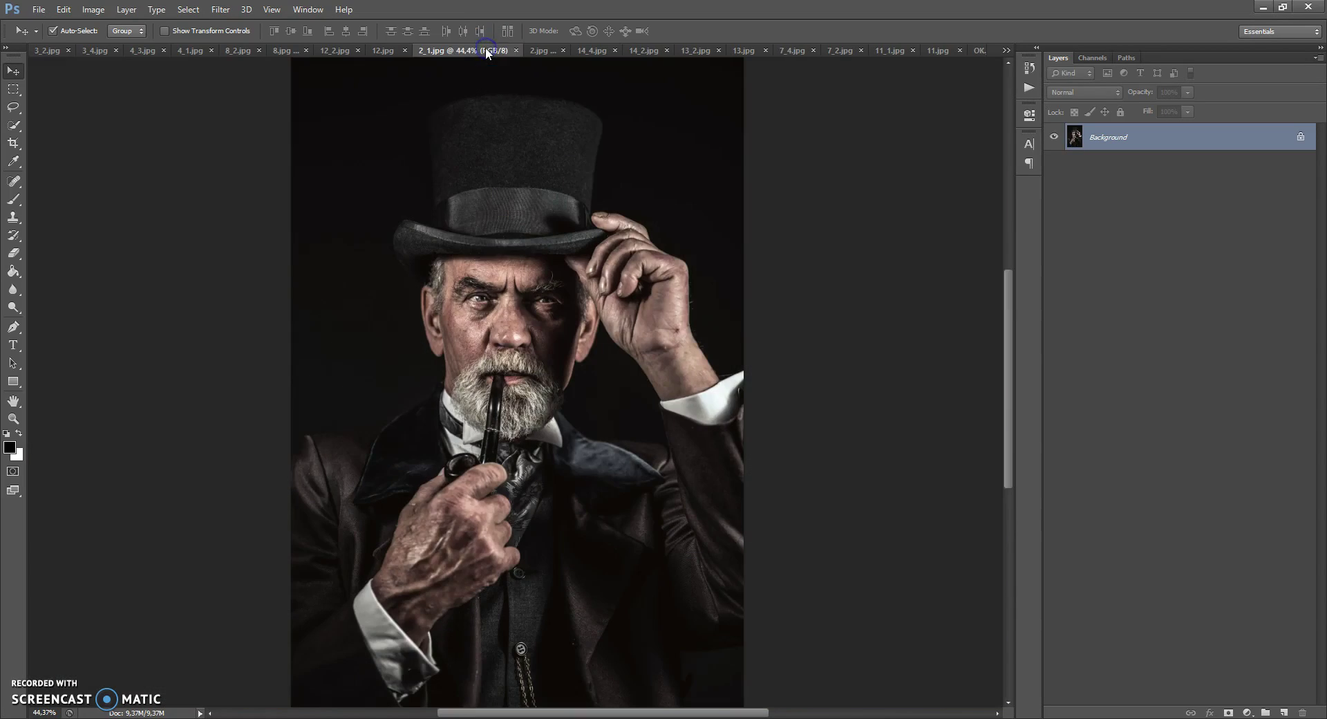
left_click(540, 49)
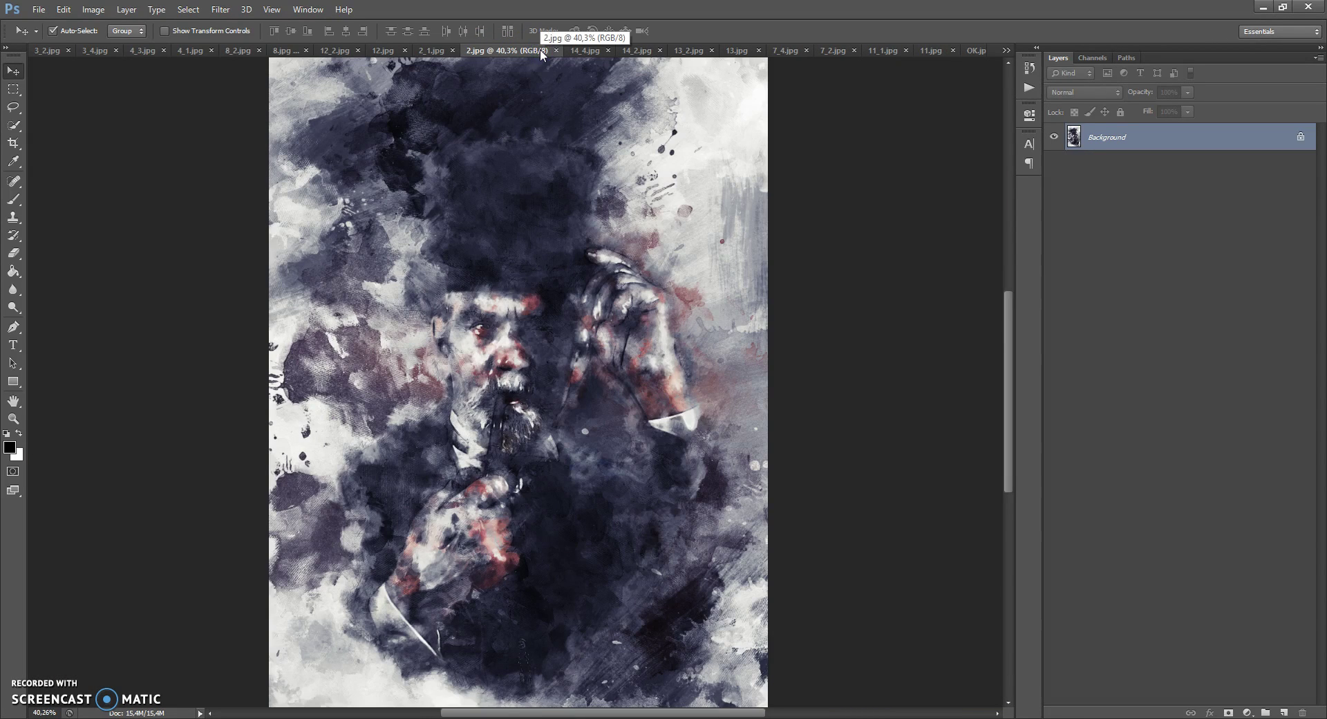
left_click(586, 50)
left_click(636, 50)
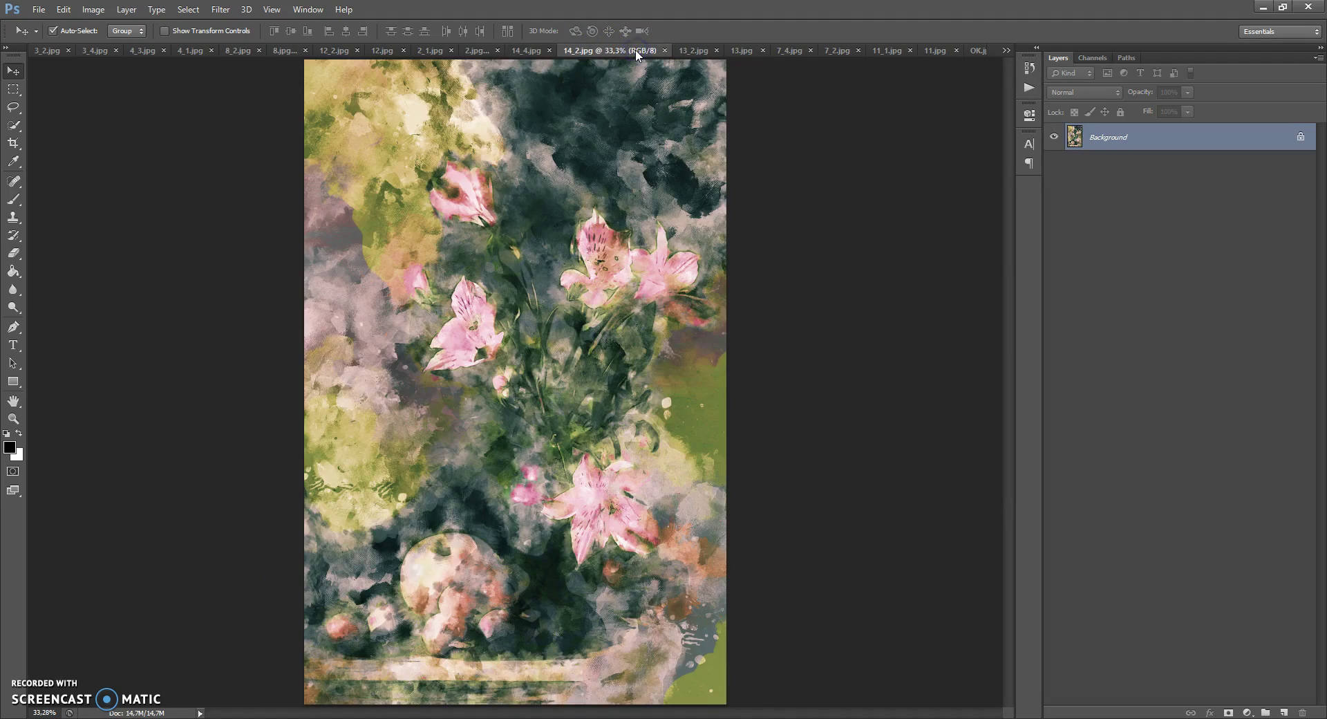
scroll(542, 376, "up", 5)
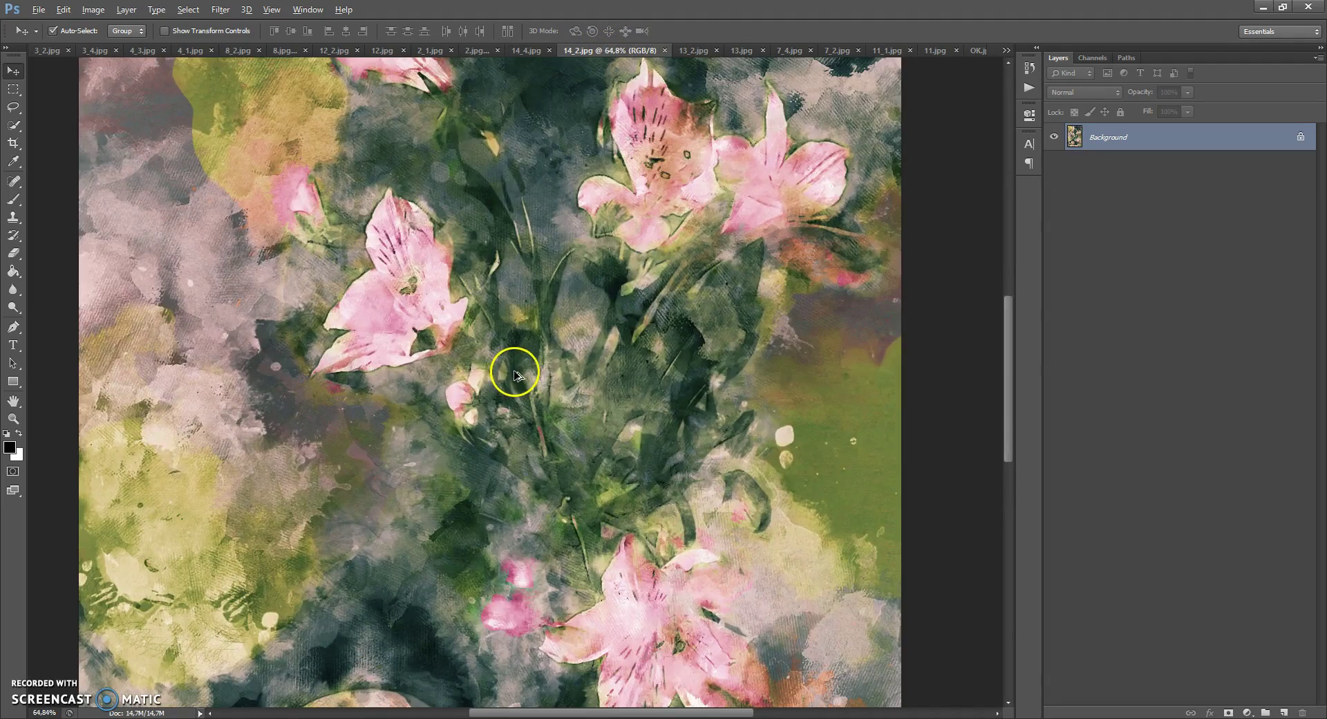
left_click_drag(1008, 330, 1001, 400)
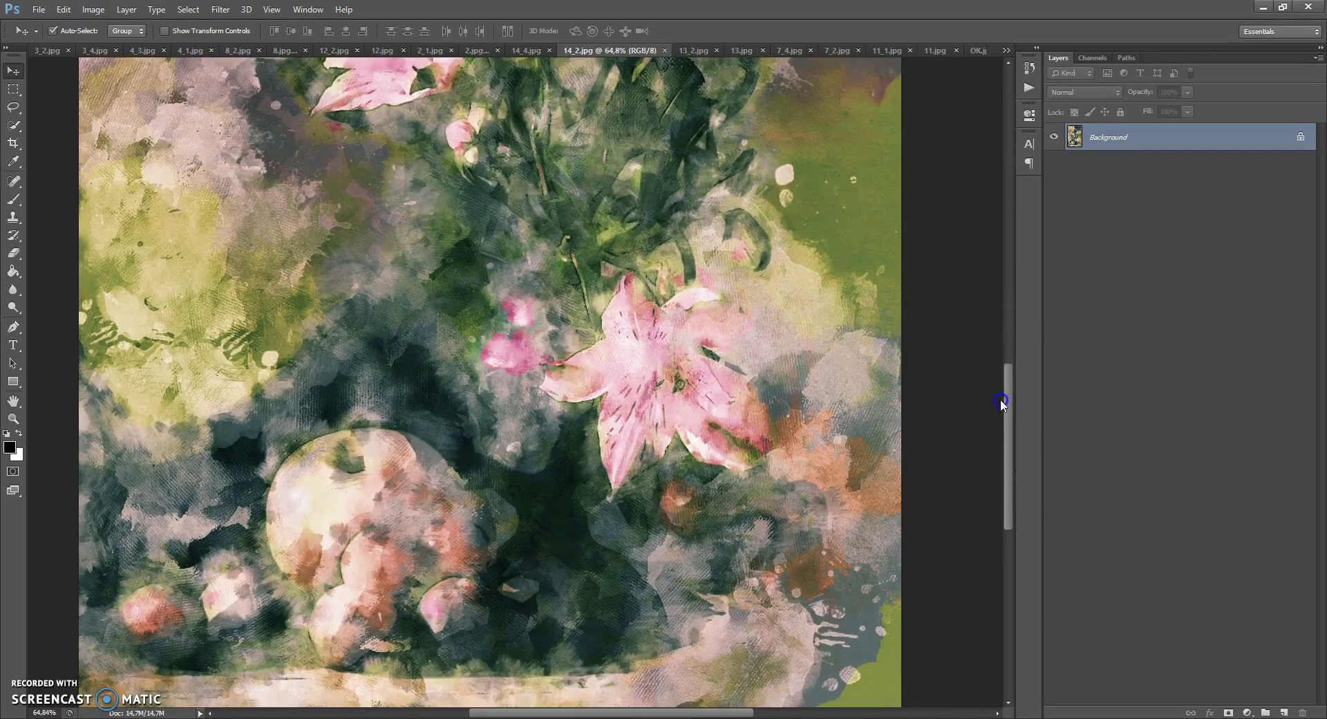
Step: Compare photos 13_2.jpg, 7_4.jpg and 11_1.jpg with their painted versions 13.jpg, 7_2.jpg and 11.jpg
left_click(699, 49)
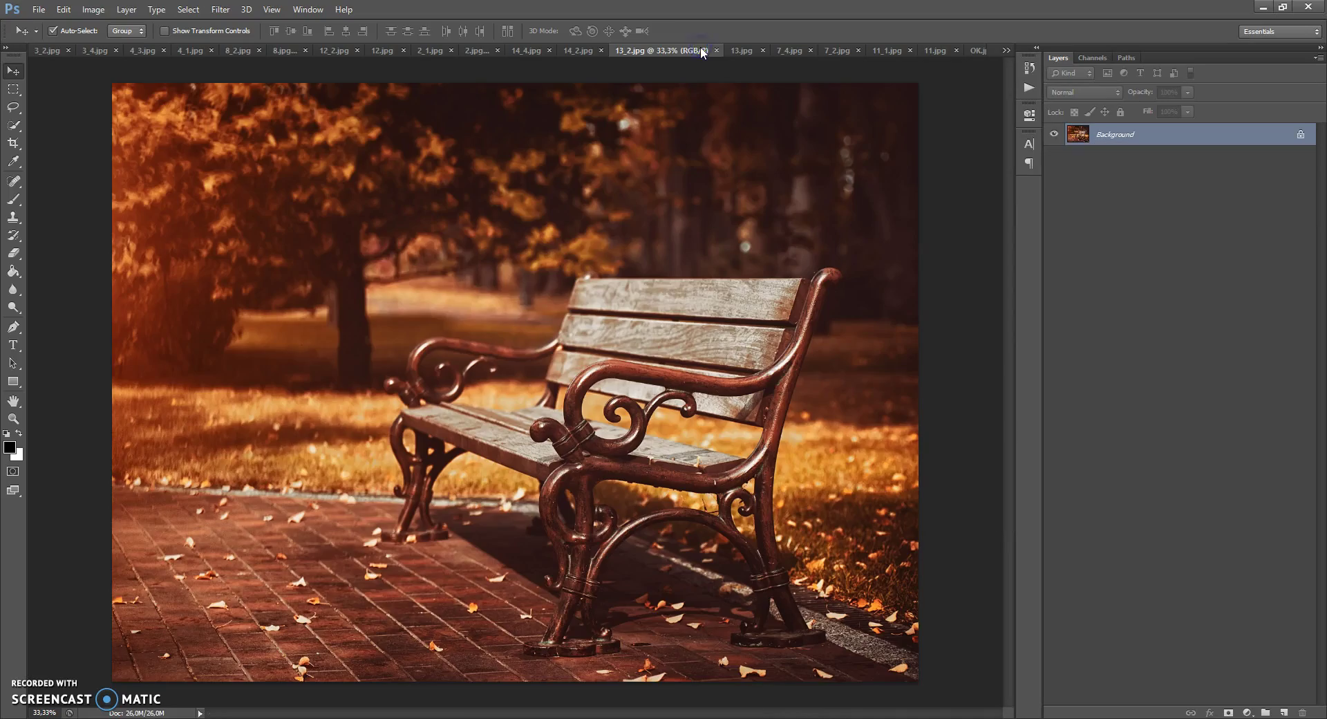
left_click(740, 53)
left_click(759, 51)
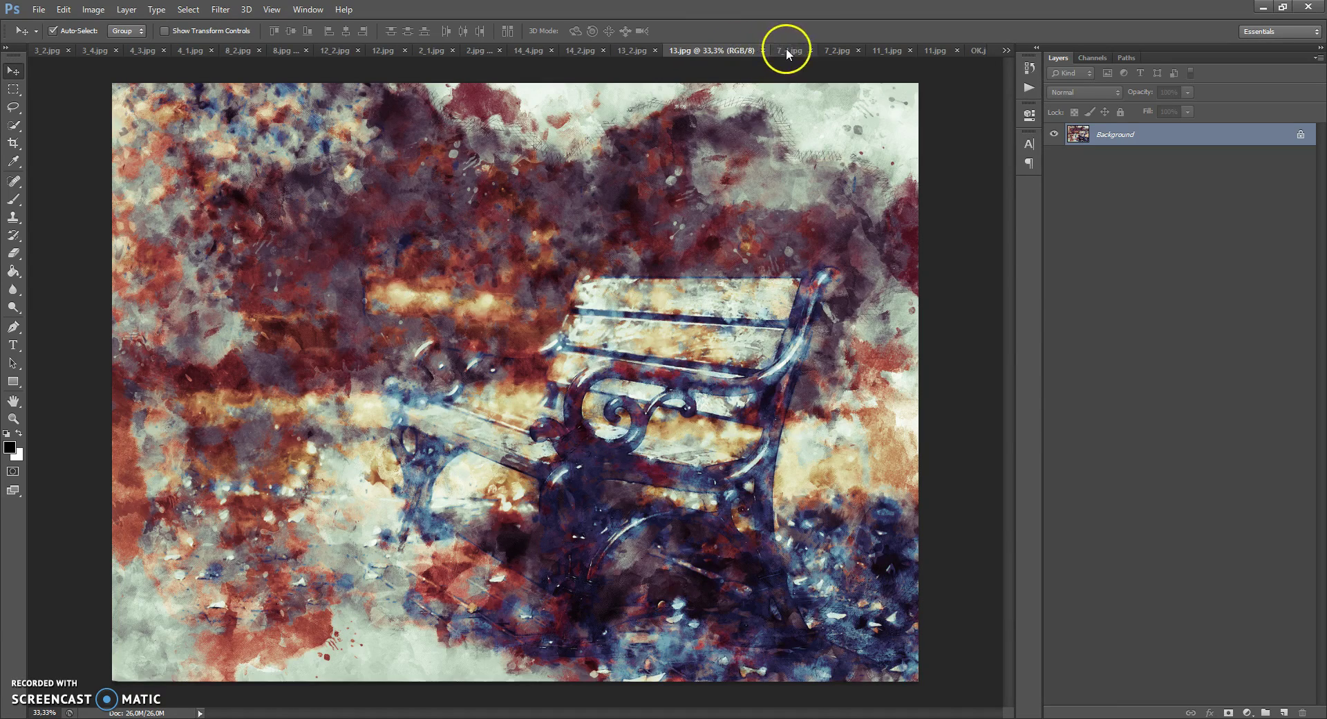
left_click(786, 50)
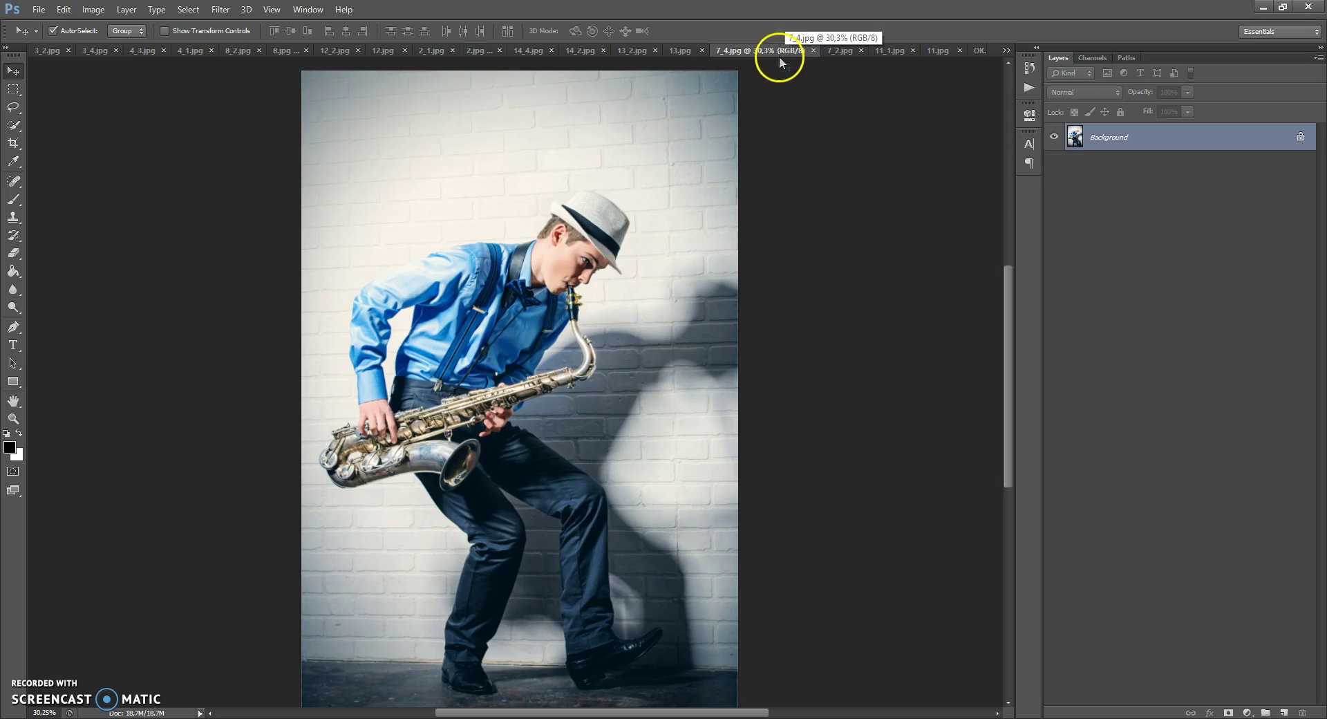
left_click(832, 51)
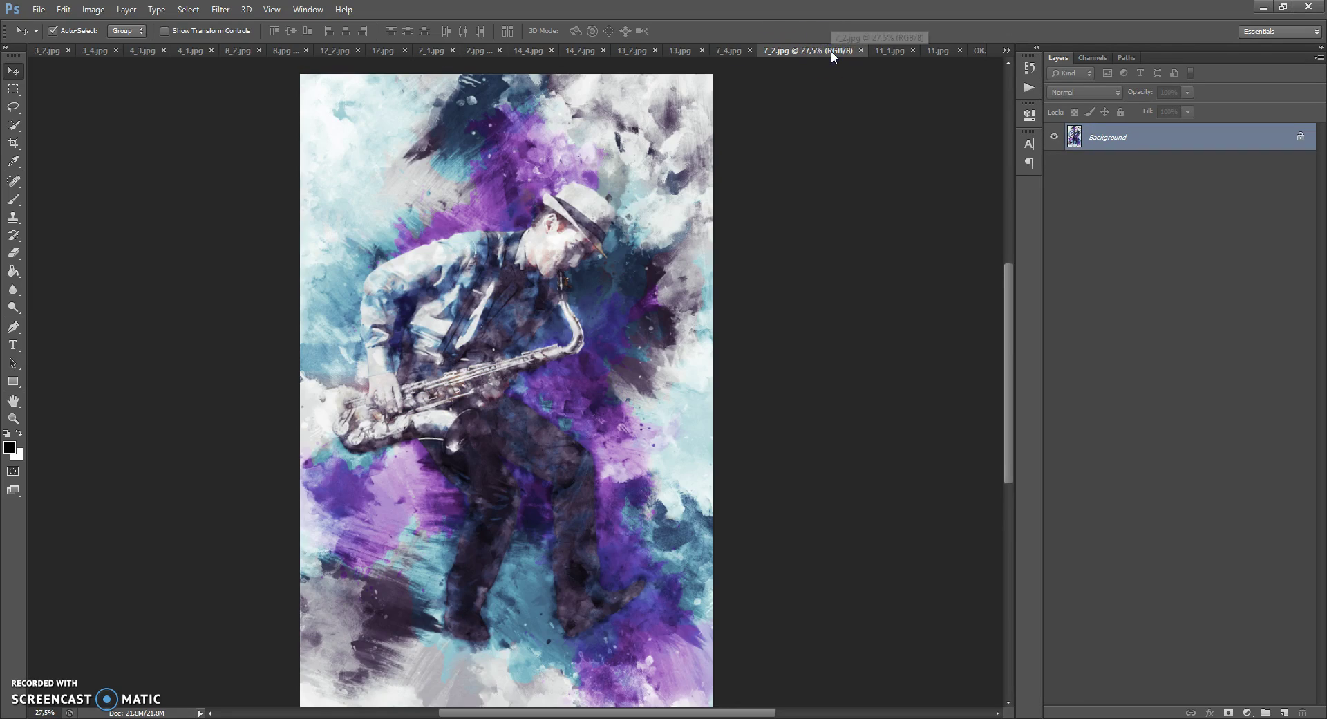
left_click(498, 276)
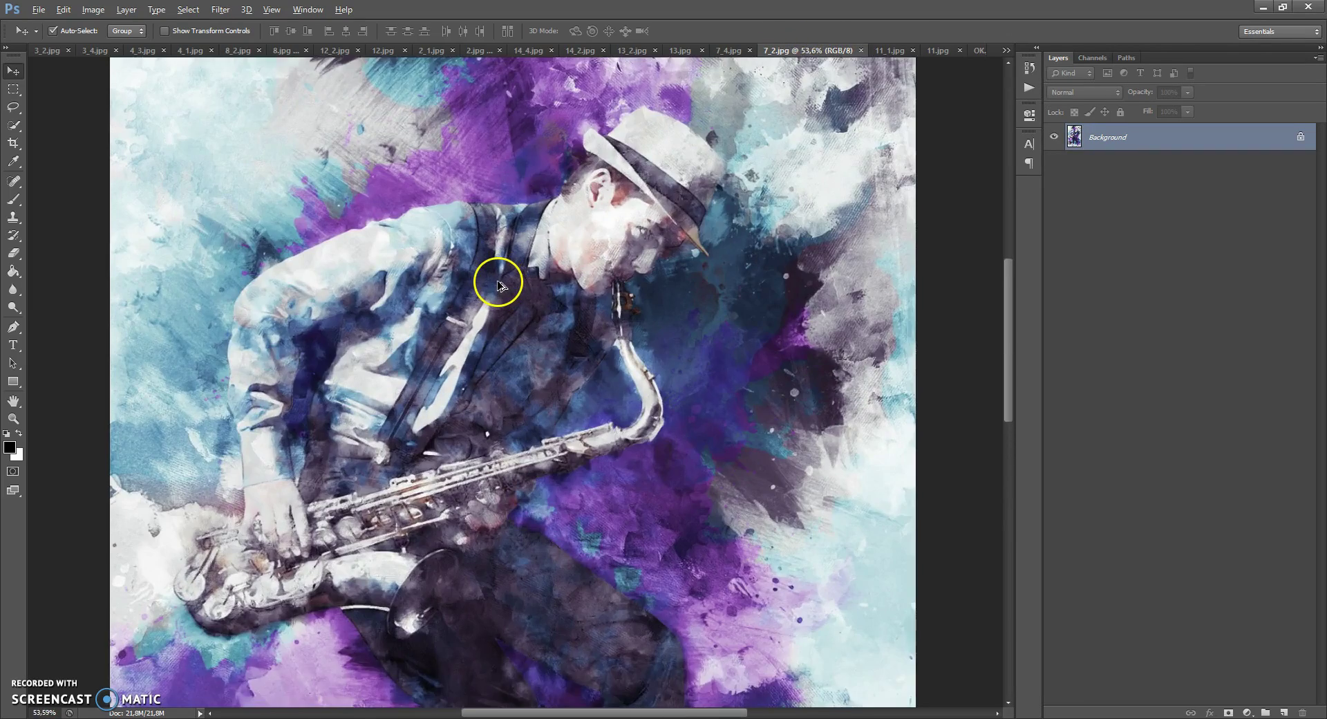
left_click(886, 52)
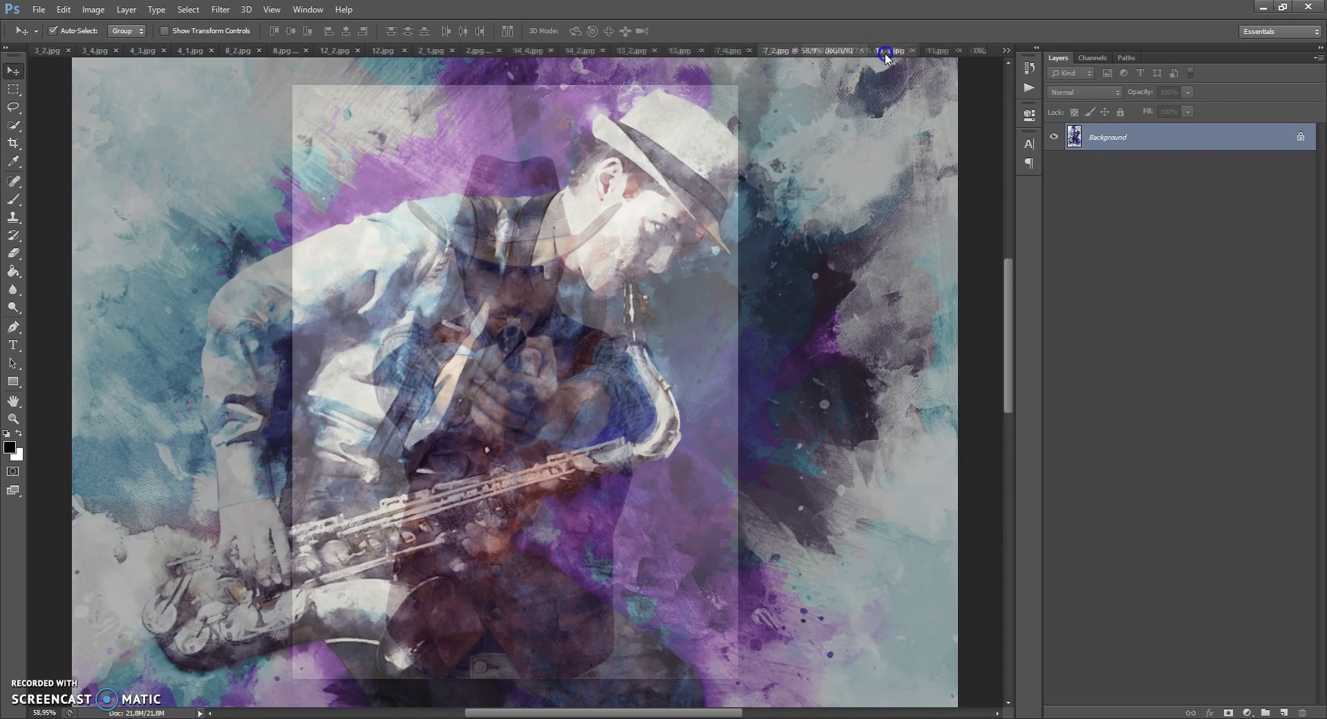
left_click(933, 50)
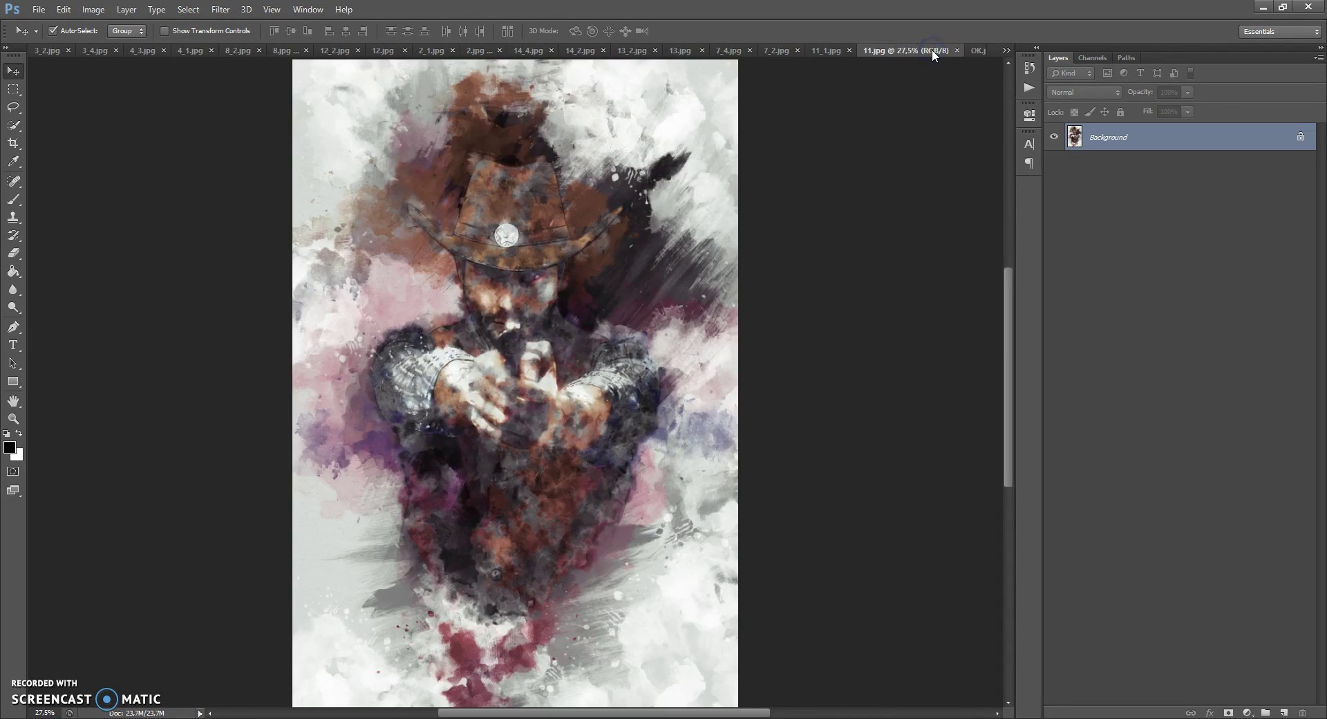
Step: Switch to the OK.jpg document and check its pixel dimensions and resolution in Image Size
left_click(973, 51)
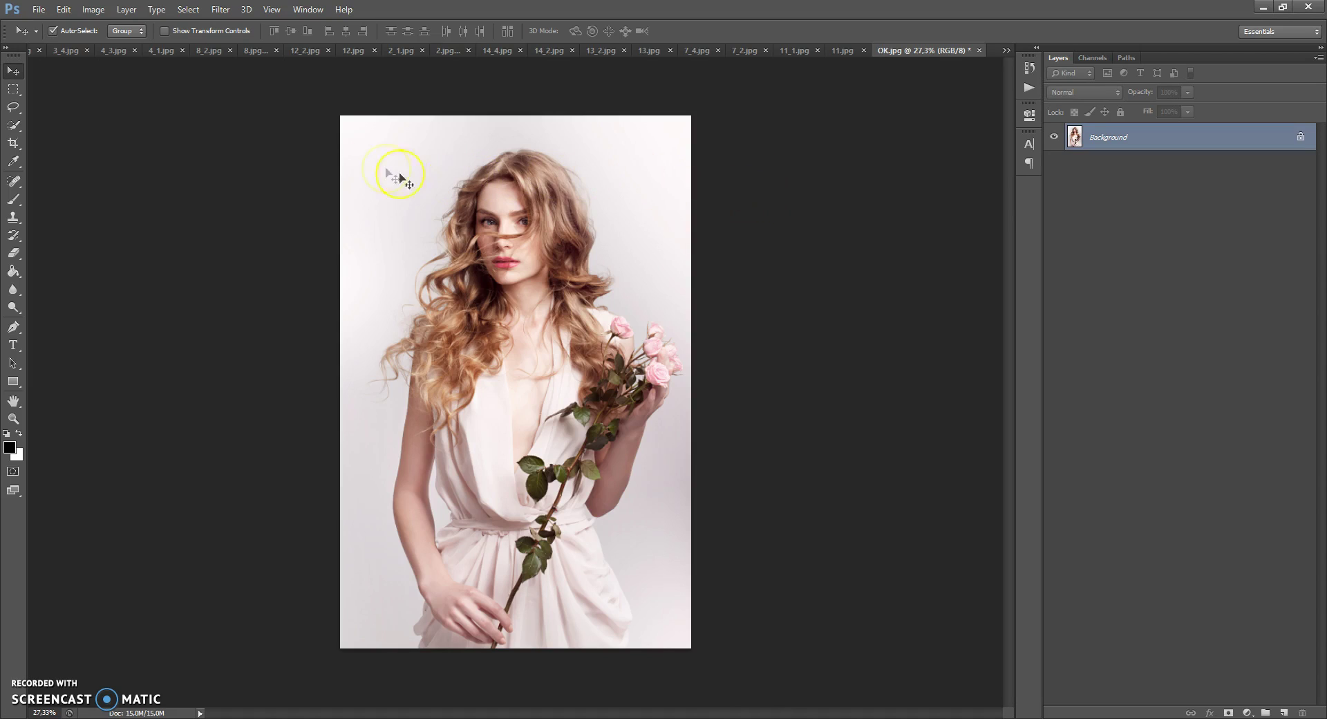
left_click(93, 9)
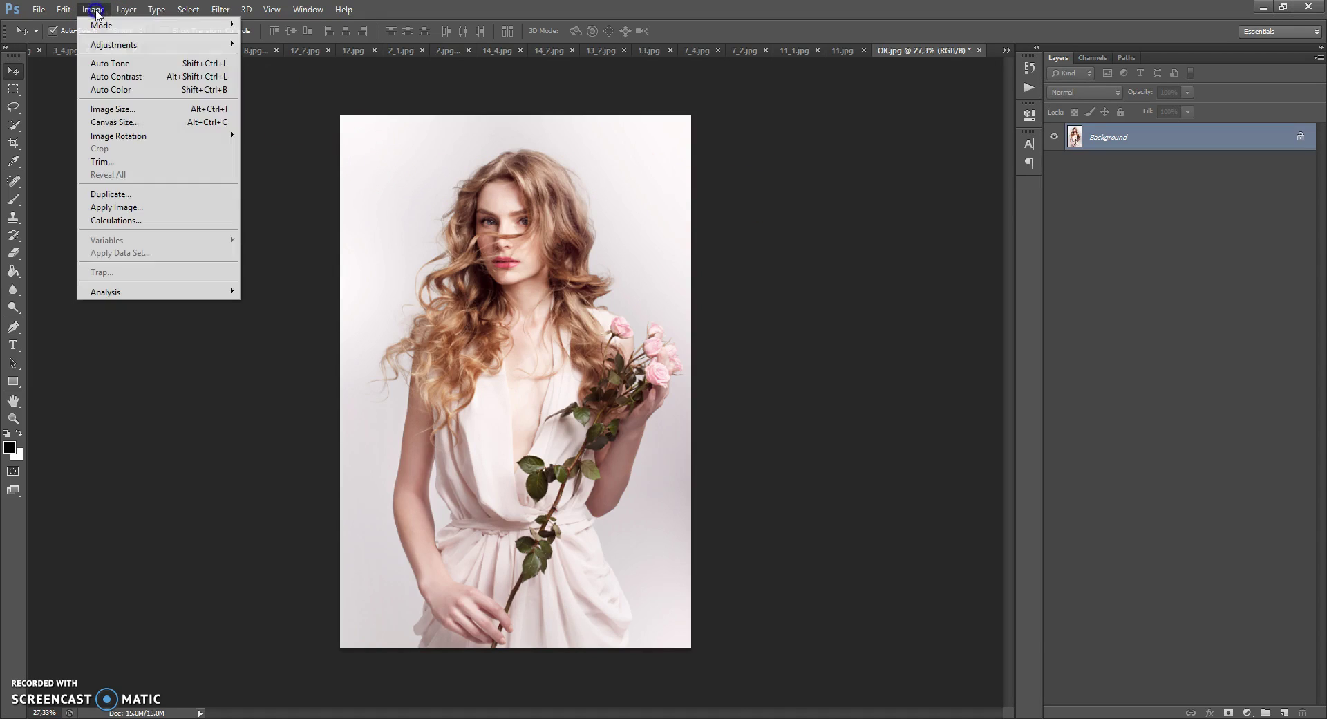
left_click(119, 107)
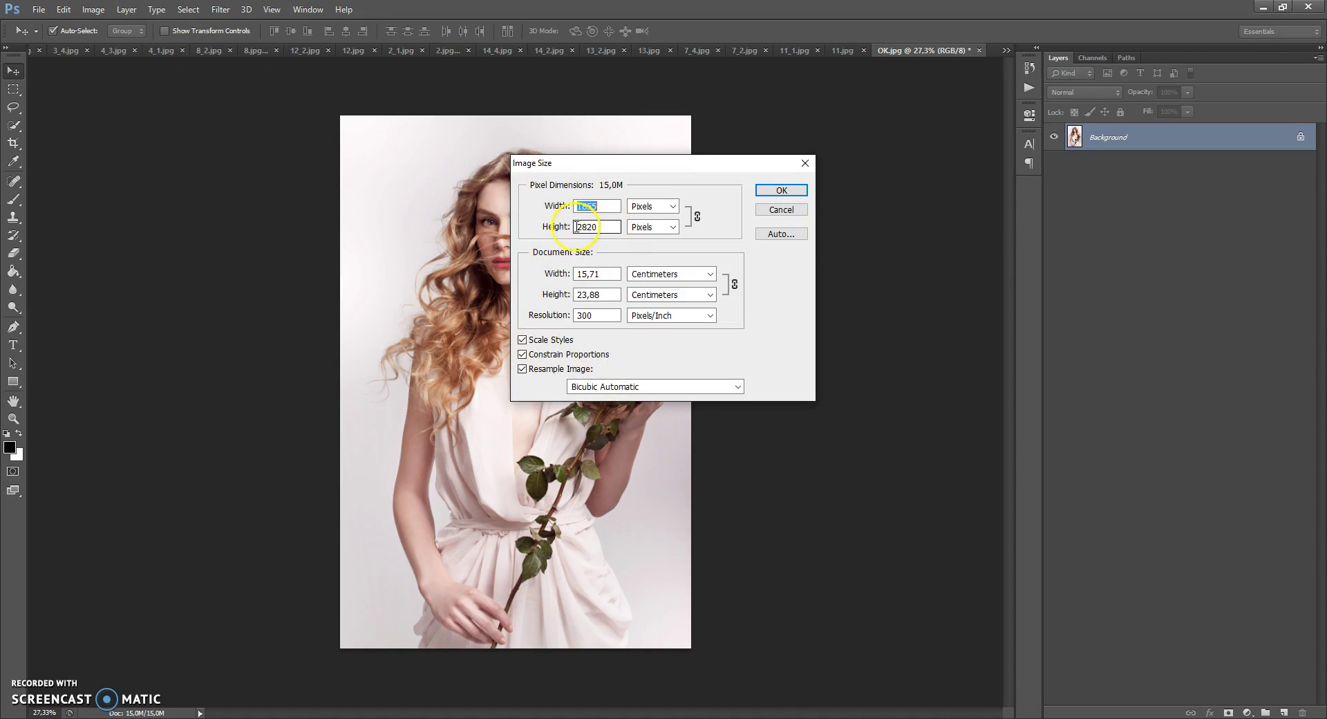
left_click(788, 191)
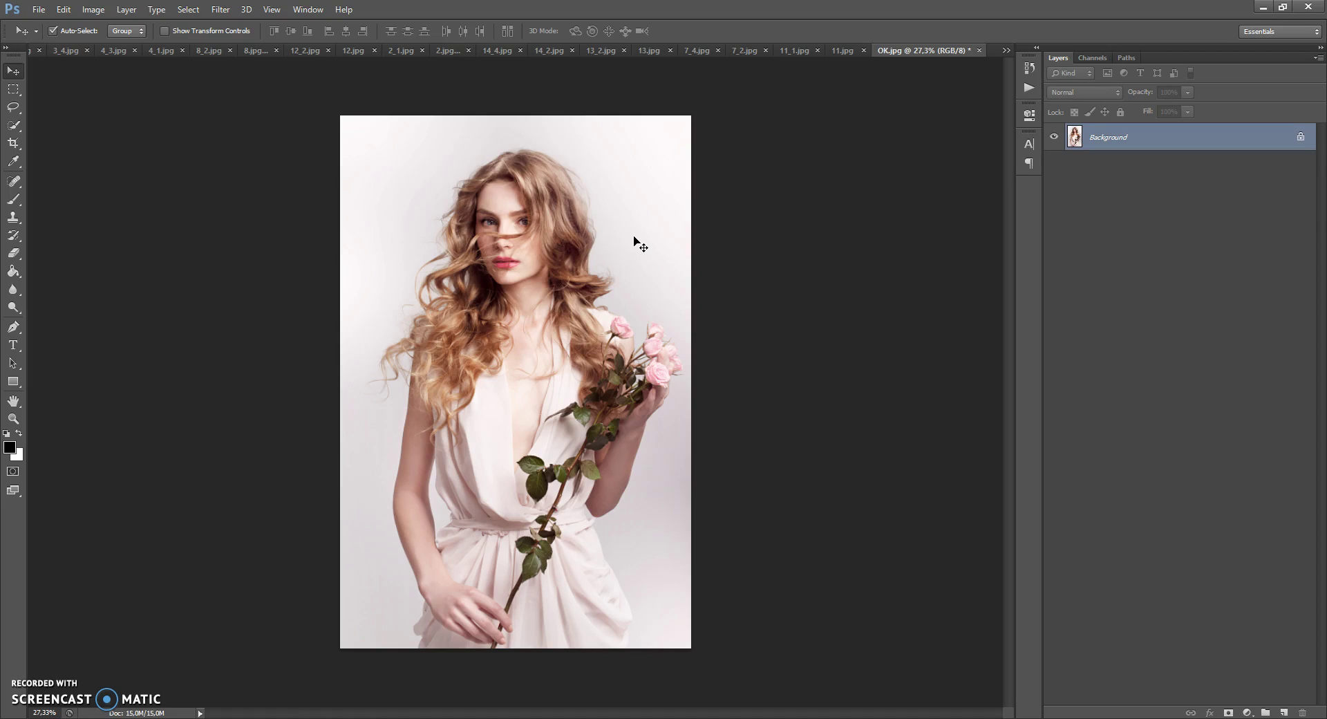
Step: Check the UI language in the Interface preferences and close them
left_click(64, 9)
mouse_move(104, 507)
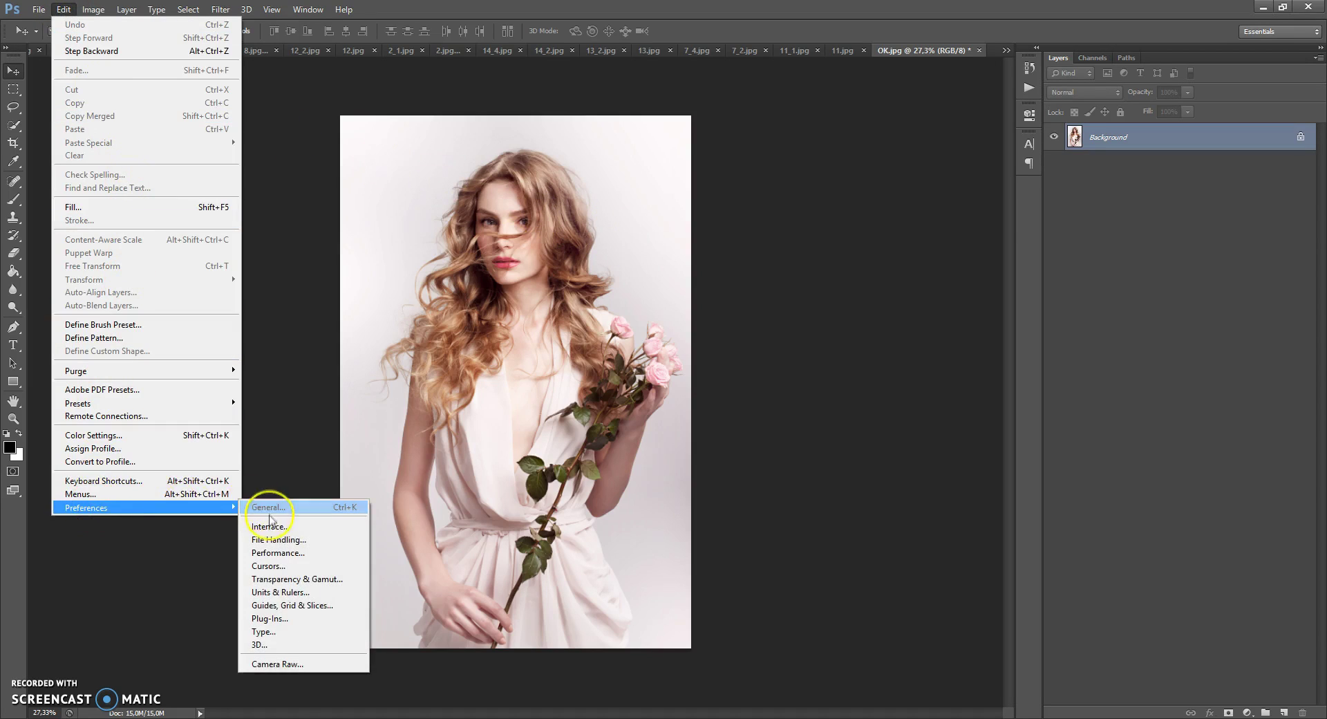
left_click(277, 527)
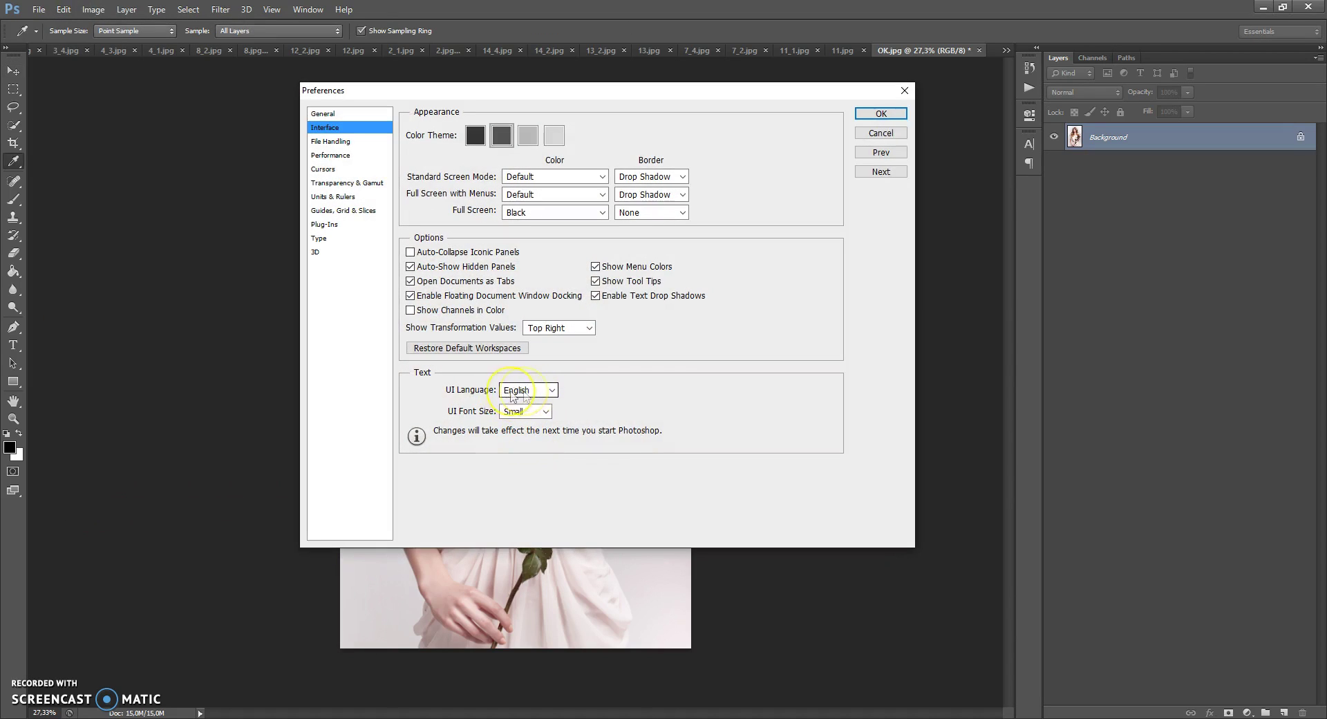
left_click(892, 113)
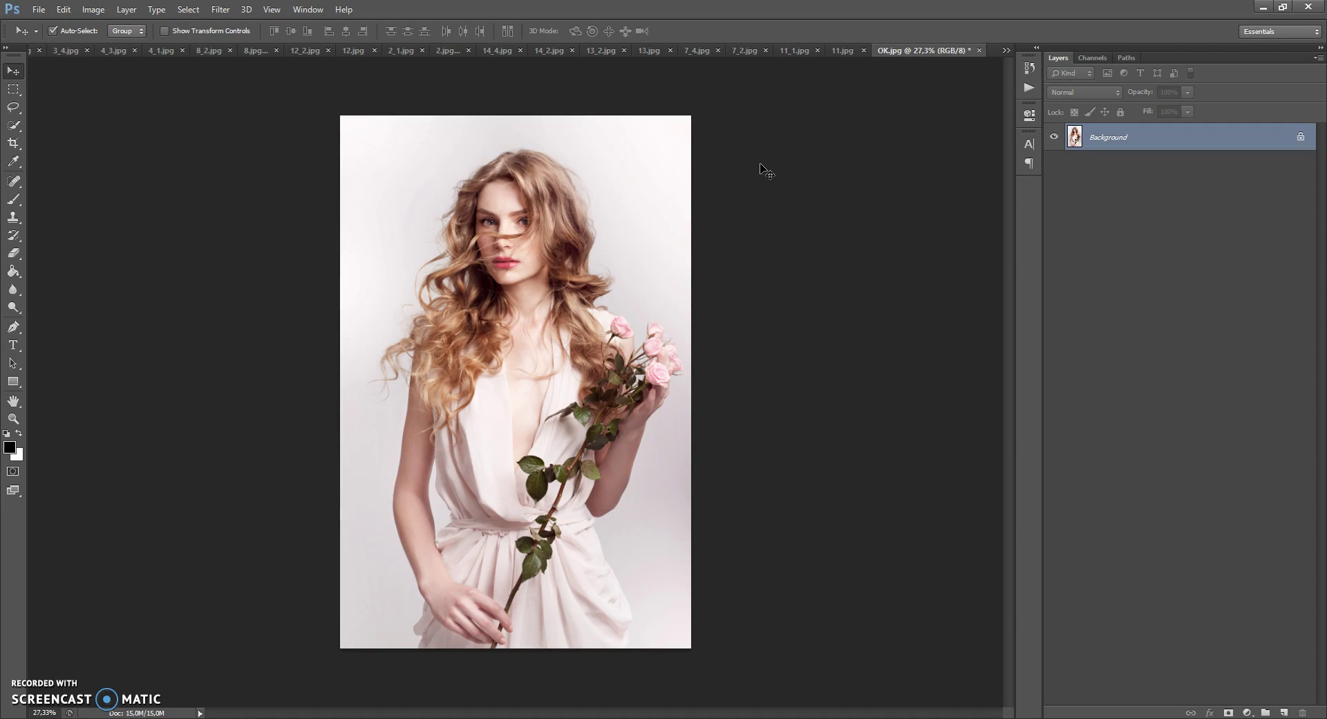
Step: Check the color mode and bits per channel of OK.jpg
left_click(93, 10)
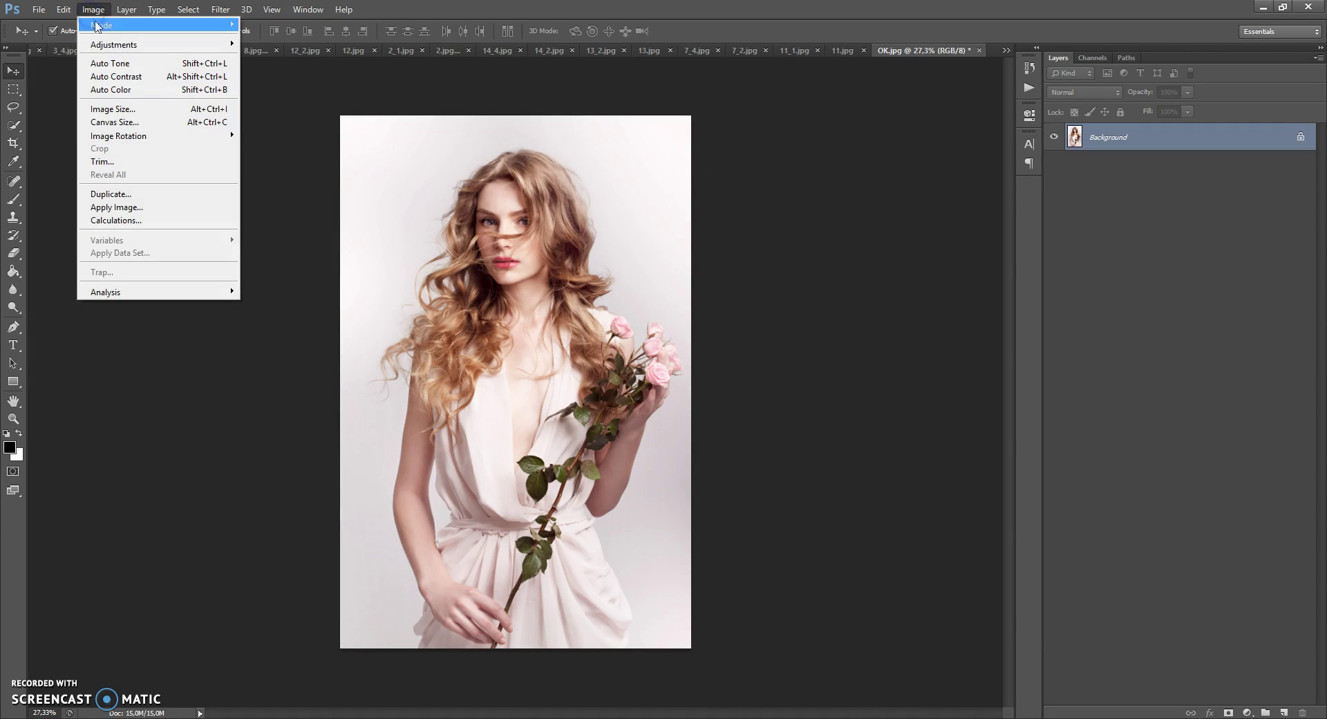
mouse_move(96, 25)
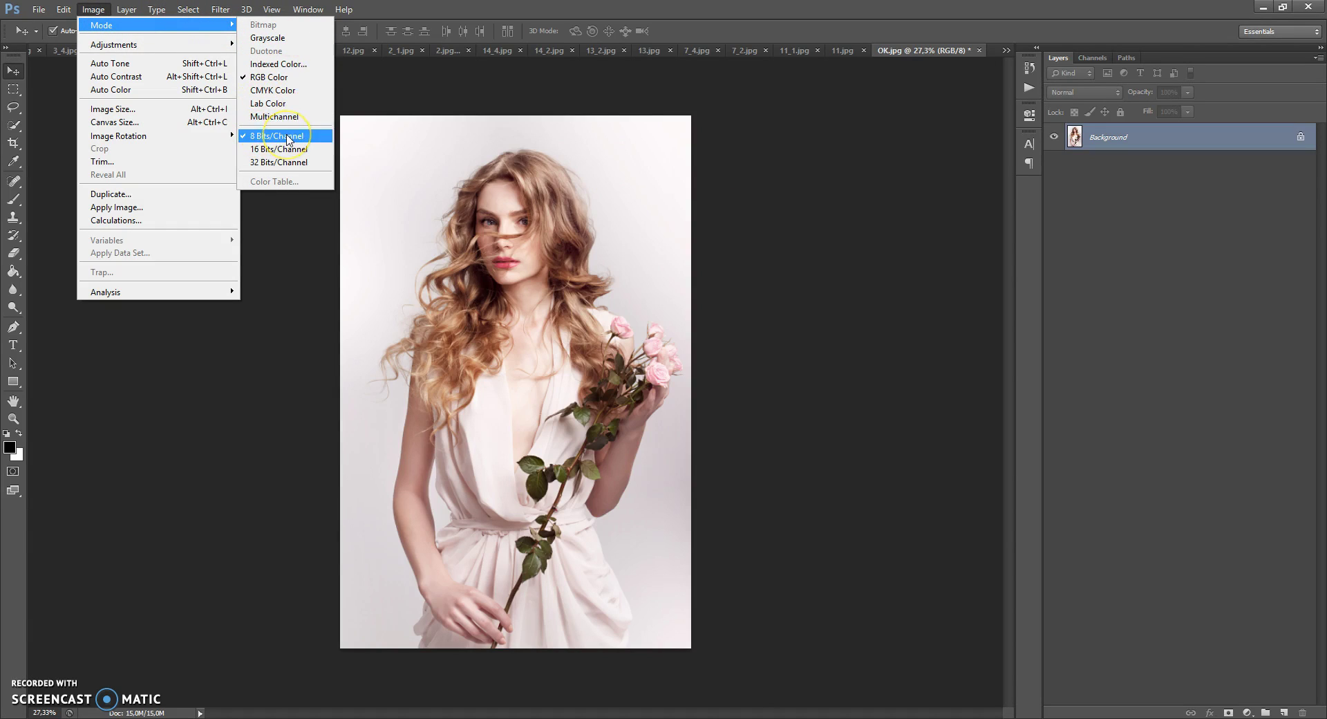
left_click(400, 10)
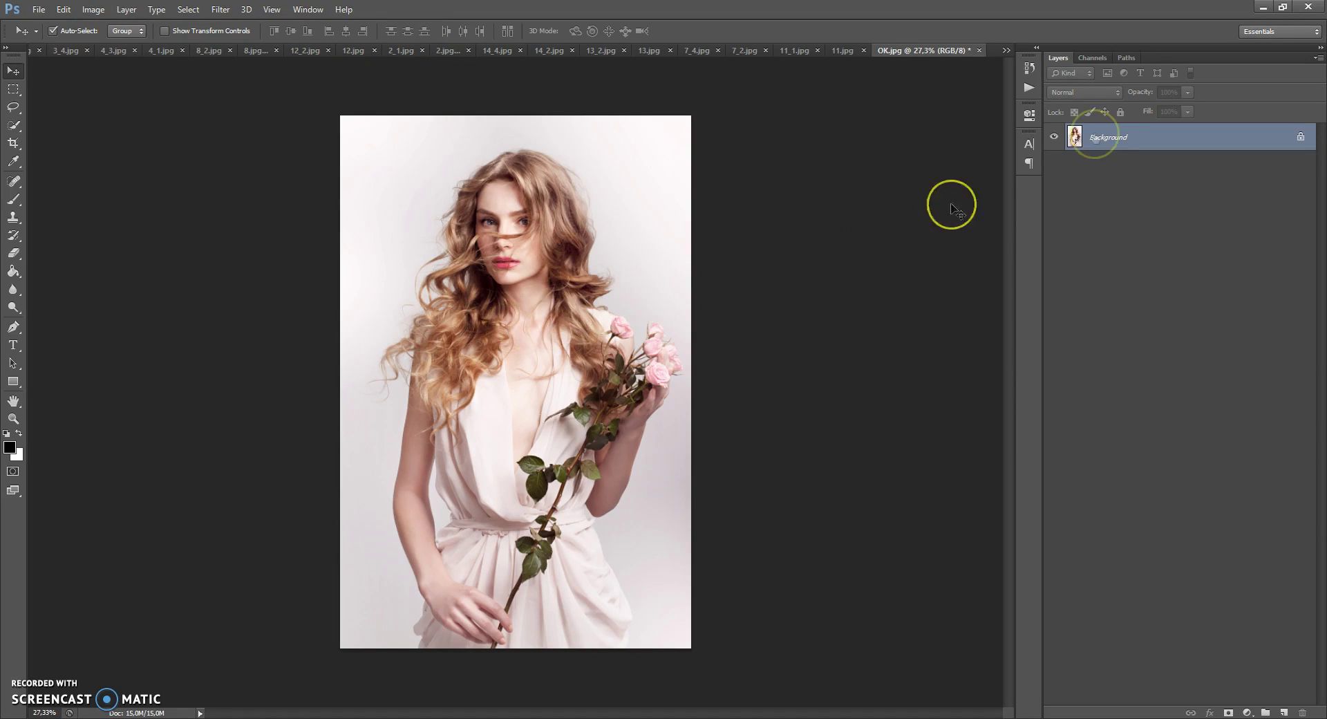
Step: Check the layer options for default masks on fill layers and for adding "copy" to copied layers and groups
left_click(1318, 58)
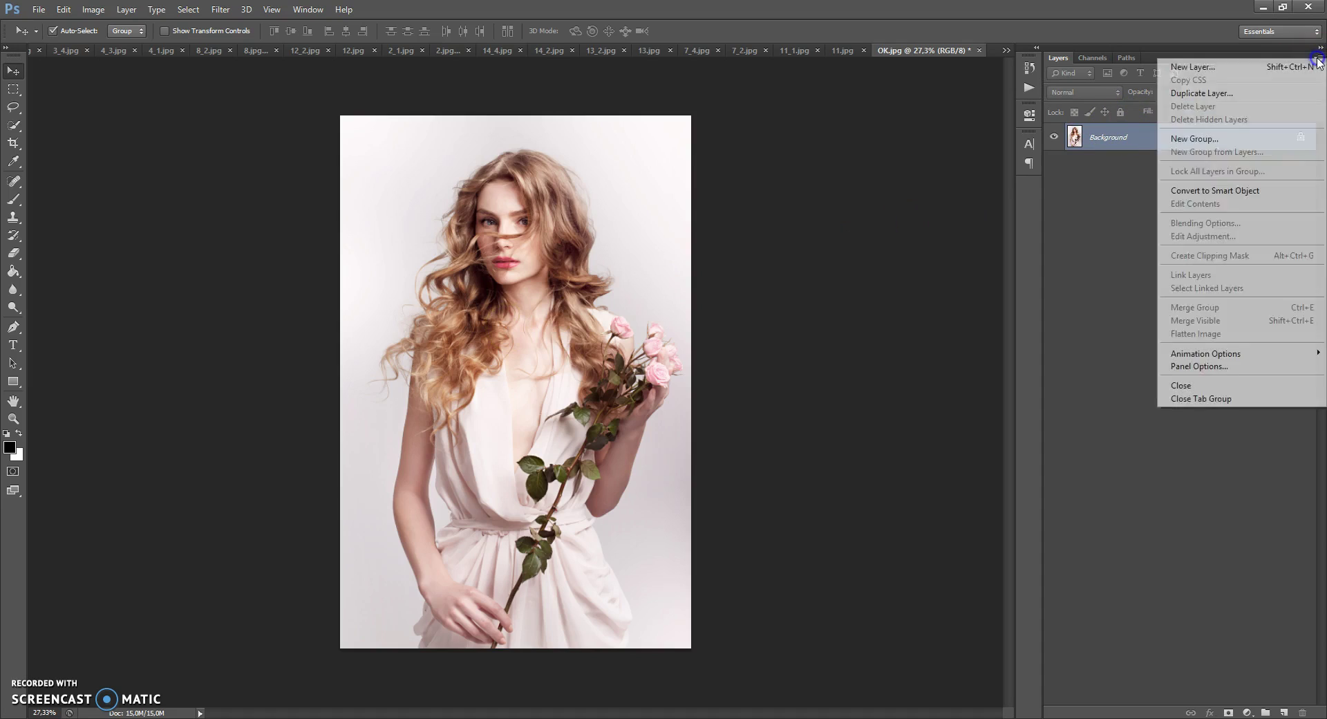
left_click(1190, 367)
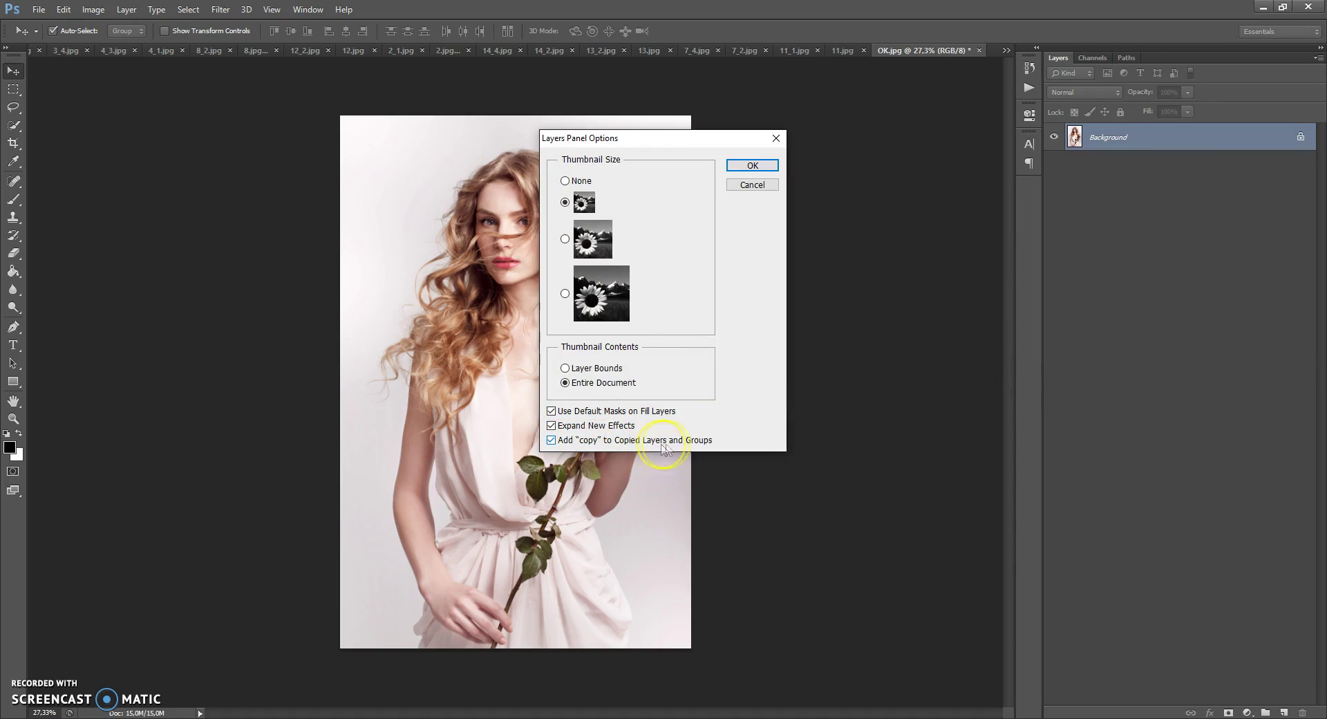
left_click(760, 167)
scroll(621, 275, "up", 2)
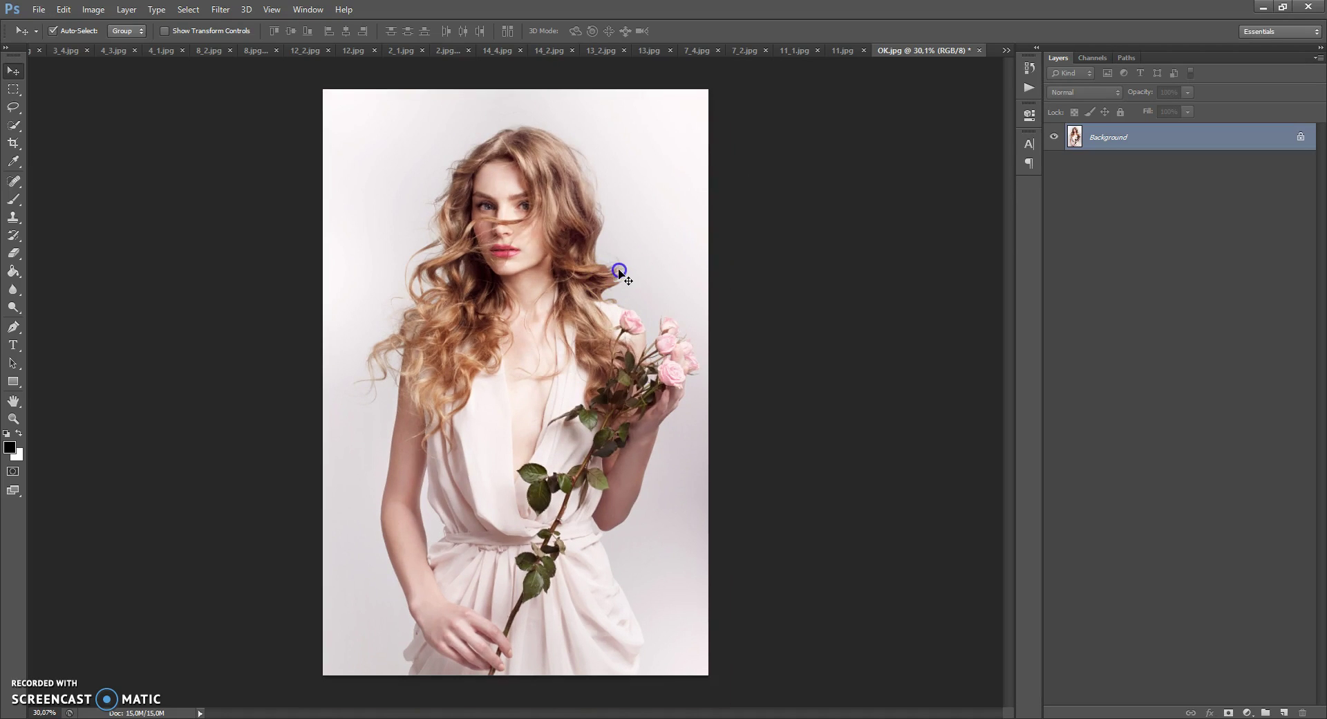
left_click_drag(758, 240, 807, 214)
Step: Convert the locked Background into a regular layer and turn it back into a Background layer
double_click(1105, 138)
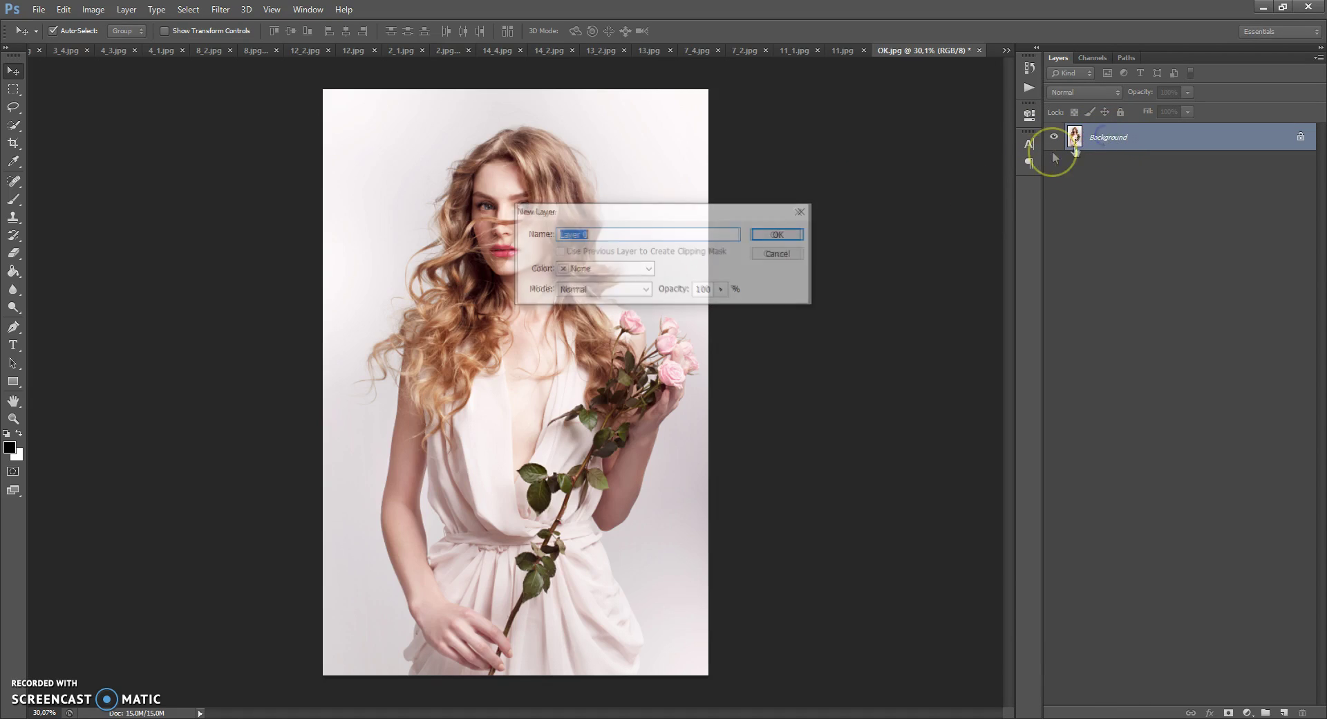
left_click(782, 237)
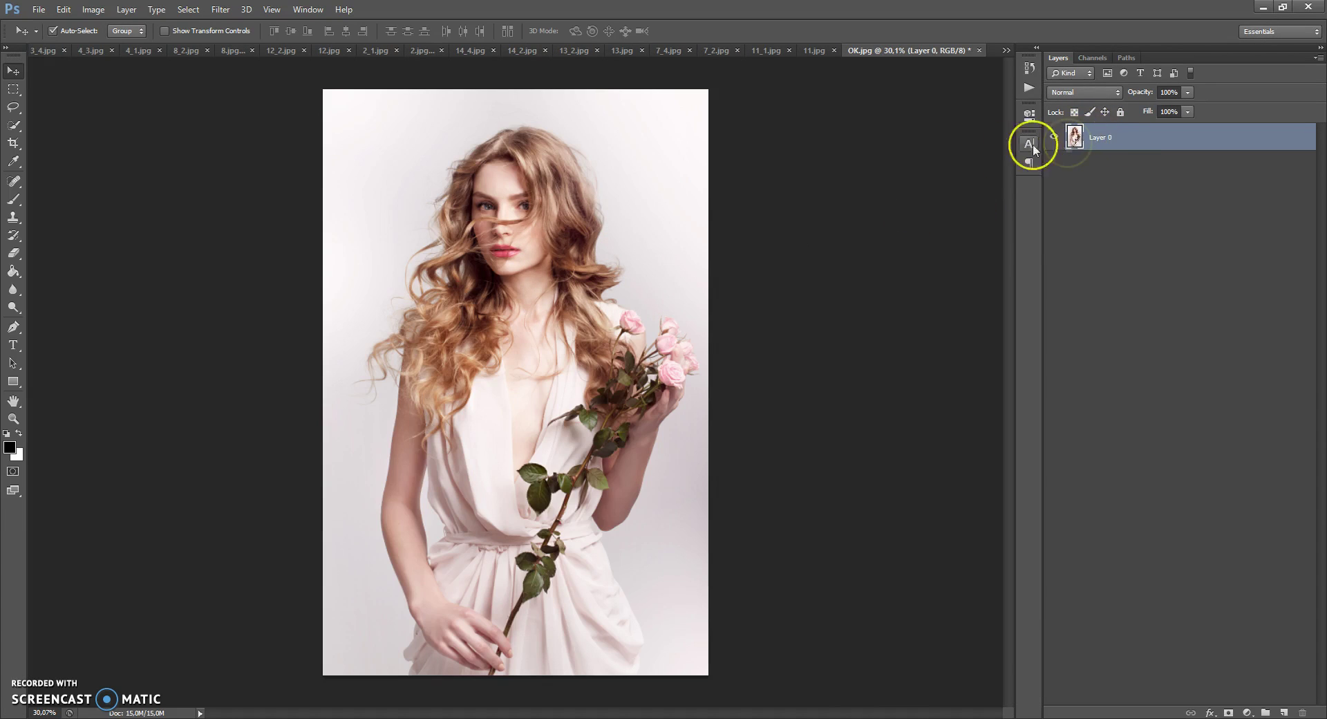
left_click(127, 9)
mouse_move(179, 29)
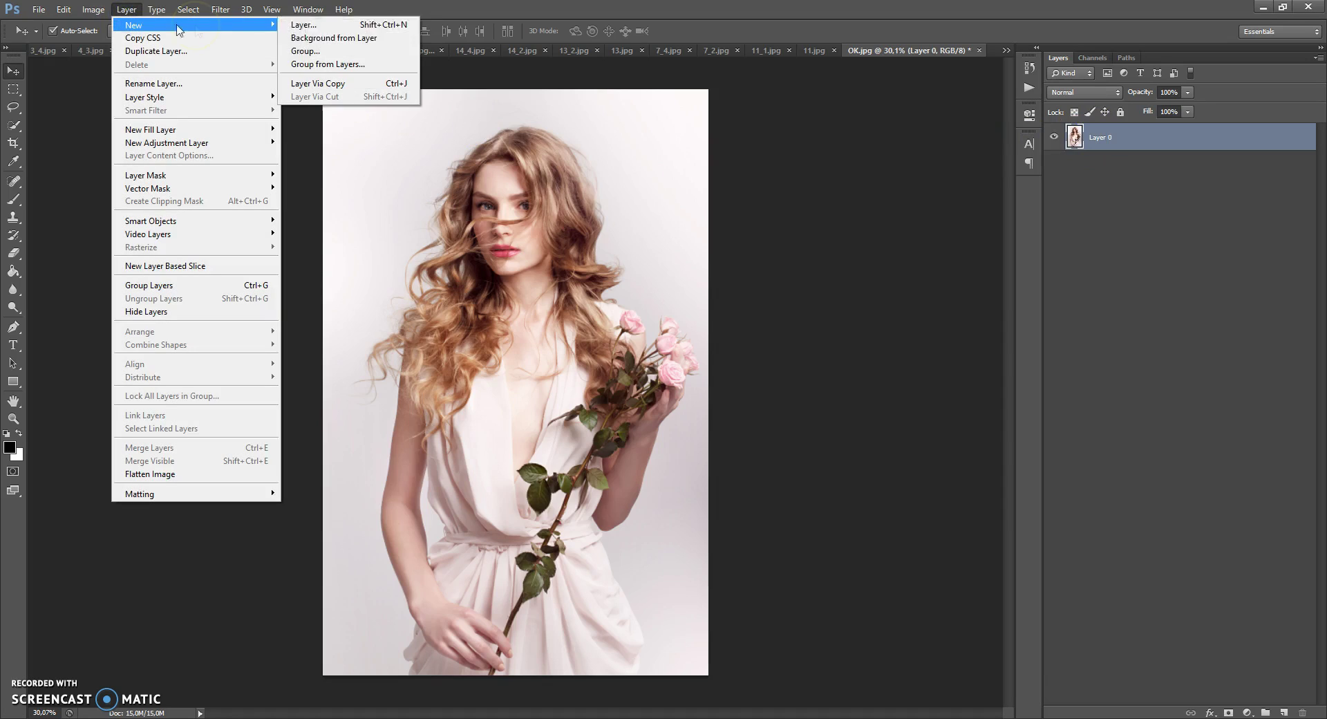
left_click(313, 40)
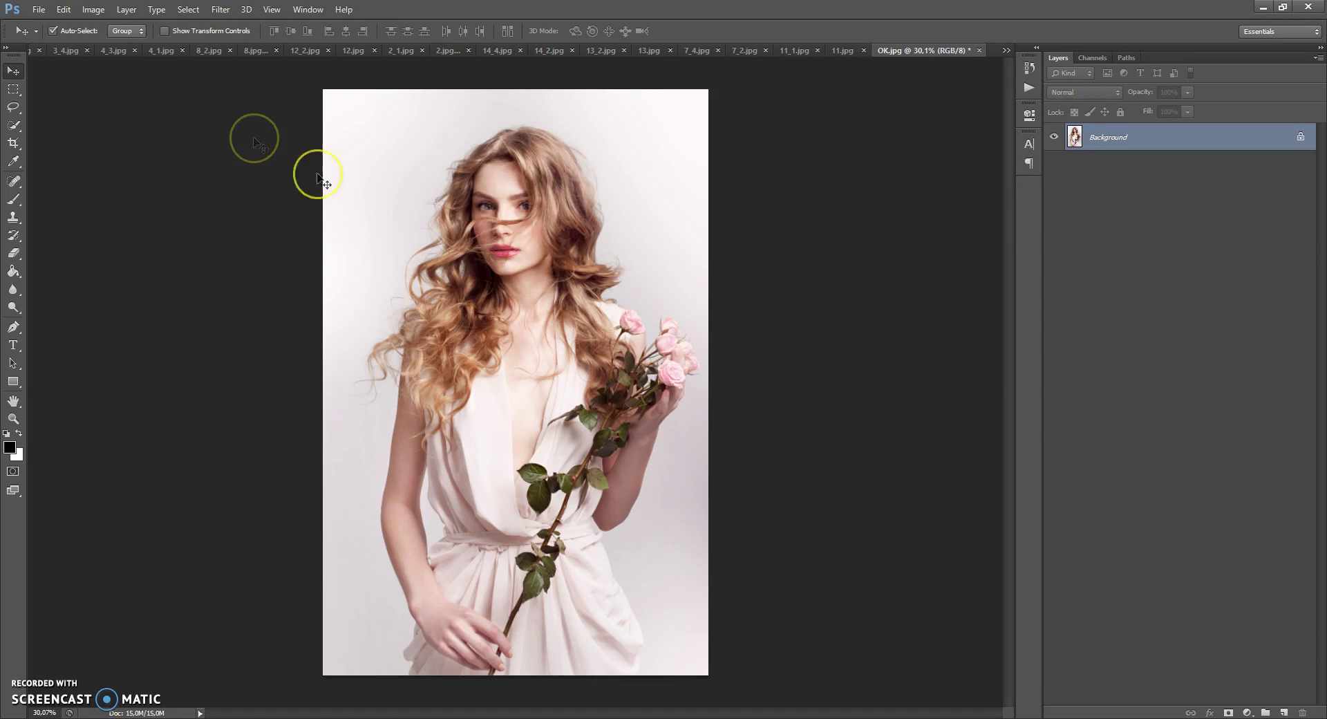
Step: Load the Painter Brushes.abr brush set from the OK folder through the Preset Manager
left_click(63, 9)
mouse_move(113, 405)
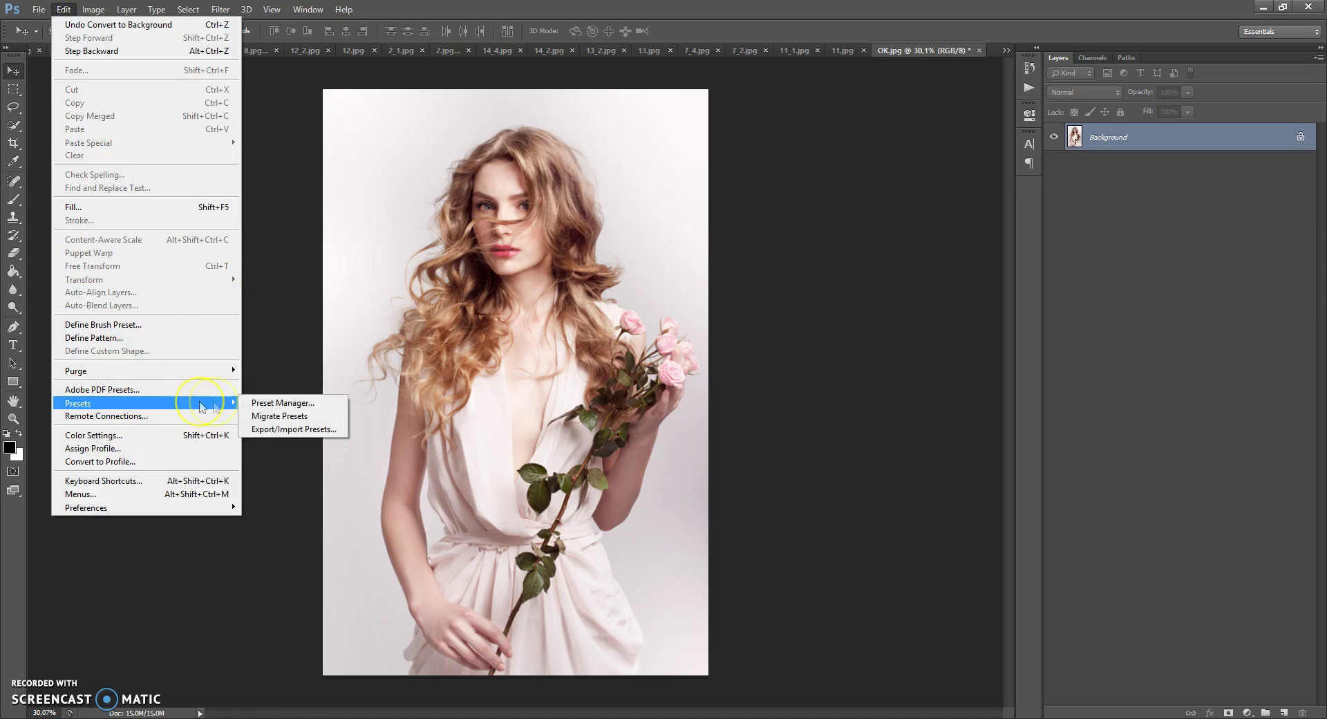
left_click(266, 403)
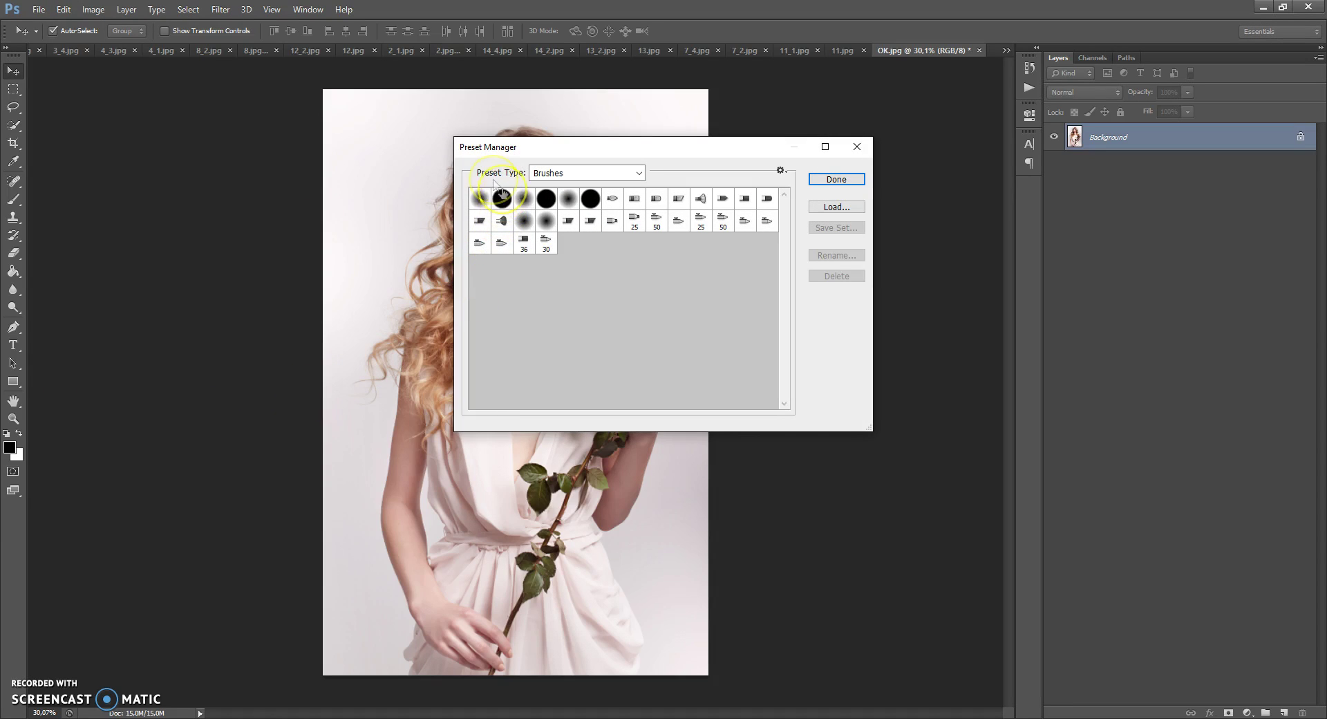
left_click(546, 173)
left_click(546, 174)
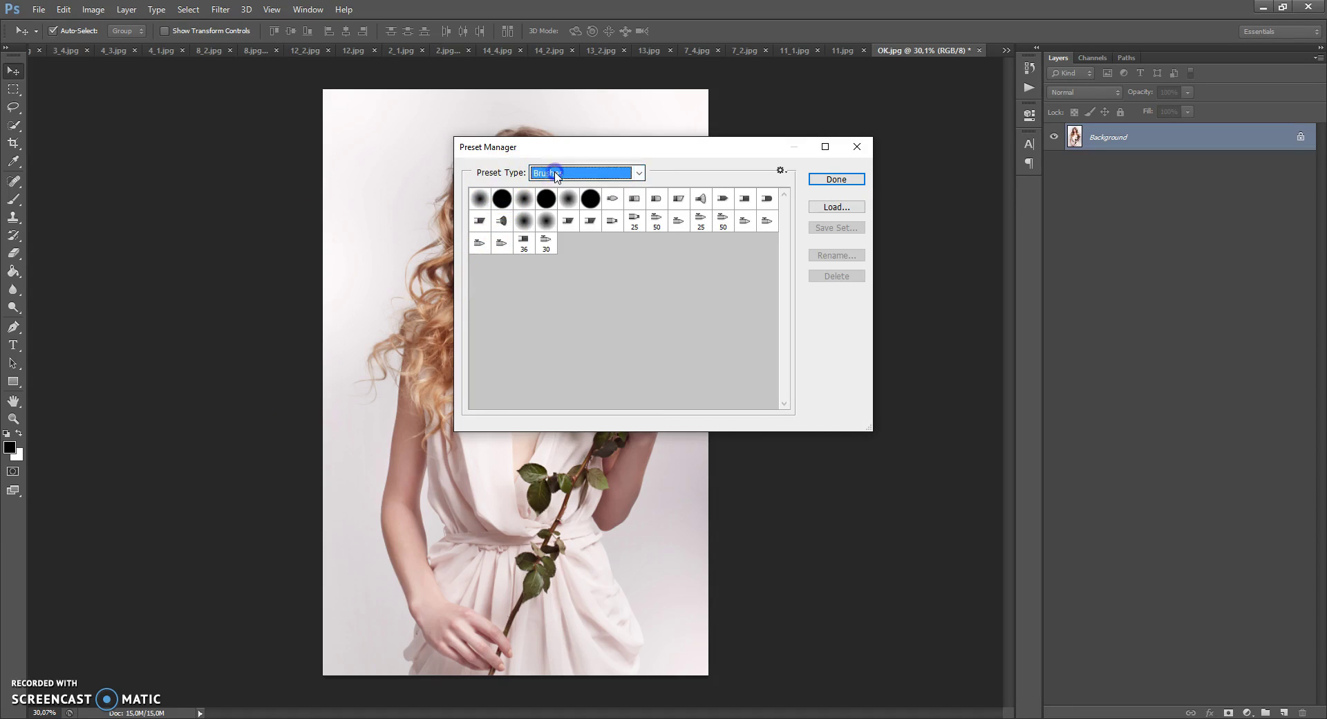
left_click(825, 208)
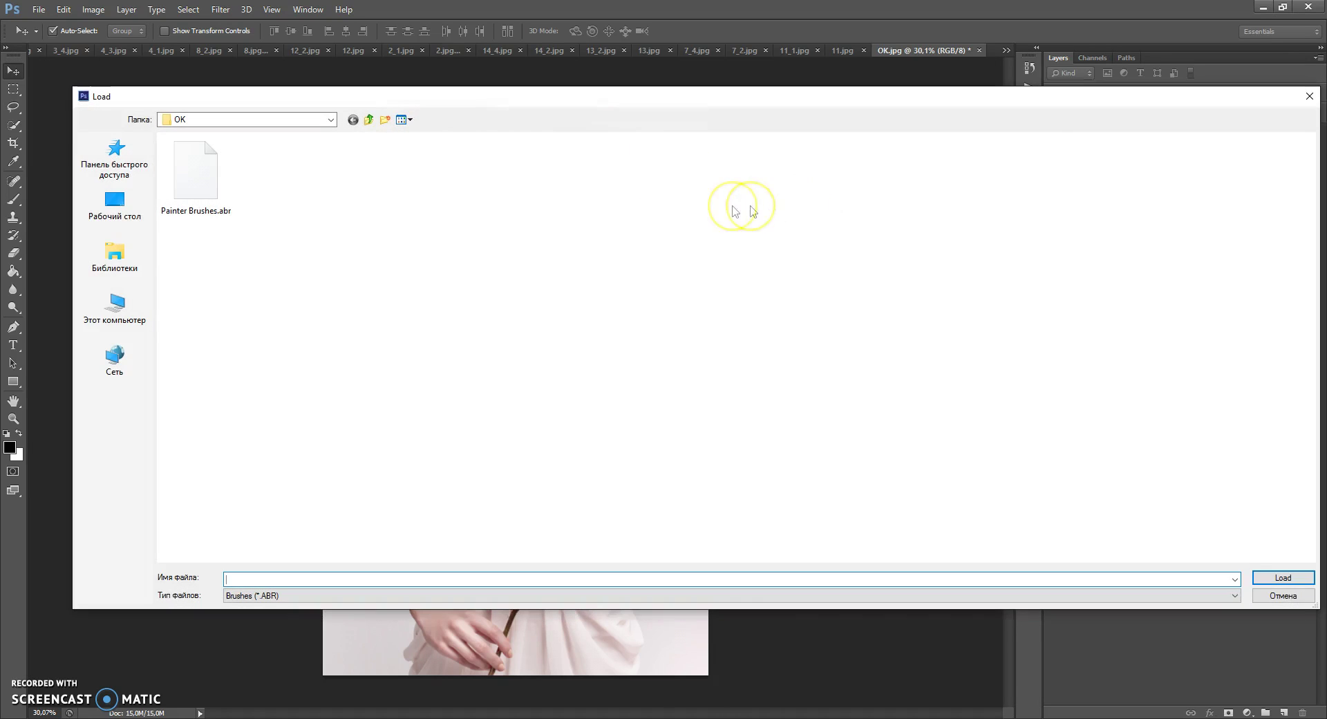
double_click(200, 179)
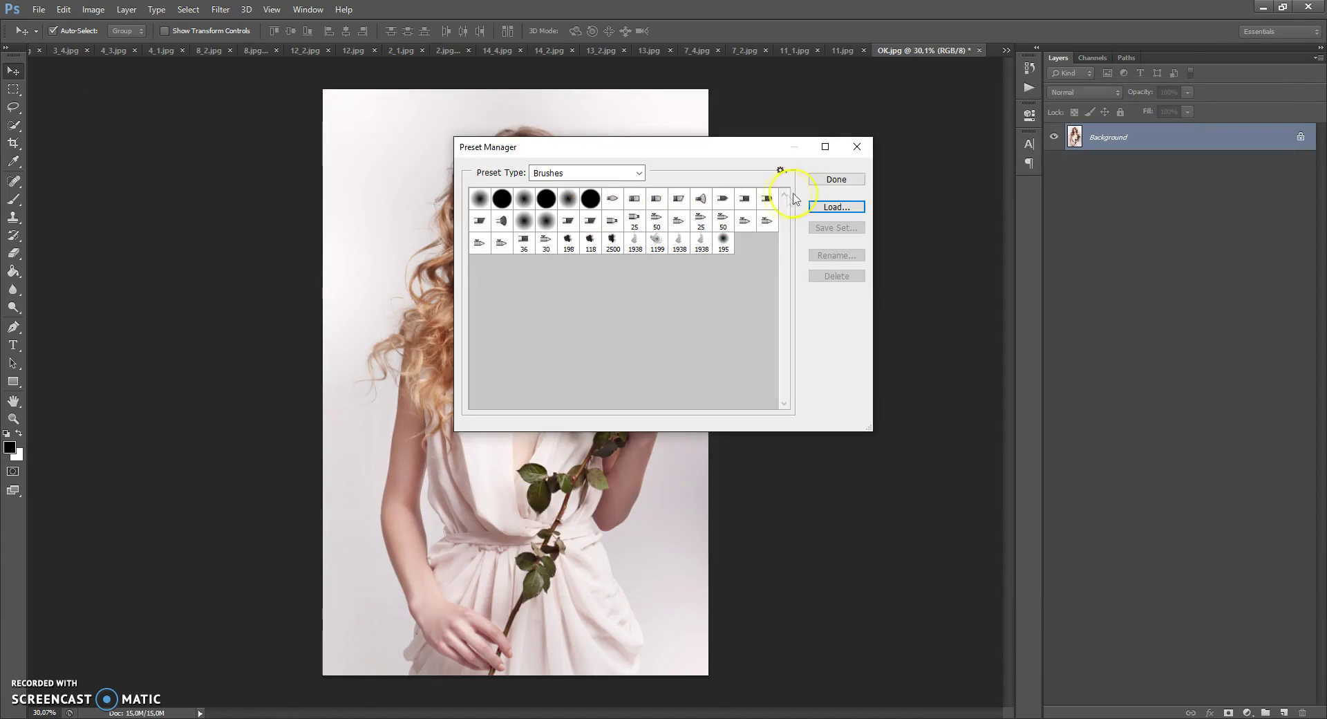
left_click(833, 181)
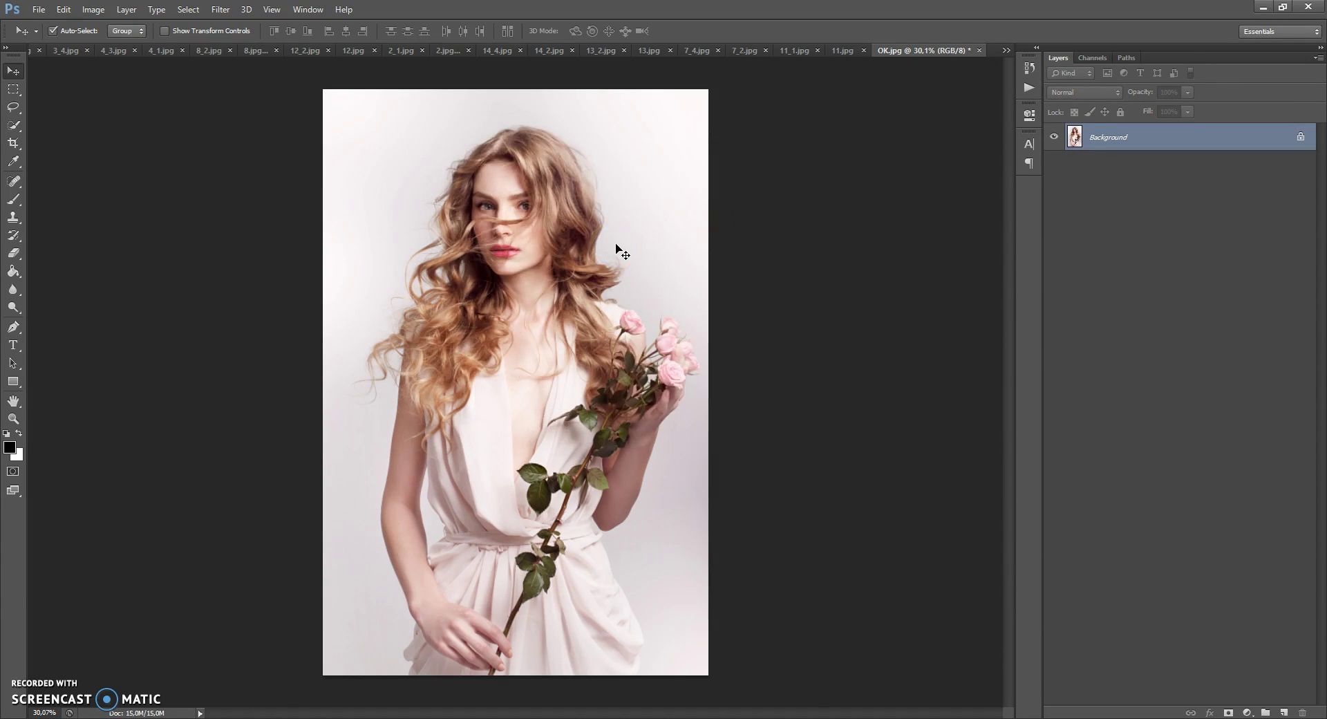
Step: Load the Painter Patterns.pat pattern set from the OK folder through the Preset Manager
left_click(63, 9)
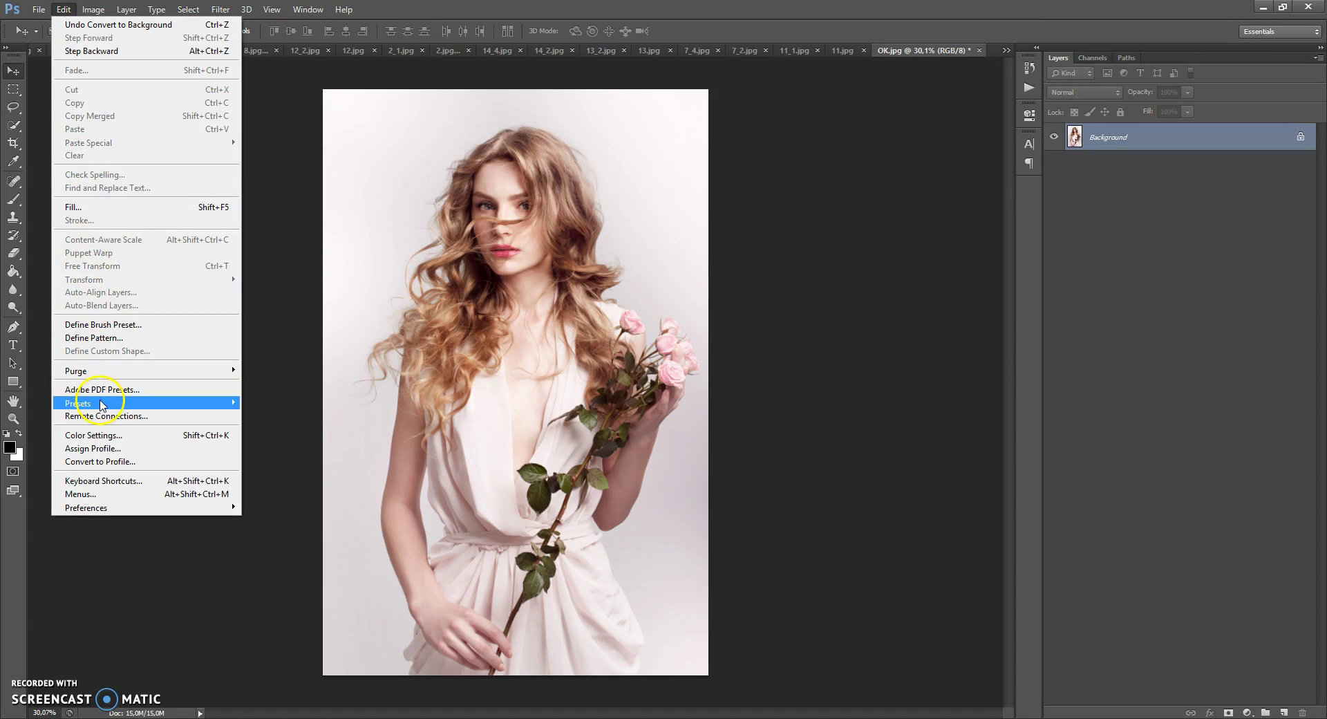
mouse_move(103, 402)
left_click(284, 403)
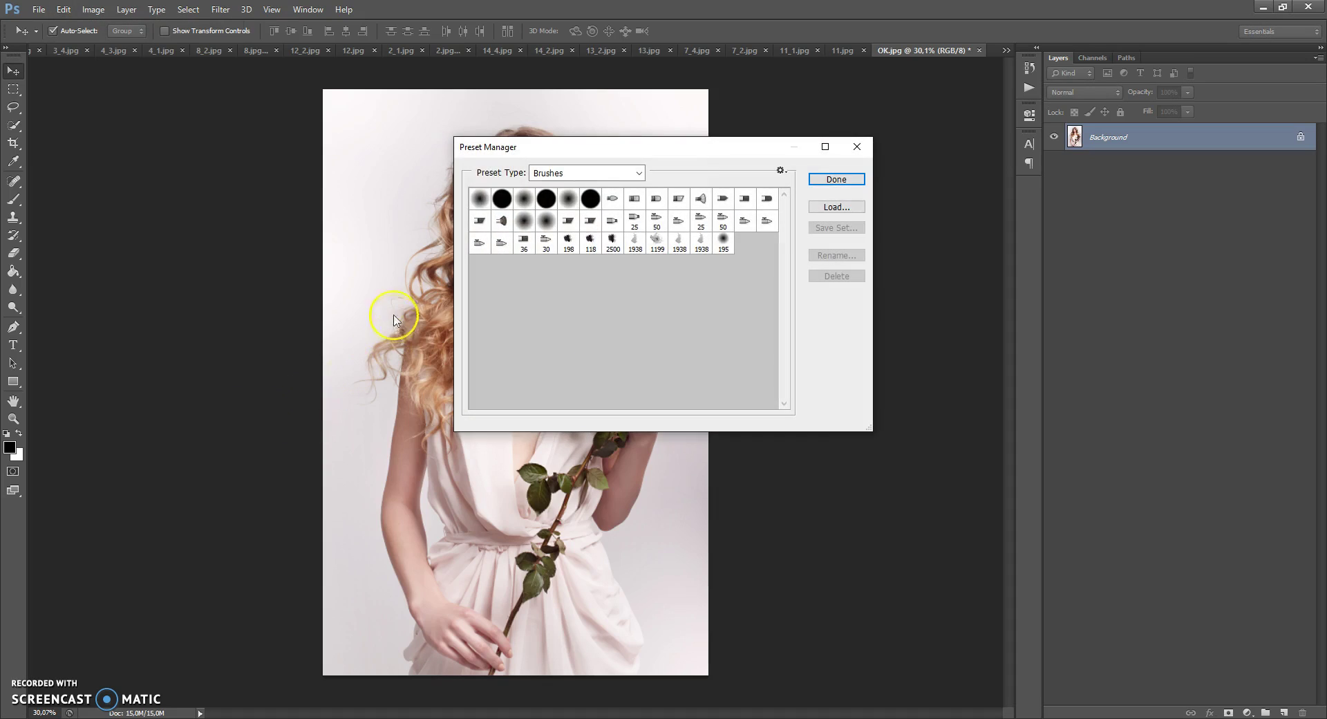
left_click(551, 173)
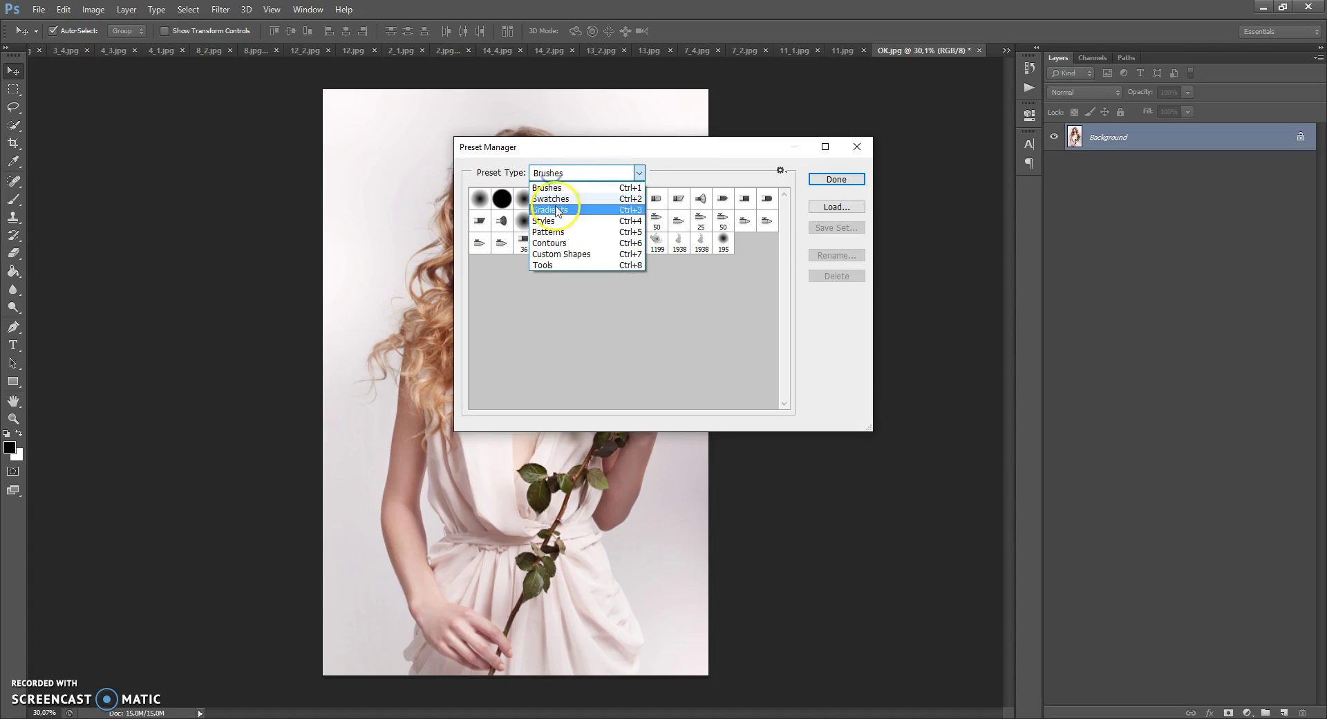
left_click(554, 239)
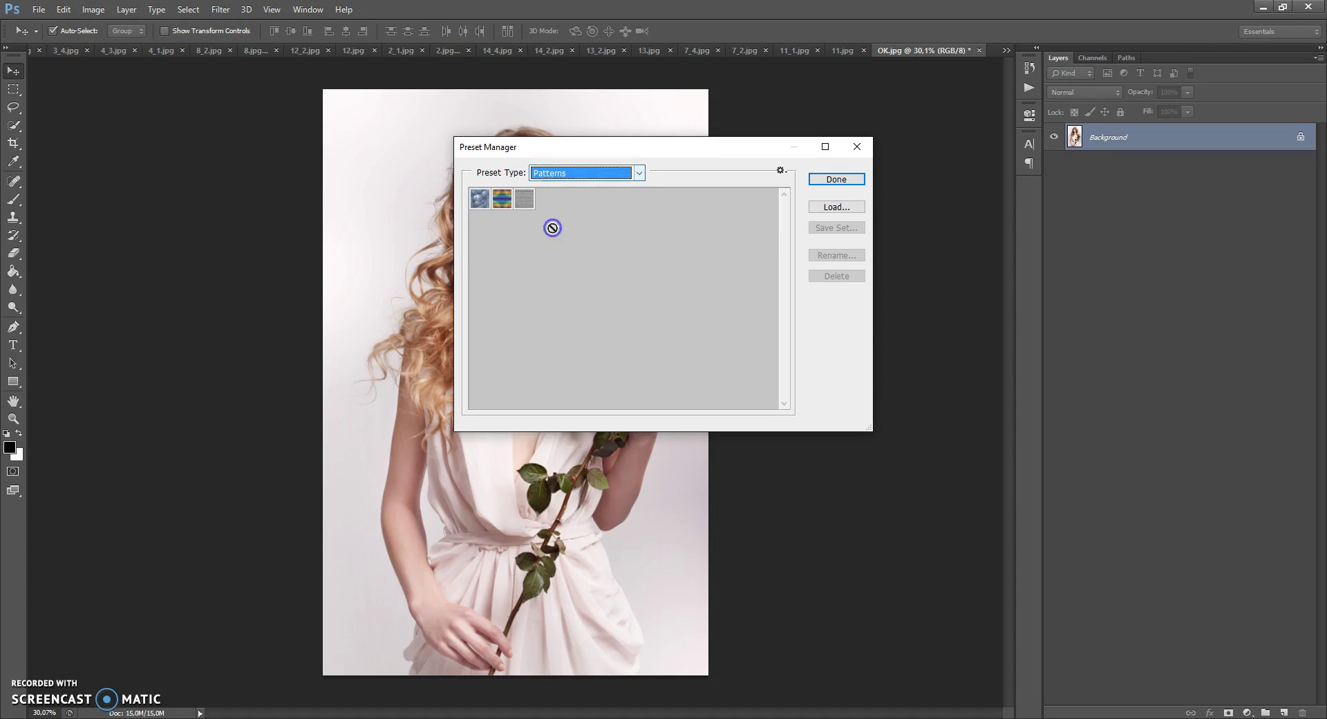
left_click(833, 209)
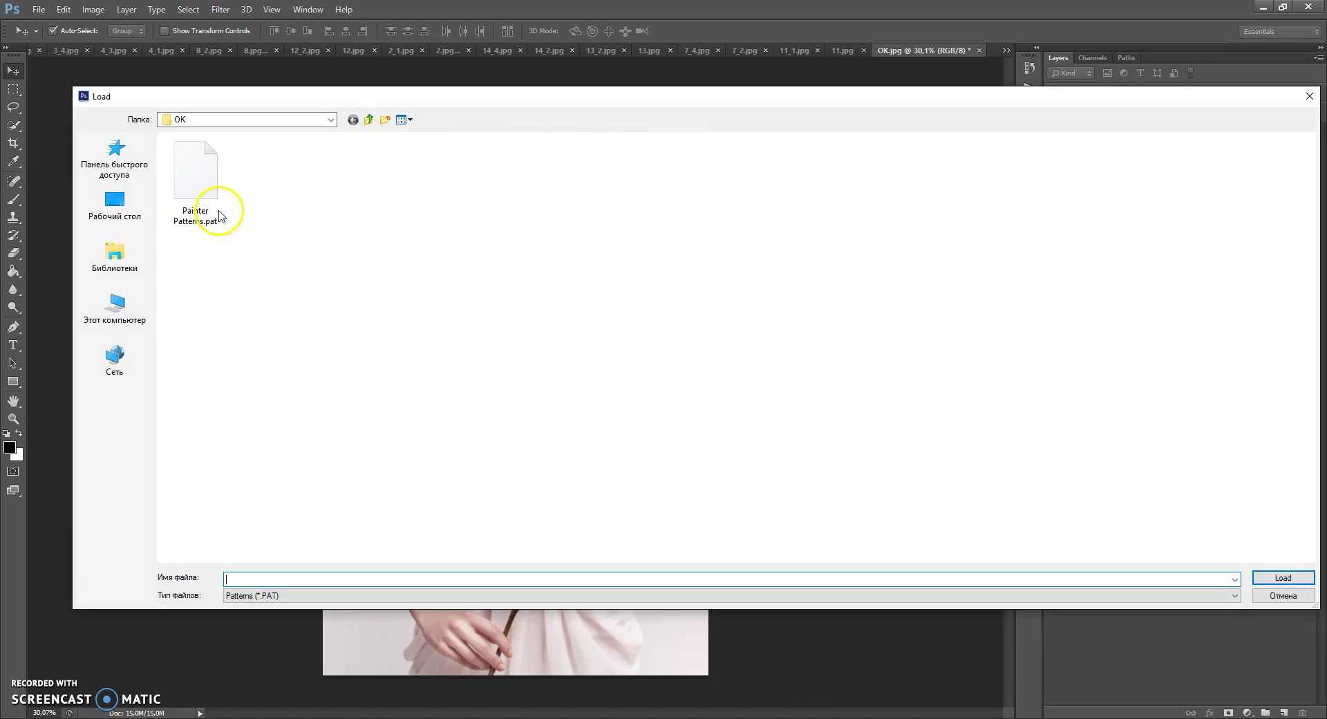
double_click(197, 188)
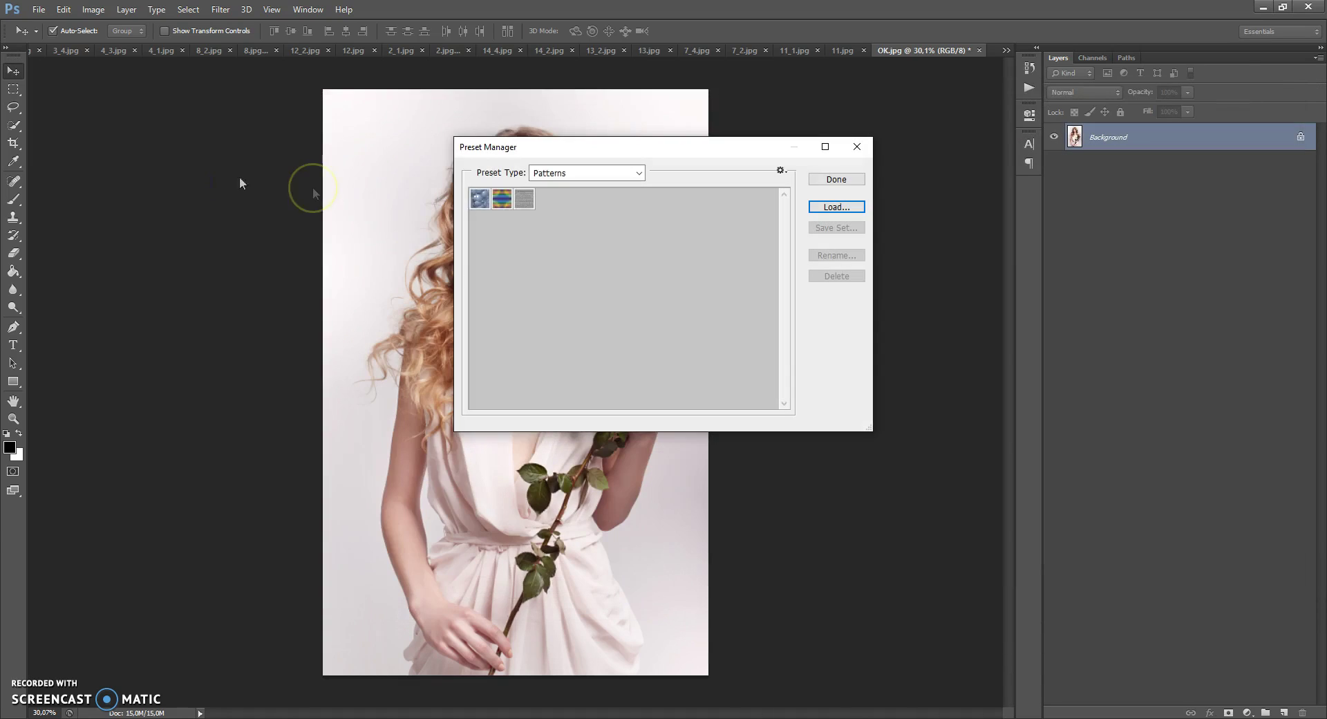
left_click(823, 181)
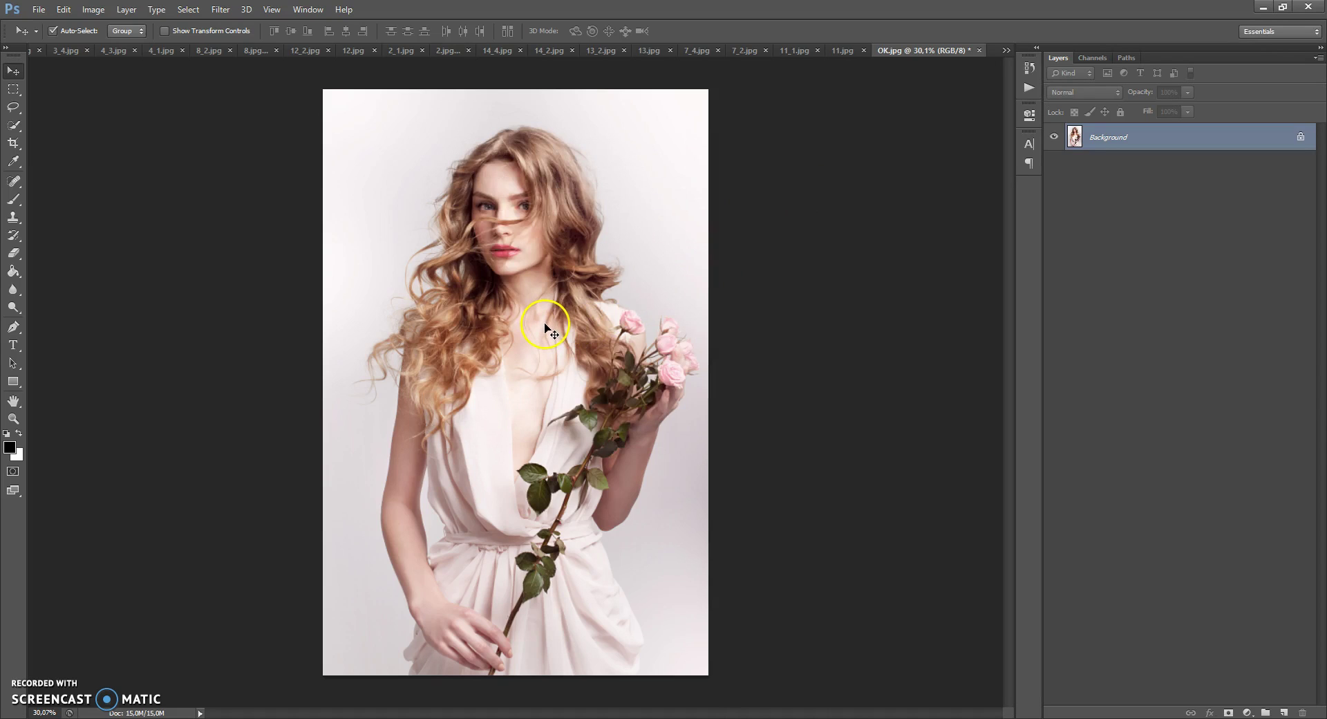
Step: Load the action set Painter Photoshop Action.atn from the OK folder
left_click(309, 9)
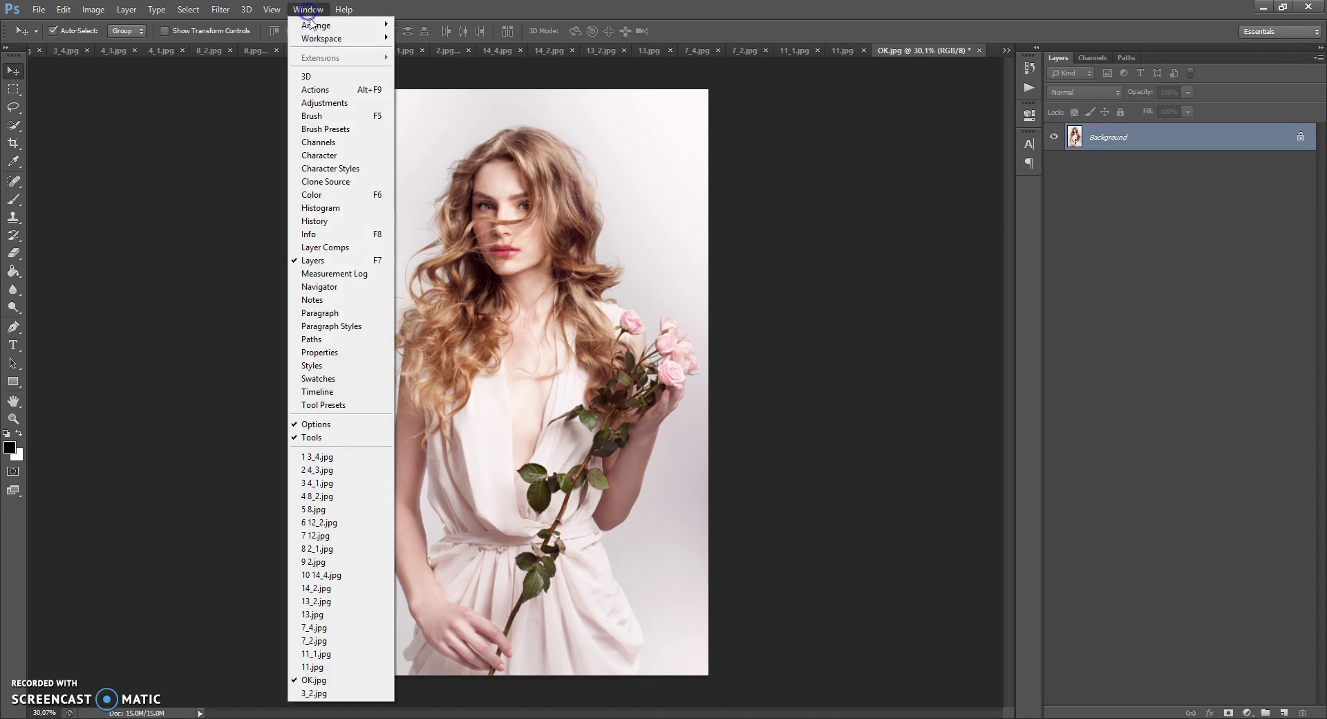
left_click(325, 90)
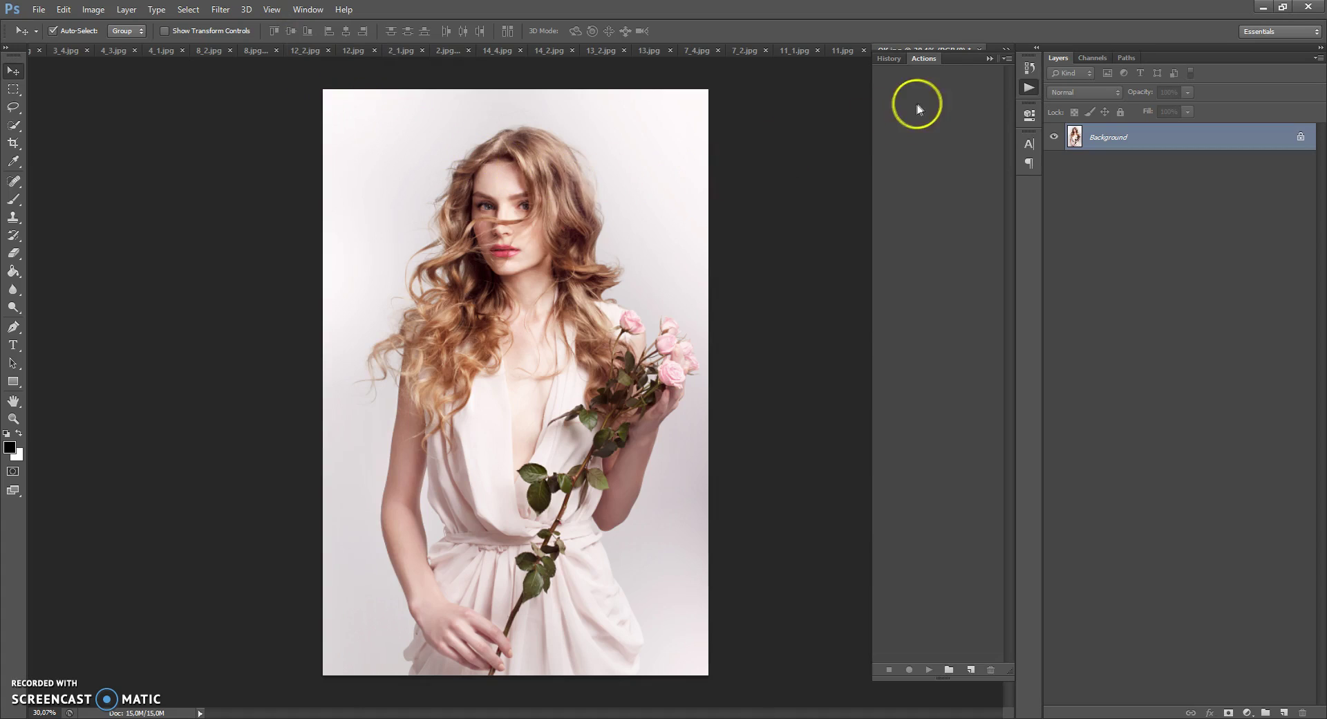
left_click(1008, 58)
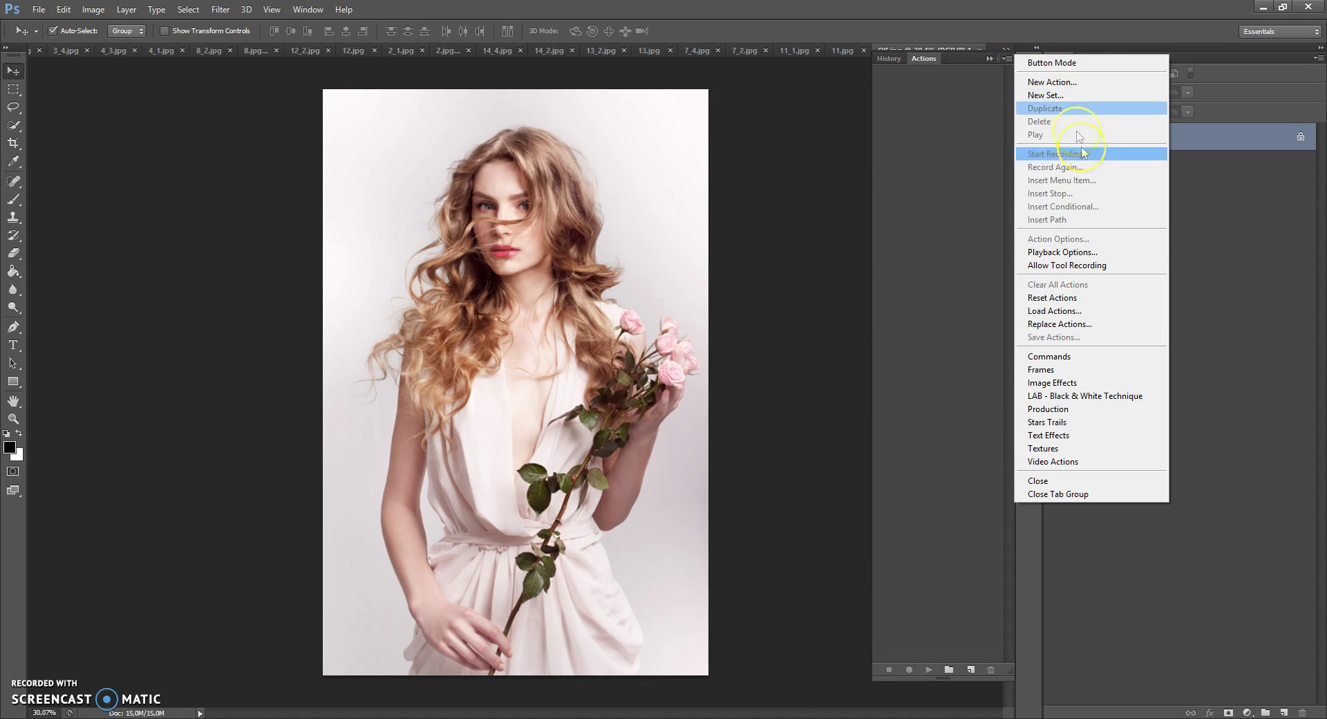
left_click(1043, 311)
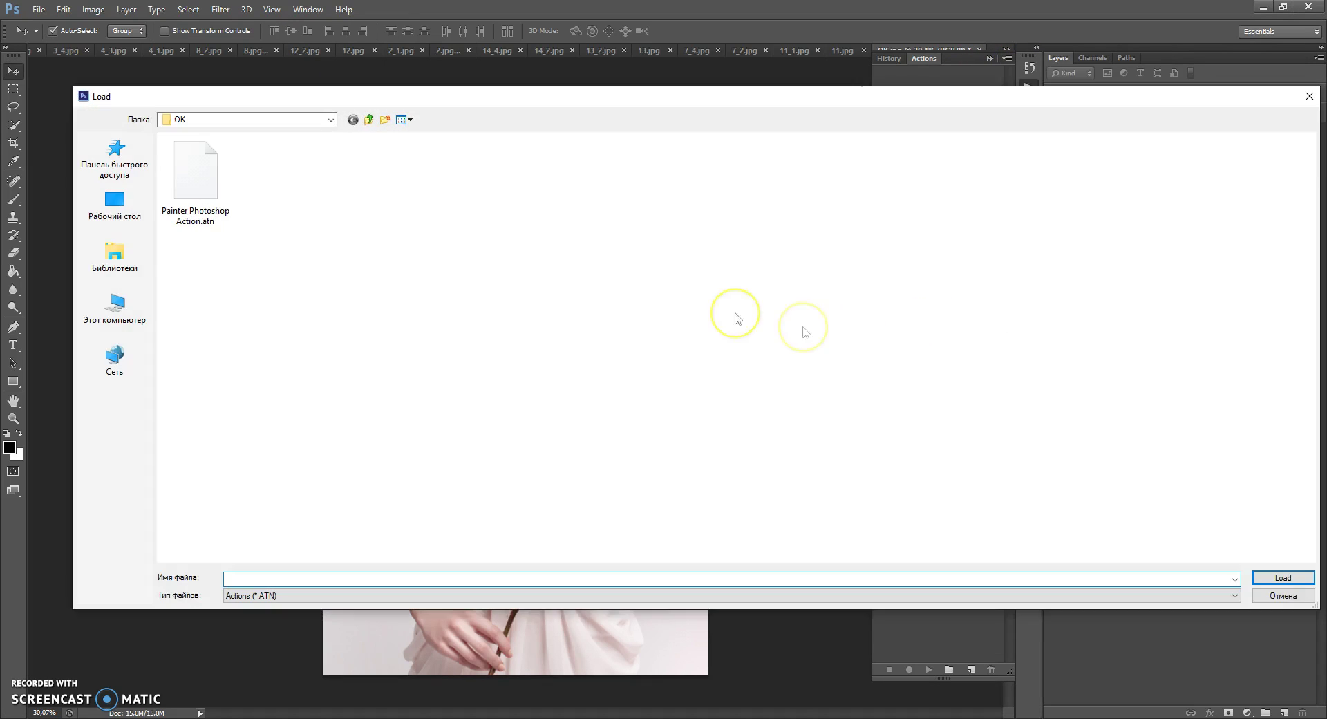
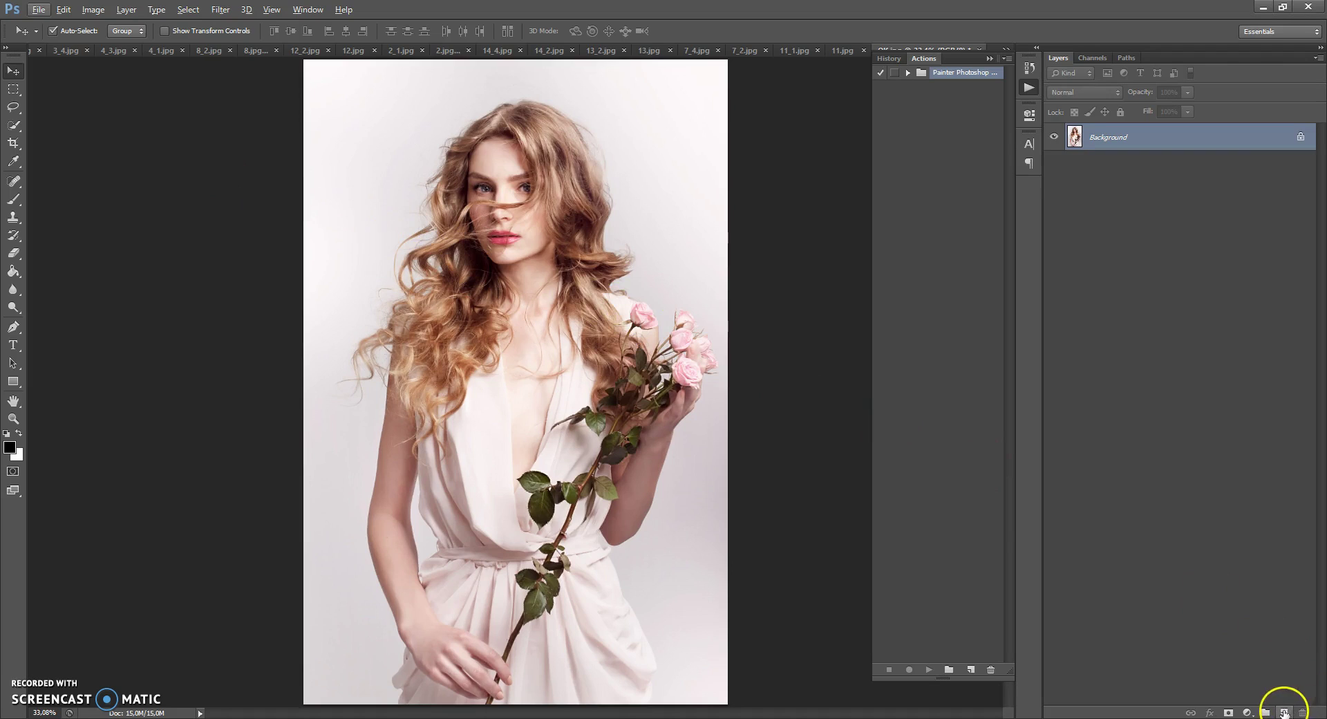
Step: Create a new layer above the Background and name it "area"
left_click(1100, 138)
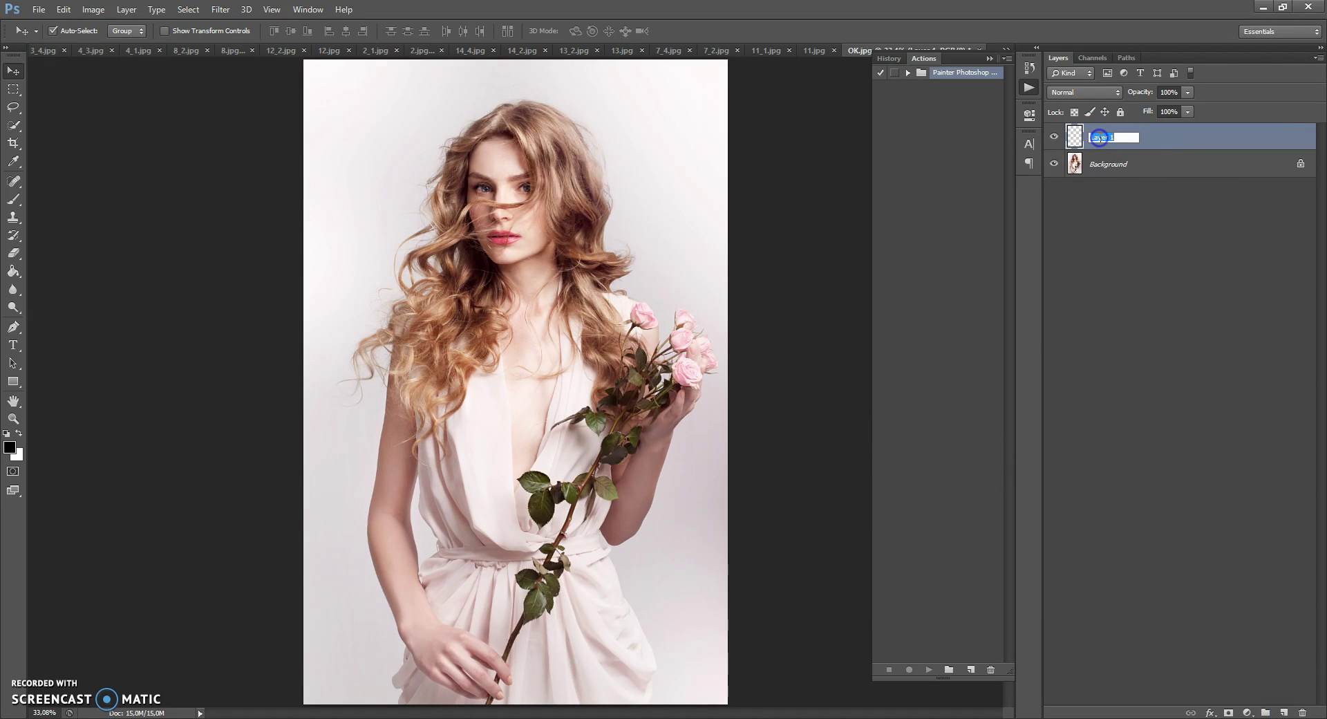
type("area")
key("Return")
left_click(990, 59)
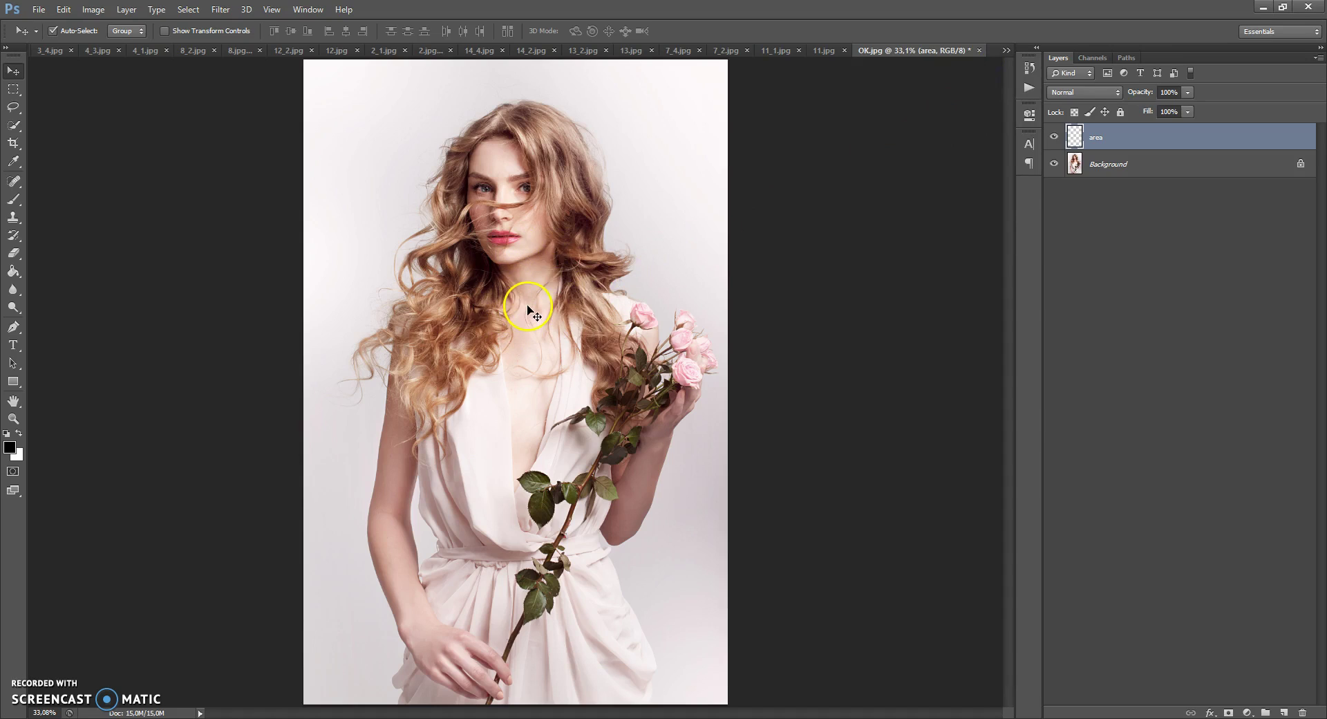
Step: Select the pale backdrop around the woman on the Background layer with the Quick Selection tool
left_click_drag(12, 199, 41, 202)
mouse_move(15, 109)
left_mouse_down()
mouse_move(50, 120)
mouse_move(16, 125)
mouse_move(89, 138)
mouse_move(15, 125)
mouse_move(72, 126)
left_mouse_up()
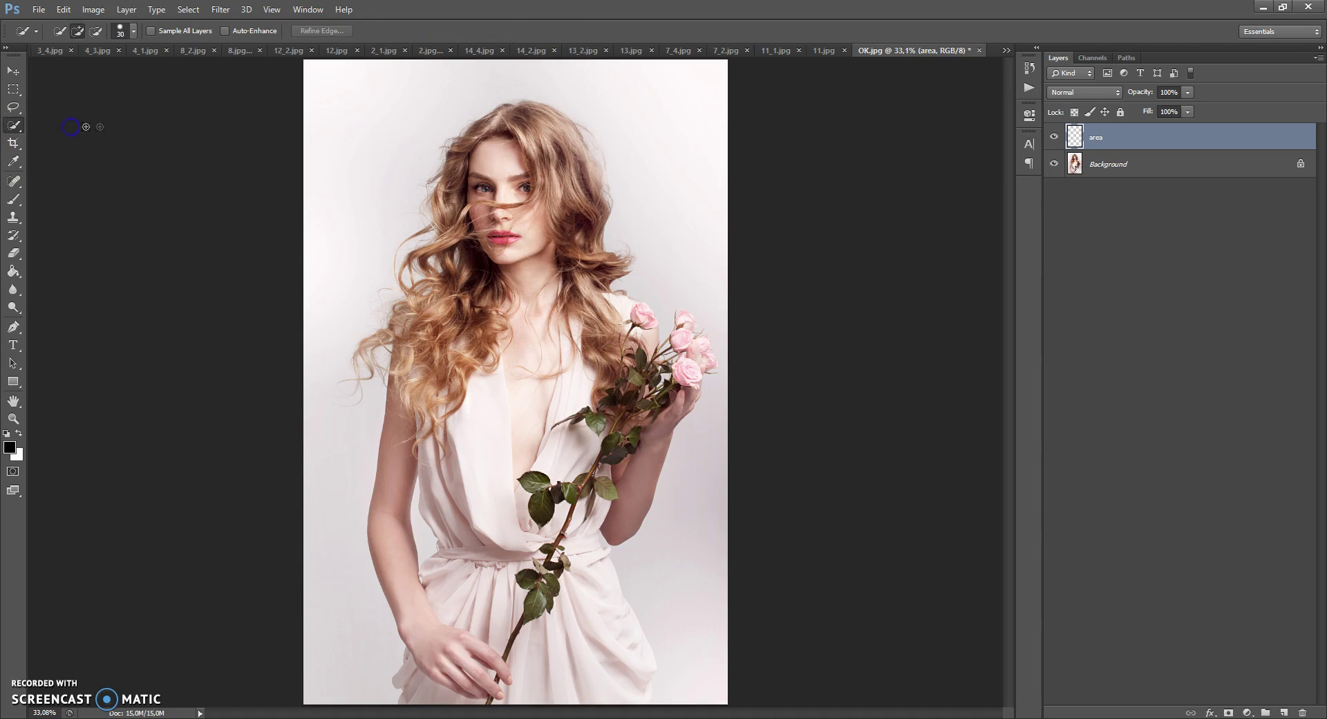
left_click(1068, 166)
left_click_drag(676, 211, 642, 152)
mouse_move(563, 93)
left_mouse_down()
mouse_move(462, 85)
mouse_move(323, 186)
mouse_move(301, 322)
mouse_move(318, 422)
left_mouse_up()
left_click_drag(346, 524, 428, 536)
mouse_move(652, 559)
left_mouse_down()
mouse_move(696, 475)
mouse_move(726, 376)
left_mouse_up()
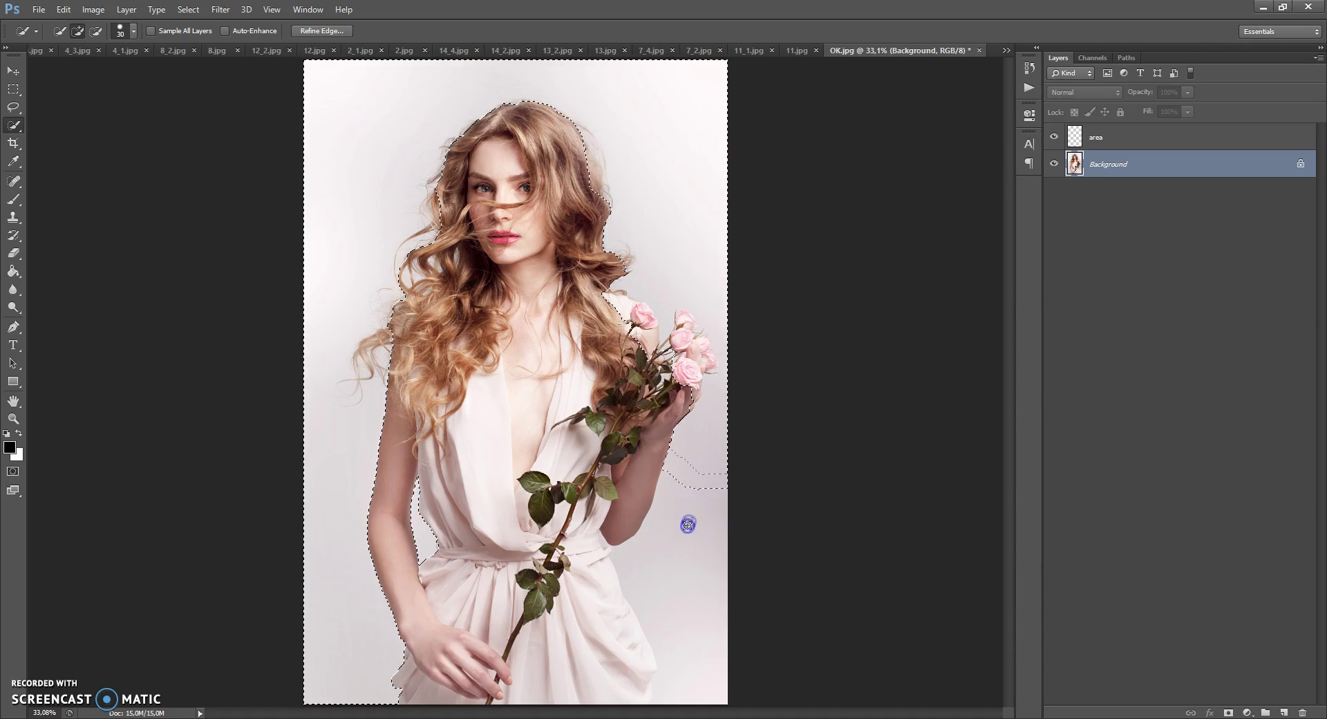
Step: Refine the backdrop selection by subtracting the dress and roses and correcting the edge beside the hair
left_click(537, 583, "alt")
mouse_move(537, 584)
left_mouse_down()
mouse_move(551, 670)
mouse_move(586, 676)
mouse_move(611, 660)
mouse_move(632, 681)
left_mouse_up()
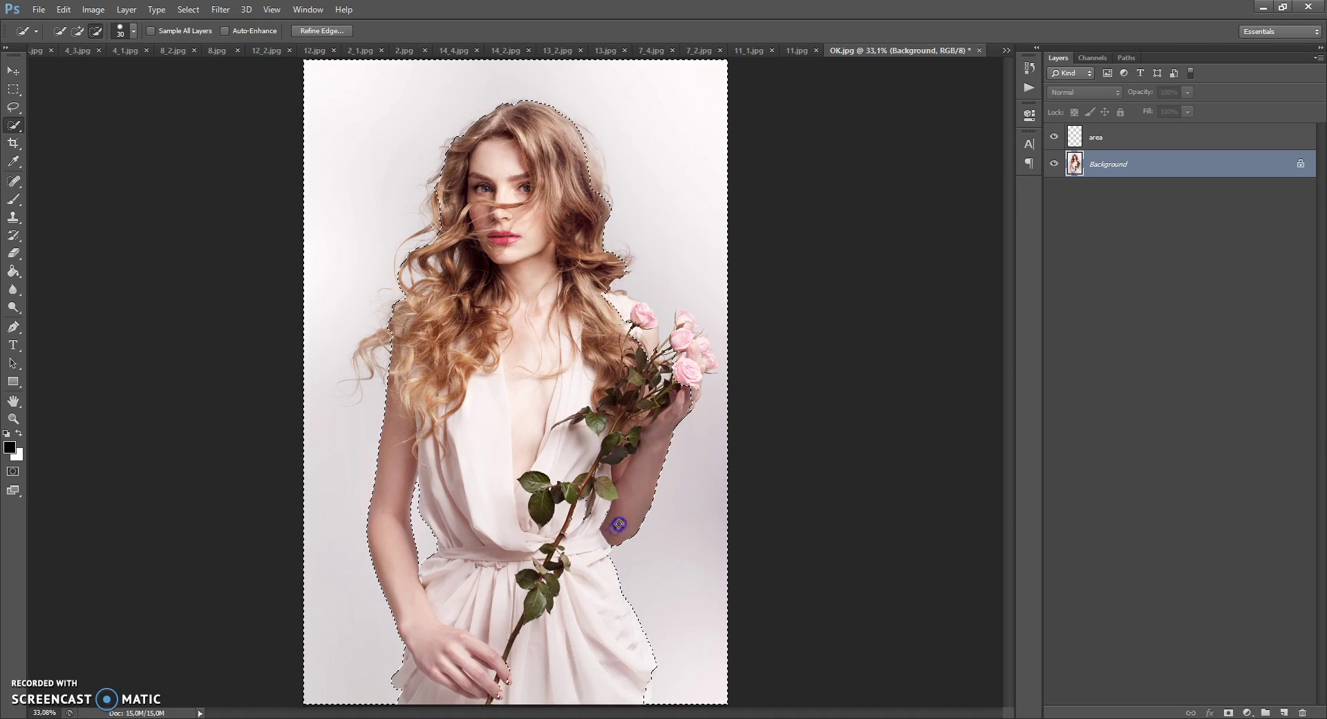
left_click(683, 330, "alt")
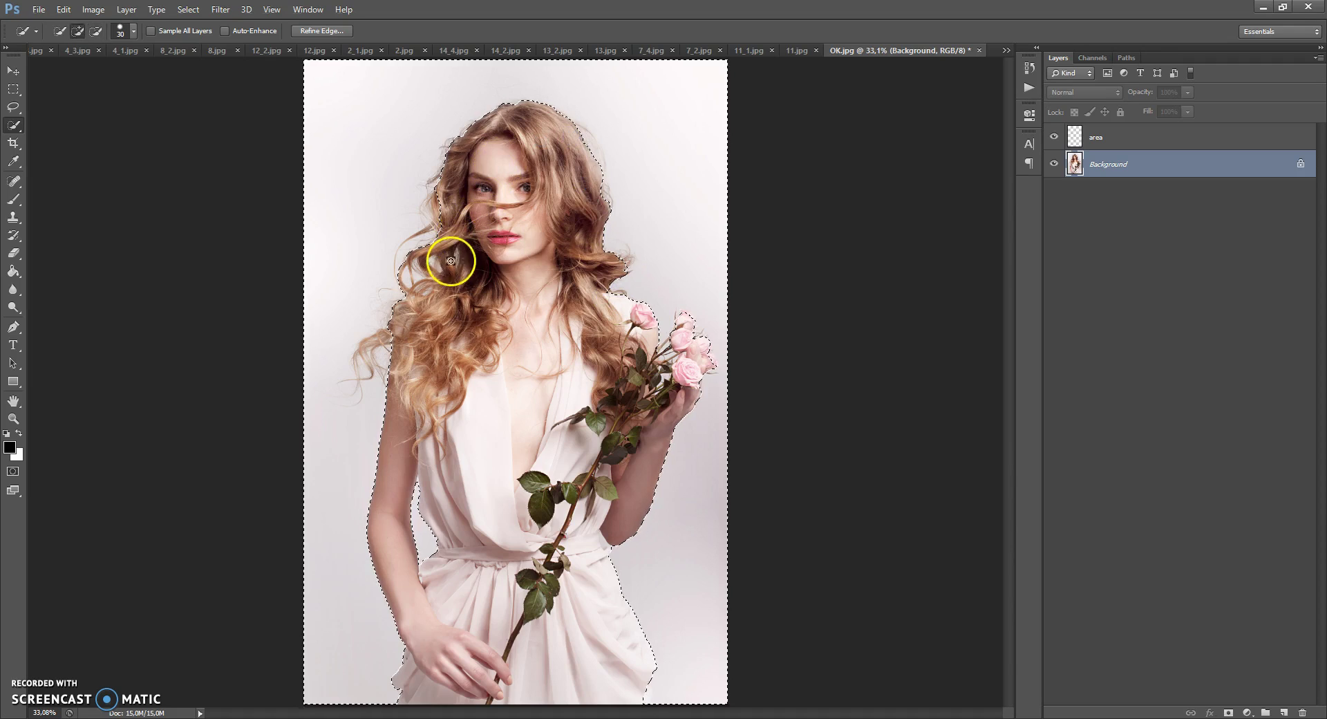
left_click(365, 343)
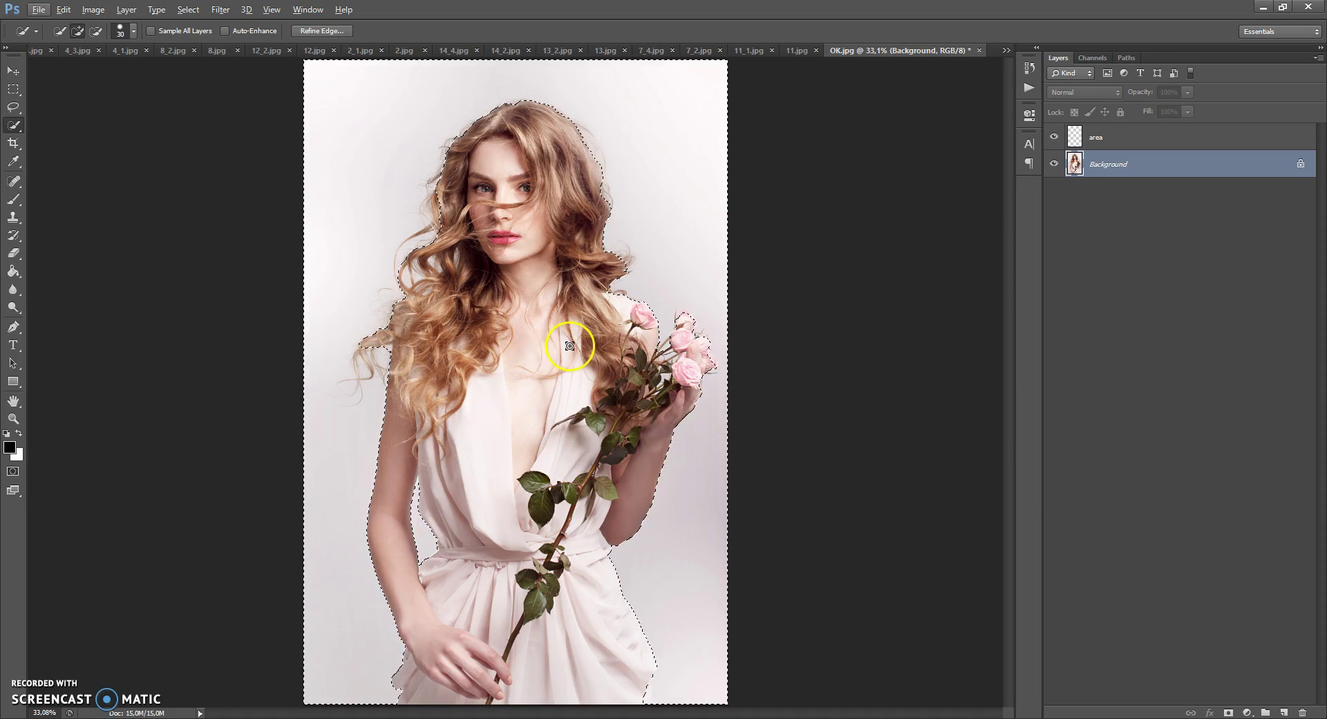
Step: Invert the selection so it covers the woman, and make the "area" layer active
left_click(185, 9)
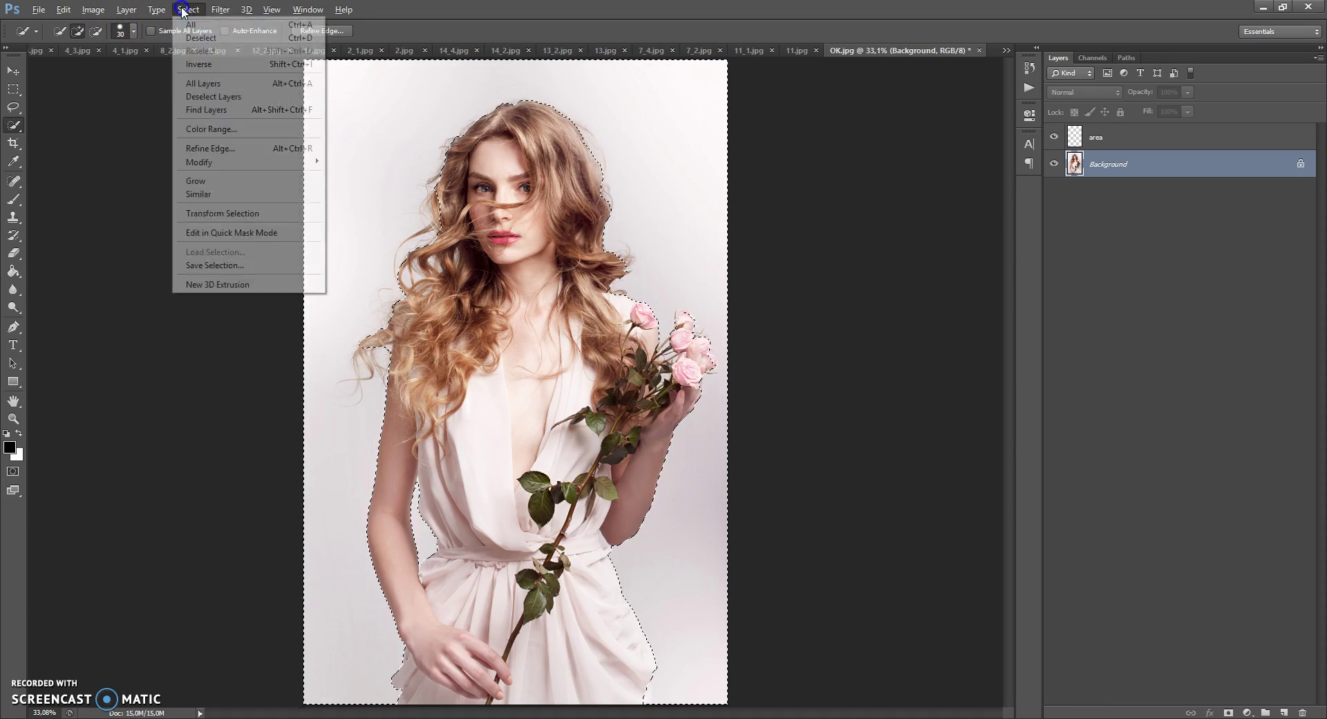
left_click(201, 64)
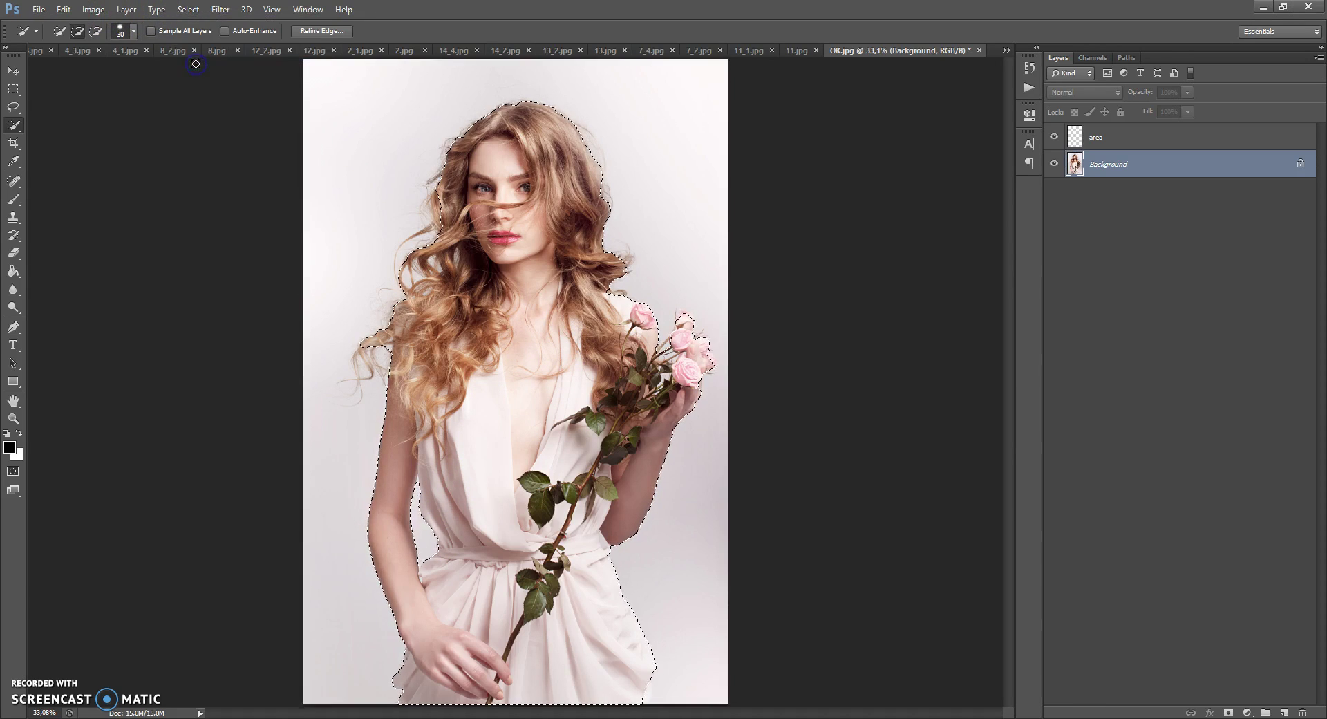
left_click(1072, 140)
Step: Fill the woman's selection with bright red on the "area" layer using the Paint Bucket, and deselect
left_click(14, 272)
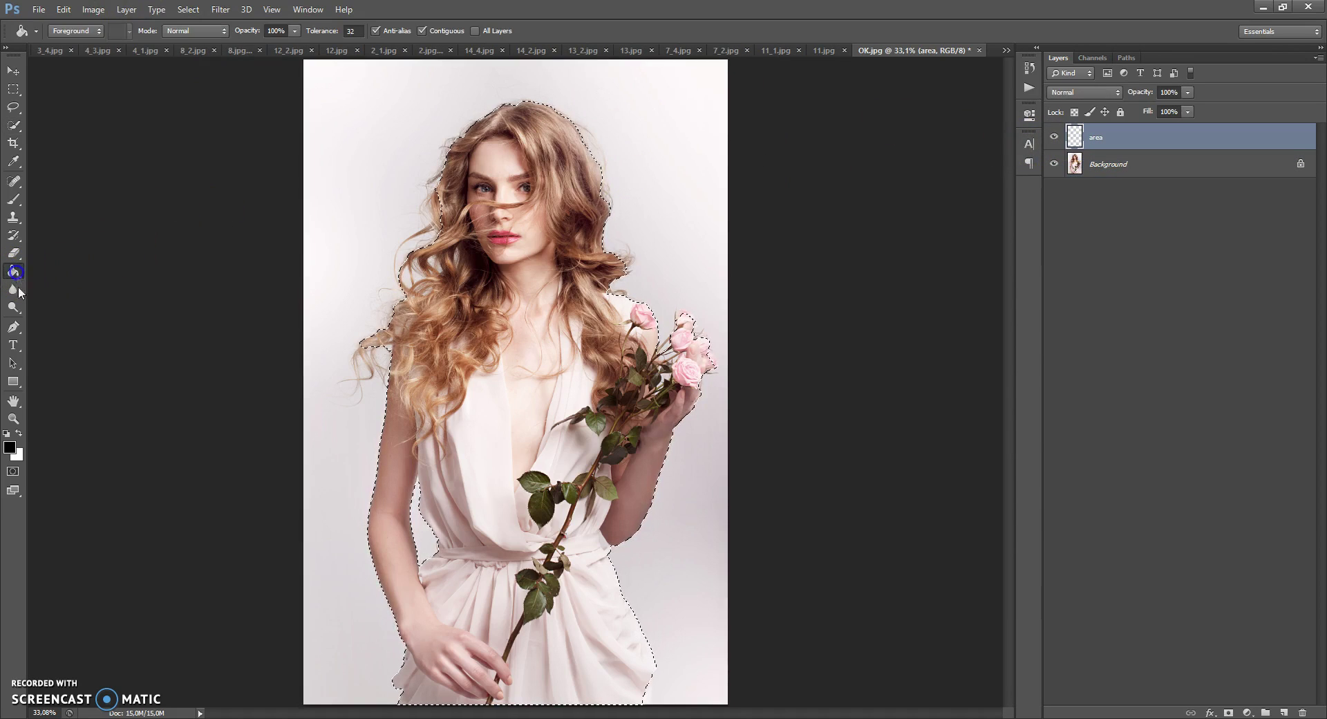
left_click(12, 450)
left_click_drag(823, 296, 924, 186)
left_click(995, 185)
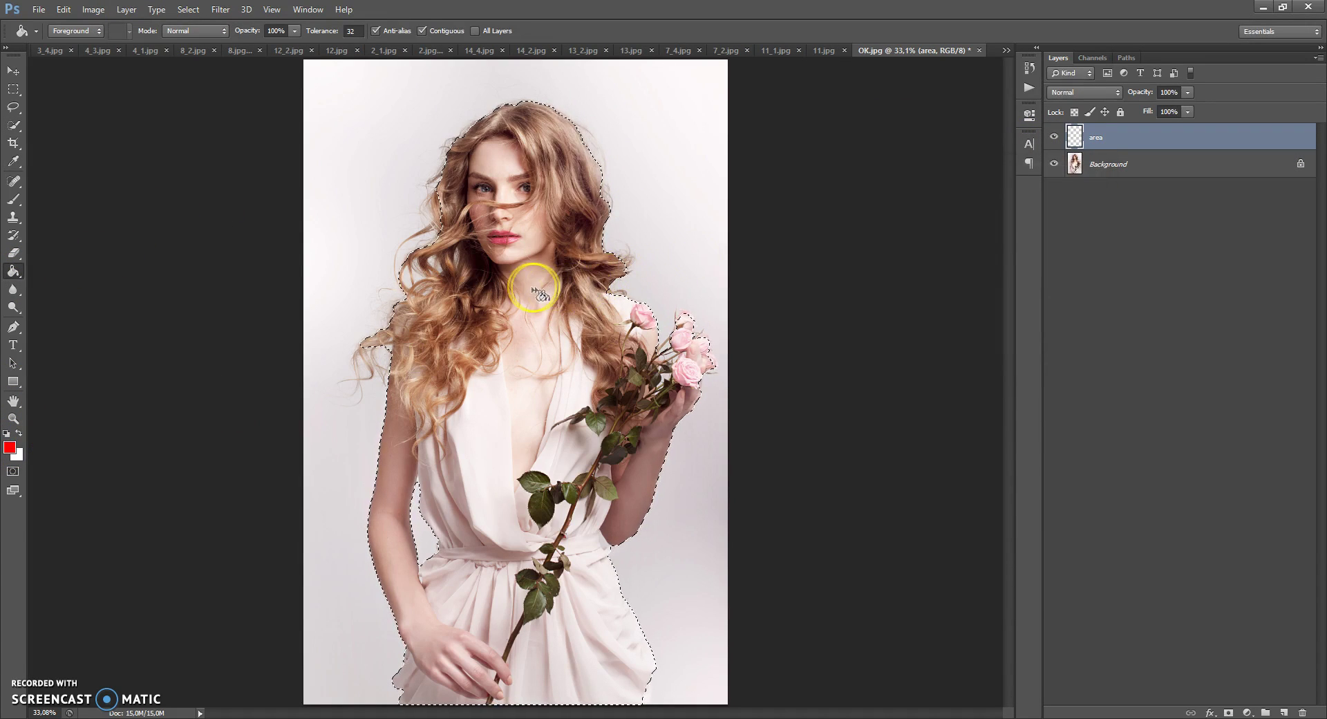
left_click(533, 291)
key("ctrl+d")
Step: Erase the lower end of the red fill over the skirt and hand with a soft 453 px Eraser
scroll(529, 309, "down", 1)
left_click(15, 253)
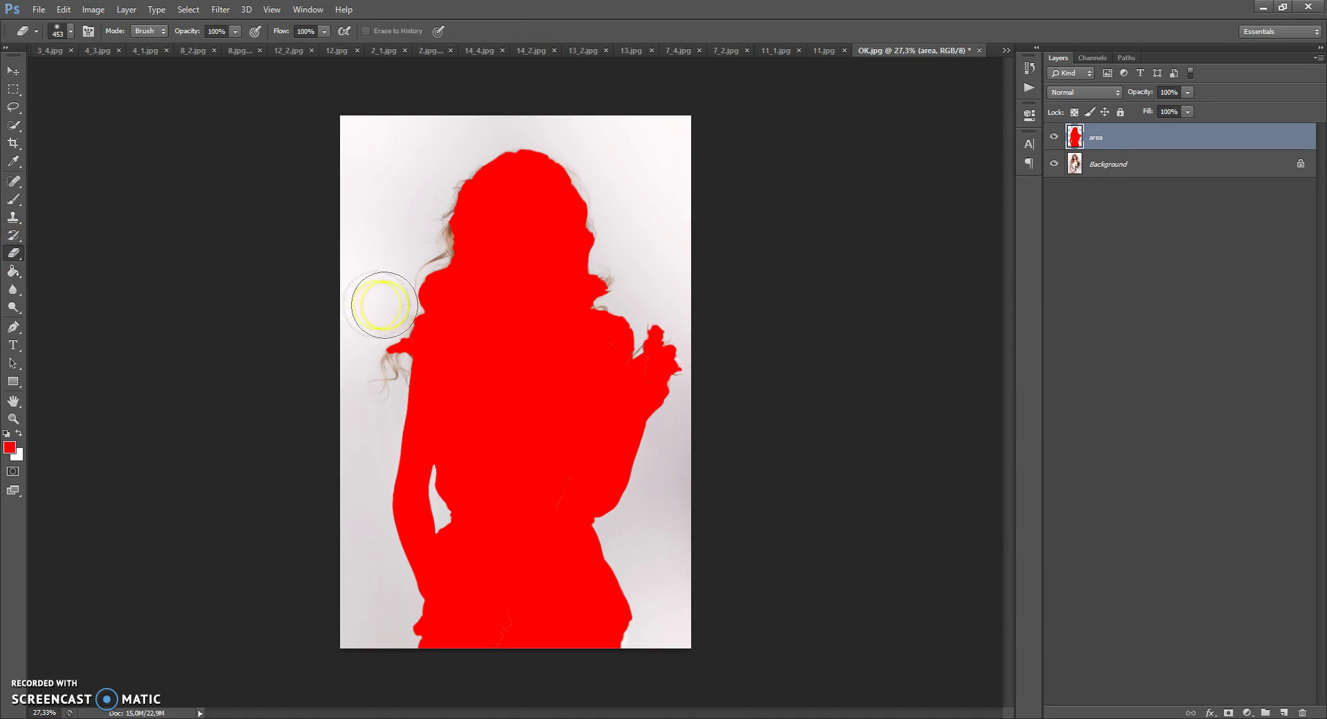
mouse_move(424, 629)
left_mouse_down()
mouse_move(507, 647)
mouse_move(431, 652)
mouse_move(568, 647)
mouse_move(662, 564)
mouse_move(576, 638)
mouse_move(637, 574)
mouse_move(540, 639)
mouse_move(419, 677)
mouse_move(685, 640)
left_mouse_up()
scroll(585, 395, "up", 1)
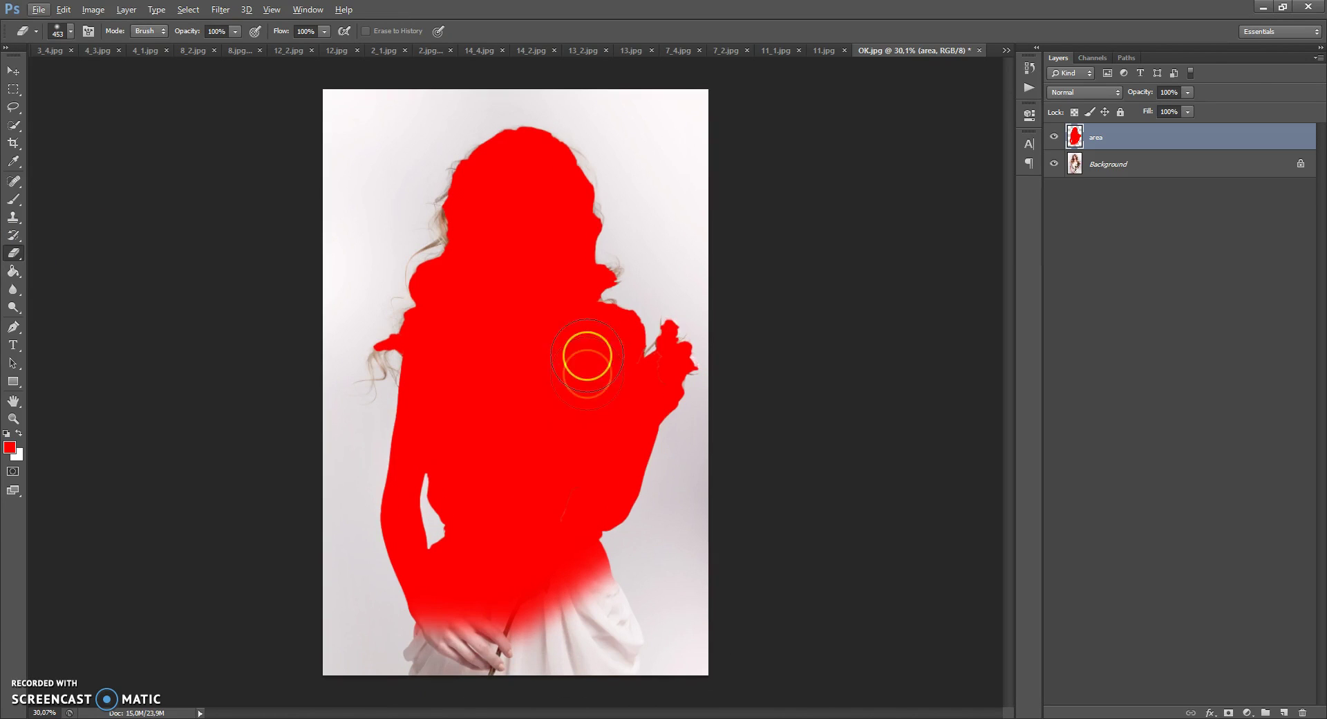
left_click(17, 77)
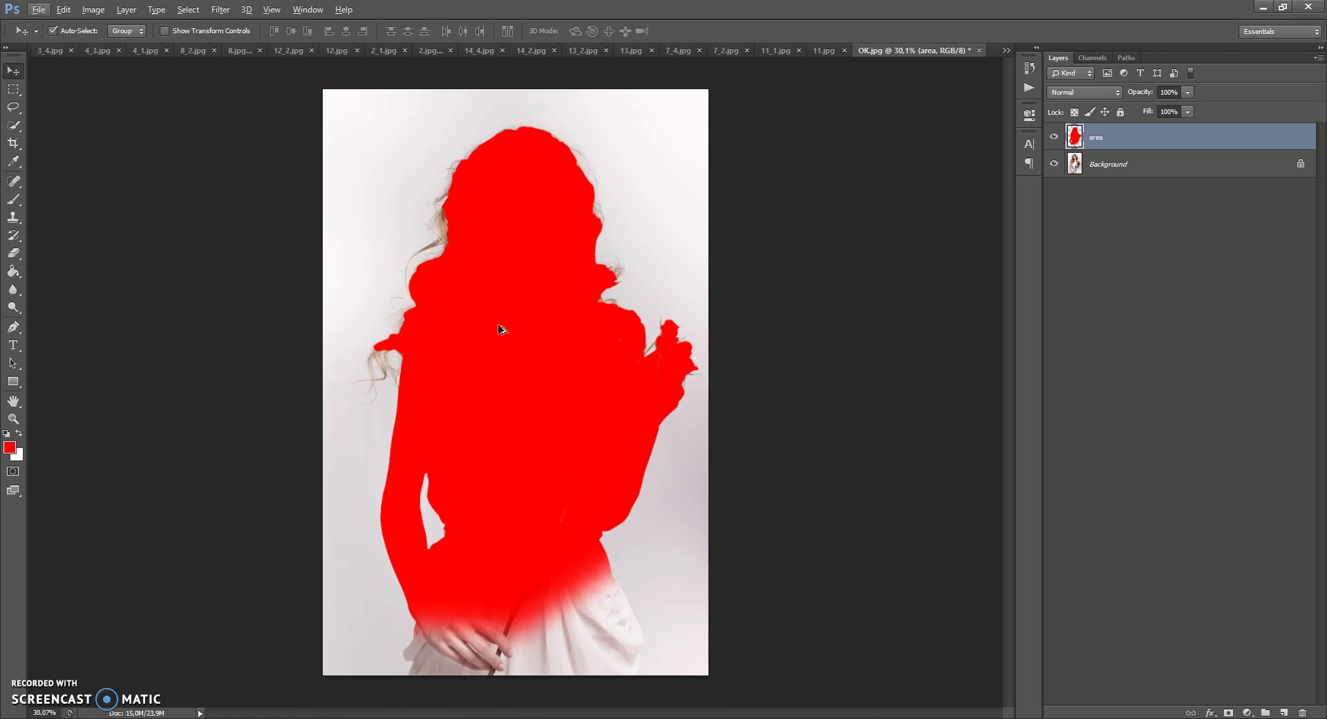
left_click(503, 329)
Step: Extend the canvas with narrow white margins beyond the photo's right, bottom and top edges using the Crop tool
left_click(17, 143)
left_click_drag(20, 145, 60, 149)
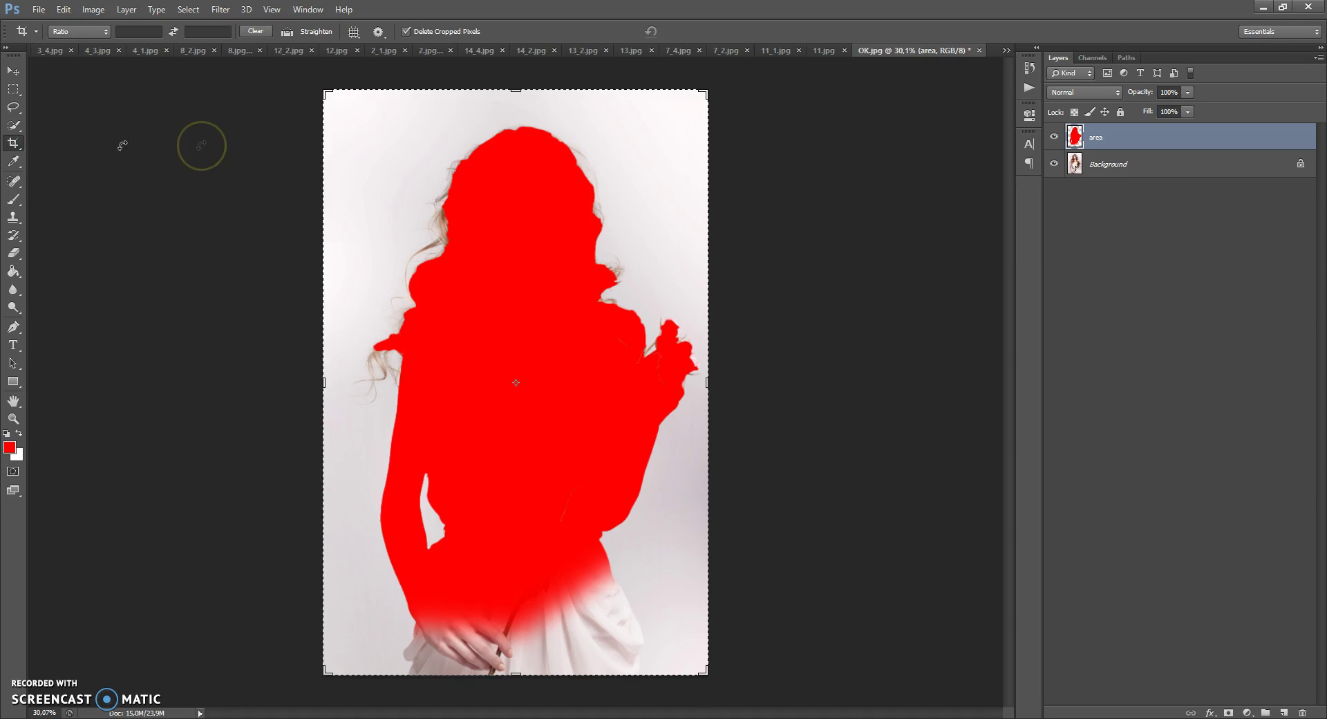
scroll(524, 180, "down", 1)
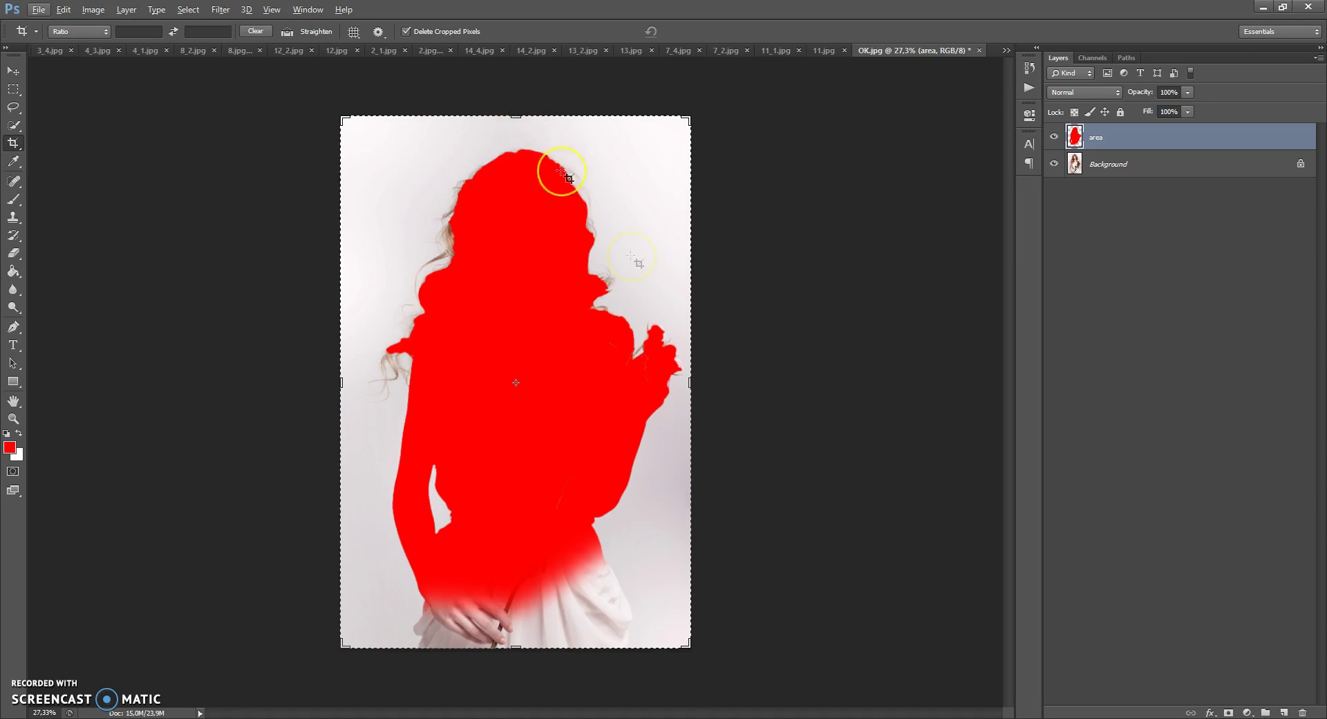
left_click_drag(690, 383, 695, 390)
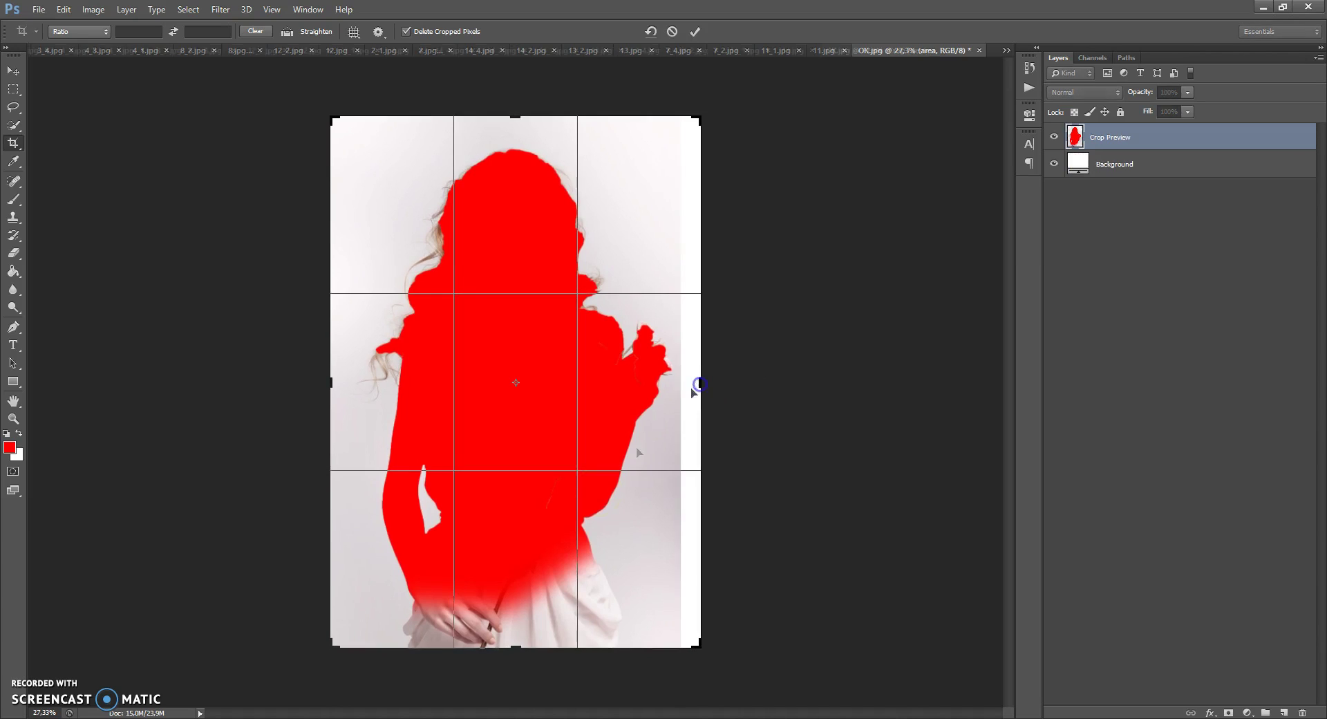
left_click_drag(522, 650, 520, 664)
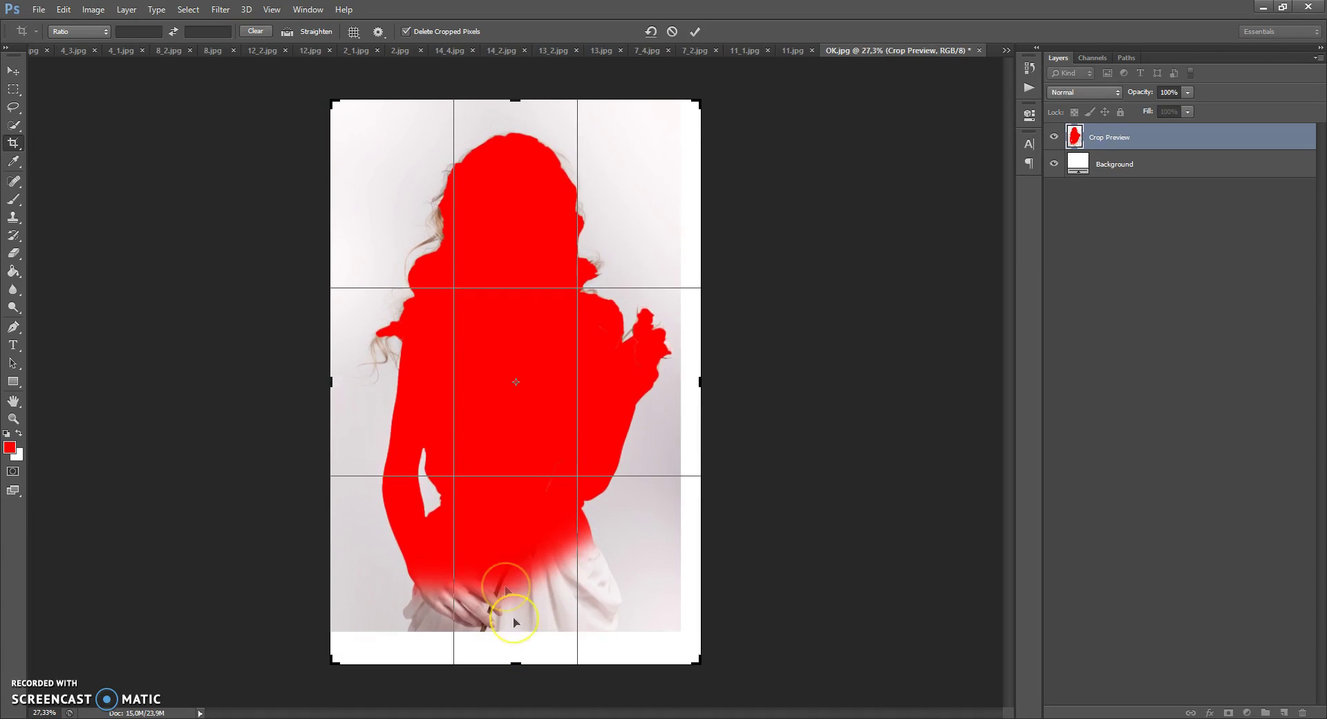
left_click_drag(522, 96, 522, 87)
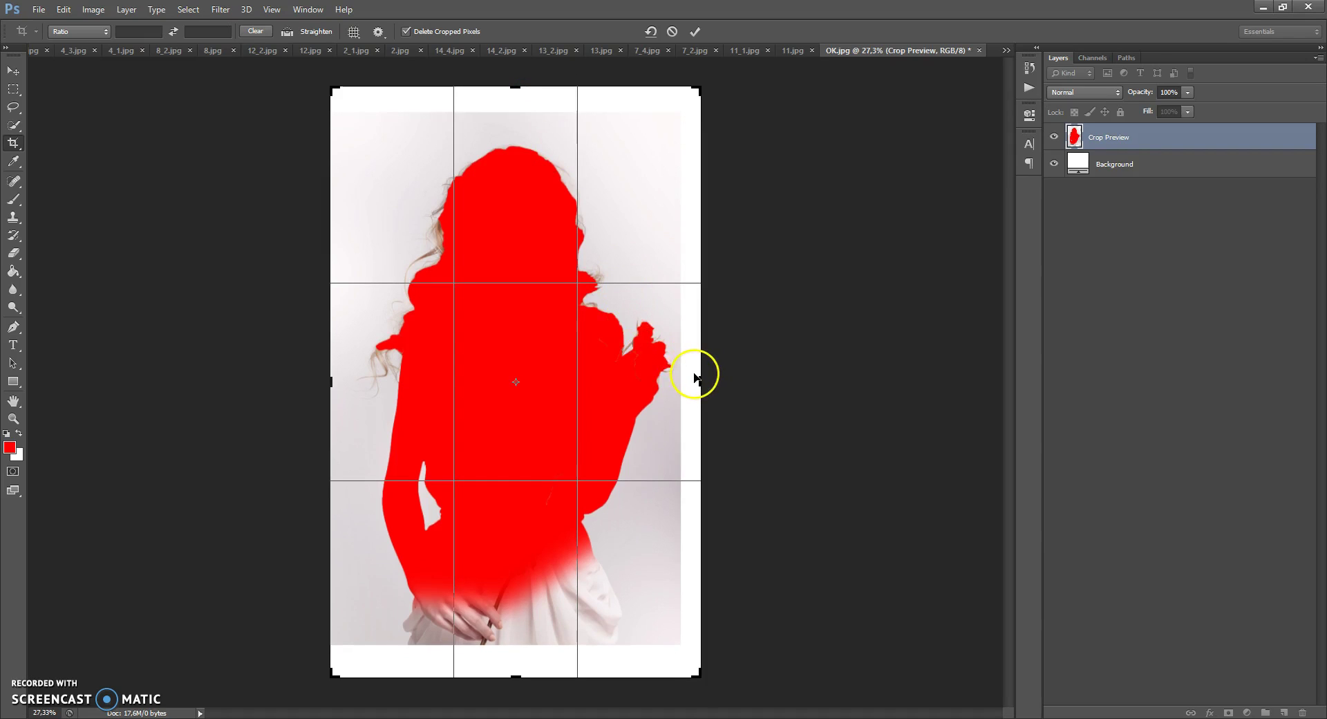
key("Return")
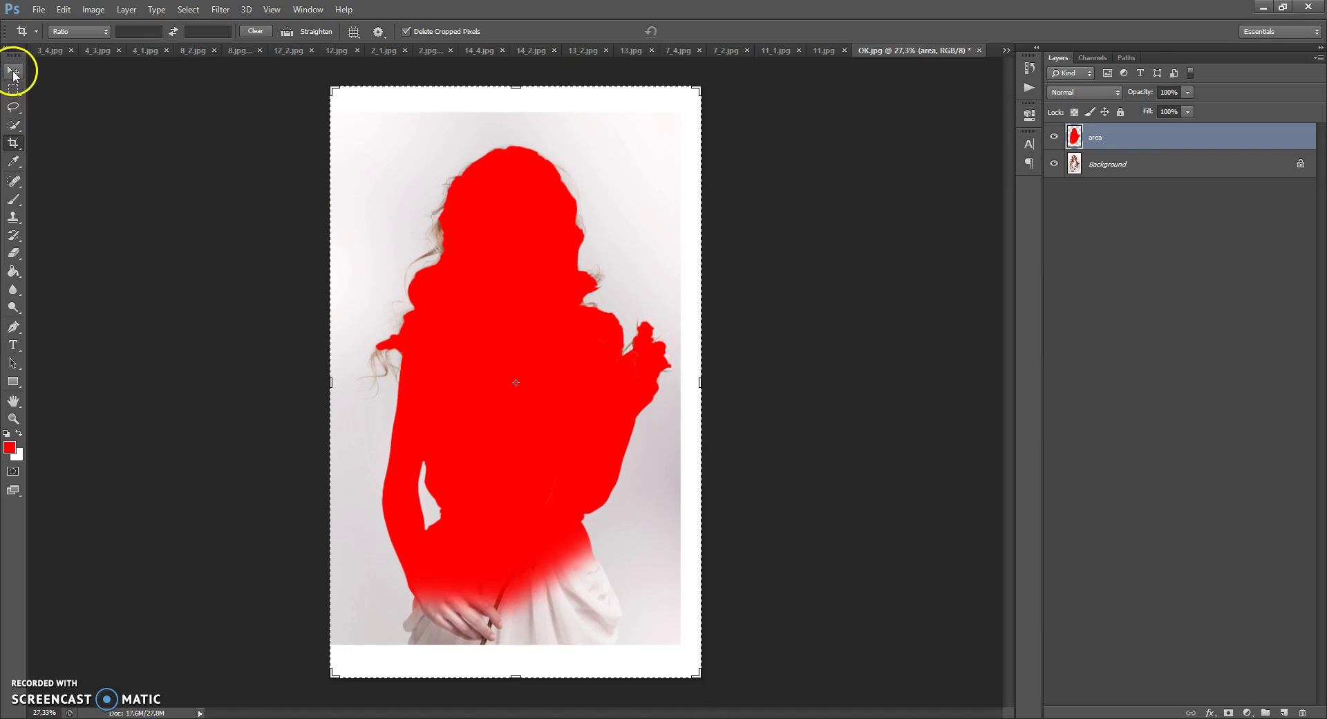
left_click(15, 71)
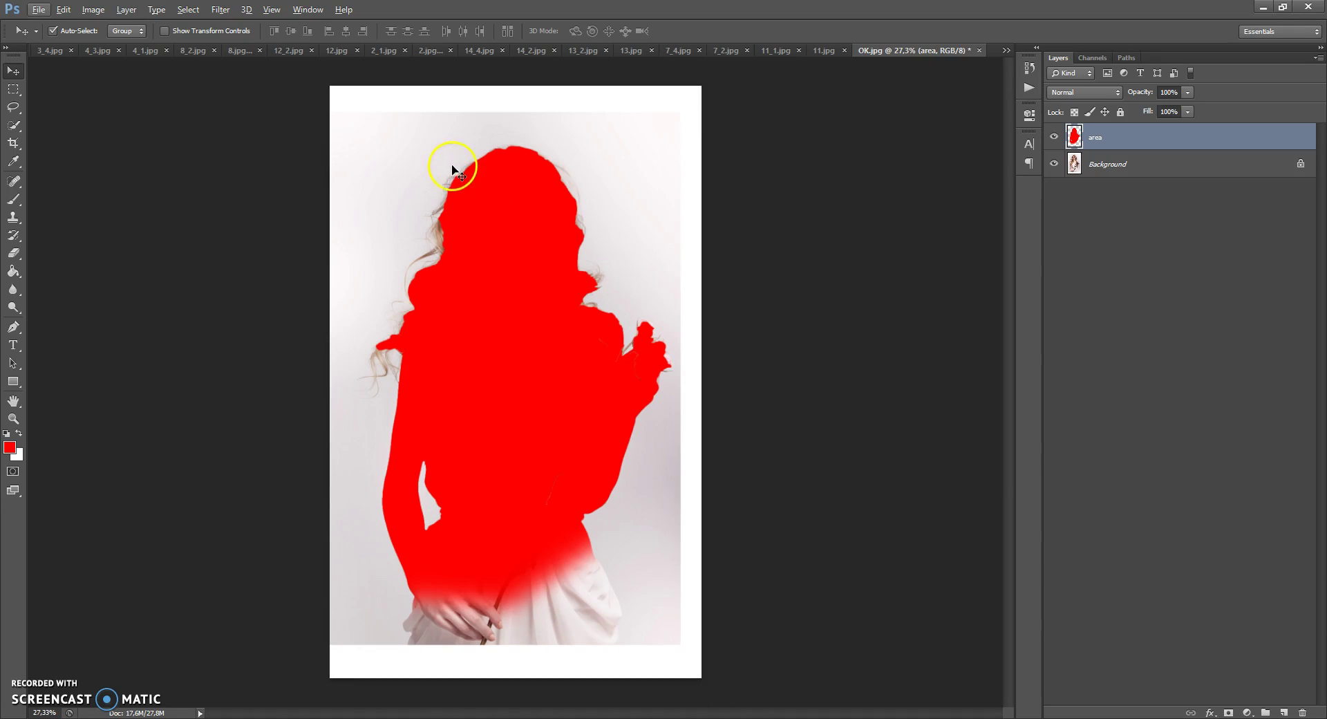
Step: Show the loaded actions, expand the Painter Photoshop set and its action, and select that action
left_click(307, 9)
left_click(331, 90)
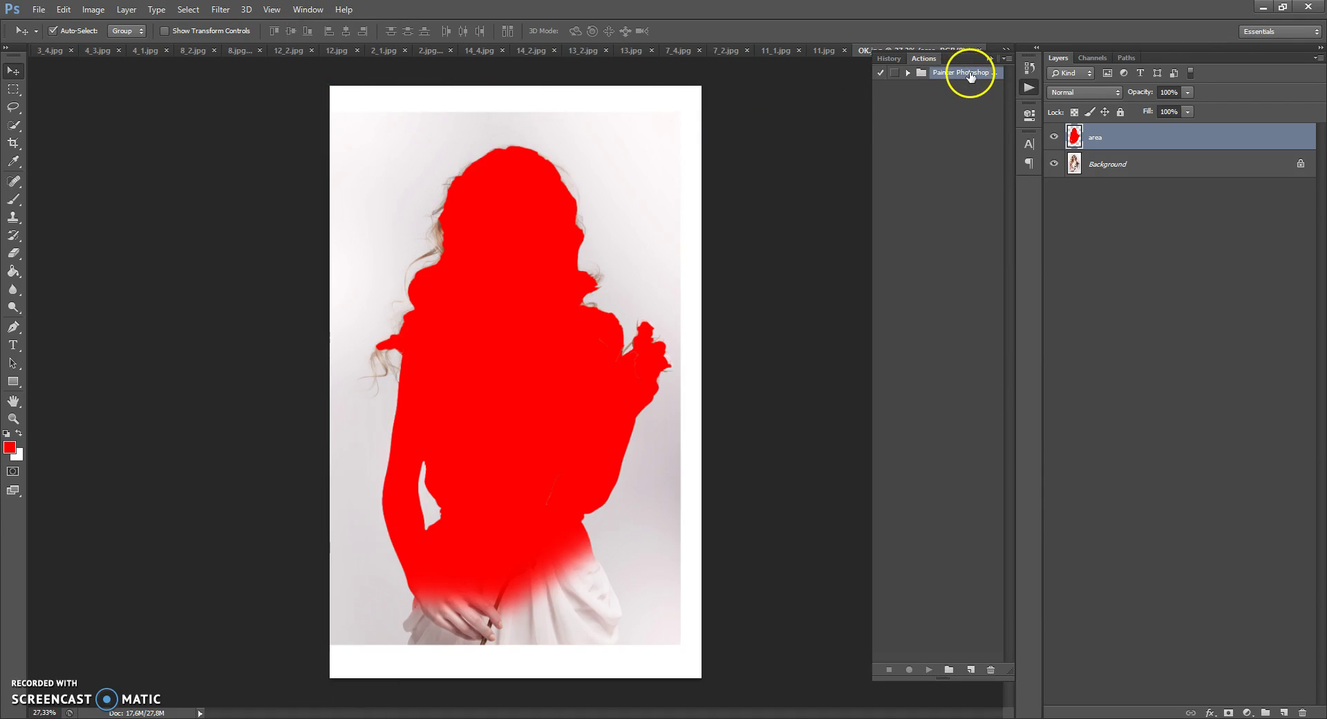
left_click(908, 73)
left_click(919, 87)
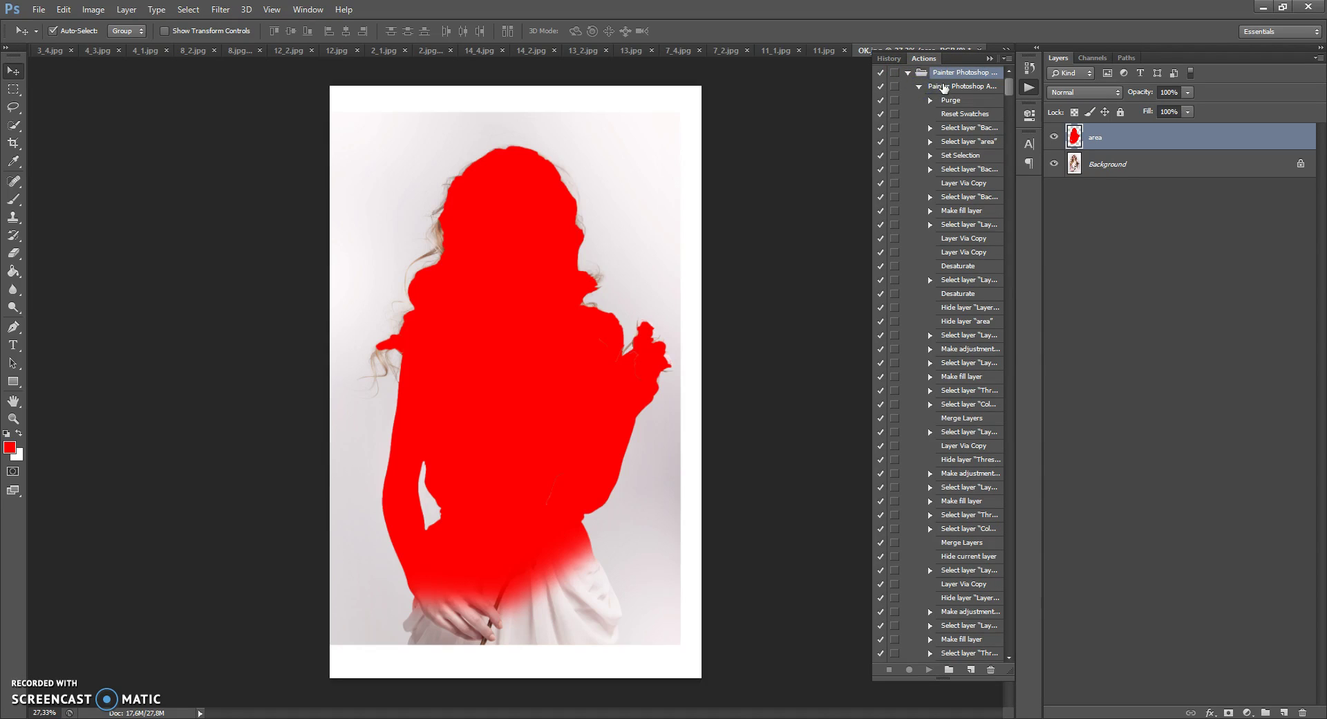
left_click(944, 88)
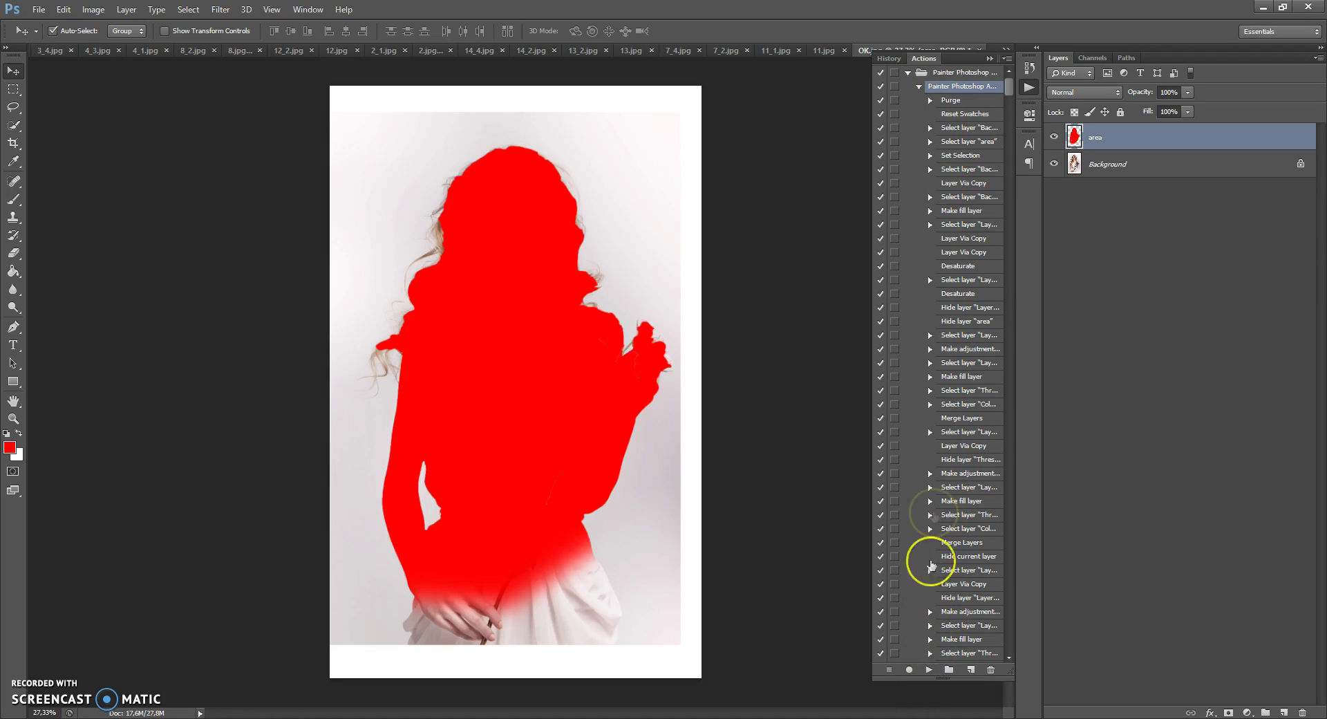
Step: Activate the regular Brush tool, run the selected Painter Photoshop action on the image, and collapse the actions list
left_click(17, 201)
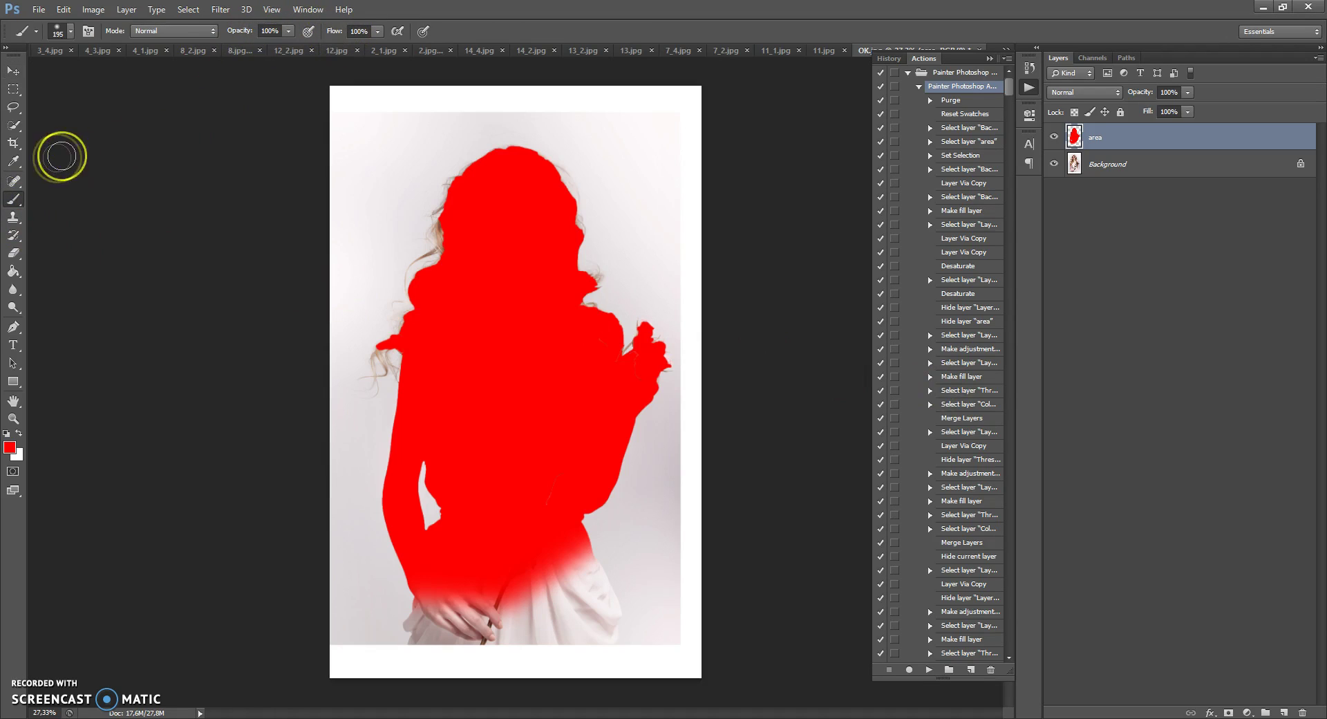
left_click(14, 199)
left_click(56, 201)
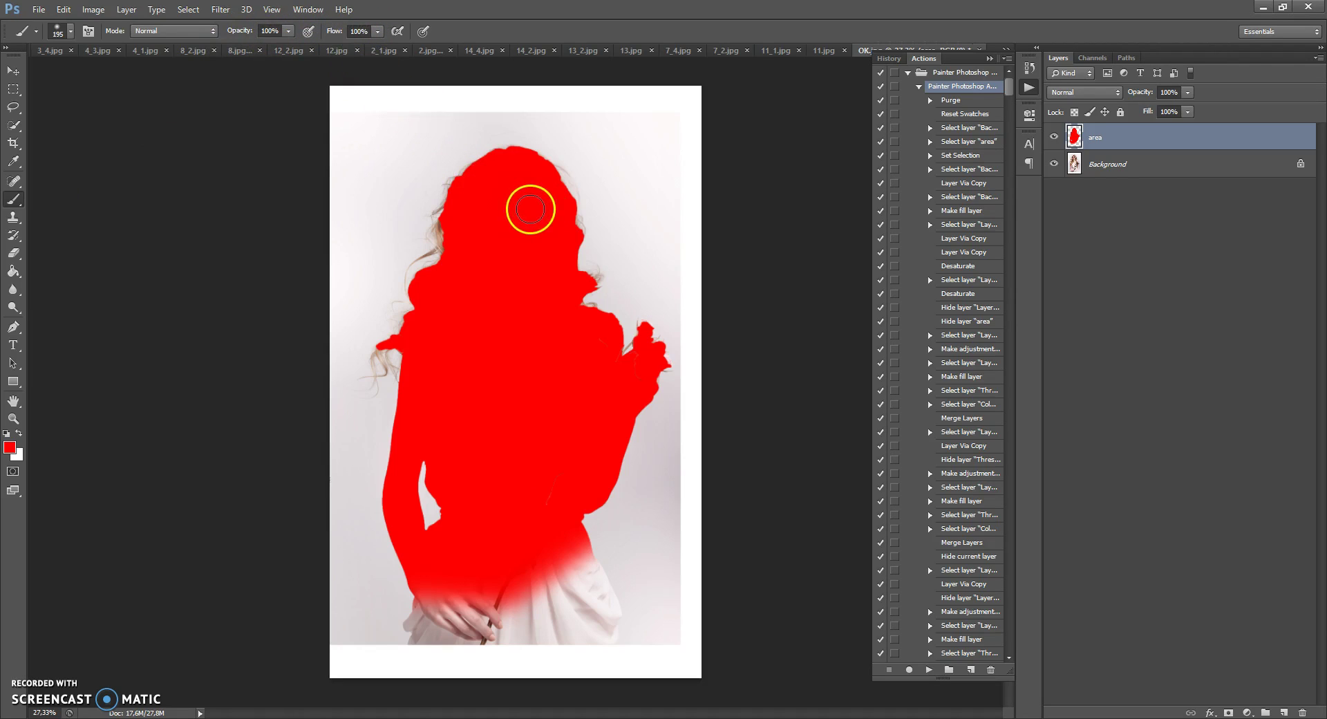
left_click(929, 670)
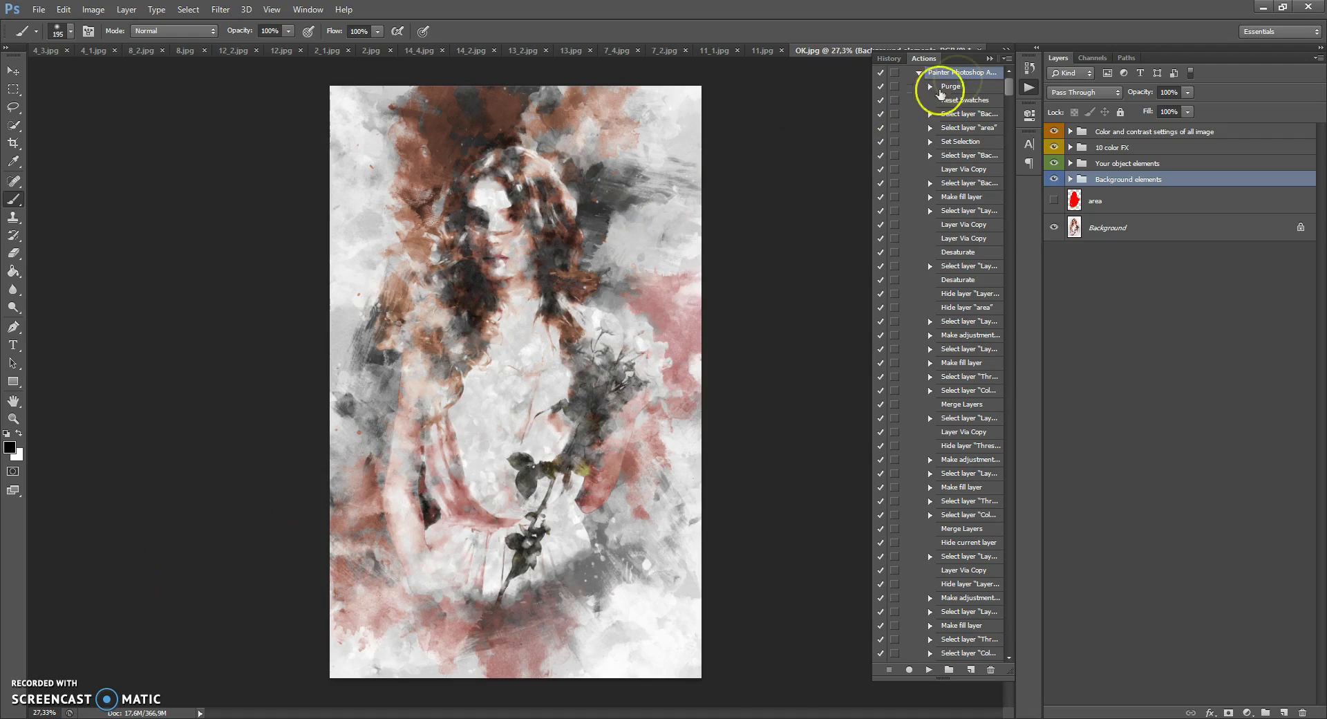
left_click(990, 58)
Step: Examine the painted result and the four layer groups made by the action, and expand the "Background elements" group
scroll(516, 220, "up", 1)
scroll(516, 220, "up", 2)
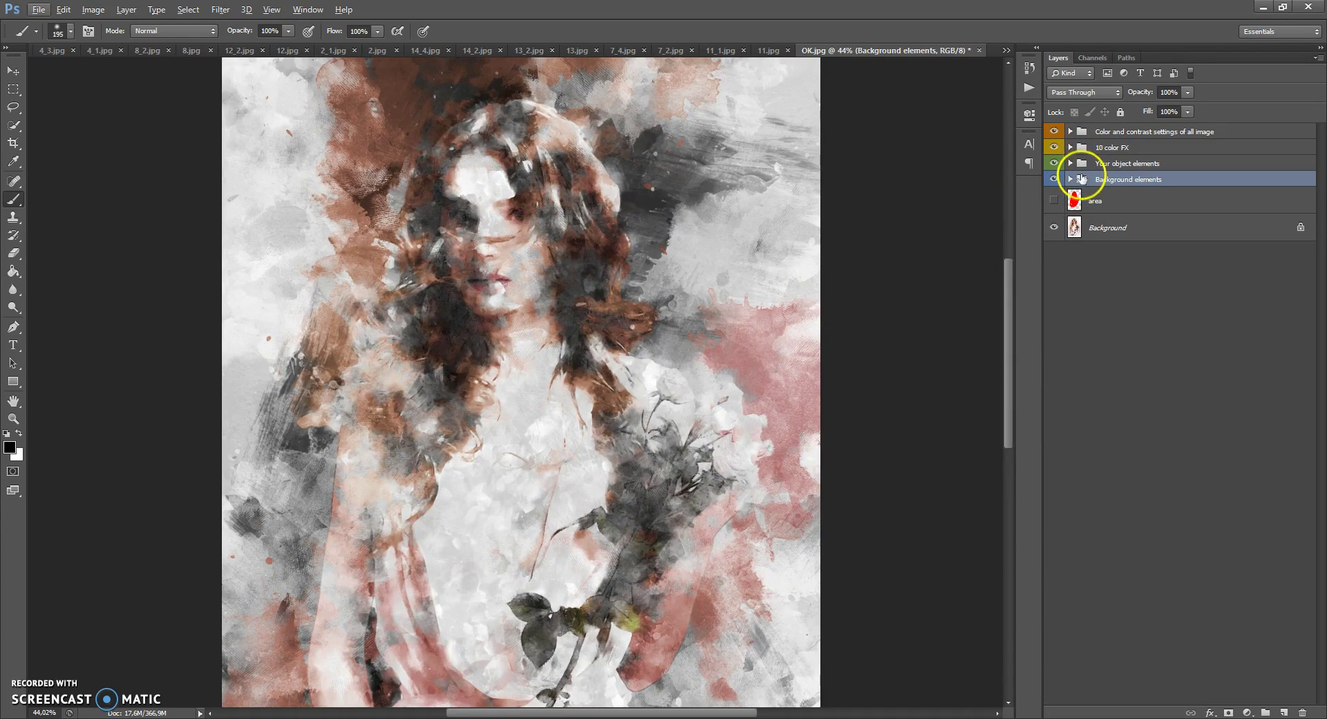
left_click(1084, 165)
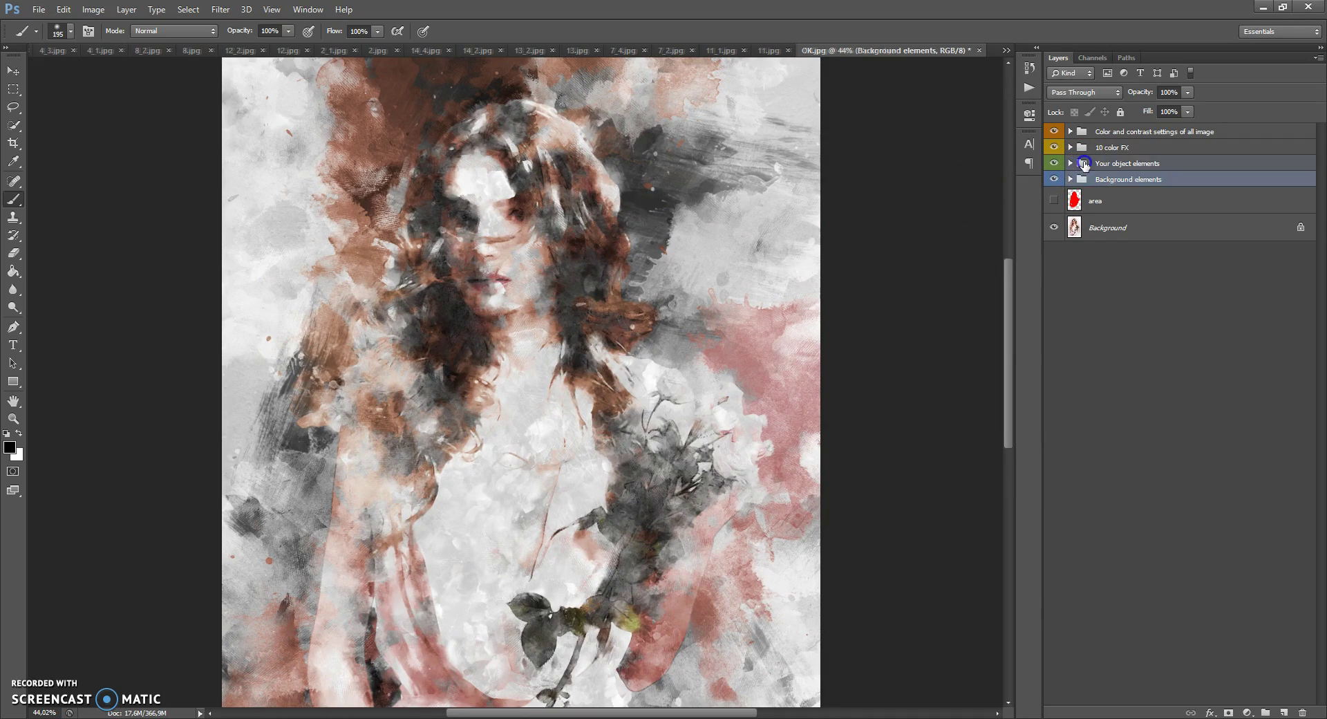
left_click(1085, 151)
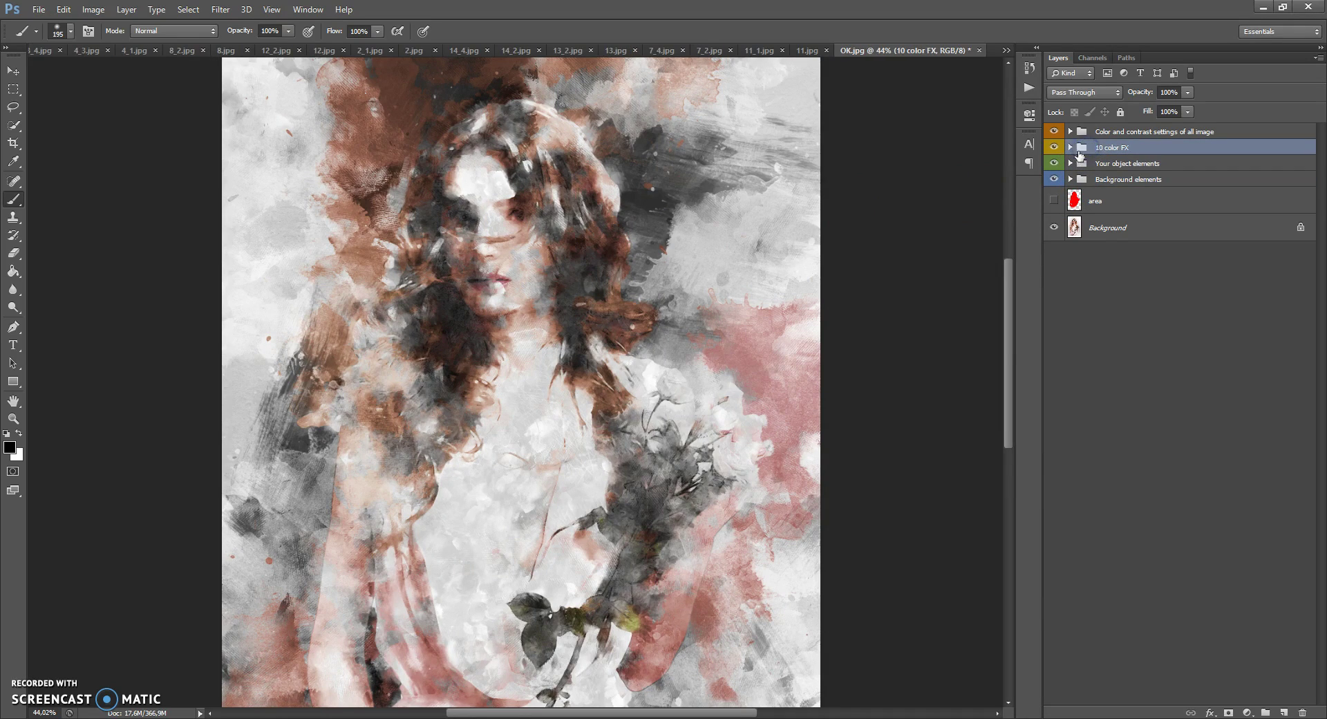
left_click(1083, 135)
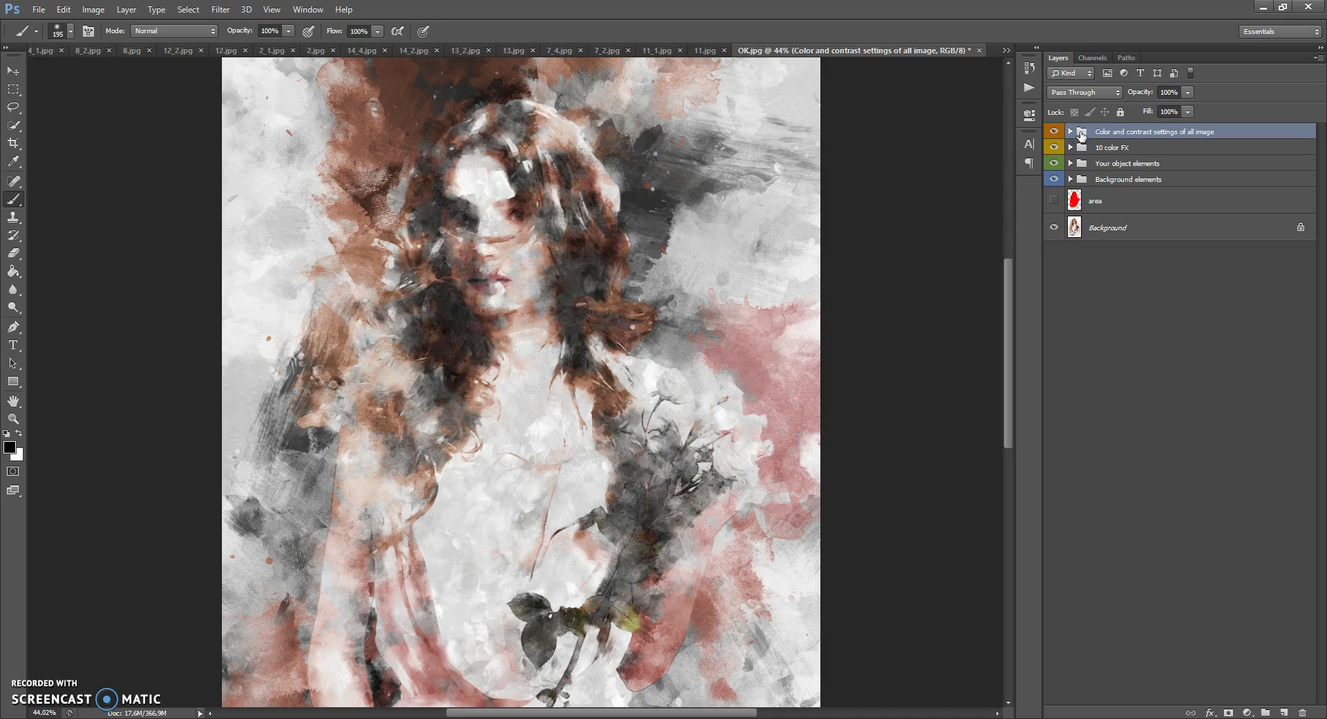
left_click(1082, 179)
left_click(1071, 179)
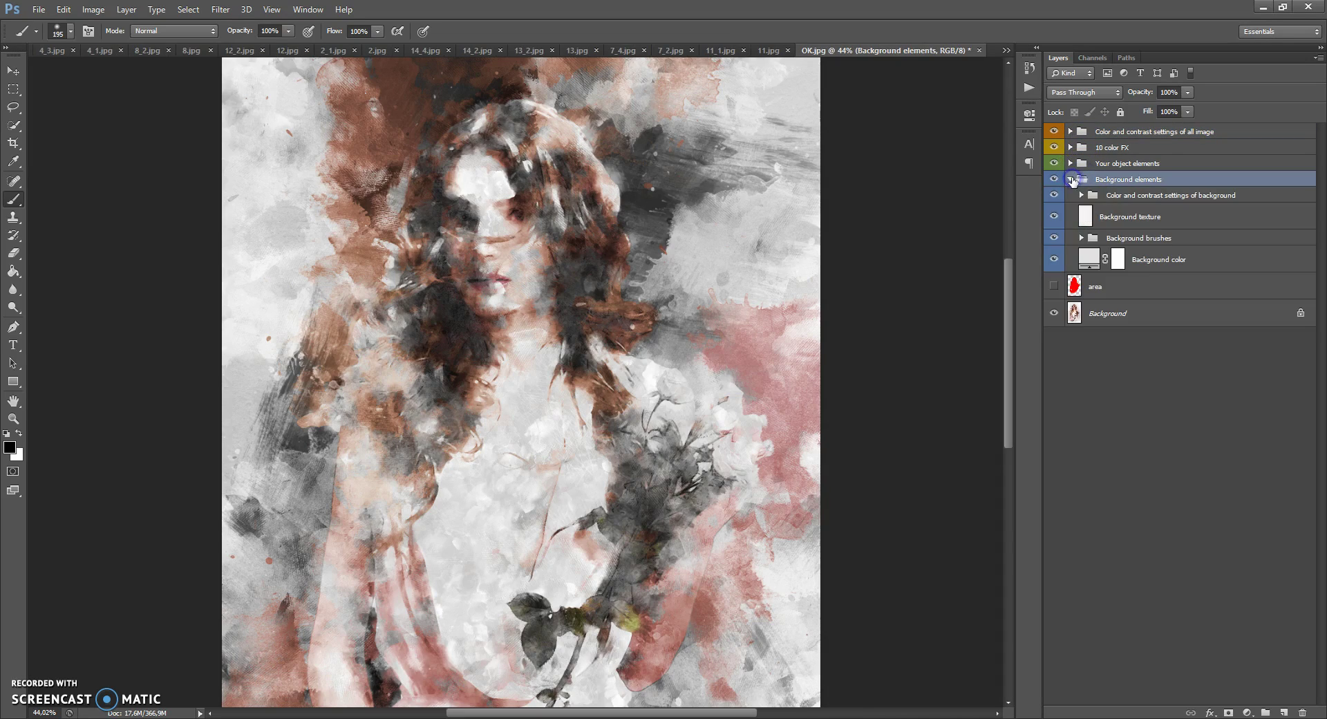
Step: Try a dark tone and white as the colour of the "Background color" fill layer
scroll(572, 320, "down", 5)
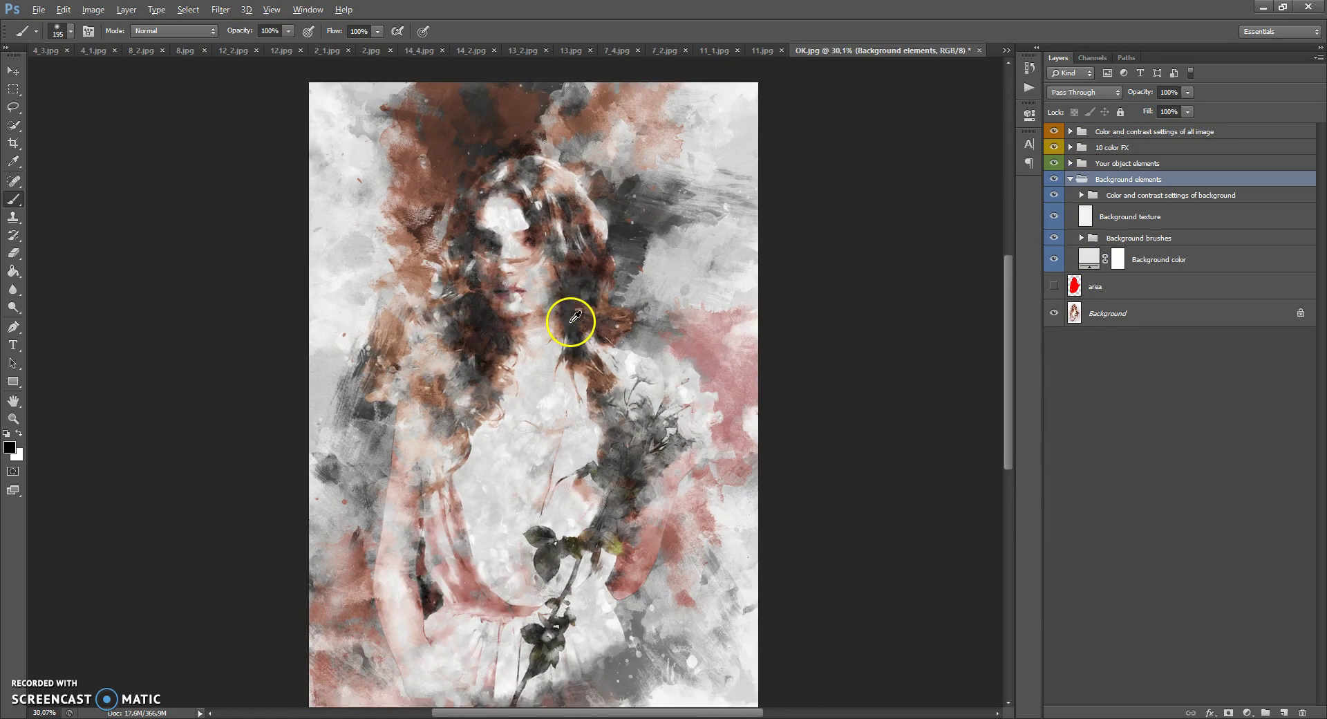
scroll(572, 319, "up", 1)
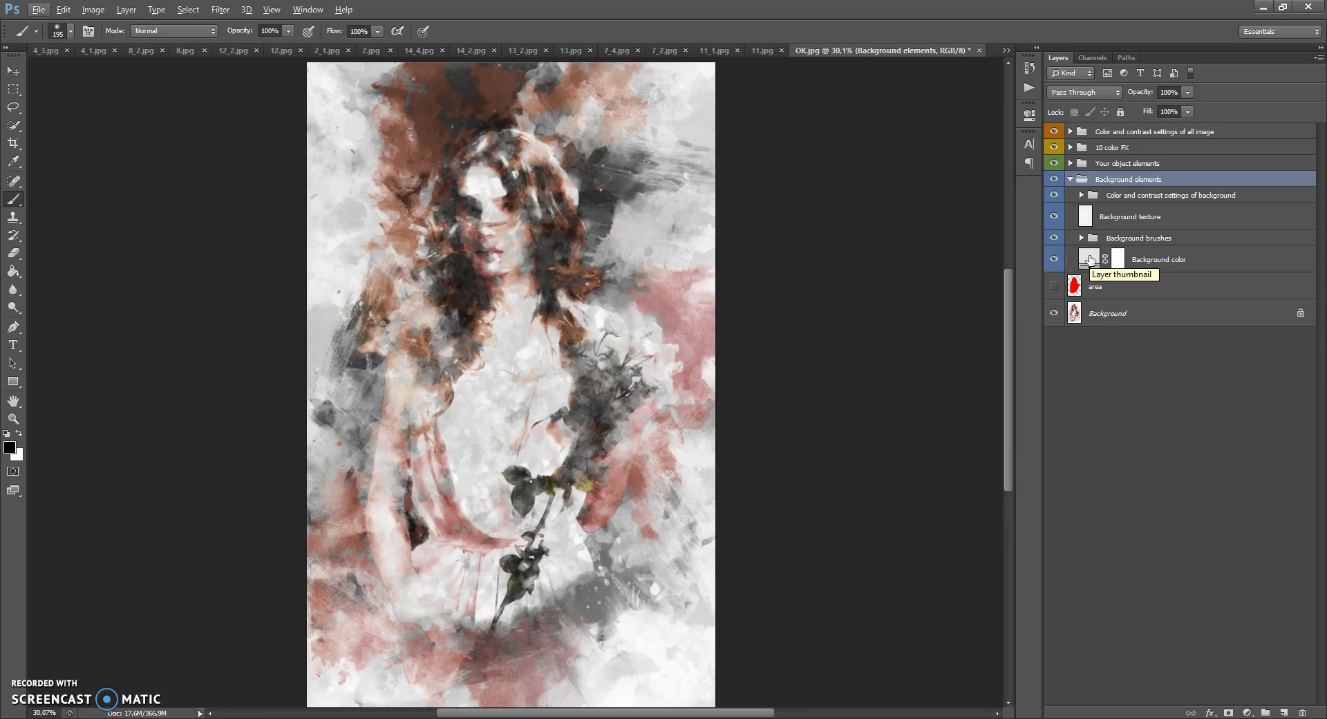
double_click(1091, 260)
left_click_drag(899, 256, 939, 363)
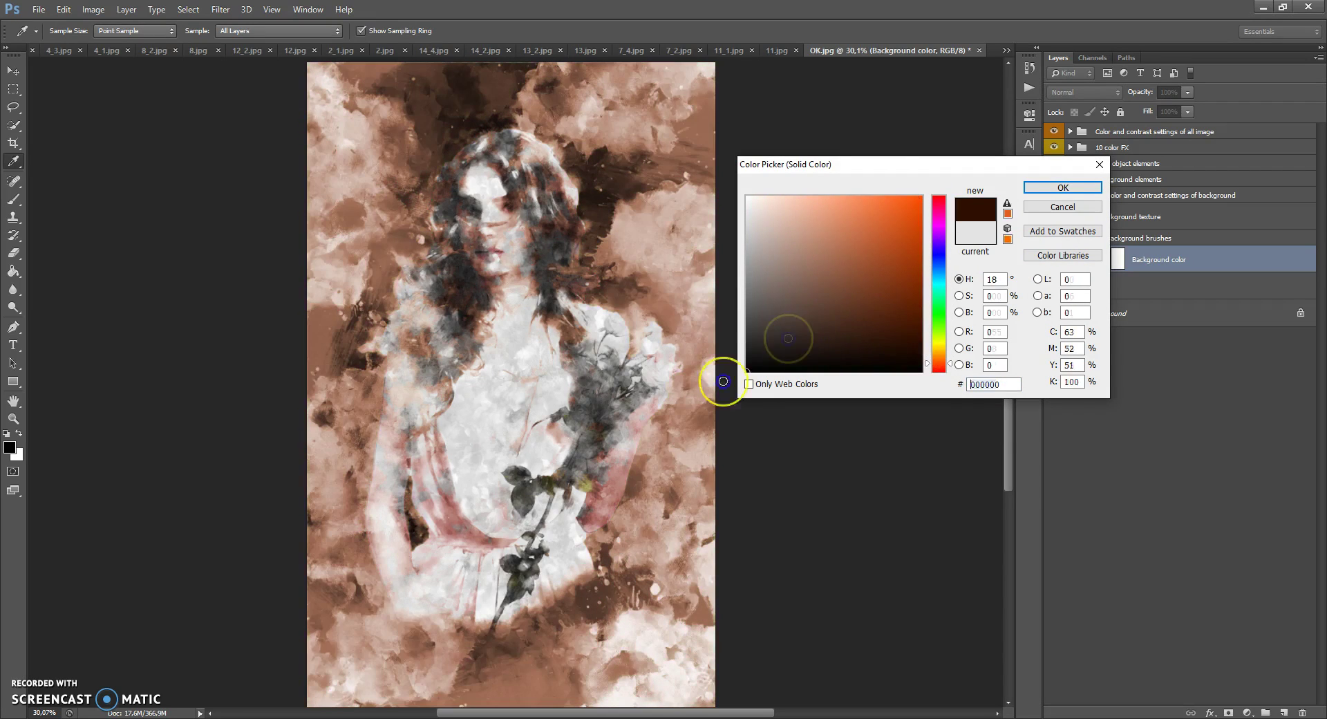
left_click(785, 312)
left_click(683, 104)
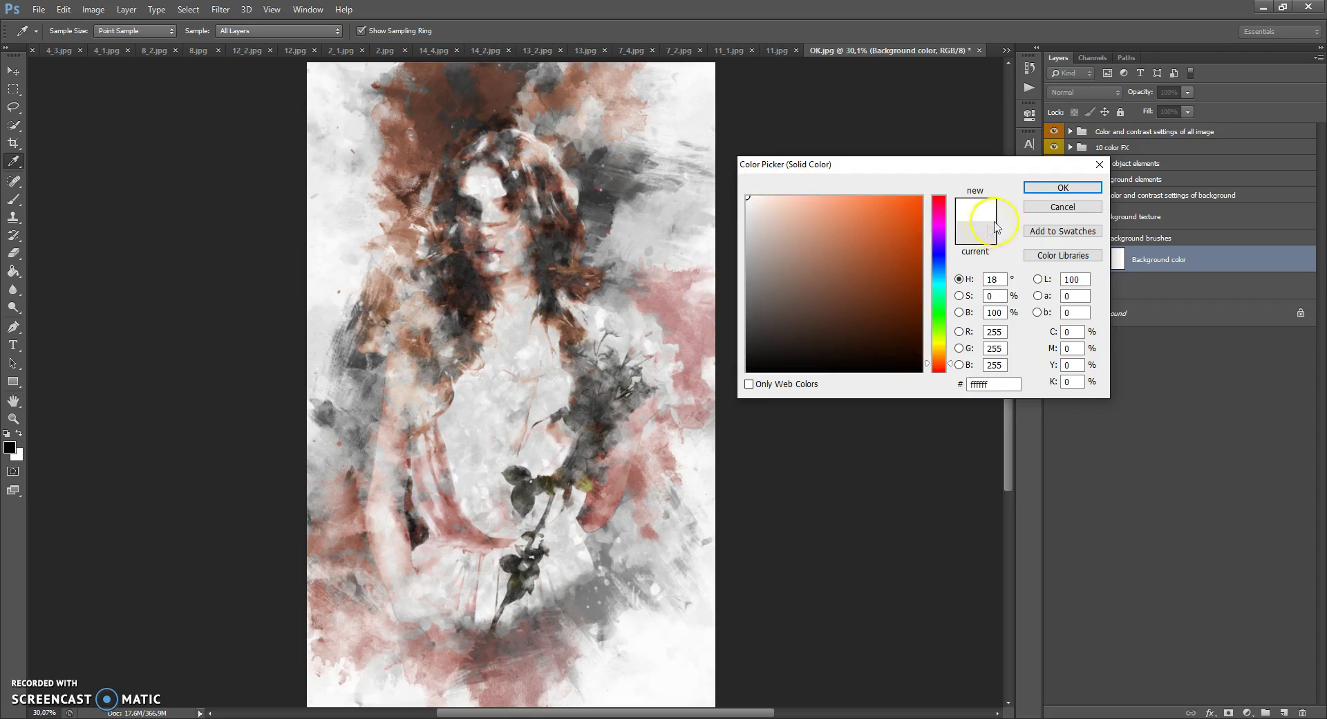
left_click(1058, 206)
Step: Expand the "Background brushes" group and set the "Background brush 4" fill colour to orange ff7200
scroll(513, 214, "up", 2)
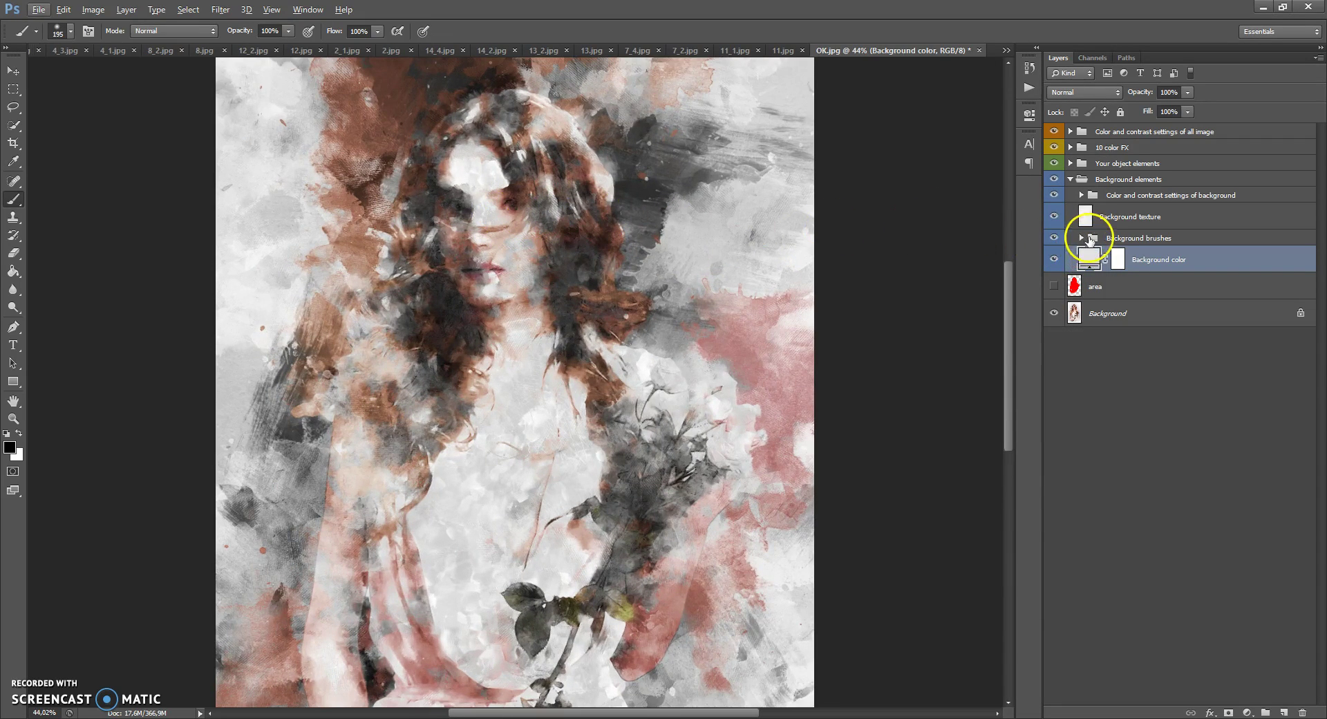
left_click(1090, 238)
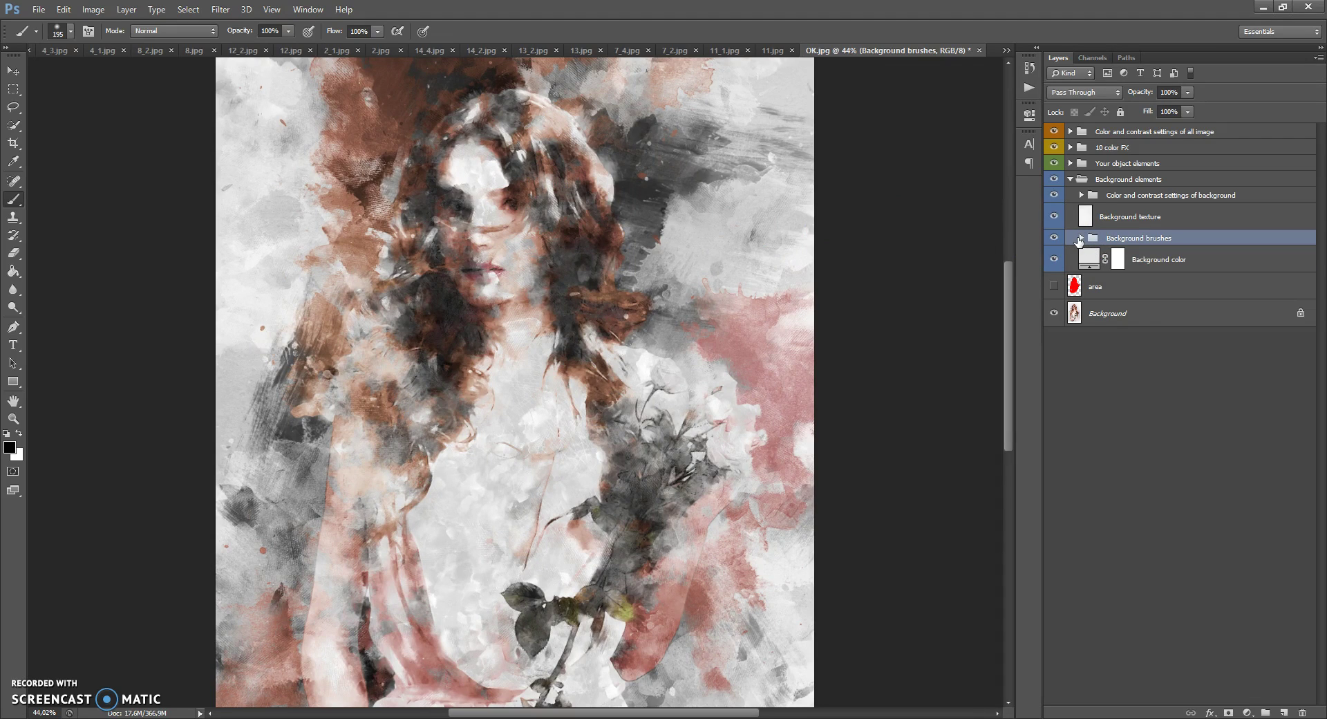
left_click(1080, 238)
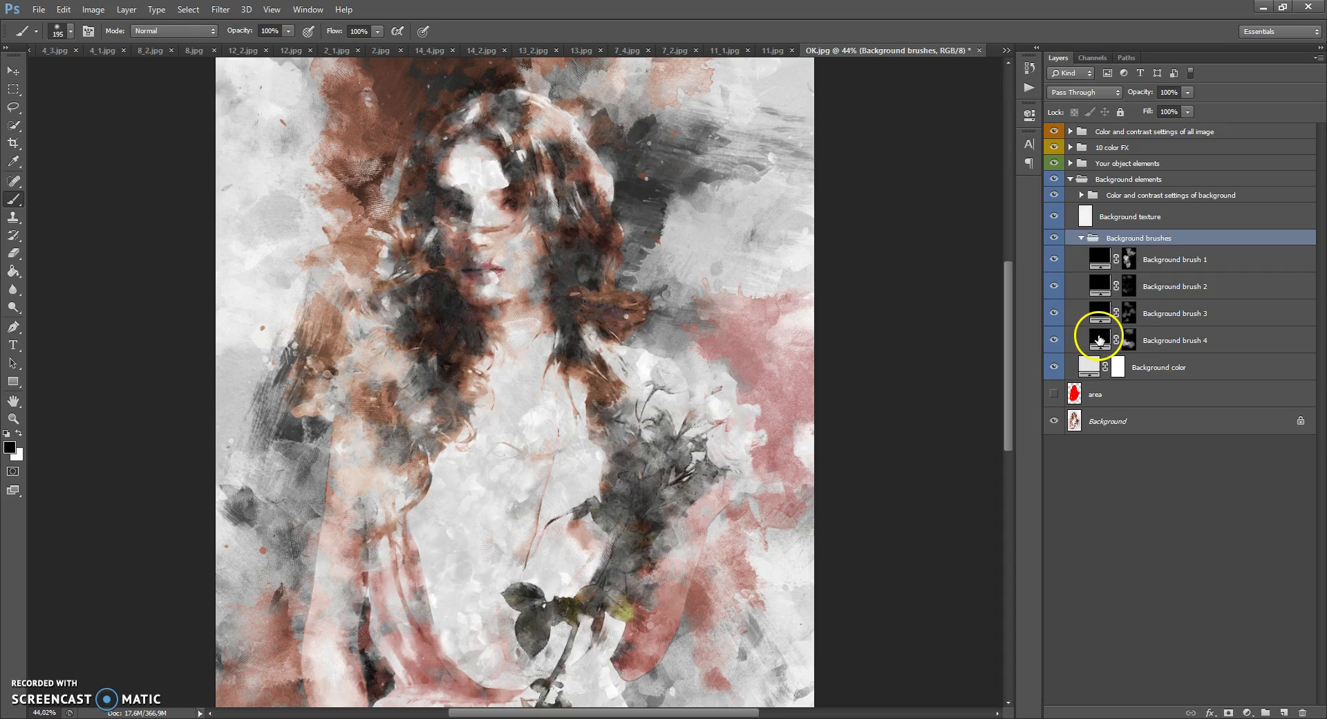
double_click(1099, 339)
left_click(923, 198)
left_click_drag(942, 217, 940, 360)
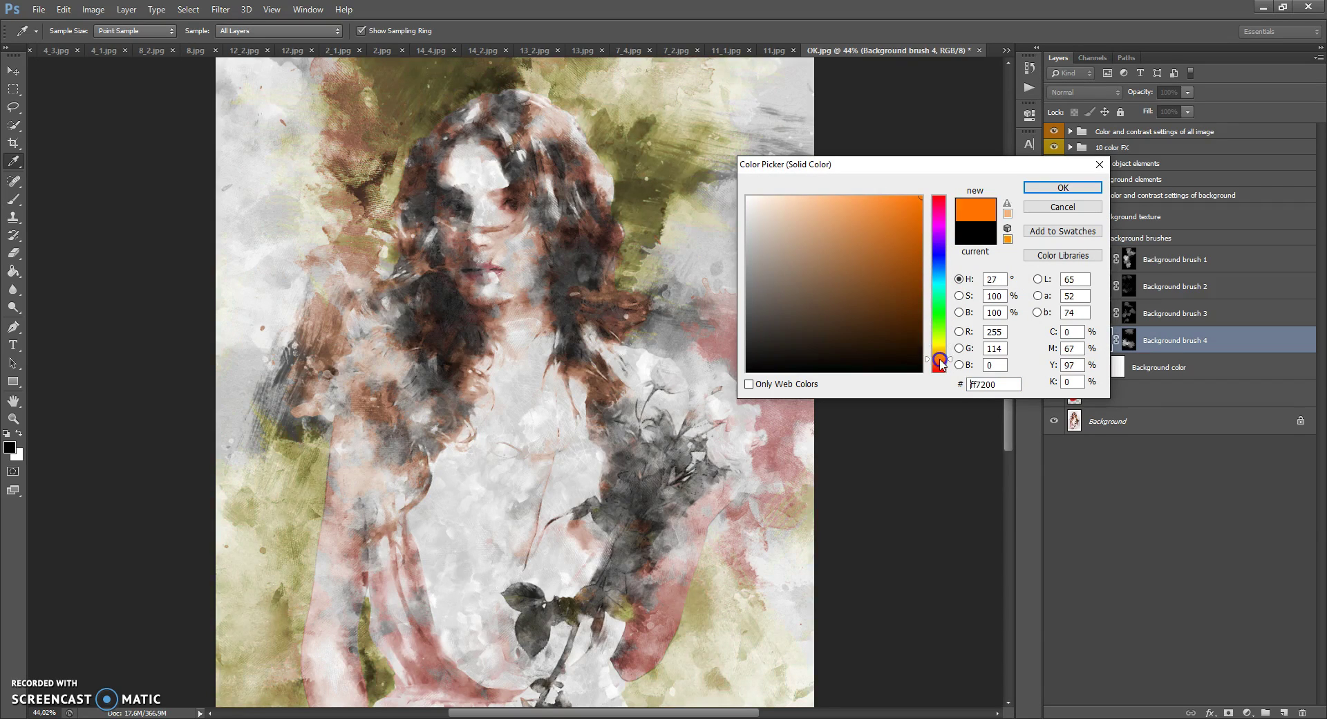
left_click(1051, 188)
scroll(621, 252, "down", 3)
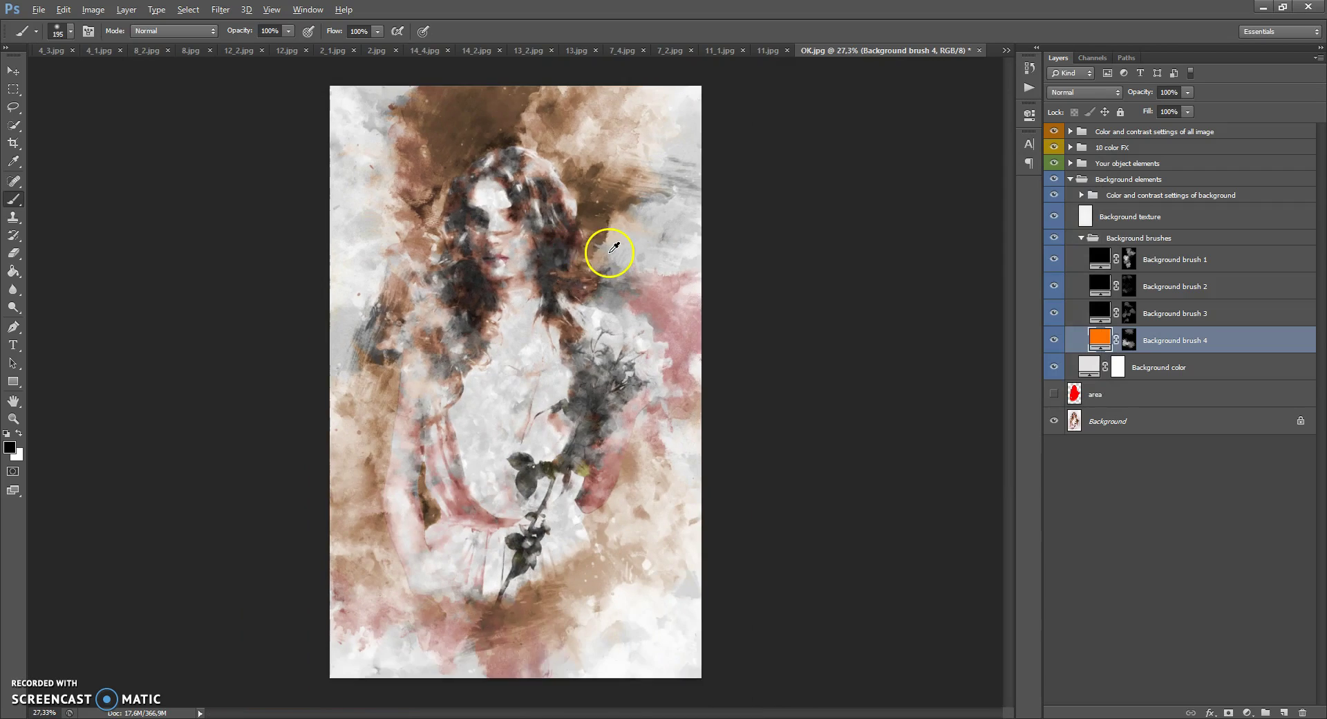
Step: Set the fill colour of the "Background brush 3" layer to blue 001eff
double_click(1100, 312)
mouse_move(889, 229)
left_mouse_down()
mouse_move(922, 197)
mouse_move(939, 227)
mouse_move(942, 326)
mouse_move(938, 271)
left_mouse_up()
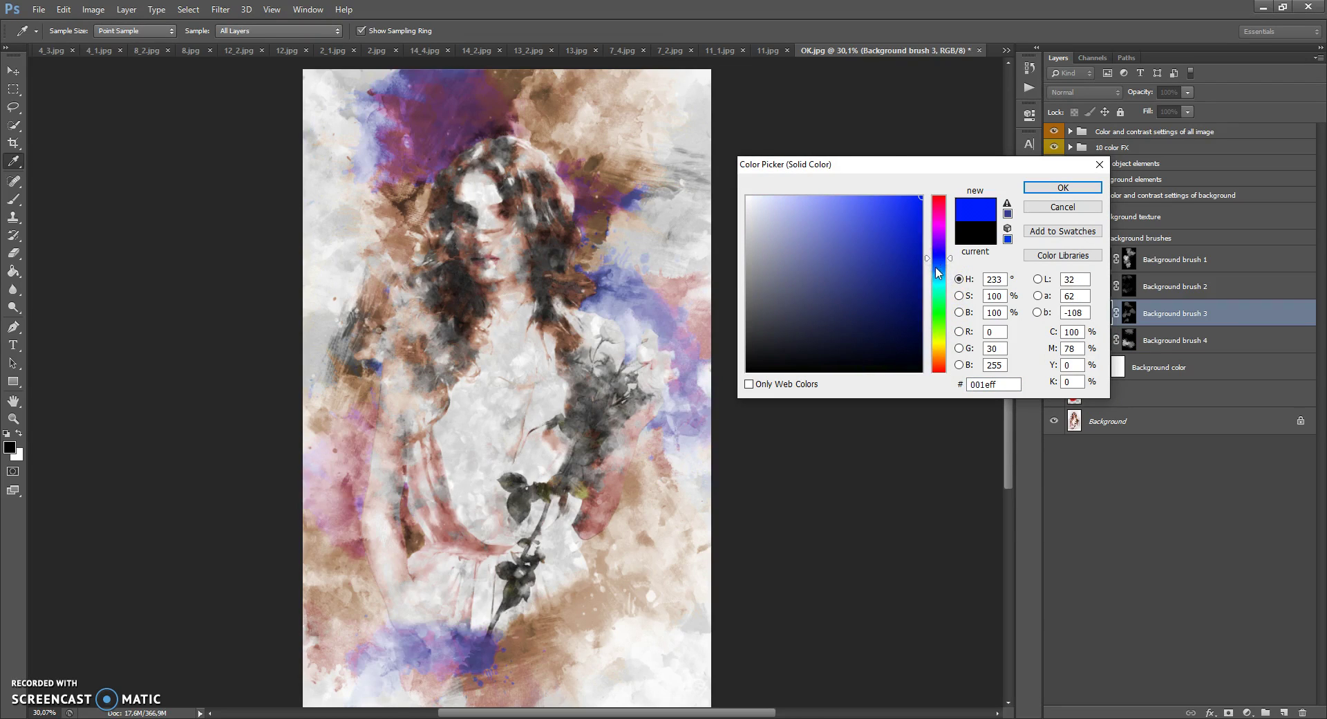
left_click(1029, 193)
Step: Try a green hue for the "Background brush 2" fill and other hues for the "Background brush 1" fill
double_click(1099, 285)
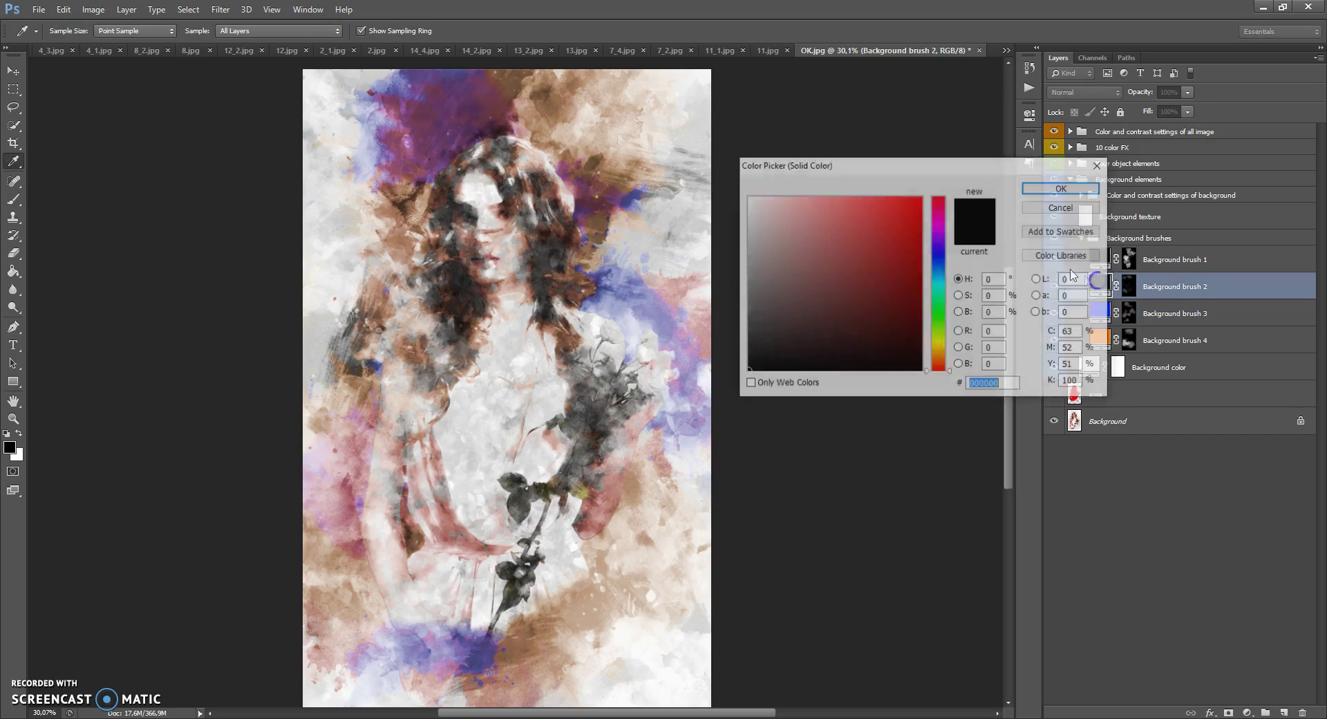
left_click(907, 229)
left_click_drag(939, 198, 939, 316)
left_click_drag(791, 318, 747, 371)
left_click(883, 274)
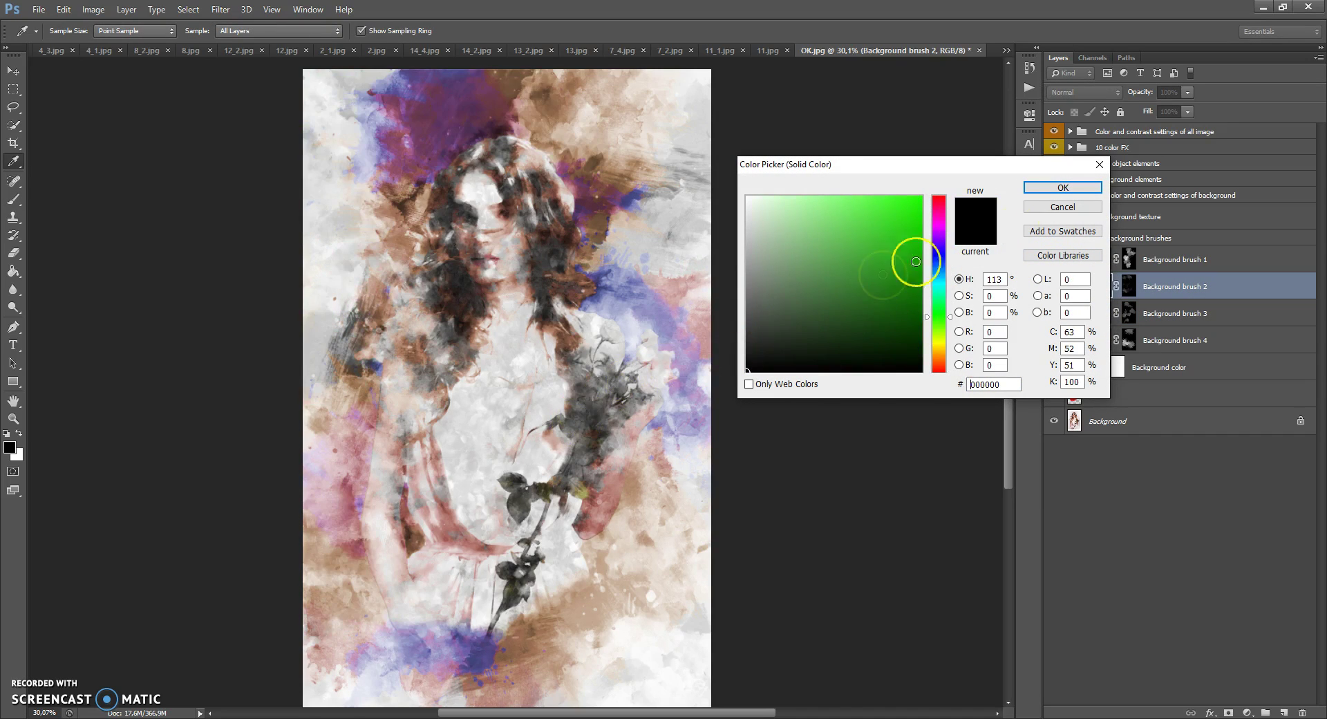
left_click(1064, 191)
double_click(1096, 259)
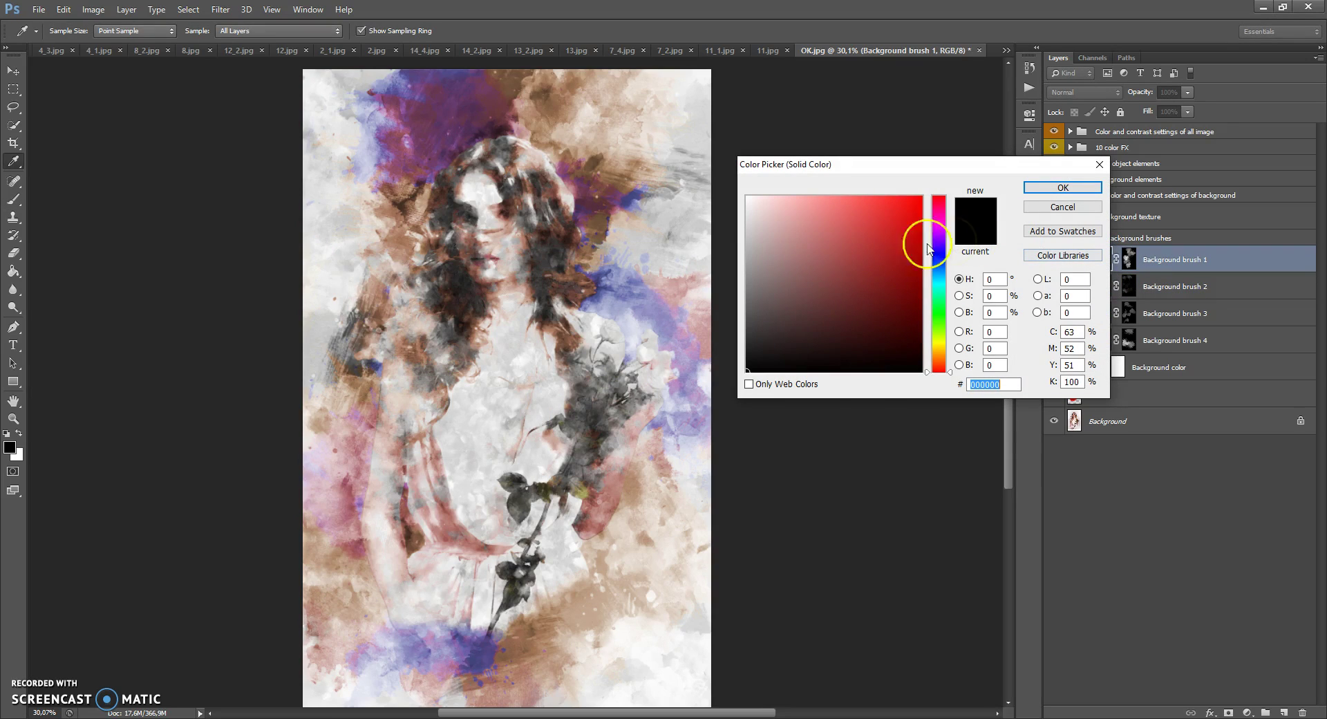
mouse_move(914, 221)
left_mouse_down()
mouse_move(950, 207)
mouse_move(939, 368)
mouse_move(941, 338)
left_mouse_up()
left_click(1063, 206)
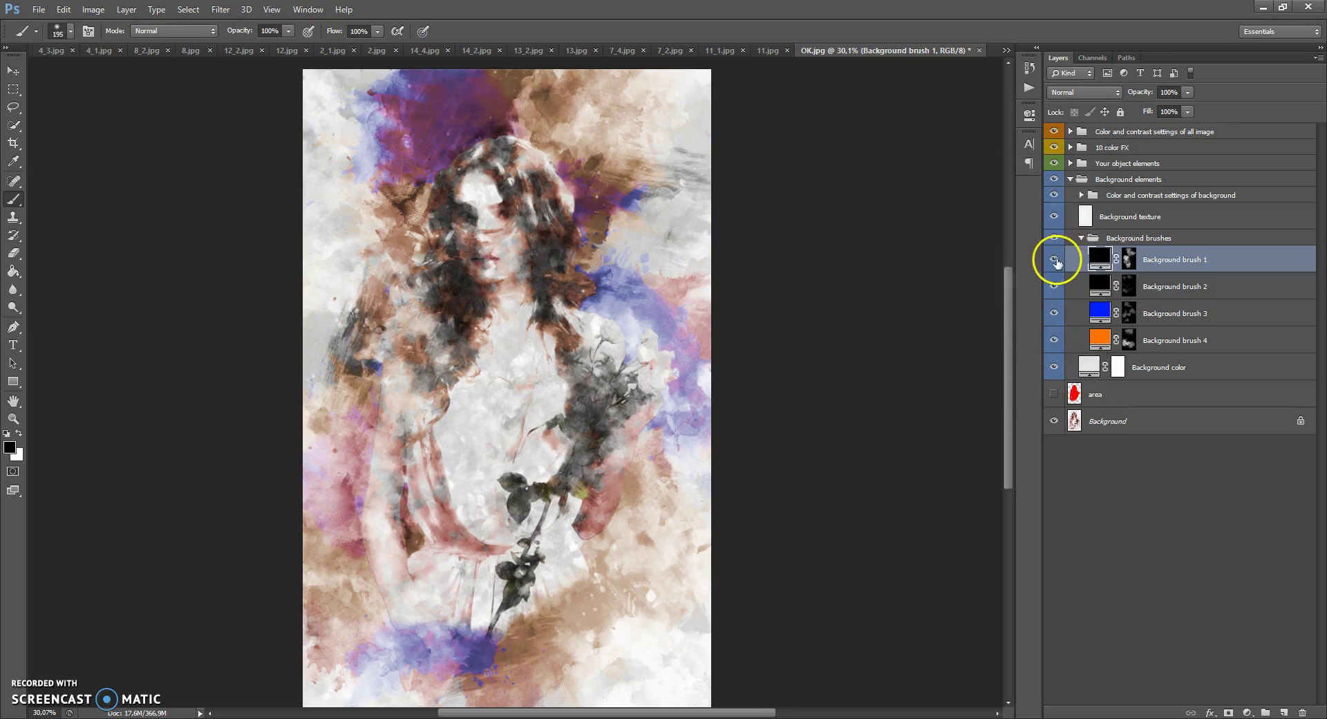
Step: Hide all four background brush layers and collapse the "Background brushes" group
left_click(1053, 341)
left_click(1082, 238)
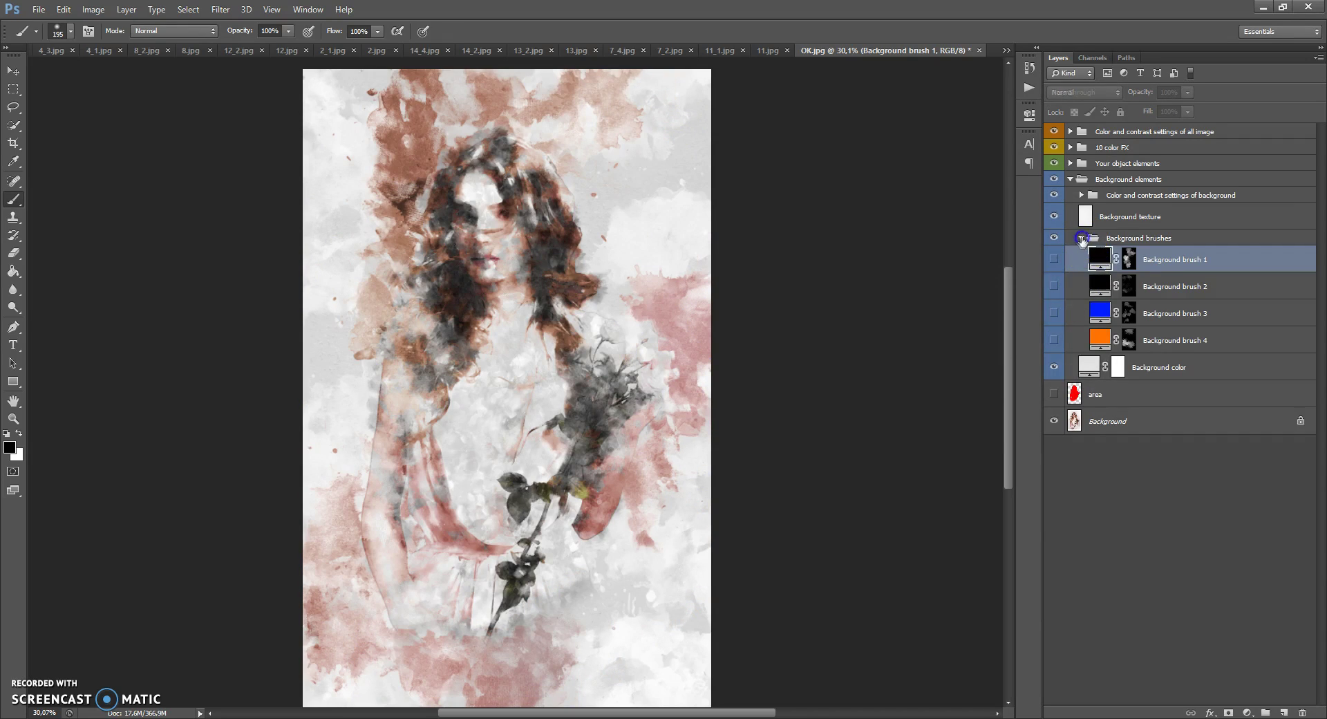
Step: Compare the image with and without the "Background texture" layer
left_click(1085, 221)
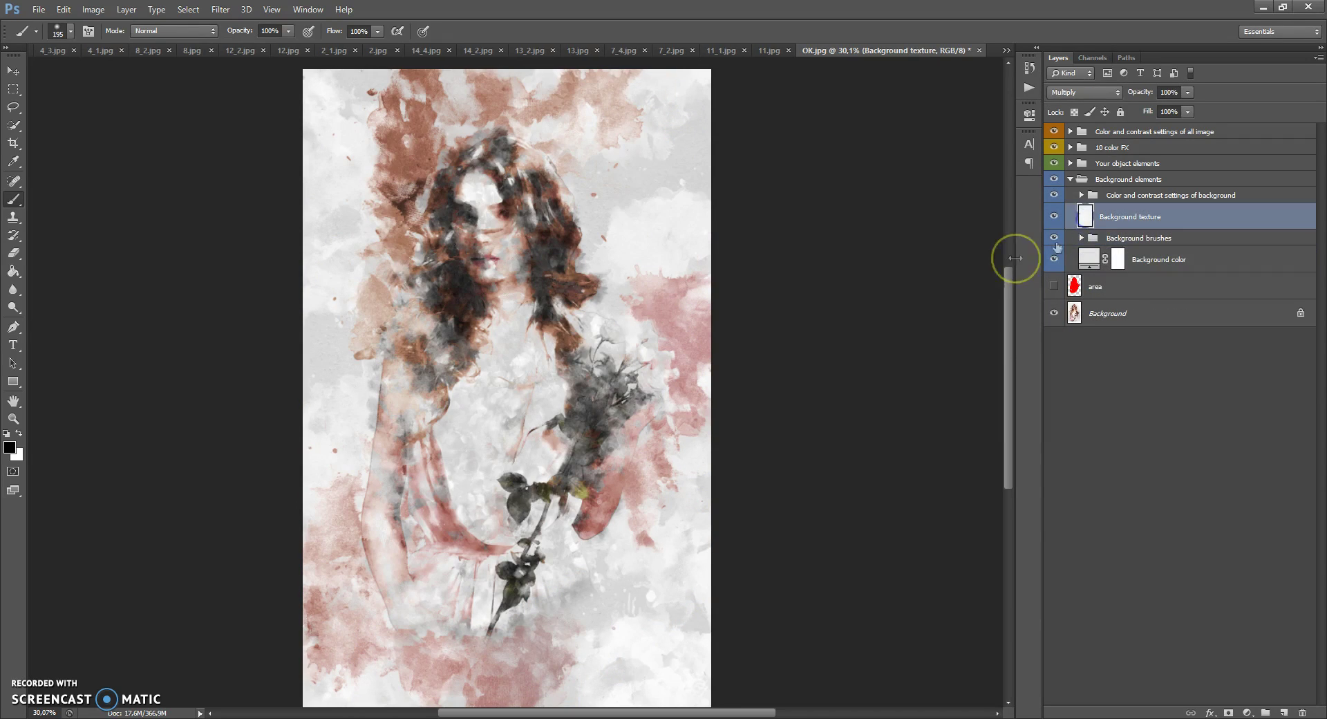
left_click(1055, 216)
left_click(1055, 216)
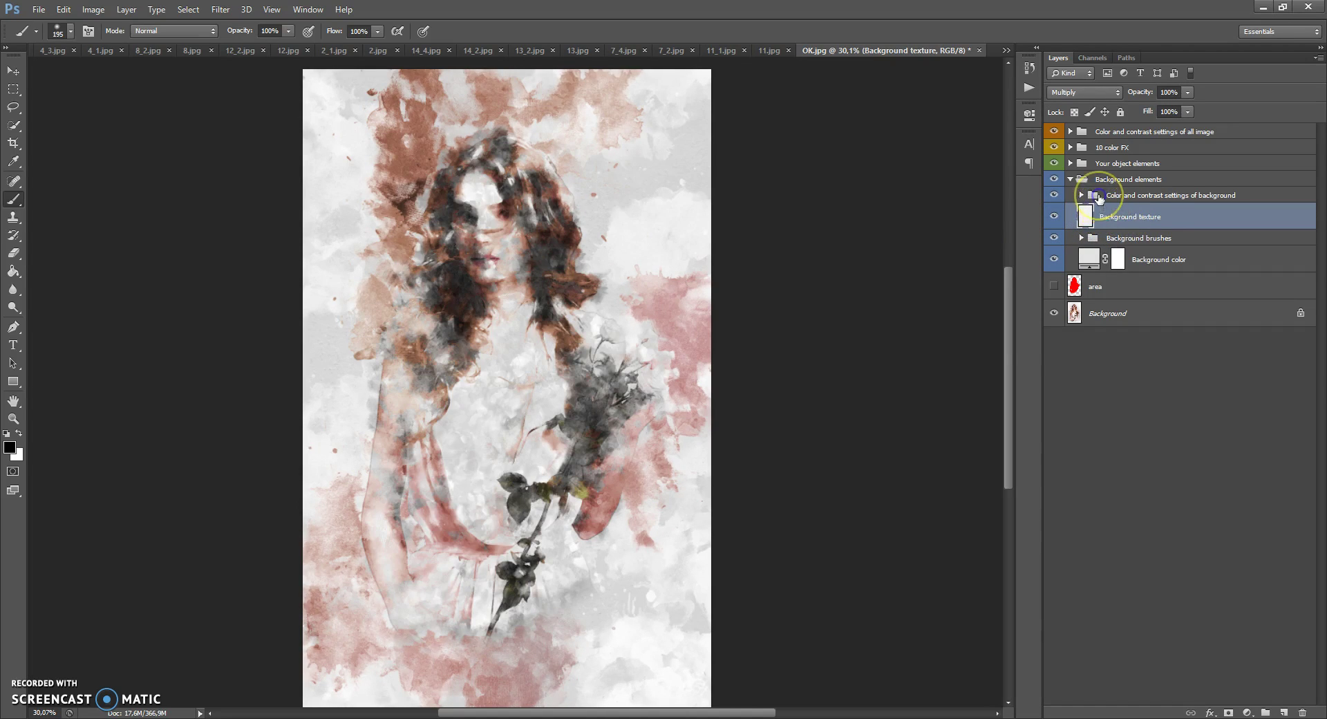
Step: Expand "Color and contrast settings of background" and temporarily show the "Add color tone to background" layer to try different hues
left_click(1098, 197)
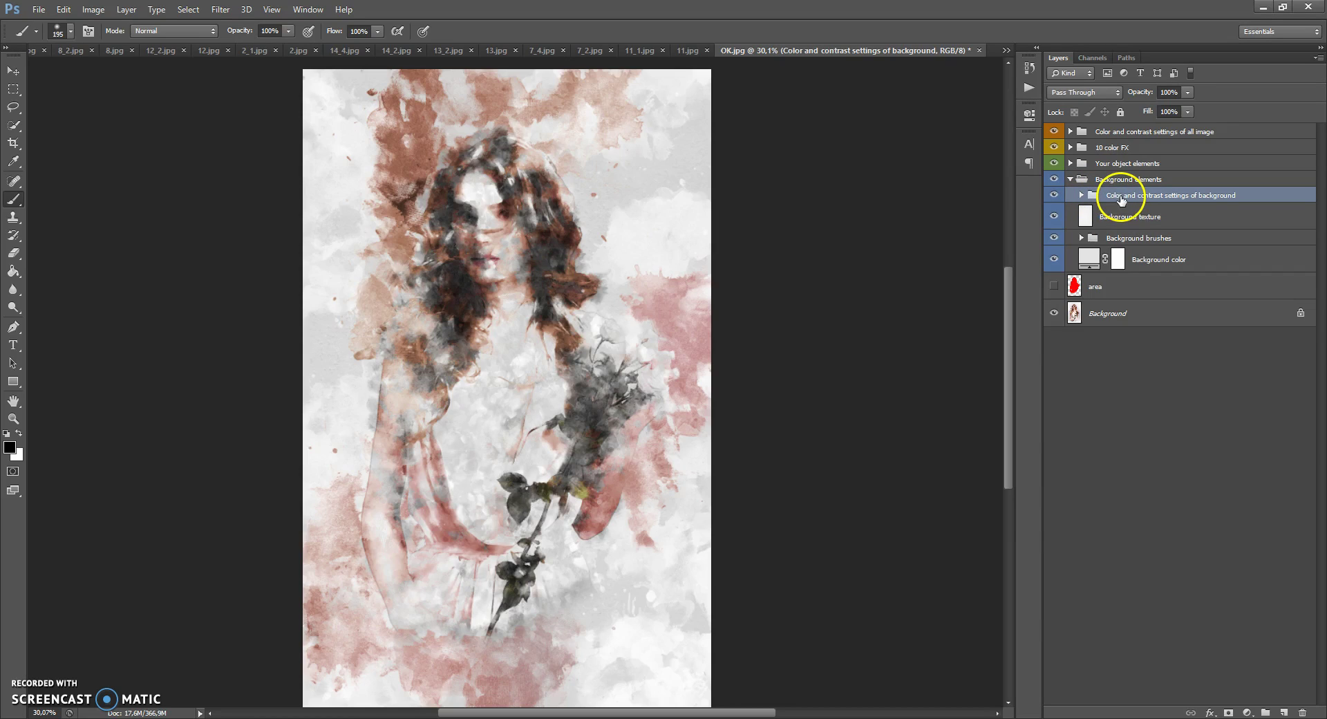
left_click(1082, 195)
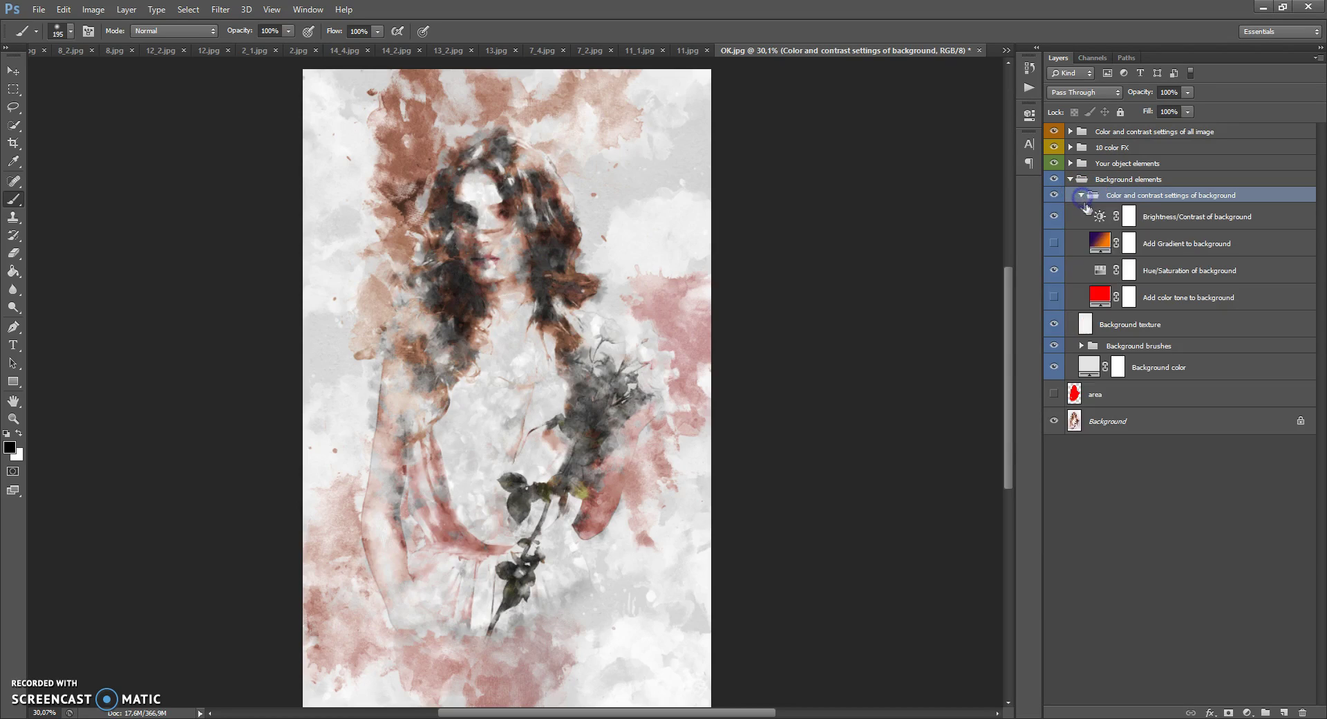
left_click(1100, 298)
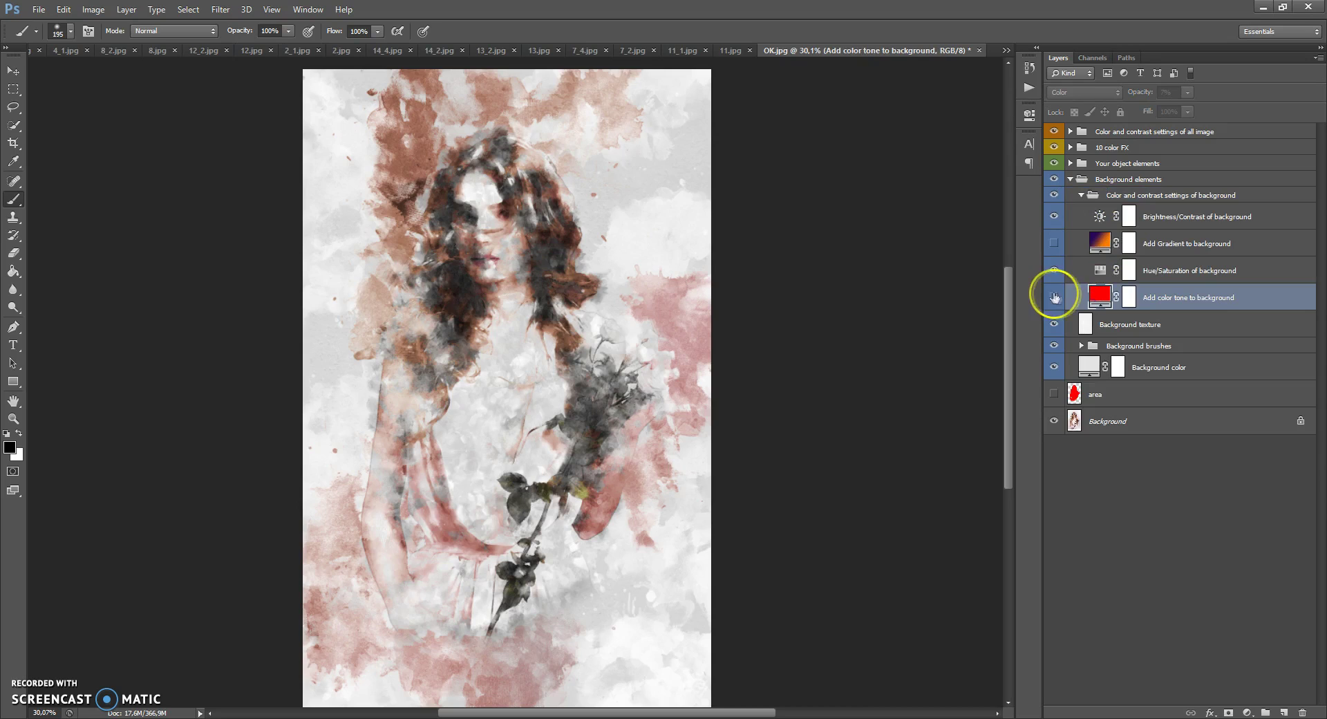
left_click(1054, 297)
scroll(507, 183, "up", 2)
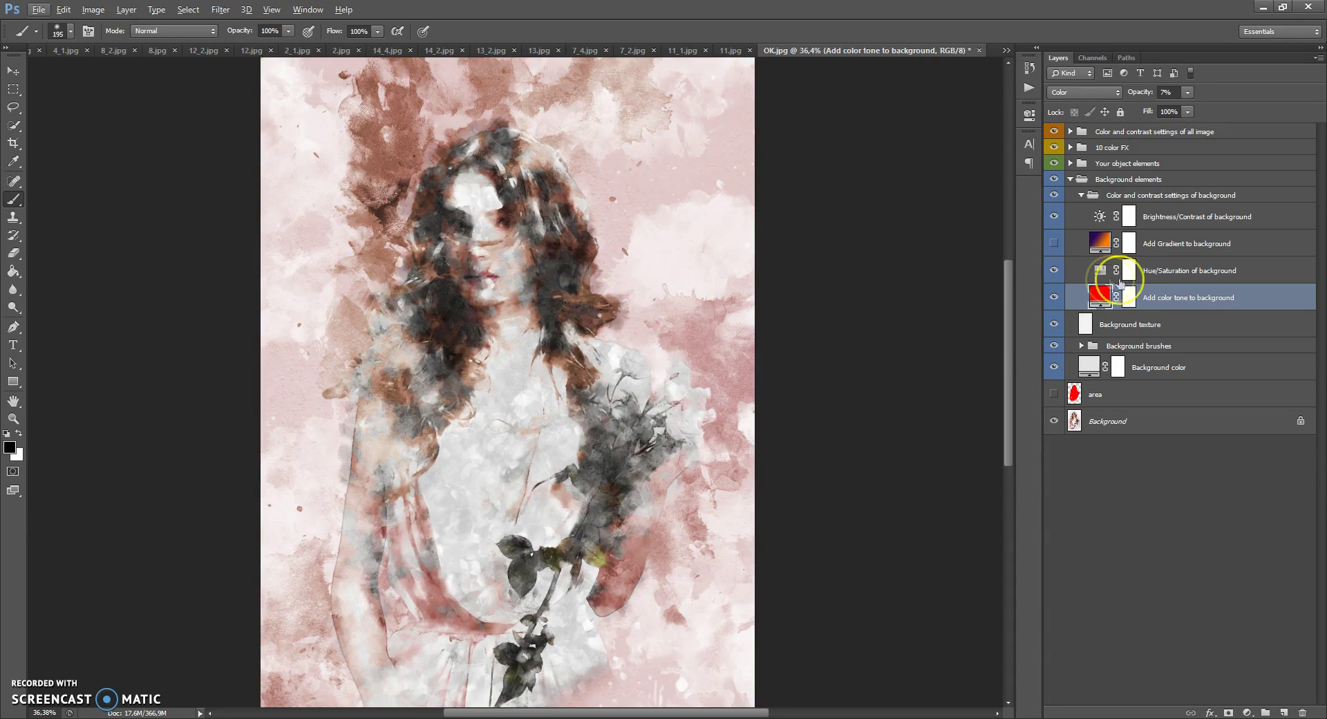
double_click(1099, 296)
left_click_drag(939, 200, 941, 361)
left_click(1037, 207)
left_click(1054, 298)
Step: Set the "Hue/Saturation of background" adjustment to hue +15 and saturation +4
double_click(1100, 271)
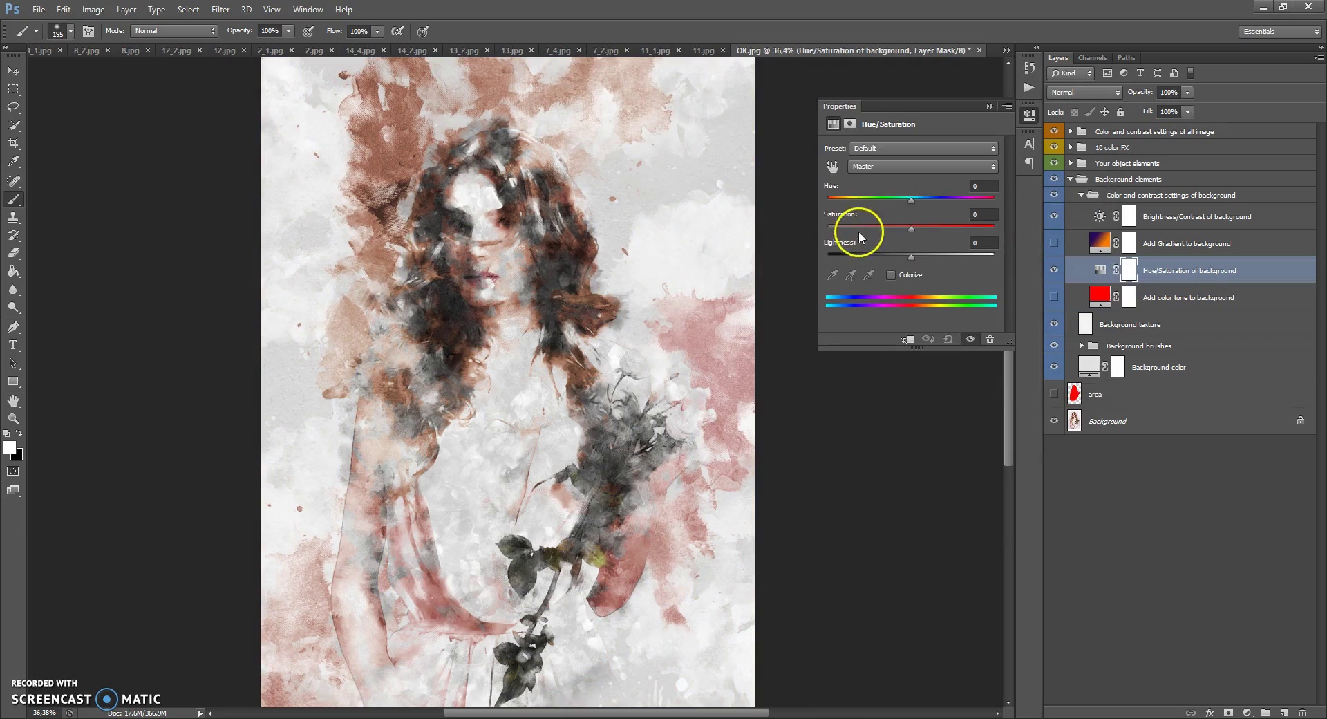
left_click_drag(915, 201, 832, 233)
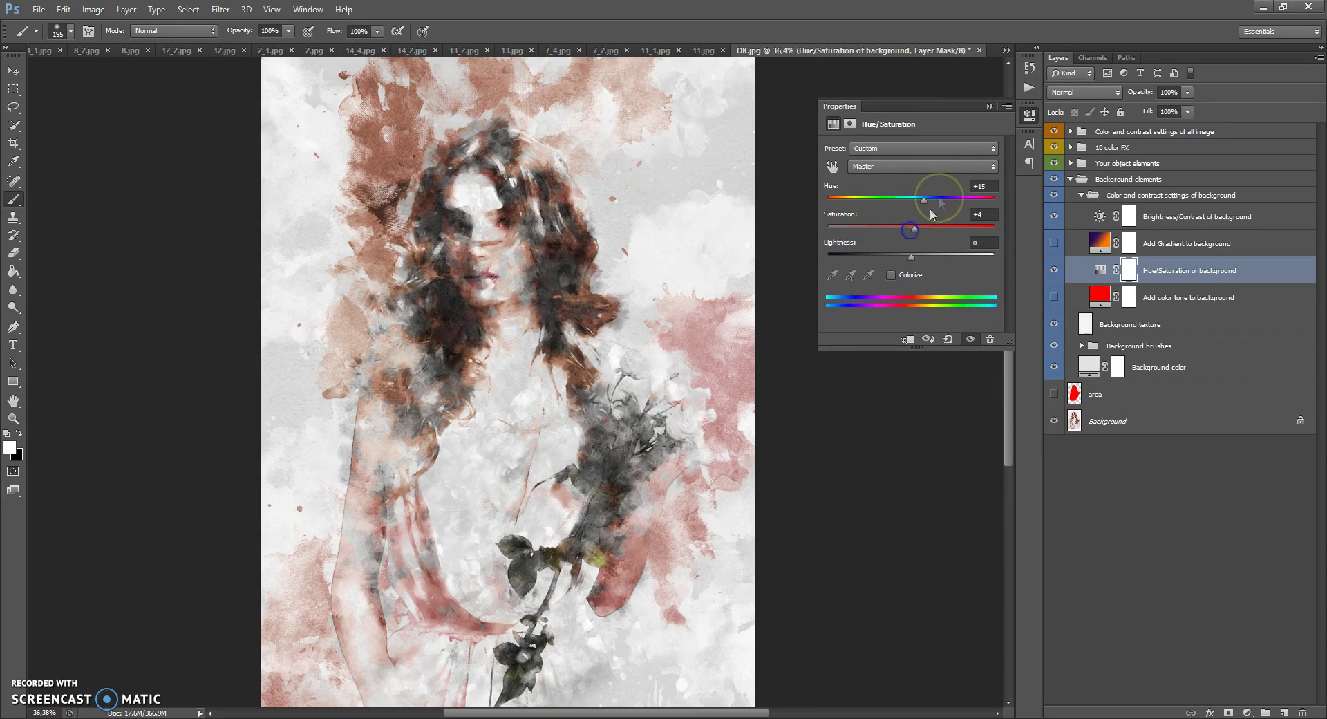
left_click(990, 106)
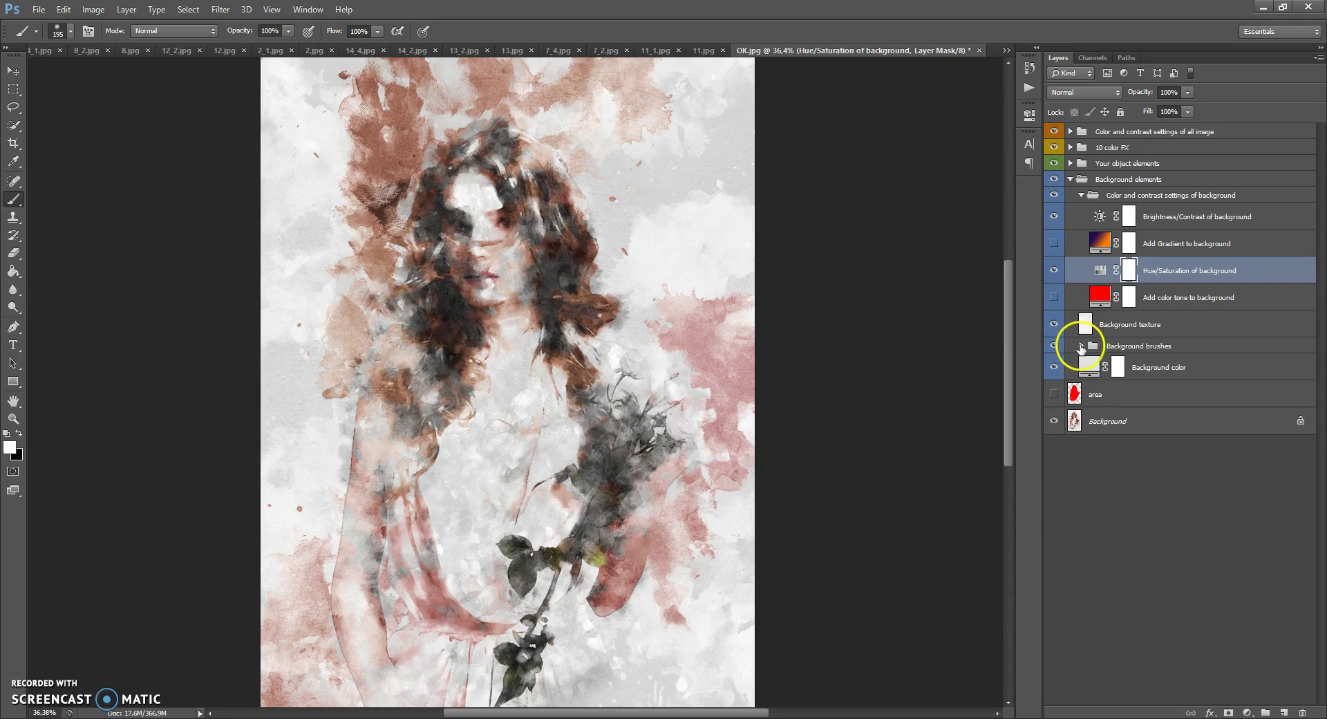
Step: Readjust the background's Hue/Saturation with the four brush layers shown, and hide both the adjustment and the "Background brushes" group
left_click(1081, 346)
left_click(1054, 449)
double_click(1100, 270)
left_click_drag(880, 200, 847, 229)
left_click(988, 107)
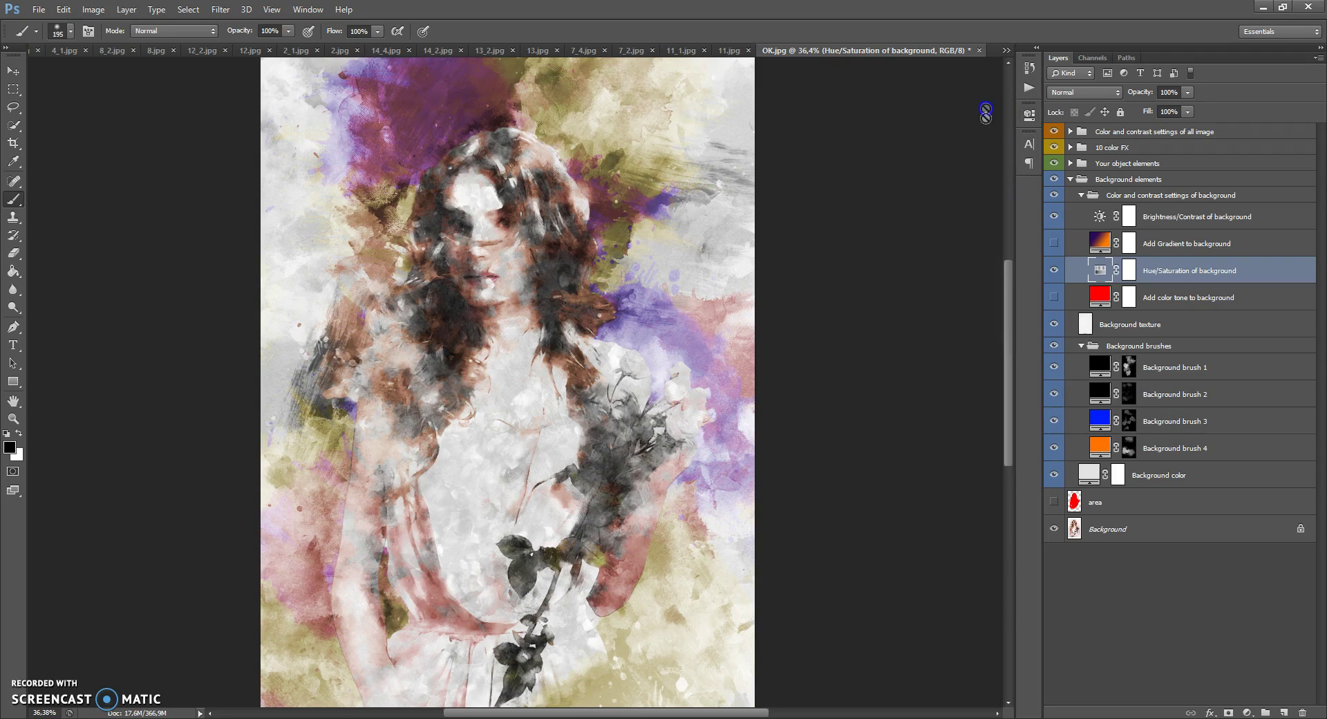
left_click(1054, 270)
left_click(1053, 346)
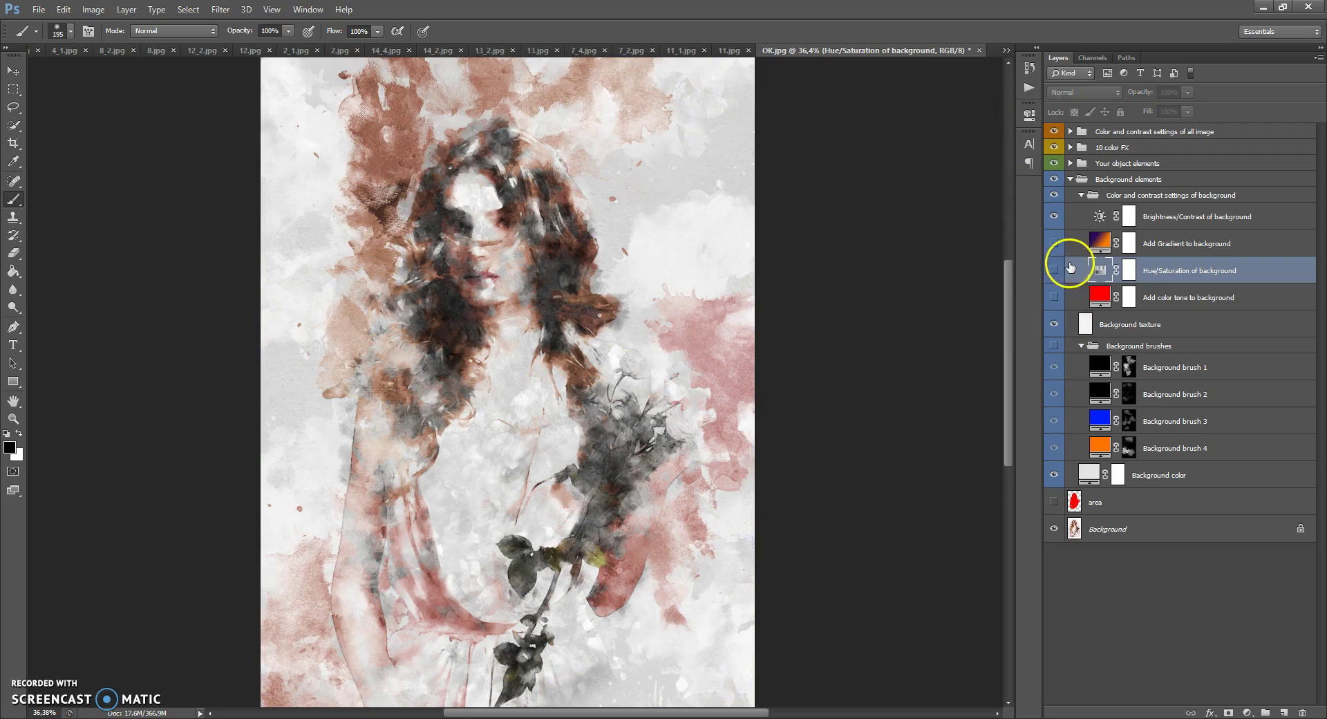
Step: Show the "Add Gradient to background" layer and try rotating its gradient to different angles
left_click(1091, 248)
left_click(1054, 243)
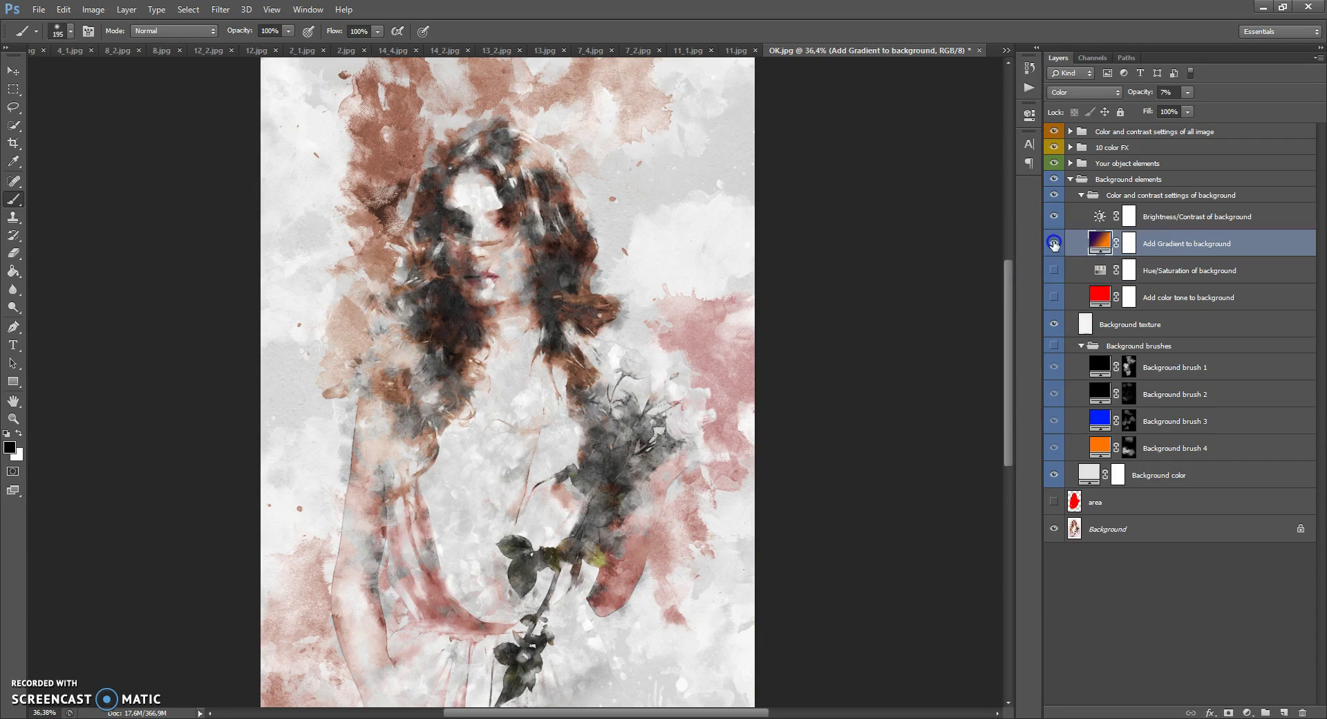
scroll(629, 246, "down", 2)
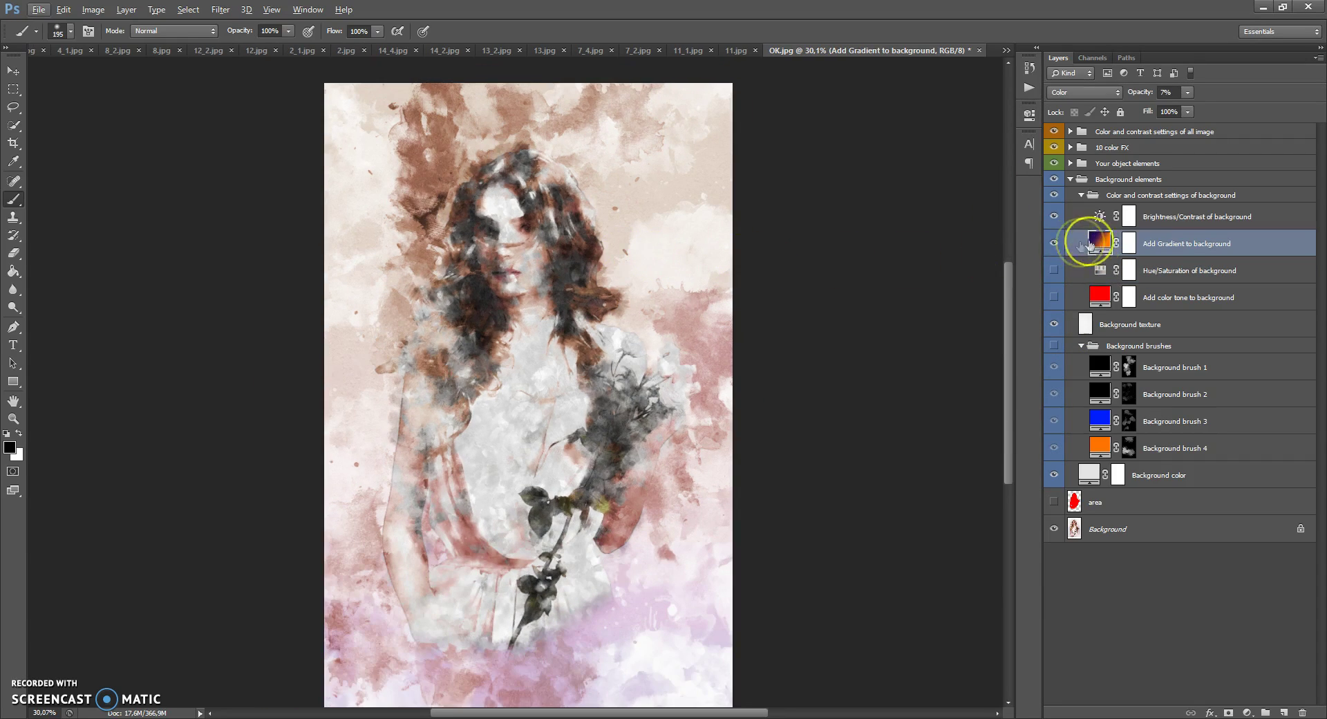
double_click(1100, 240)
left_click_drag(829, 325, 828, 328)
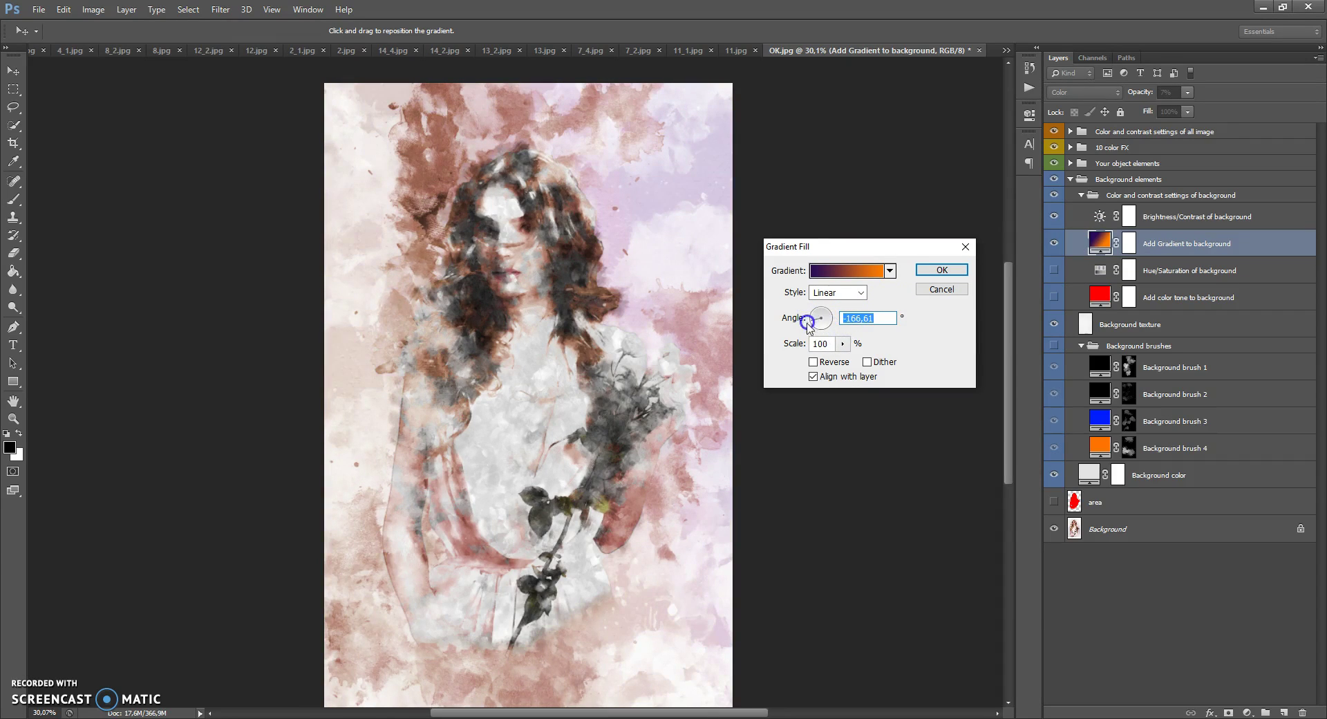
left_click(942, 270)
key("b")
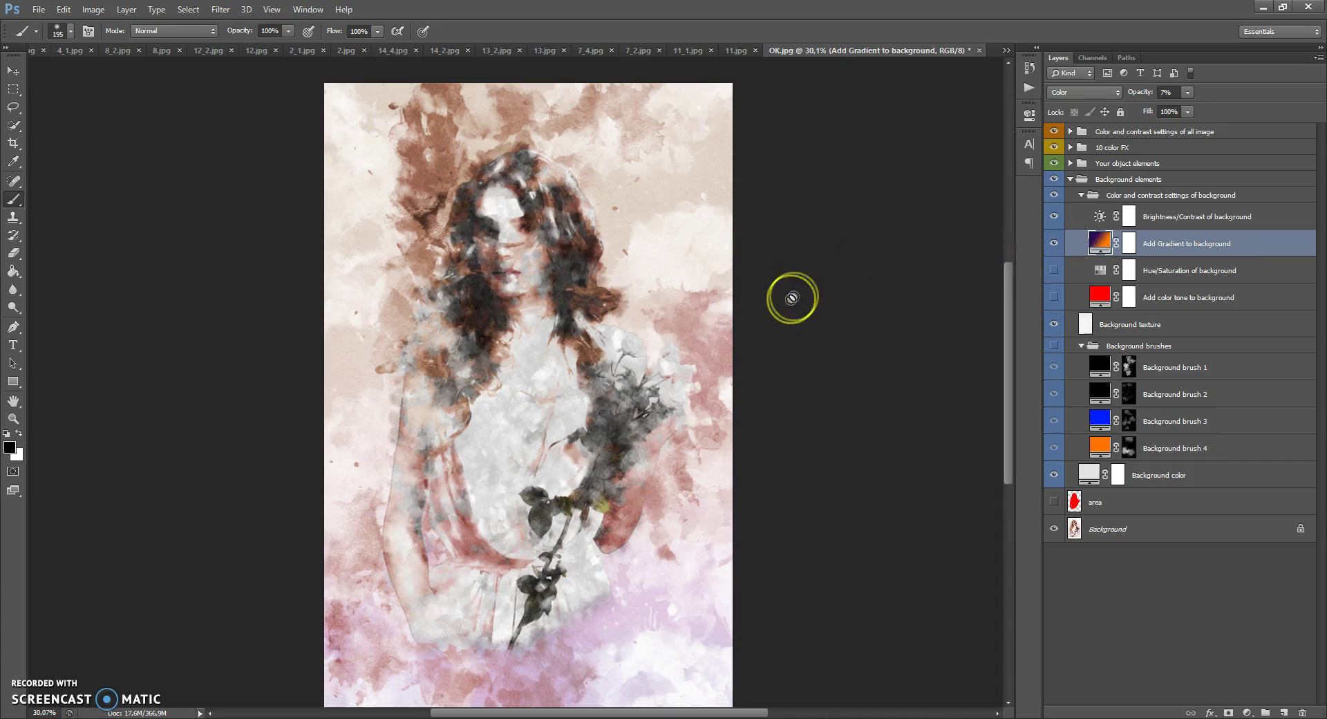
Step: Try red ff0600 and orange ff6c00 as the background gradient's end colours, and hide the gradient layer
double_click(1096, 241)
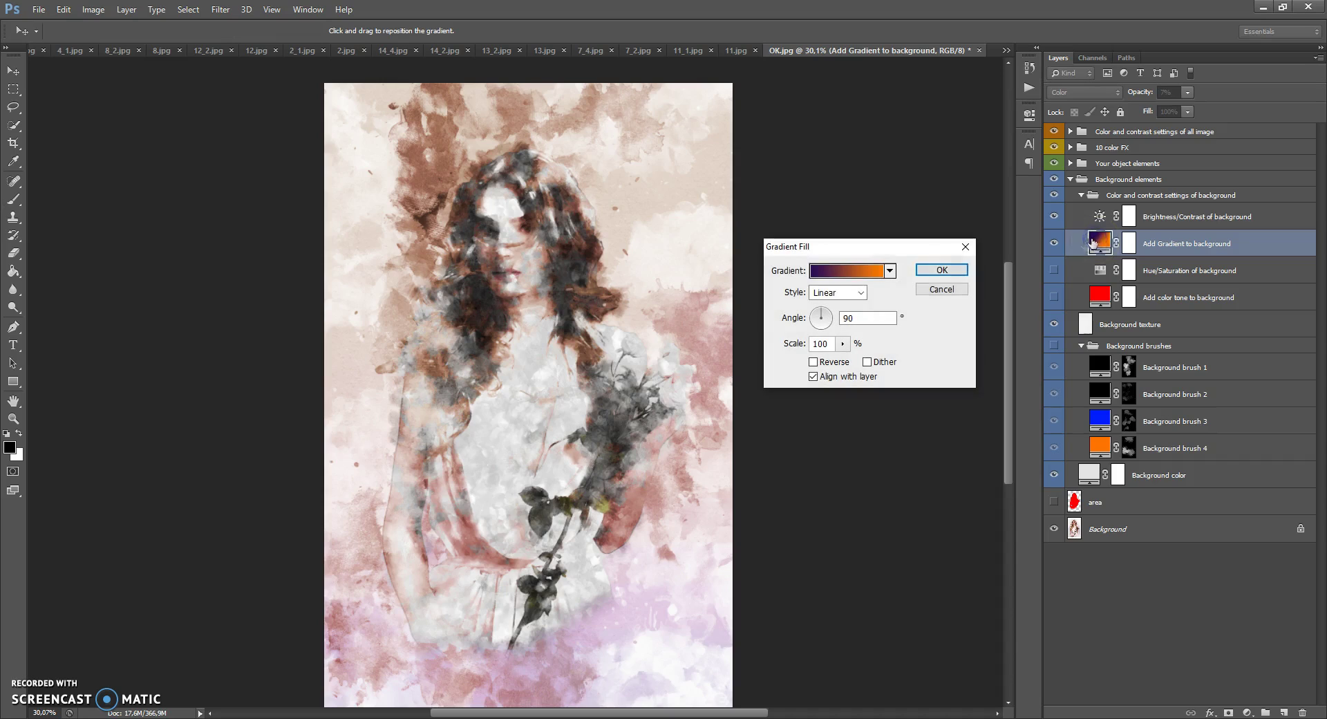
left_click(835, 275)
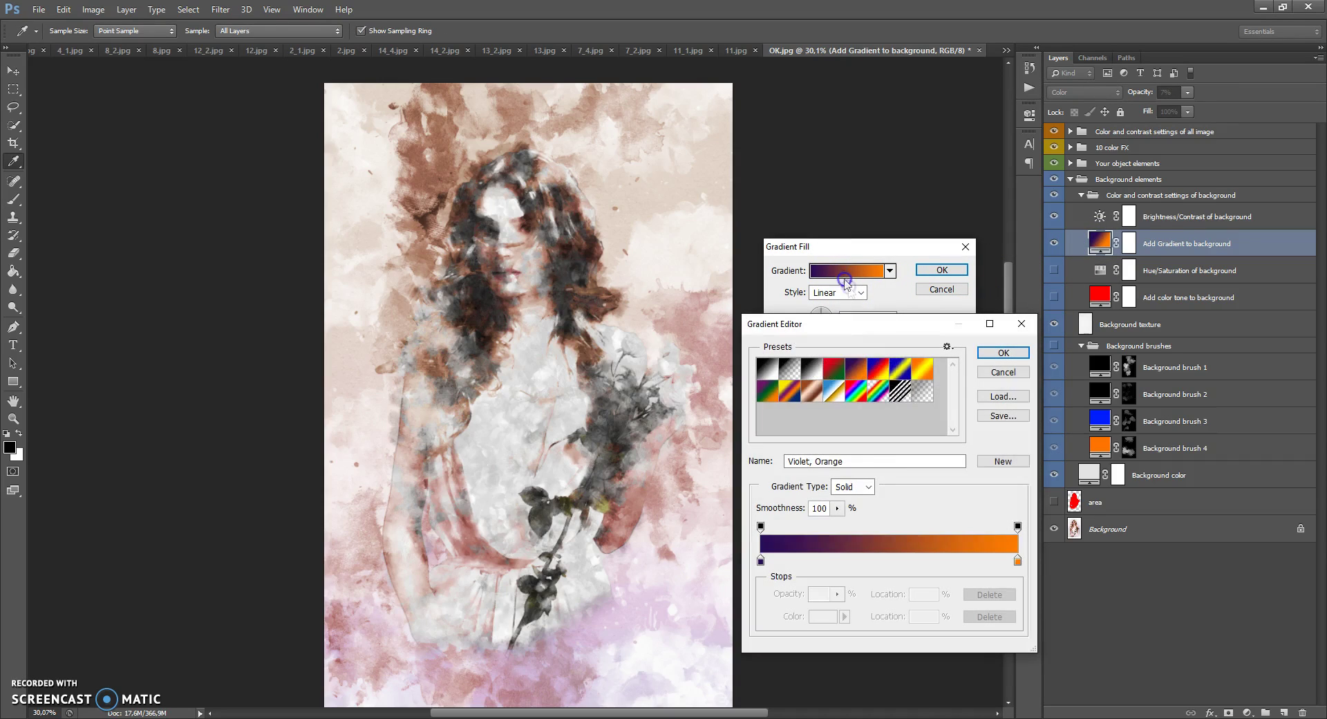
double_click(761, 562)
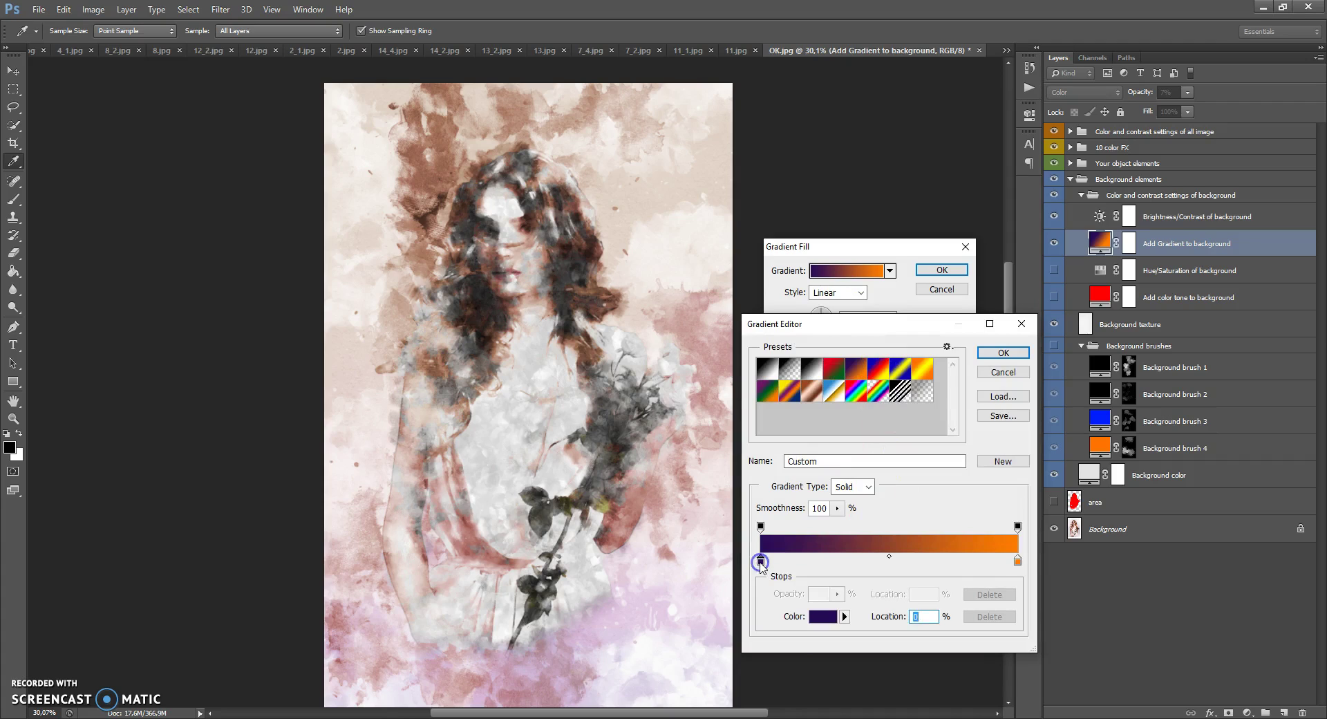
left_click_drag(898, 305, 946, 387)
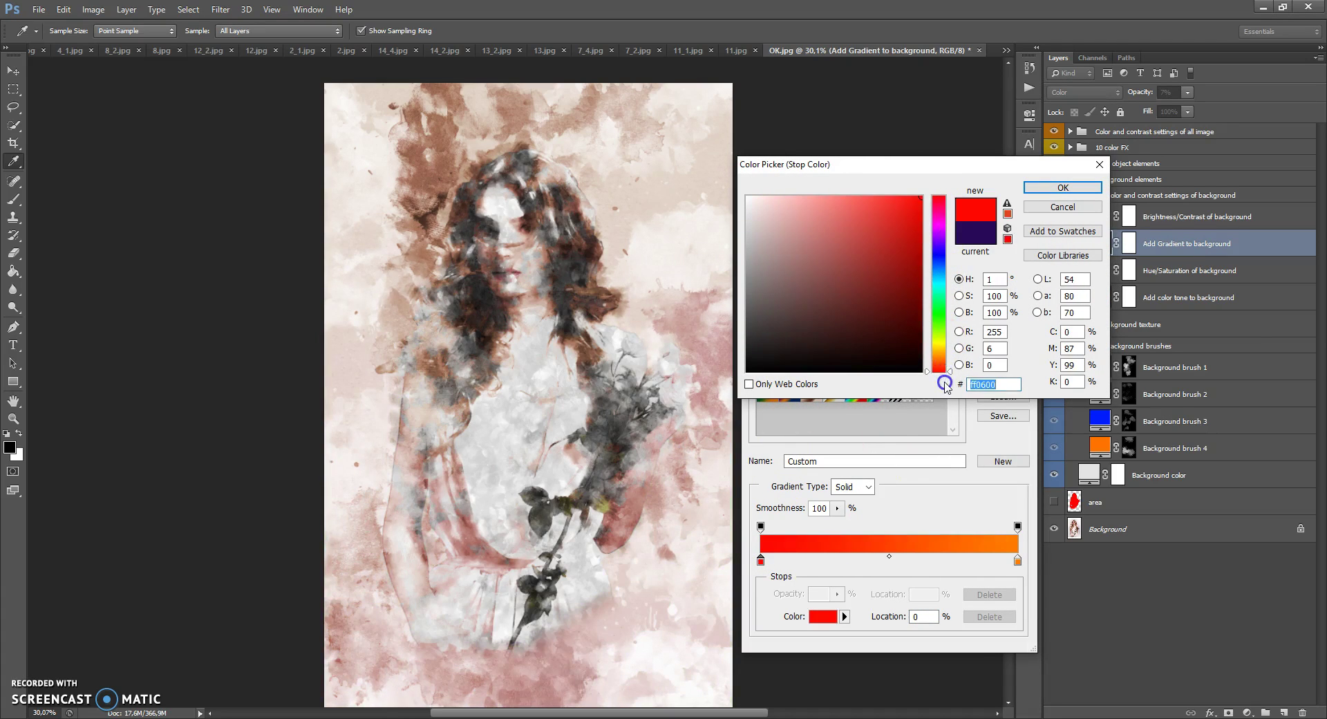
left_click(1056, 187)
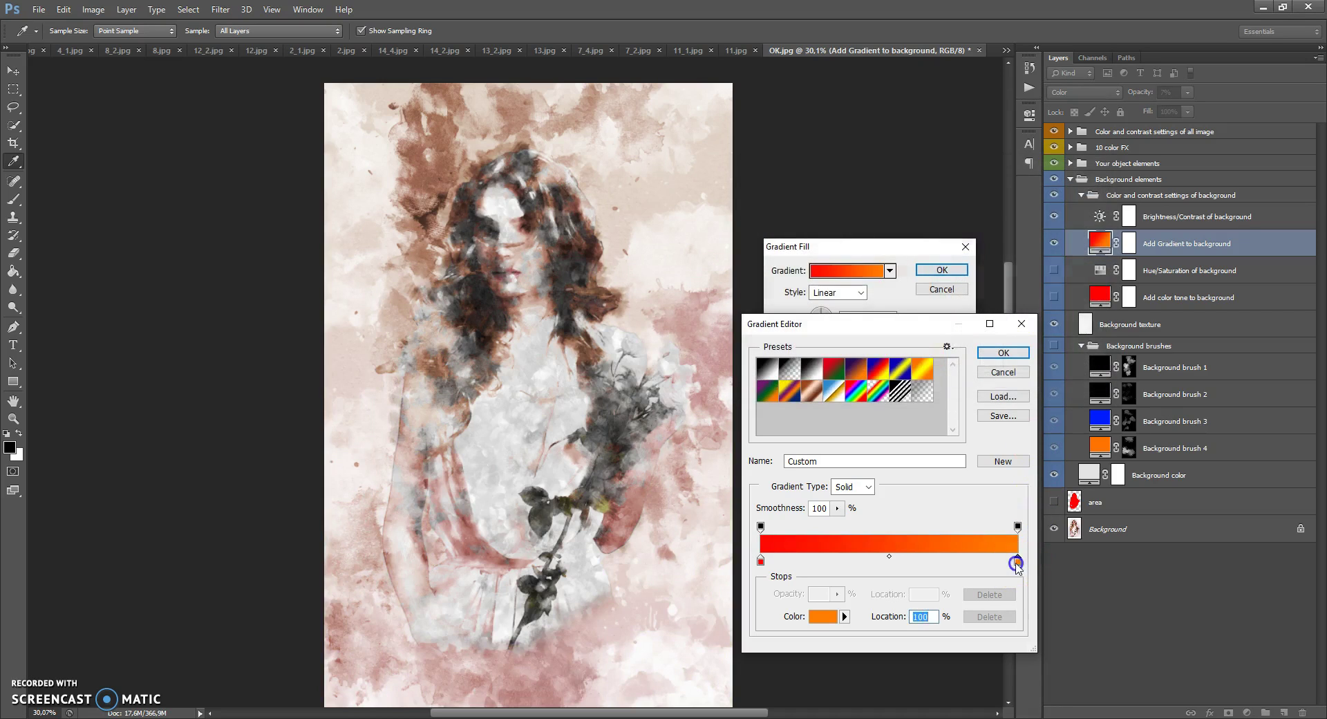
double_click(1017, 562)
left_click_drag(940, 202, 944, 359)
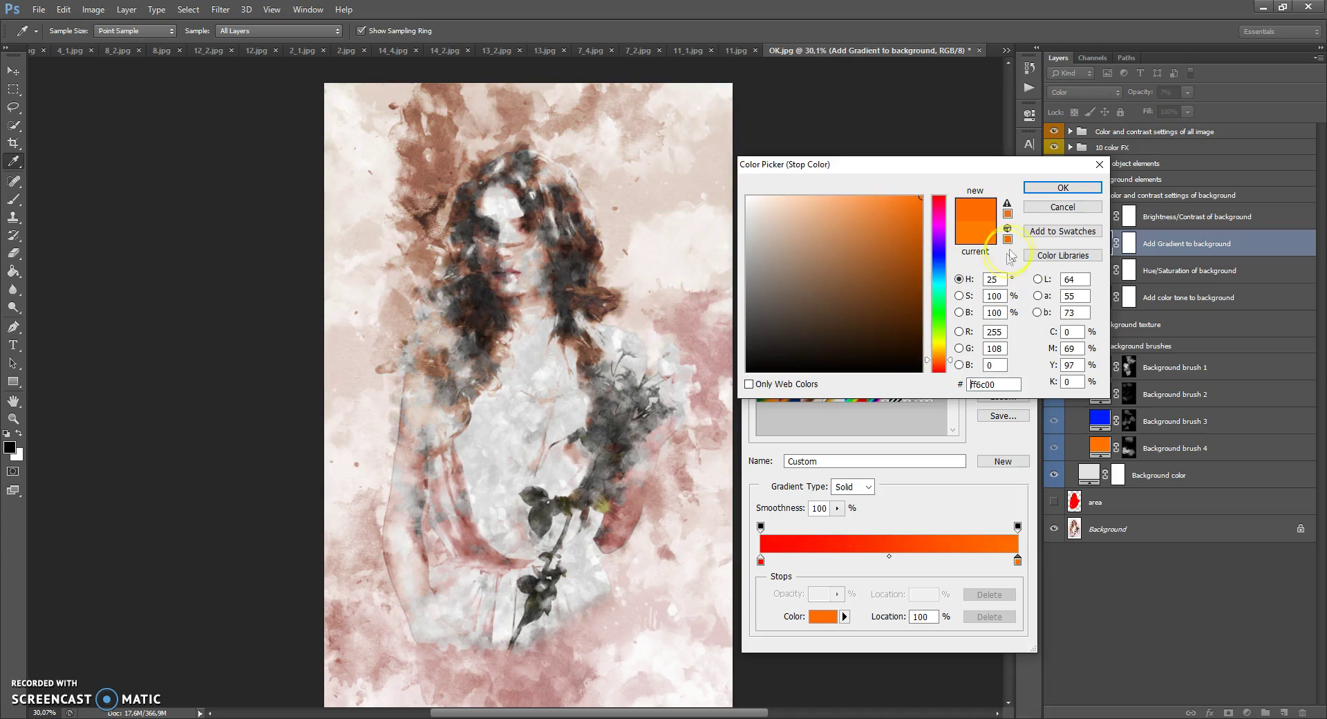
left_click(1063, 187)
left_click(1003, 377)
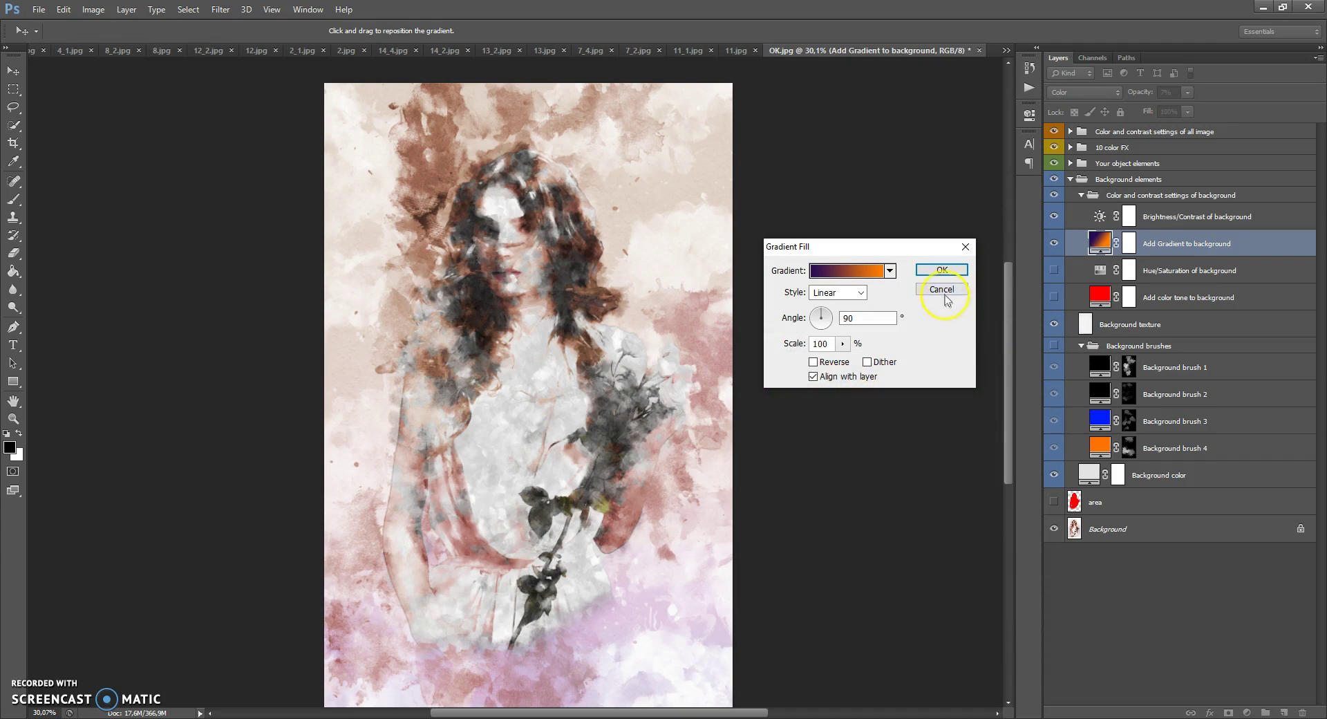
left_click(942, 290)
left_click(1056, 243)
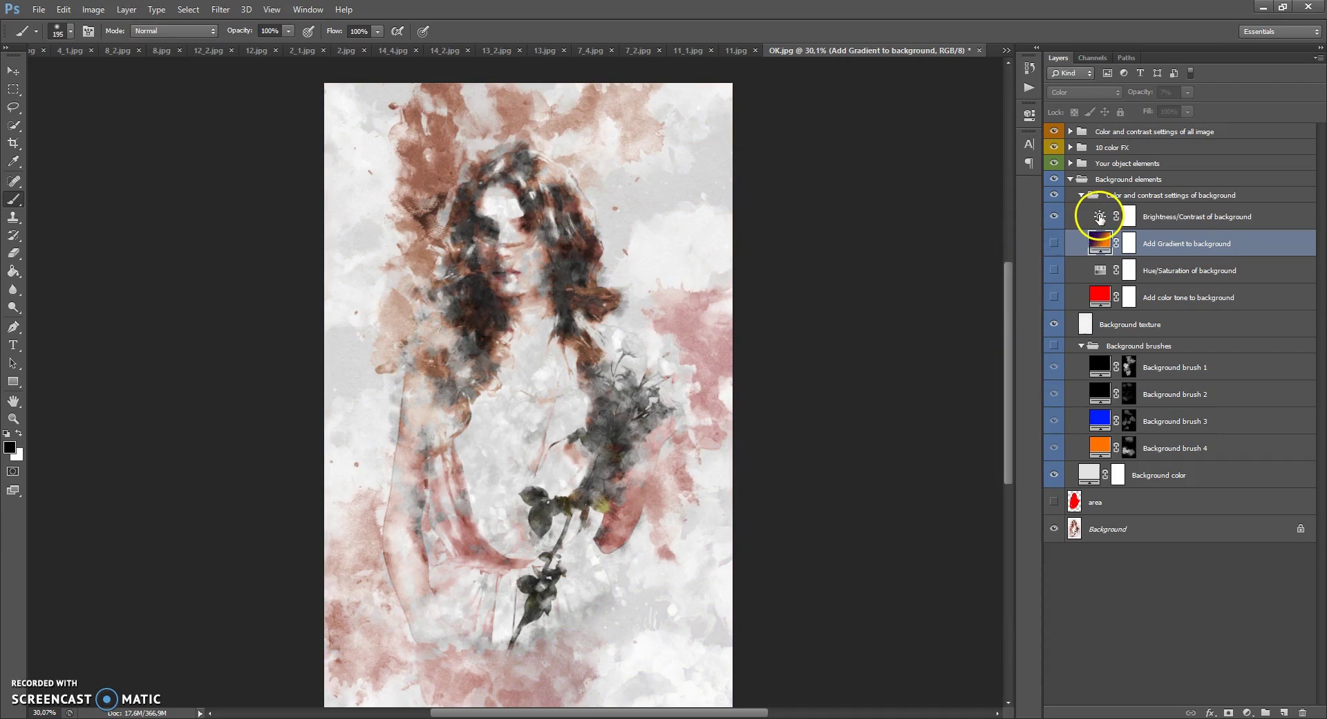
Step: Try brightness -60 and contrast 19 on the "Brightness/Contrast of background" adjustment, and reset both values to 0
double_click(1100, 217)
left_click_drag(918, 184, 928, 211)
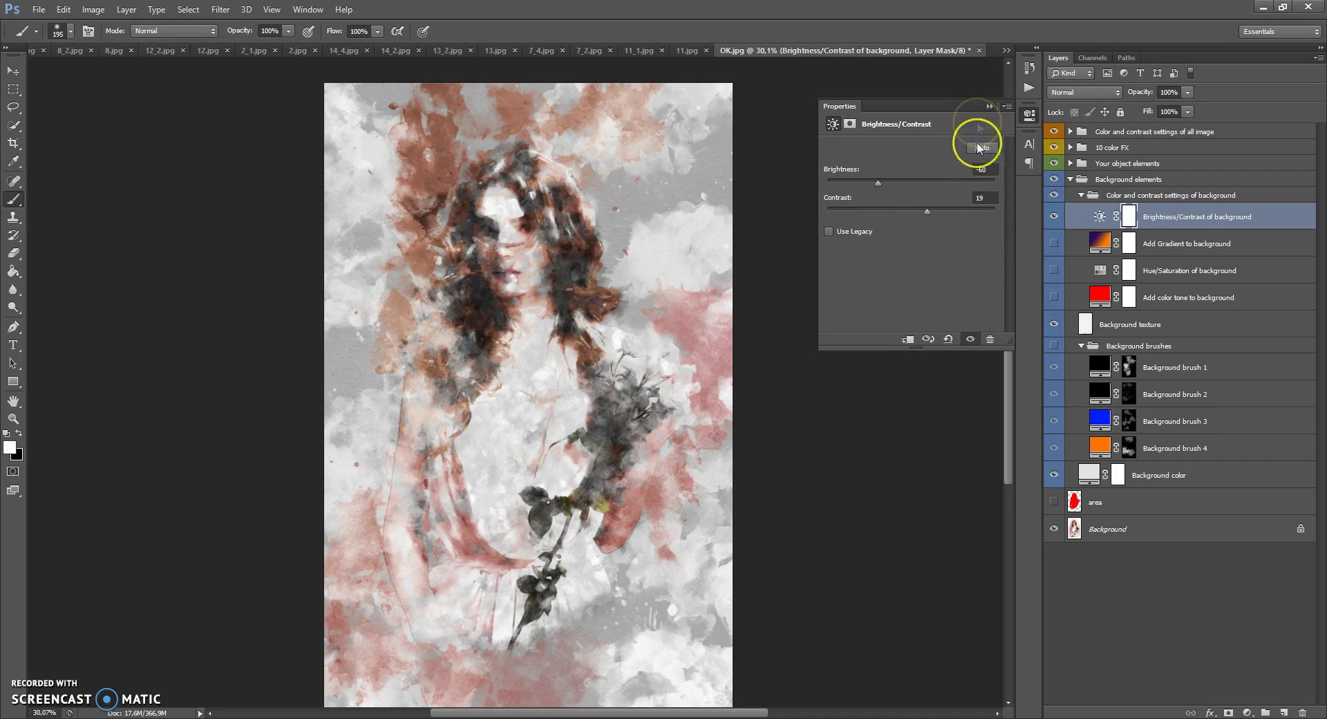
type("0")
left_click(984, 197)
type("0")
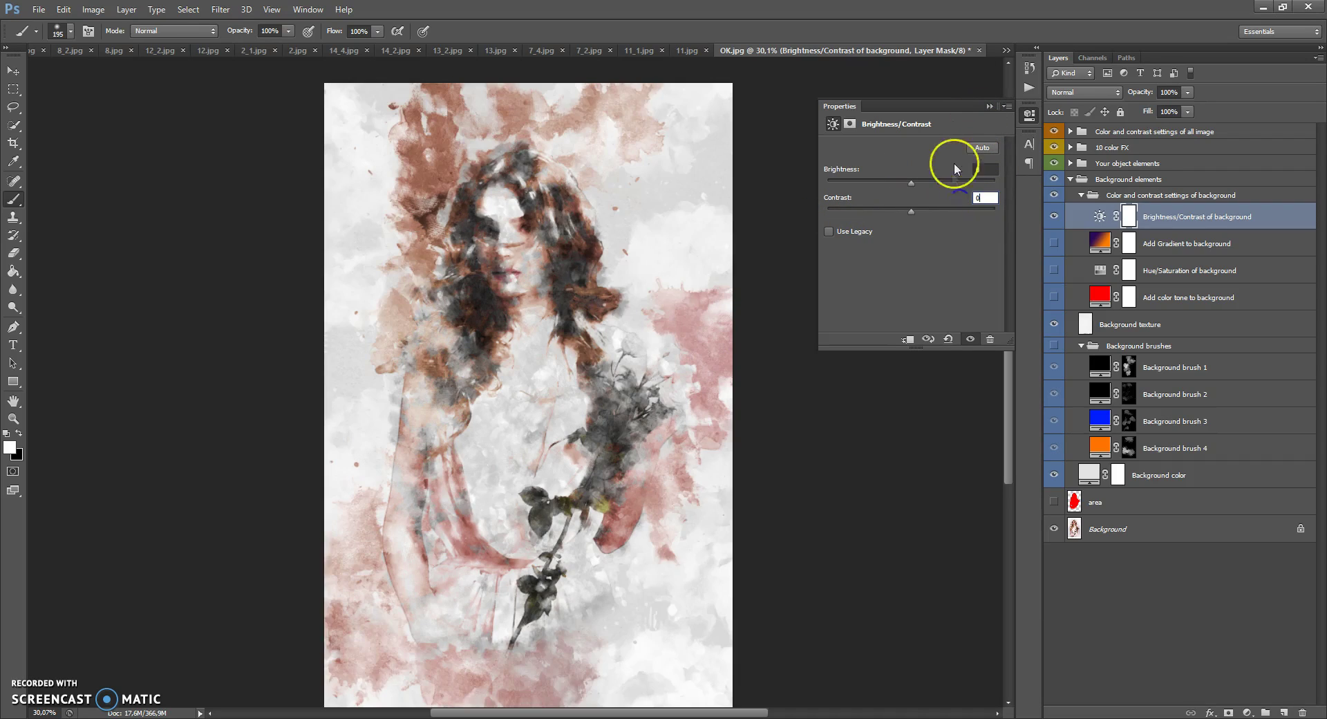
left_click(989, 107)
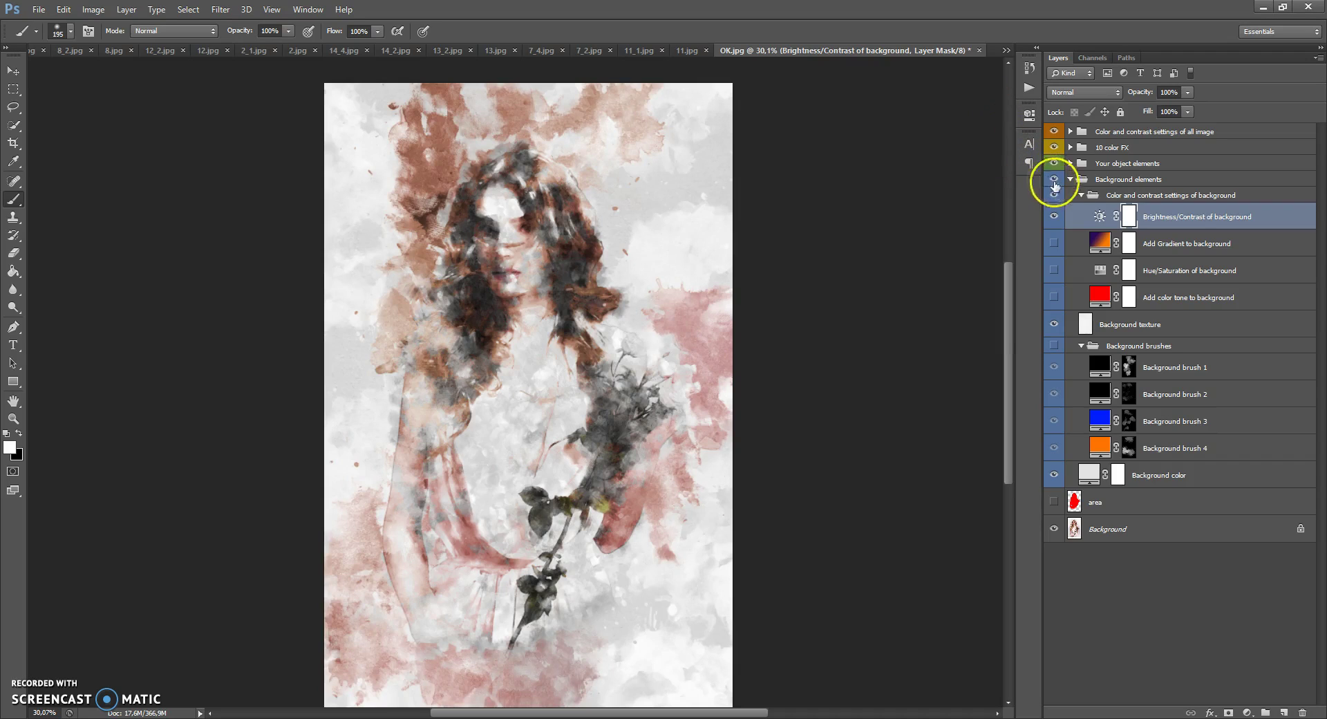
Step: Collapse the background settings, brushes and "Background elements" groups, and select the "Your object elements" group
left_click(1076, 194)
left_click(1081, 237)
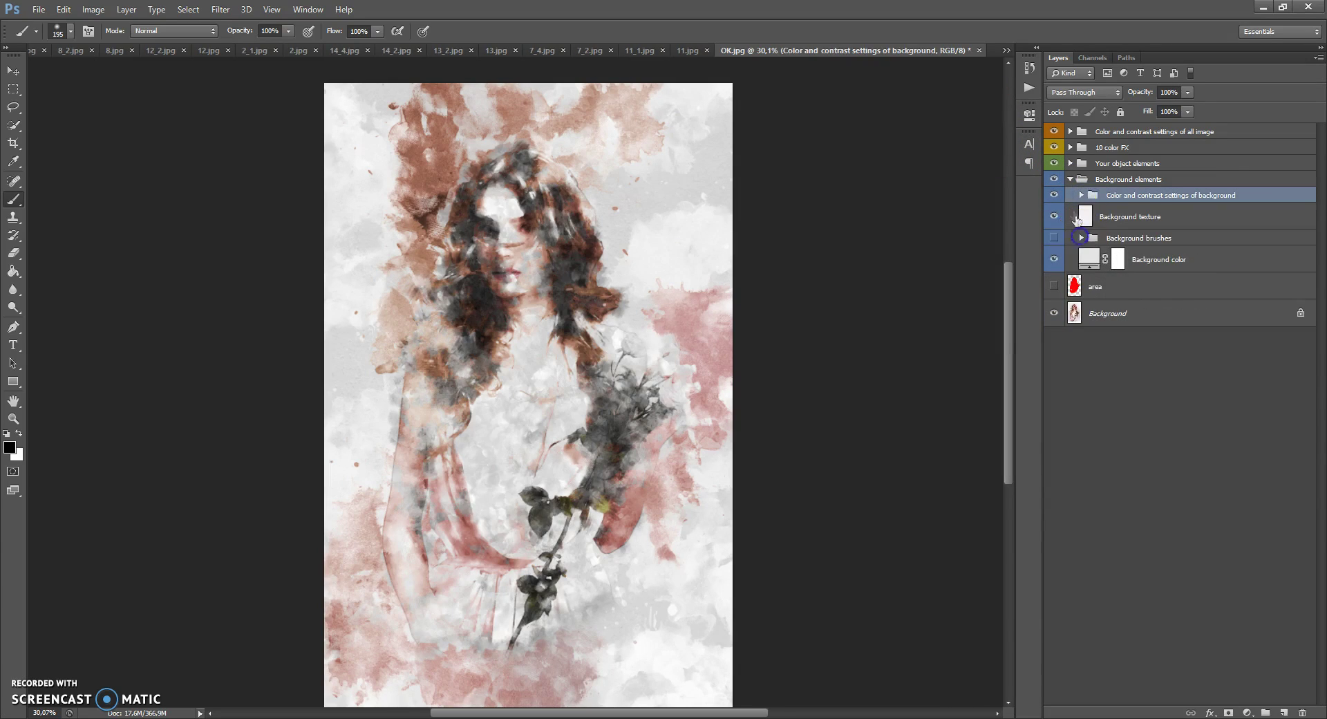
left_click(1070, 180)
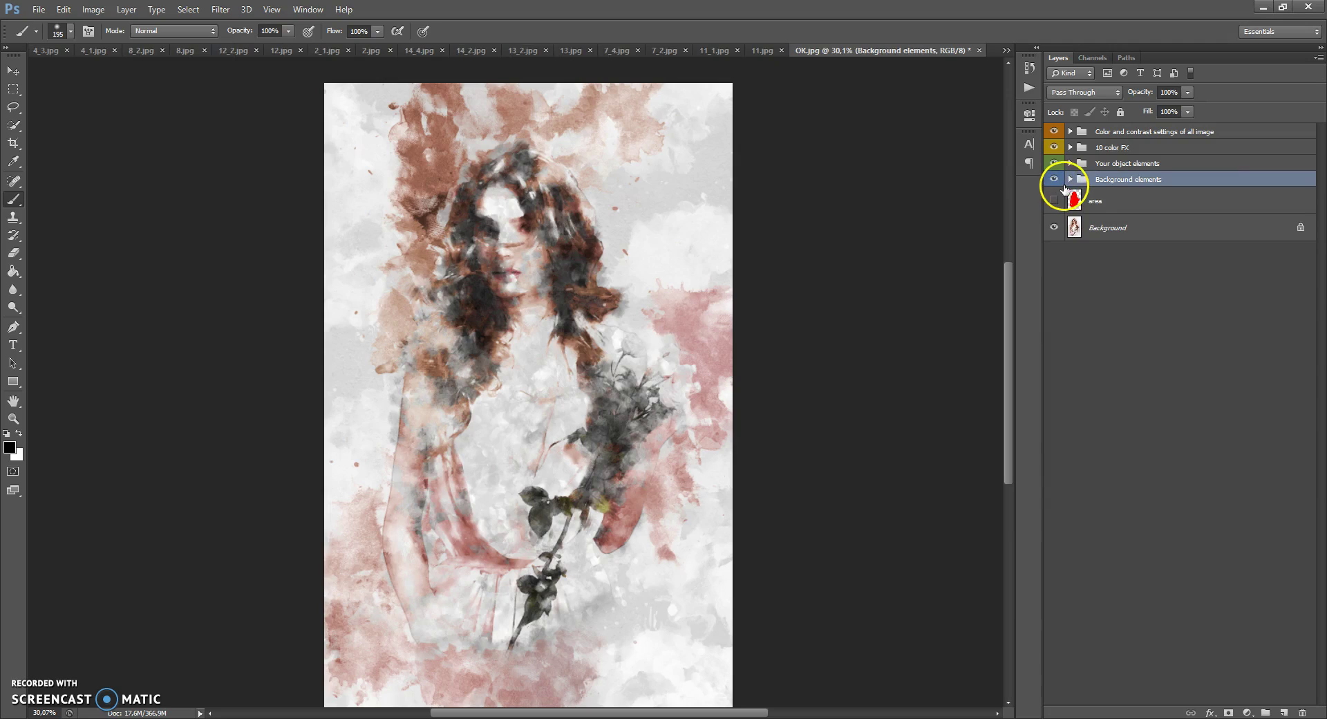
left_click(1082, 166)
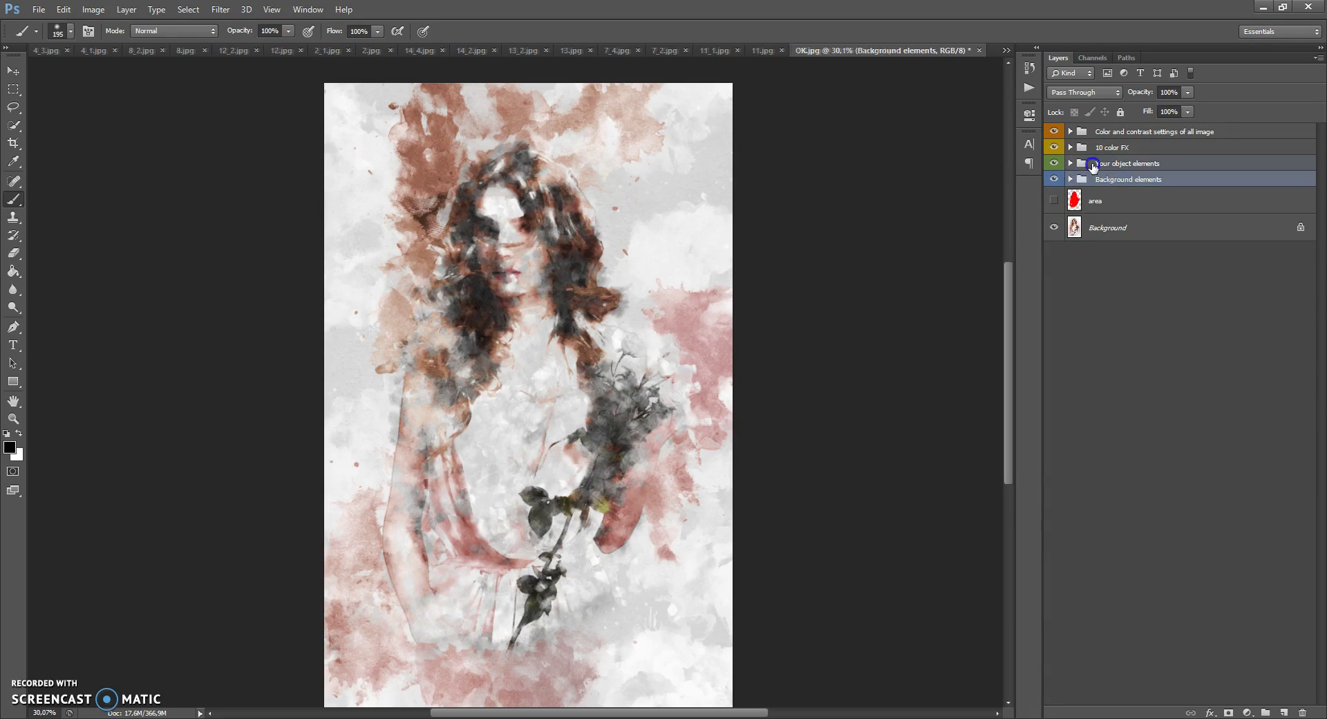
Step: Expand the "Your object elements" and "Object layers" groups, and toggle the visibility of "Object layers" off and on
left_click(1071, 164)
left_click(1093, 243)
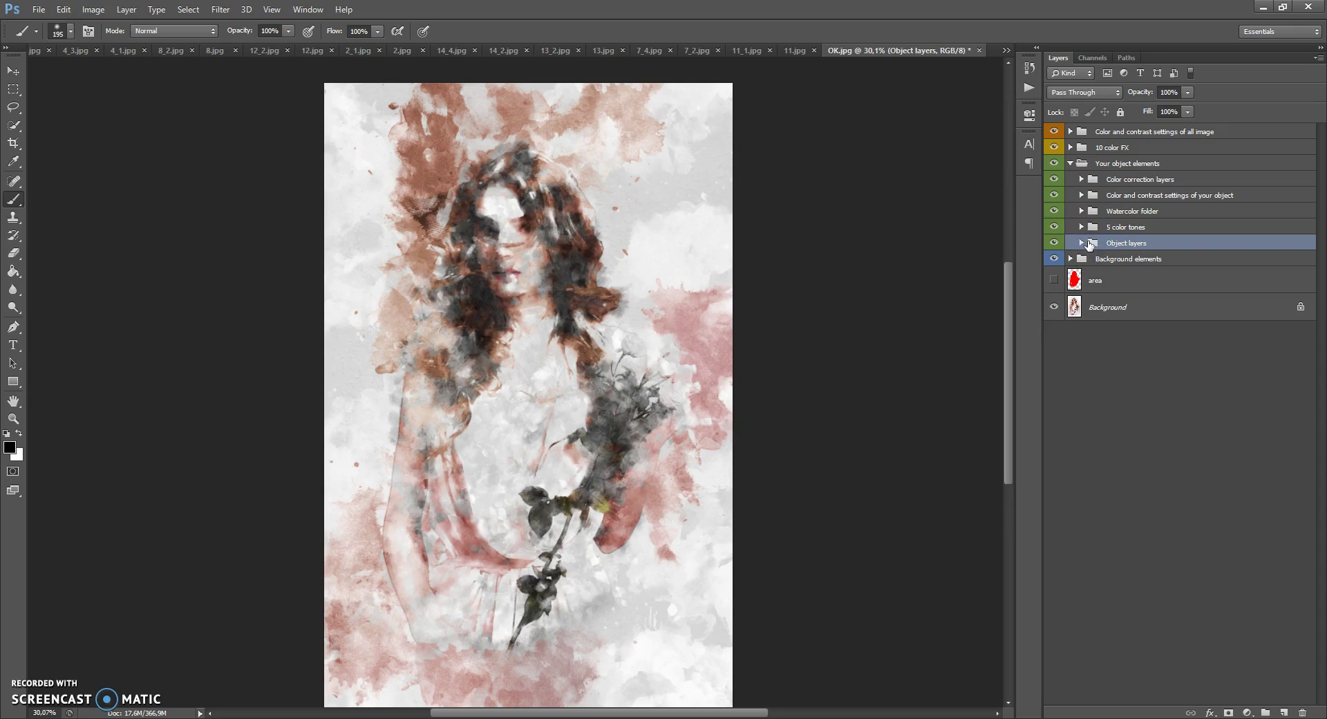
left_click(1081, 244)
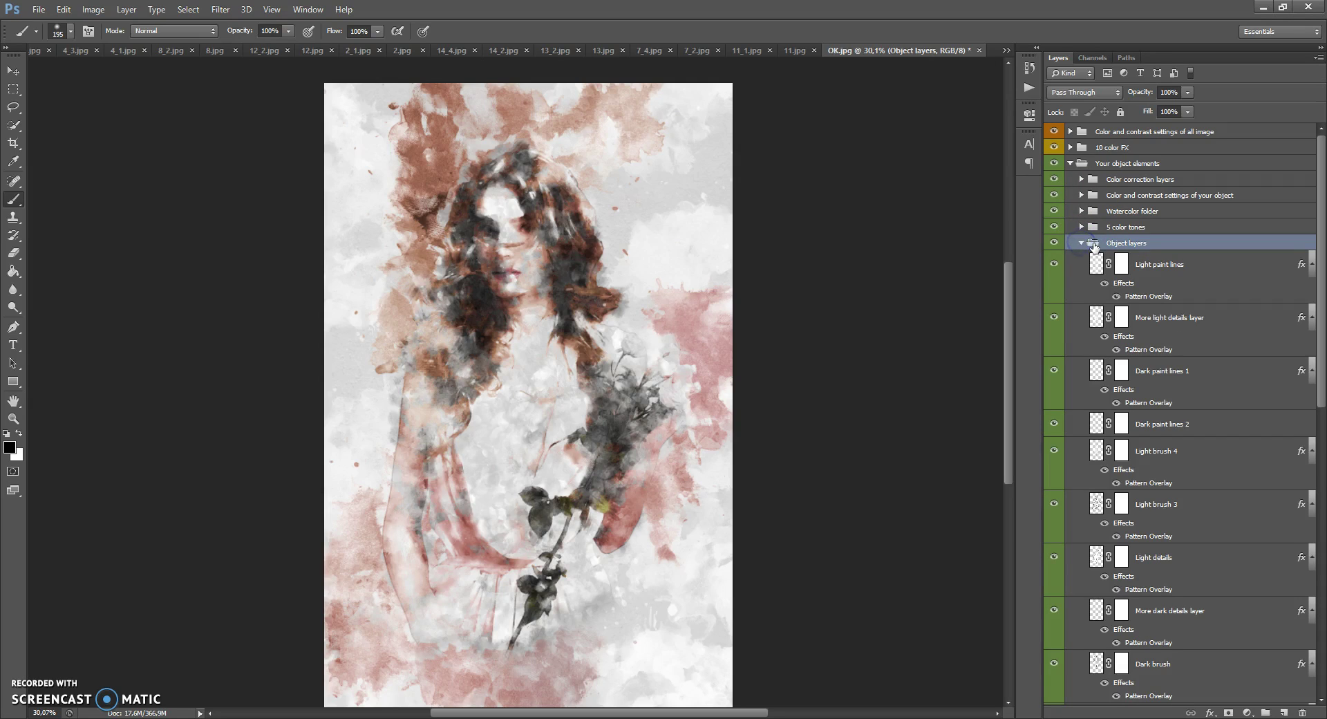
scroll(1168, 296, "down", 2)
mouse_move(1319, 276)
left_mouse_down()
mouse_move(1313, 459)
mouse_move(1314, 207)
left_mouse_up()
left_click(1055, 213)
left_click(1055, 212)
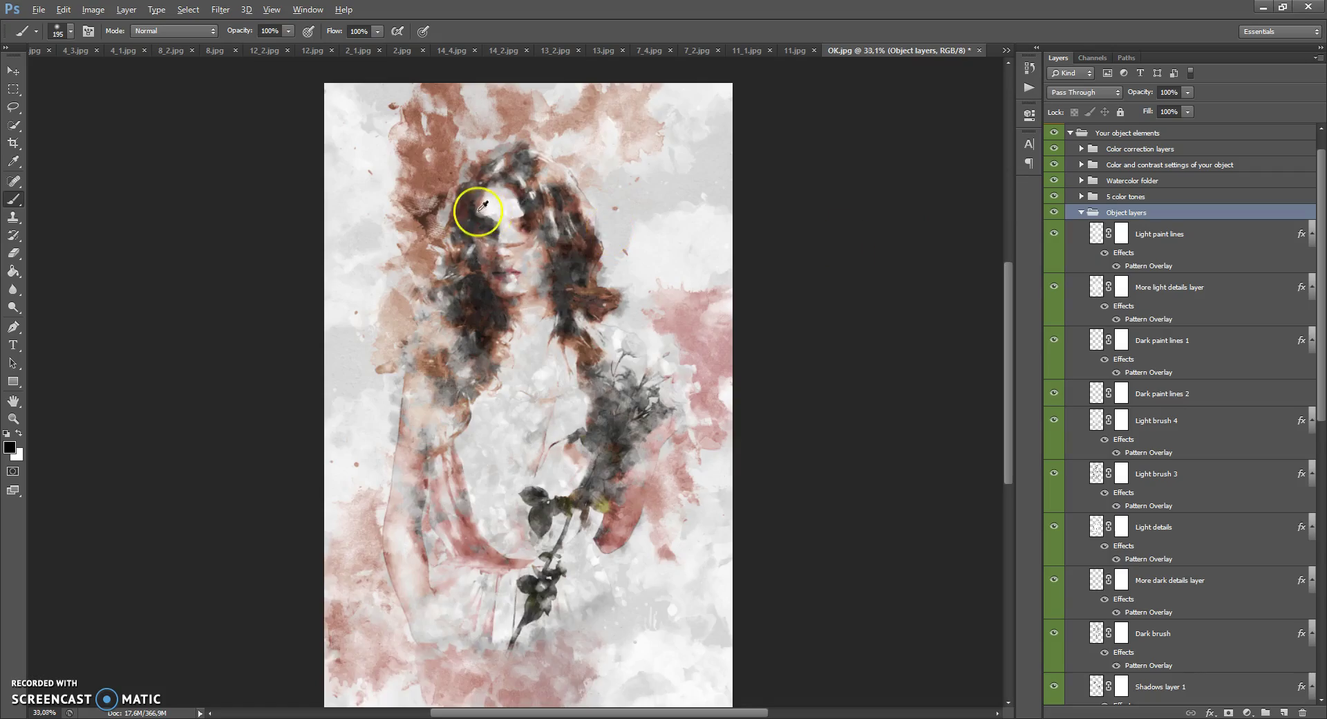
Step: Examine the effect of "Dark paint lines 1", "Light brush 4" and "Light brush 3" on the portrait by toggling their visibility
scroll(475, 208, "up", 1)
scroll(543, 204, "down", 1)
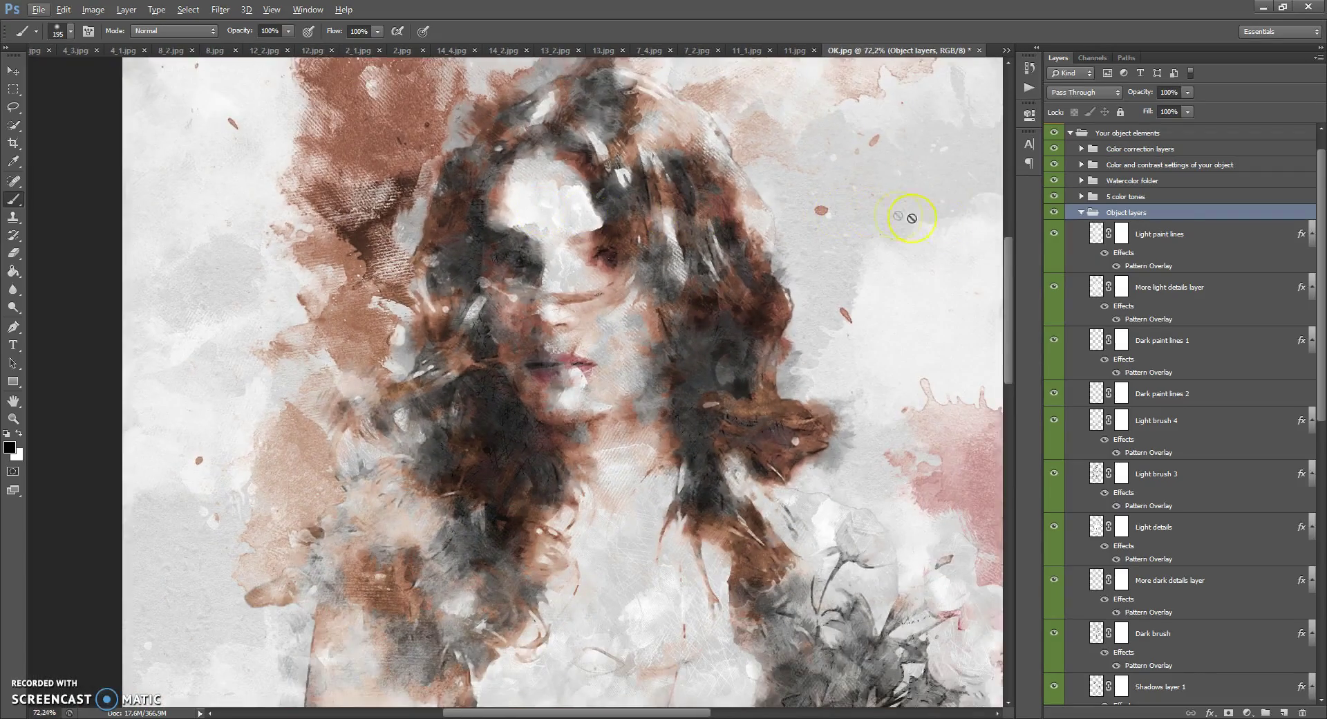
left_click(1054, 341)
left_click(1054, 340)
left_click(1054, 340)
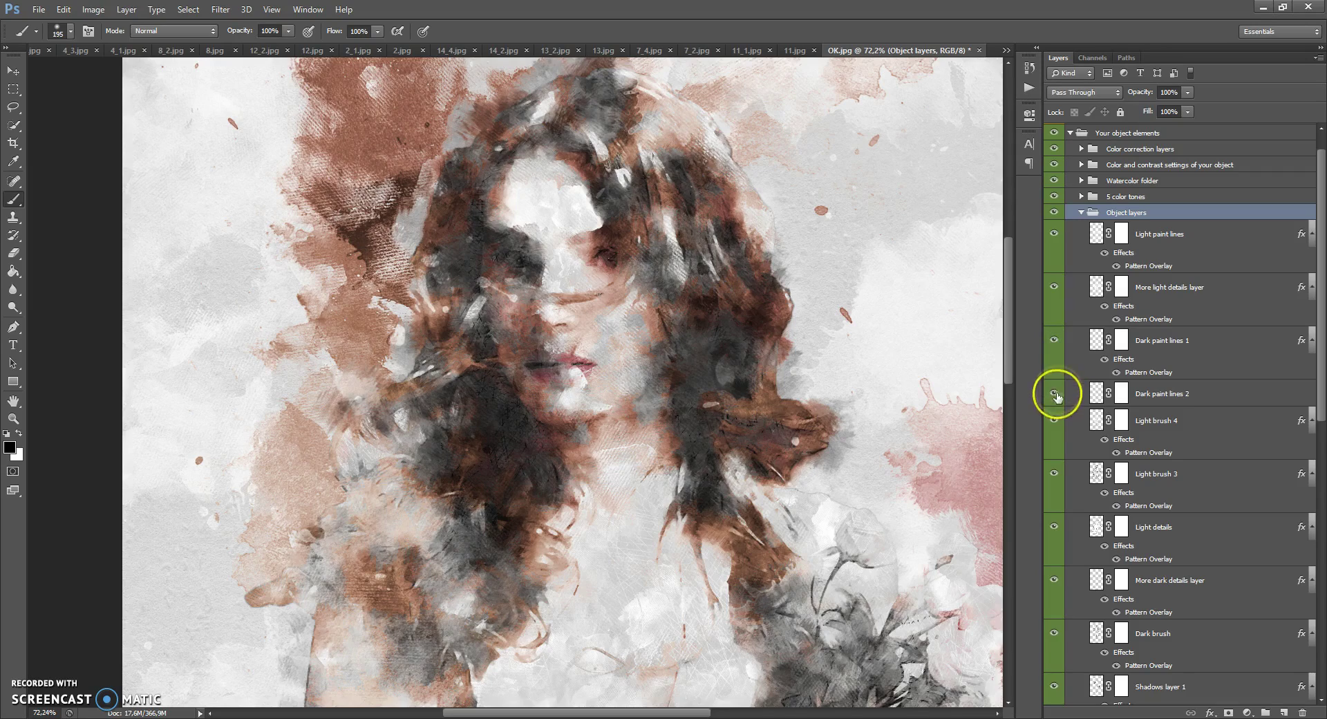
left_click(1055, 420)
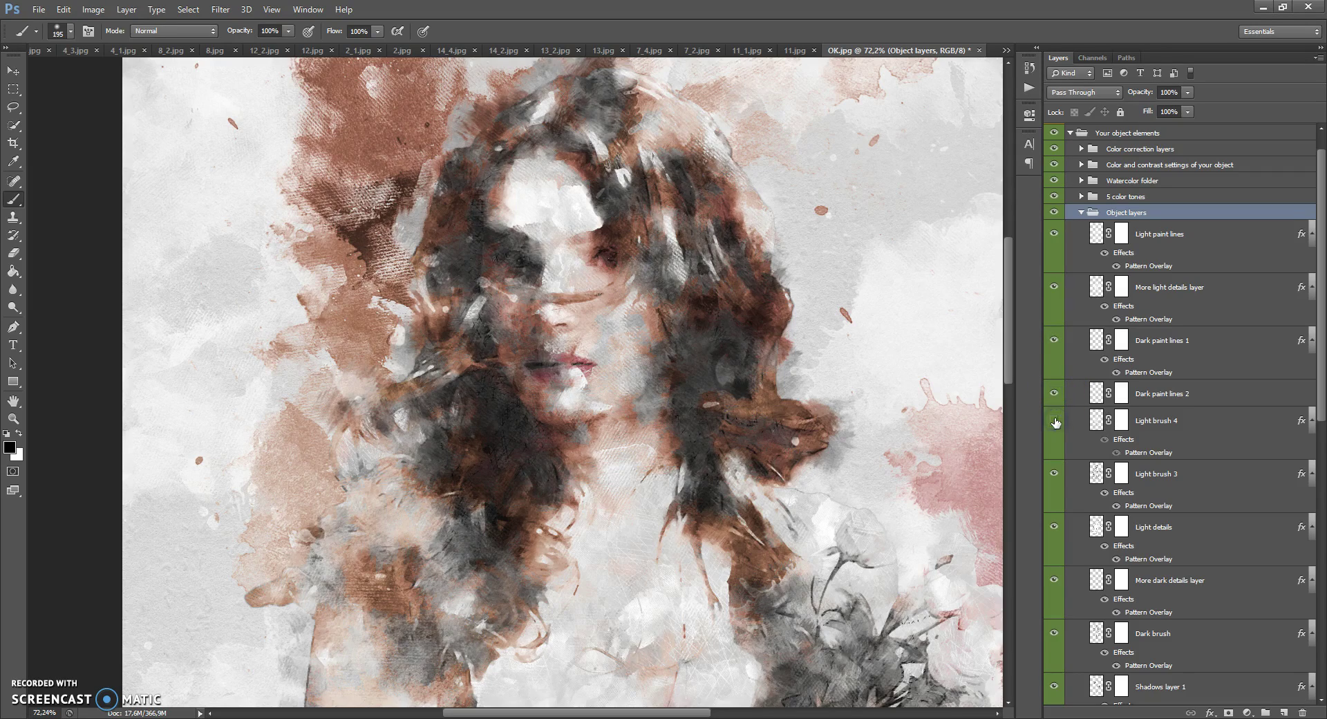
left_click(1054, 473)
left_click(1055, 474)
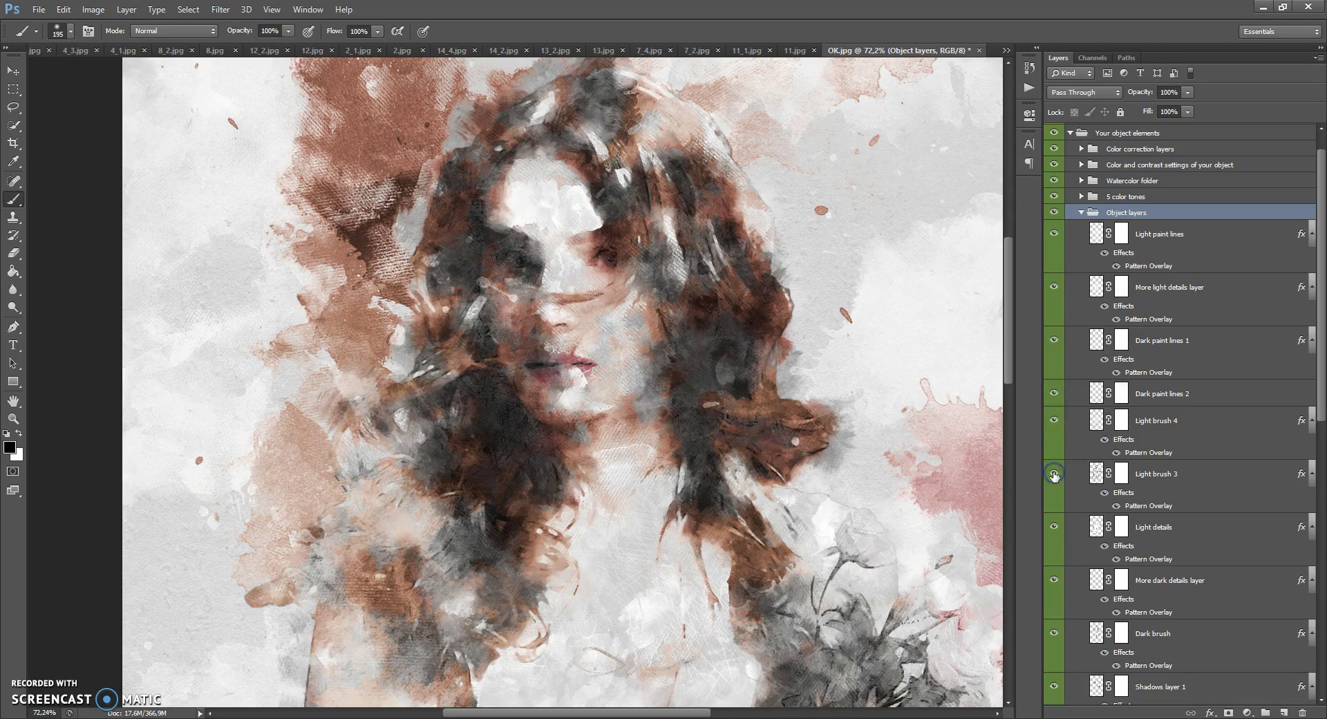
Step: Try hiding the "Light brush 3" strokes over the face with black on the layer mask, and restore them with white
left_click(1095, 473)
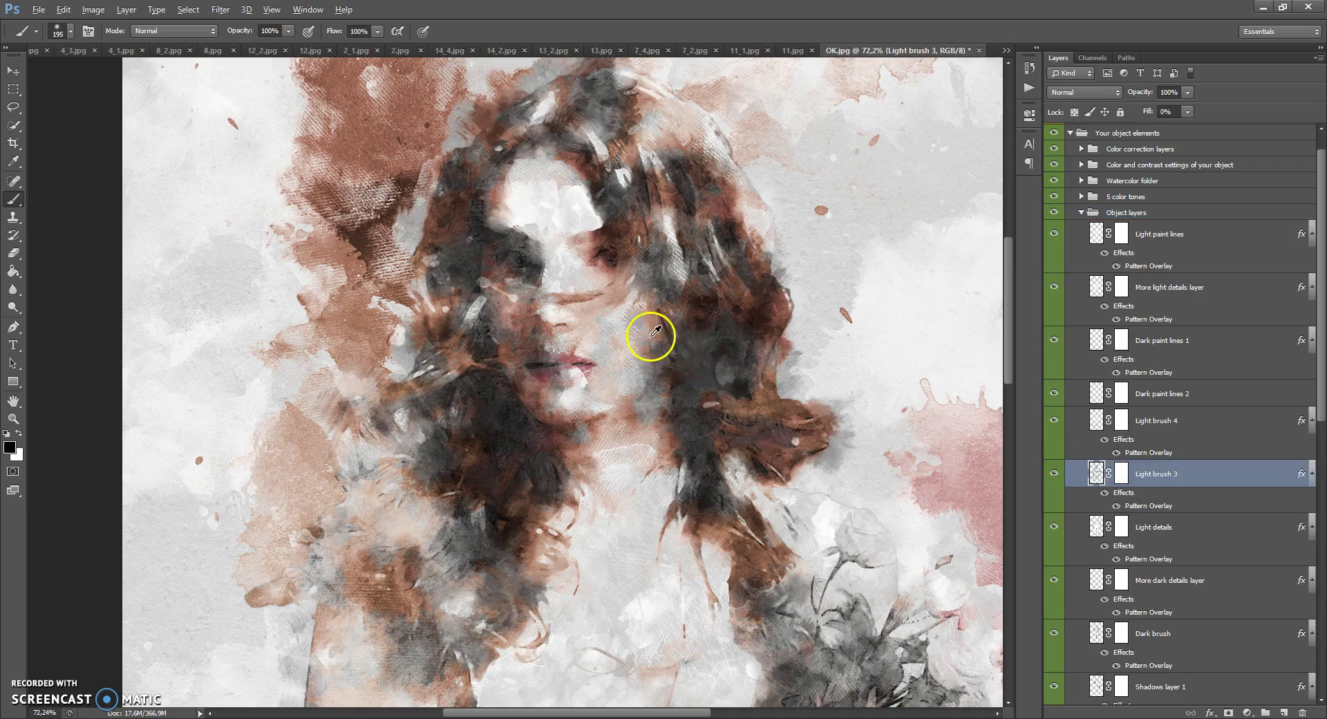
scroll(655, 332, "down", 2)
scroll(667, 295, "up", 1)
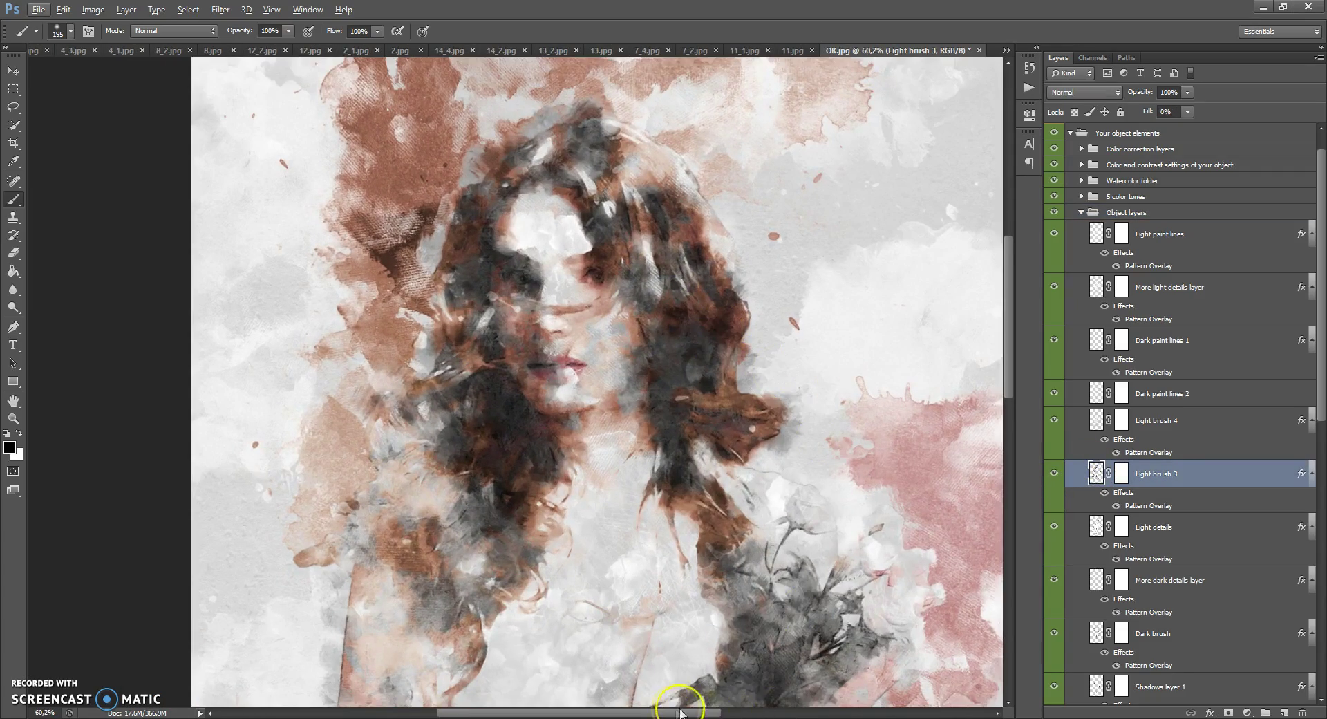
scroll(685, 702, "up", 1)
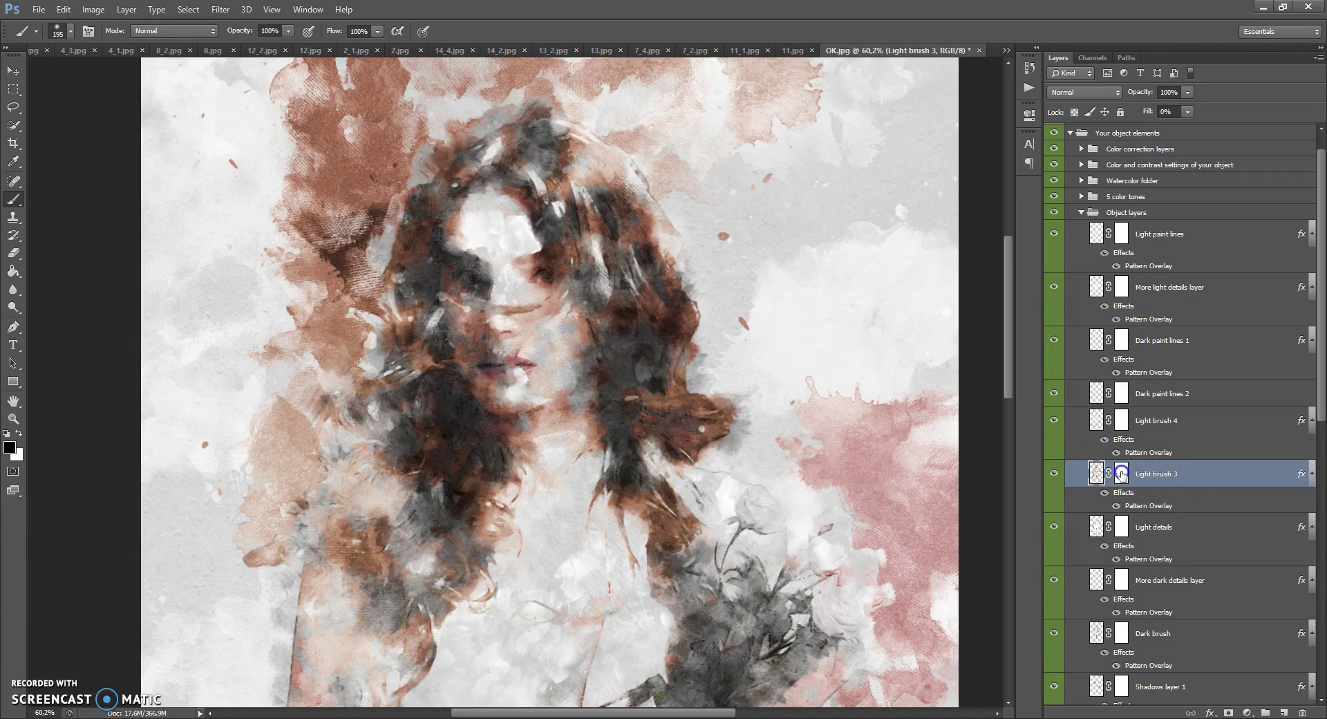
left_click(1122, 474)
key("x")
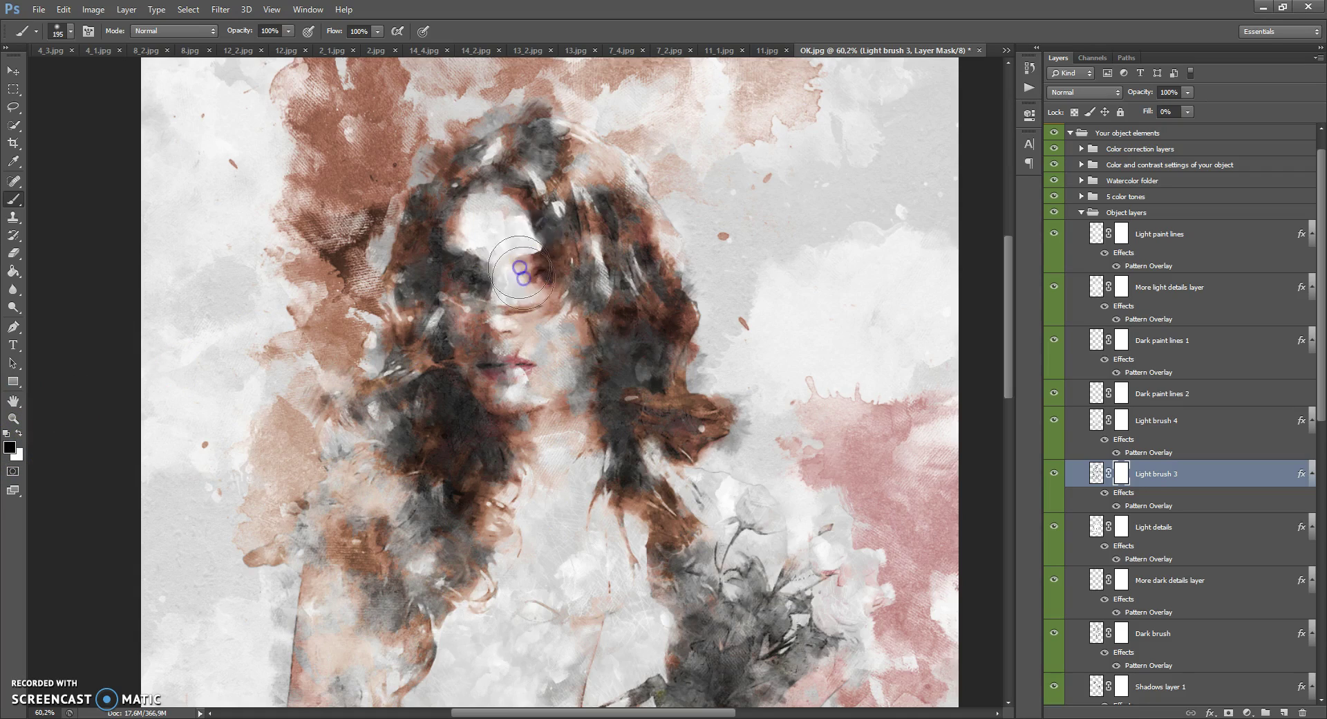
mouse_move(510, 273)
left_mouse_down()
mouse_move(477, 296)
mouse_move(561, 367)
mouse_move(543, 207)
mouse_move(504, 168)
mouse_move(526, 489)
left_mouse_up()
left_click_drag(546, 444, 509, 462)
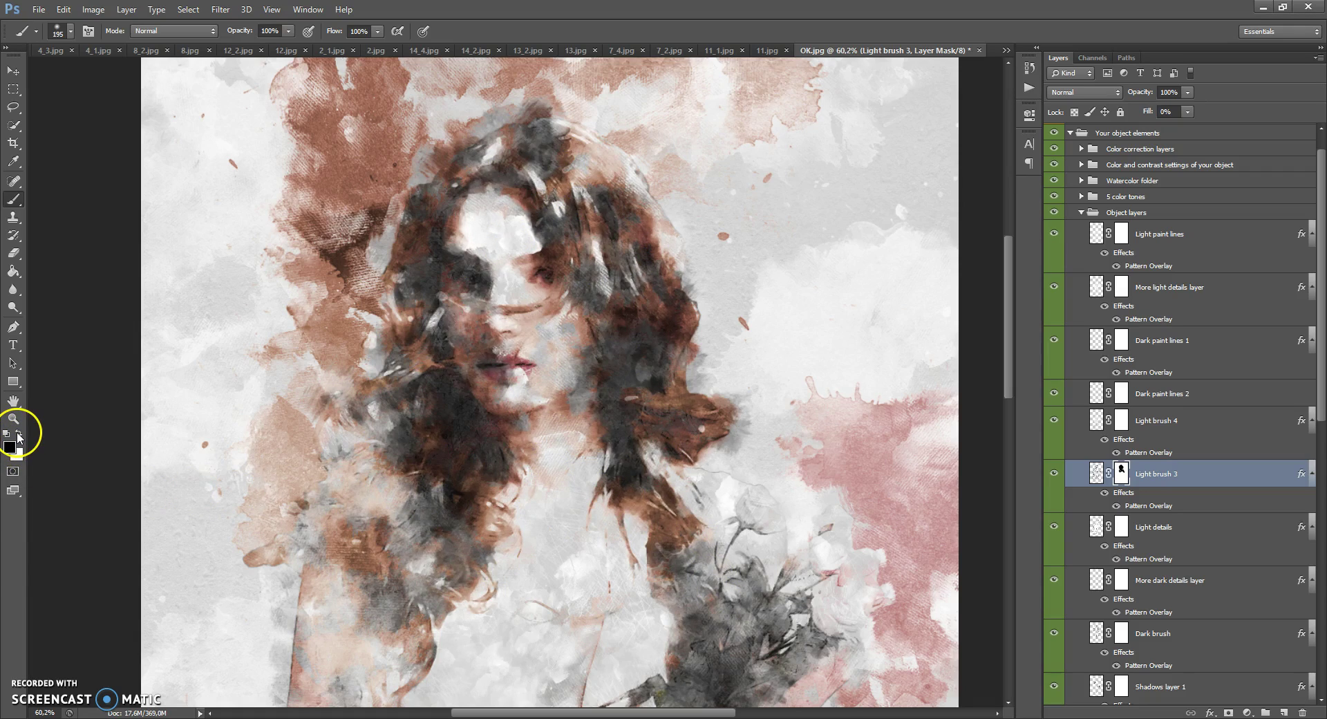
mouse_move(484, 461)
left_mouse_down()
mouse_move(680, 556)
mouse_move(522, 616)
mouse_move(450, 487)
mouse_move(584, 288)
mouse_move(529, 317)
mouse_move(417, 328)
mouse_move(467, 154)
mouse_move(587, 275)
mouse_move(648, 224)
mouse_move(608, 413)
mouse_move(660, 305)
mouse_move(433, 430)
mouse_move(388, 381)
left_mouse_up()
scroll(527, 288, "down", 2)
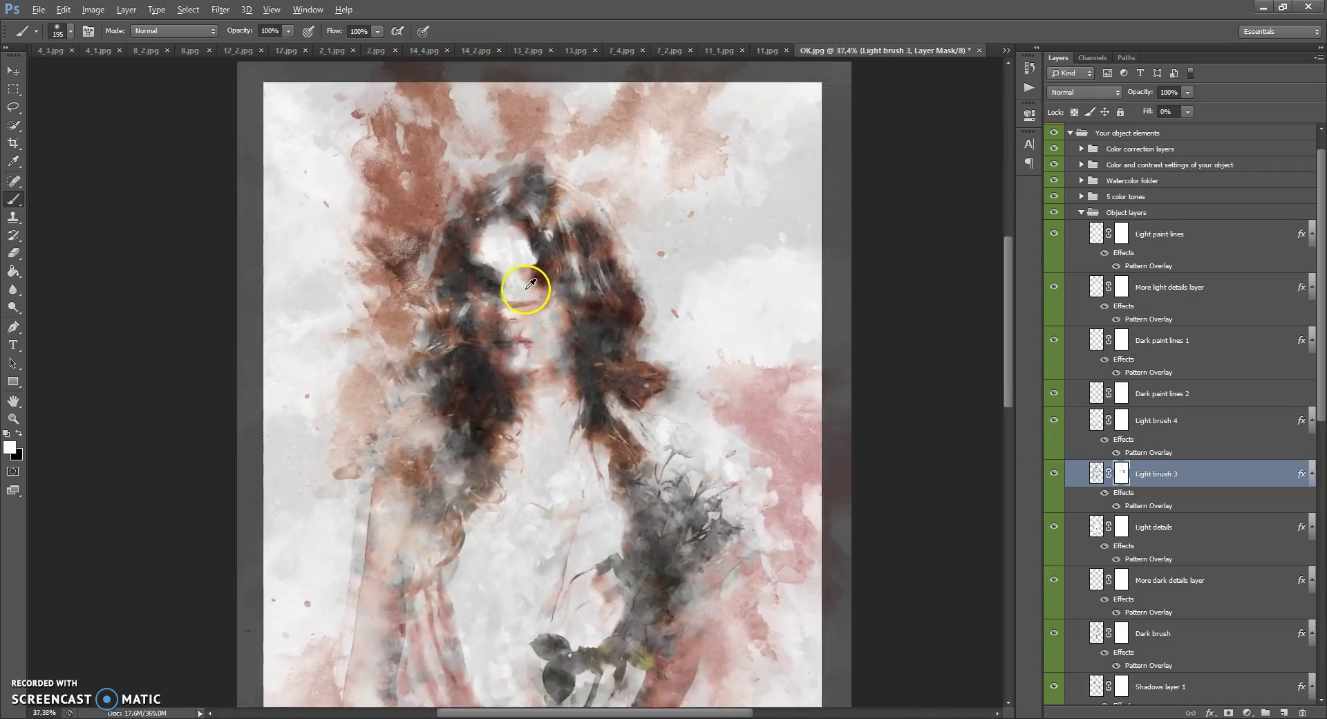
scroll(530, 284, "up", 1)
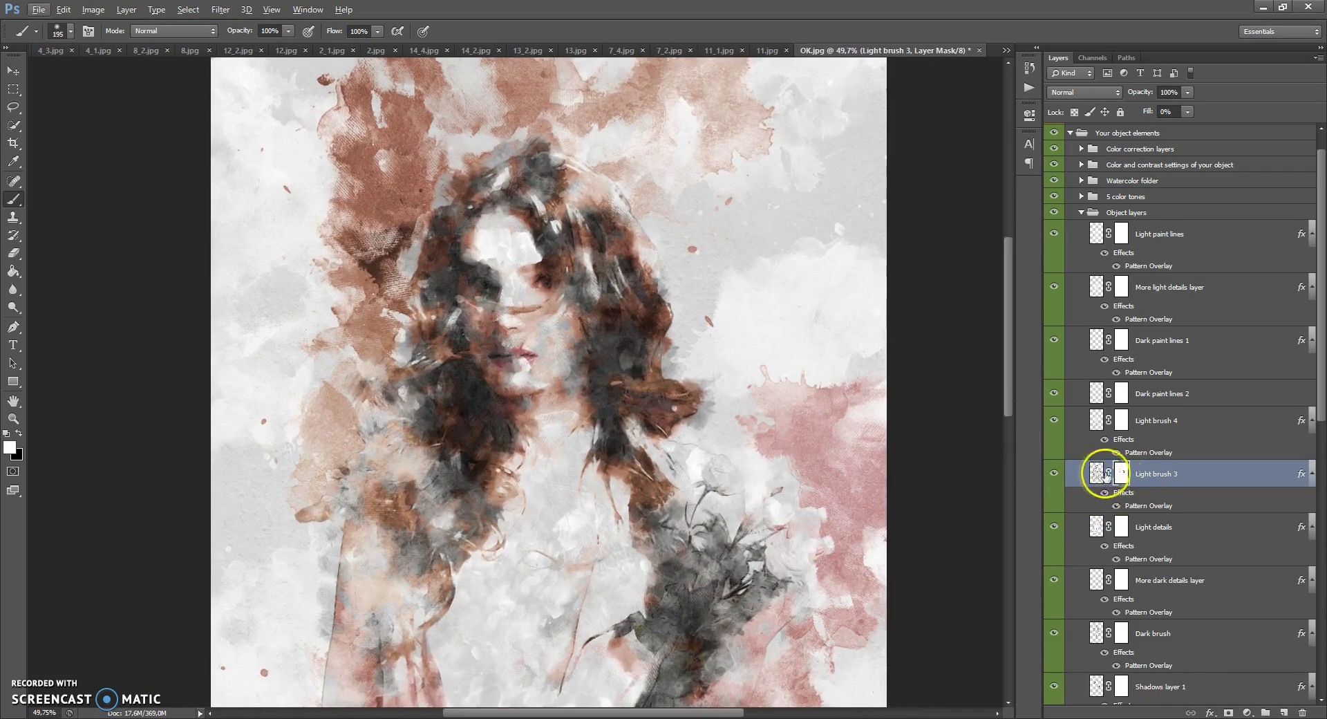
Step: Try black 000000 as the fill colour of the "White paint frame" layer, and cancel the colour change
scroll(1127, 511, "down", 10)
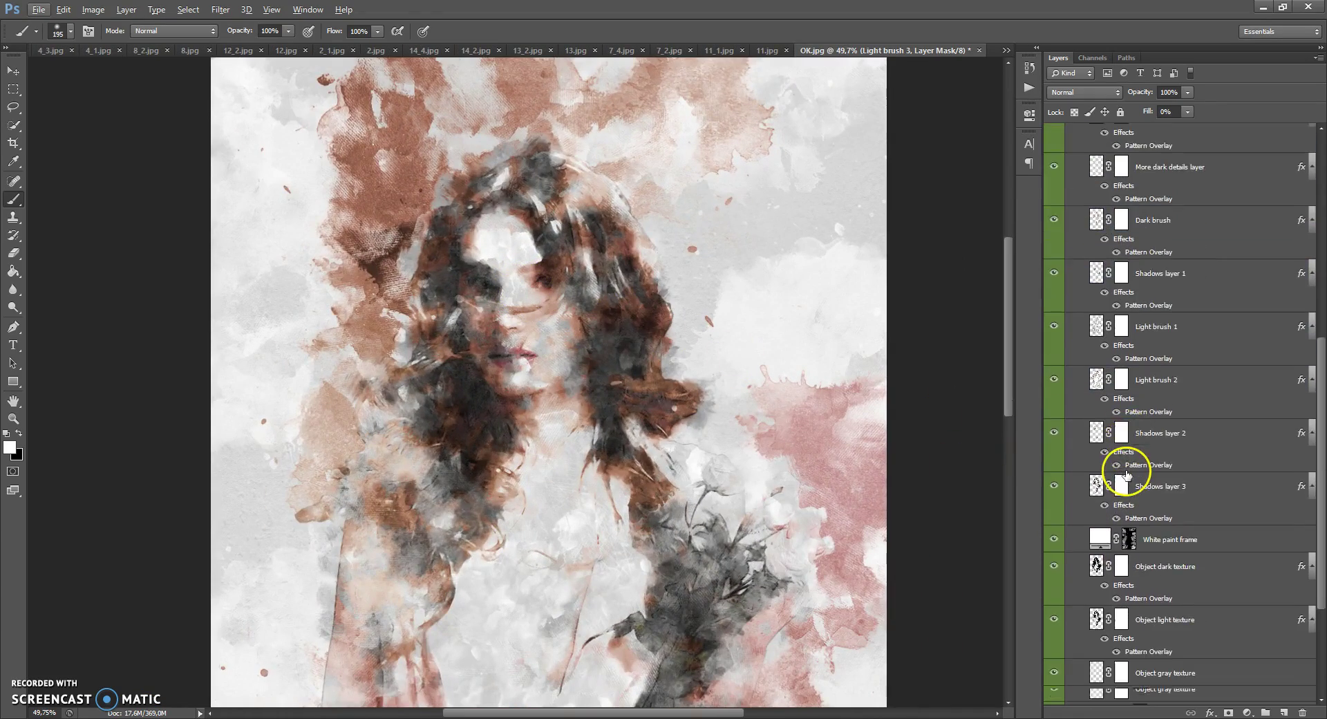
scroll(1125, 473, "down", 1)
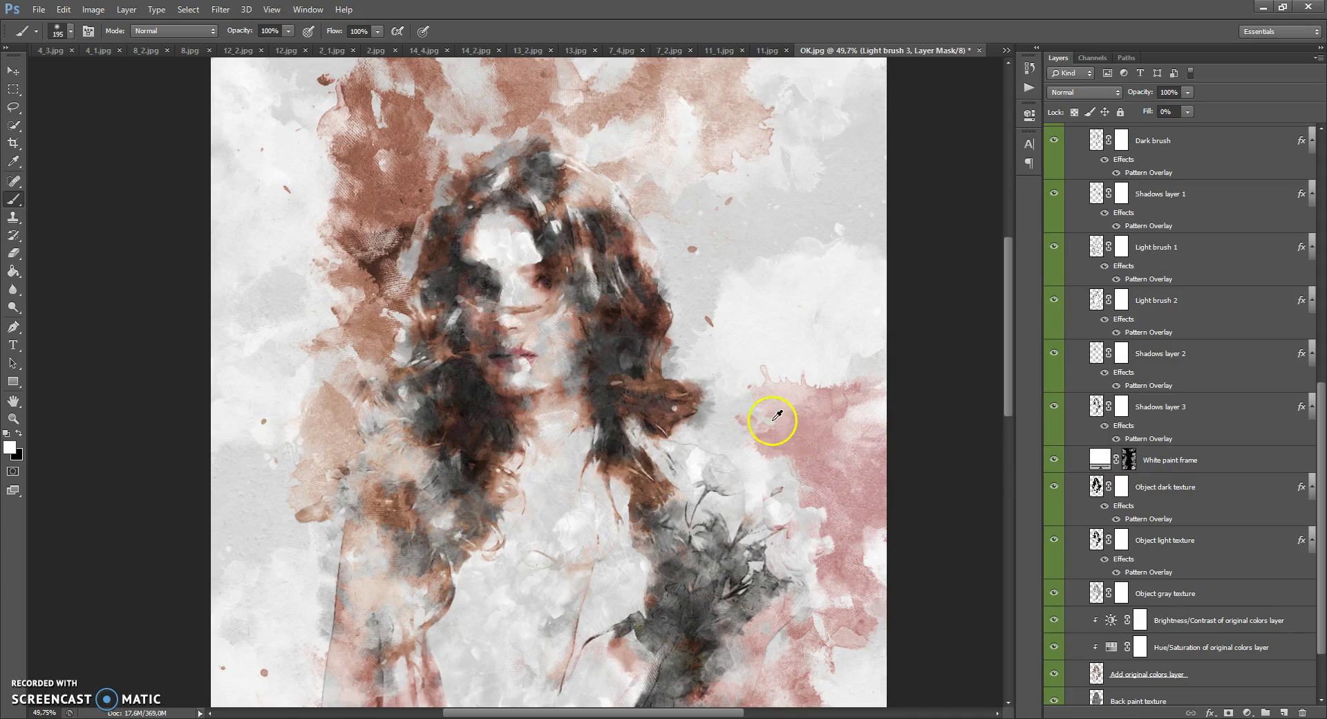
scroll(764, 422, "down", 5)
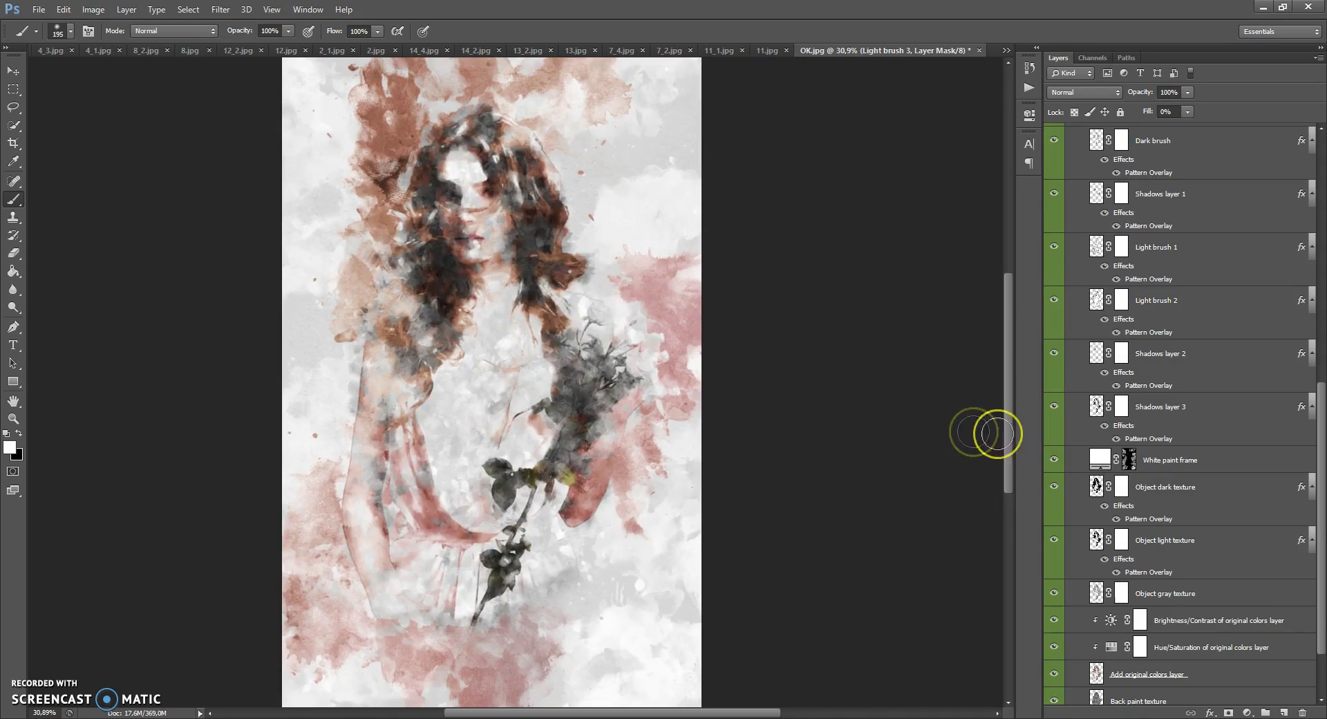
double_click(1100, 459)
mouse_move(902, 297)
left_mouse_down()
mouse_move(899, 255)
mouse_move(940, 212)
mouse_move(938, 365)
mouse_move(712, 412)
left_mouse_up()
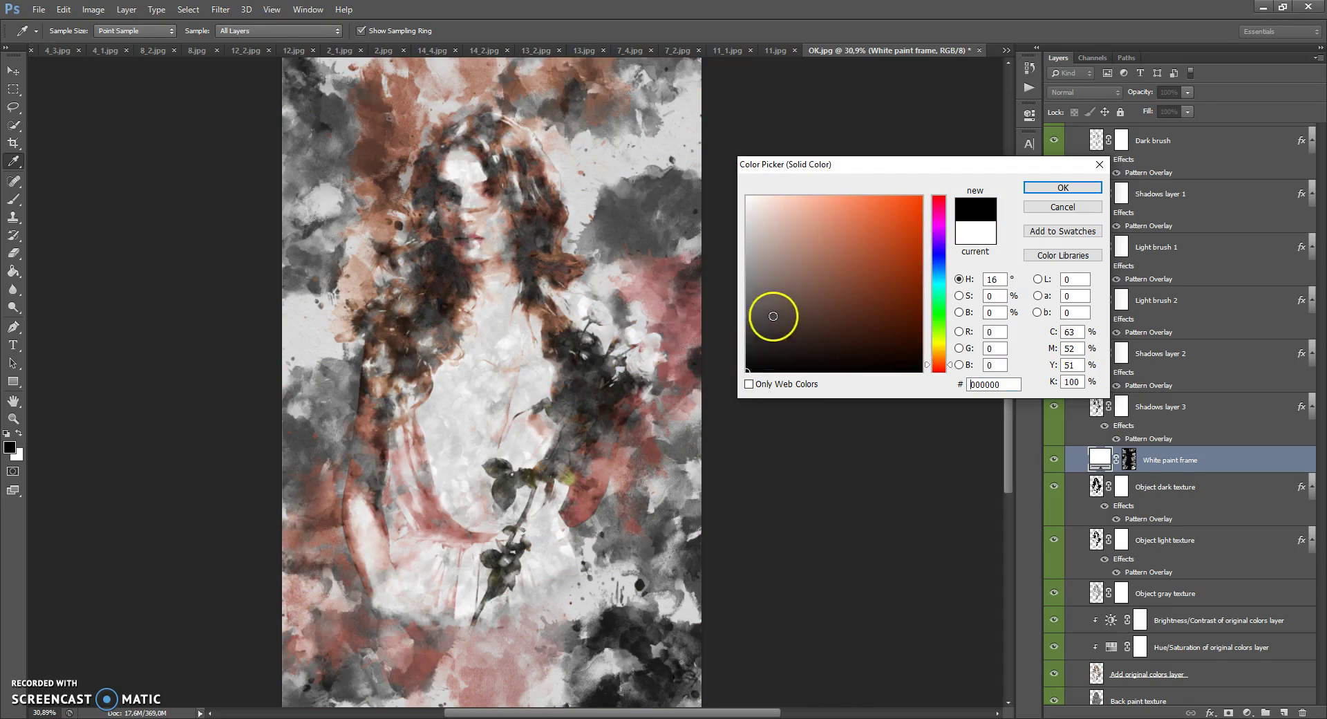
left_click_drag(830, 277, 720, 139)
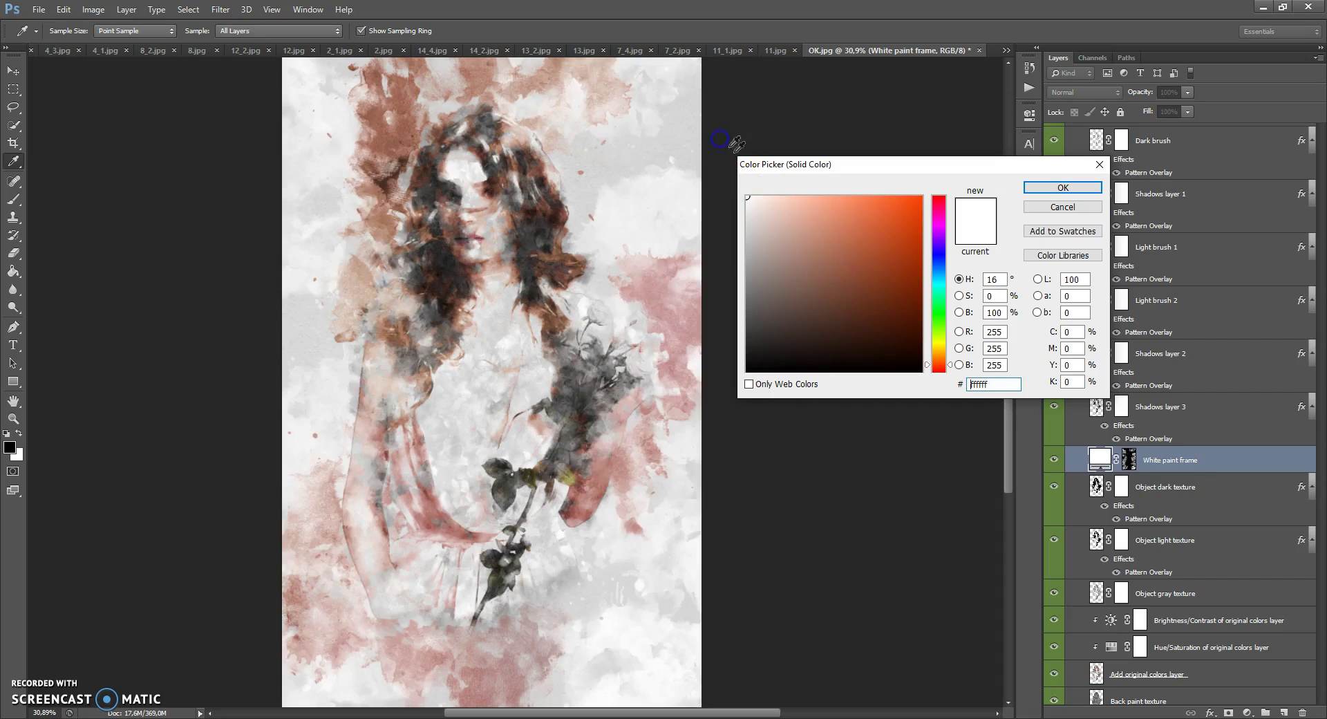
left_click(728, 388)
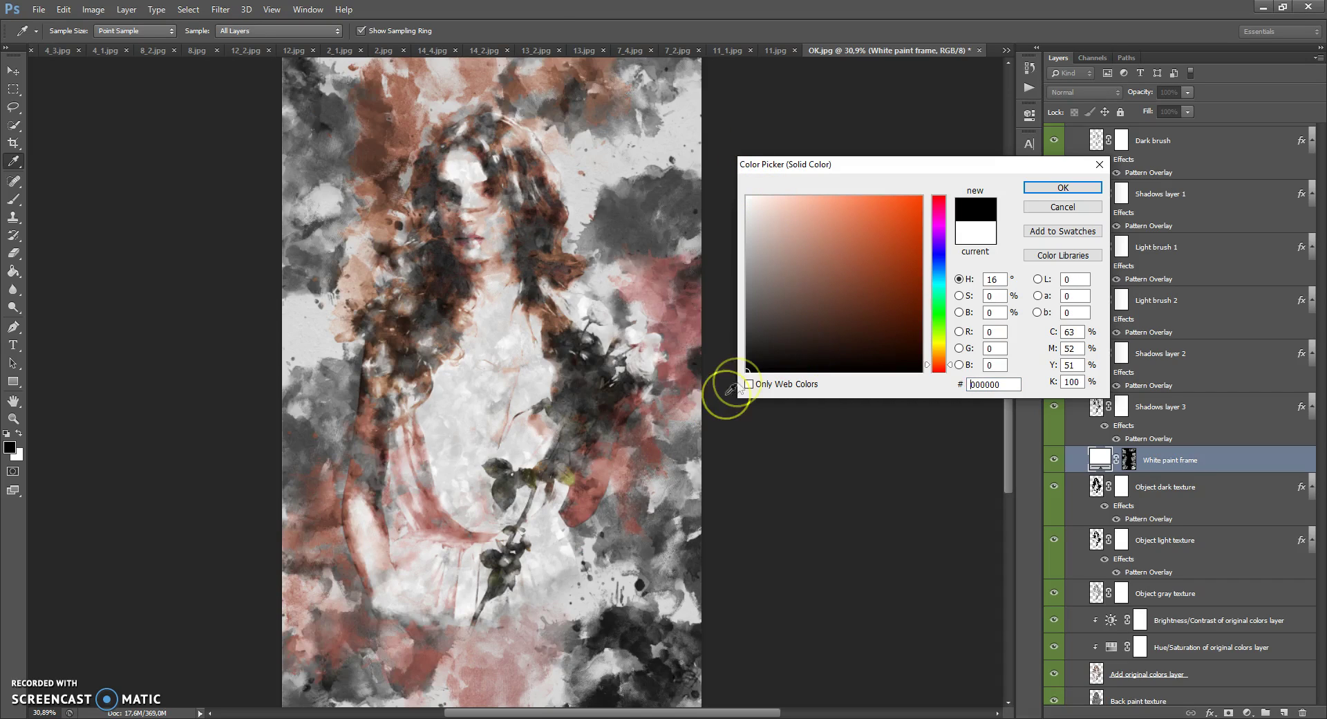
left_click(1047, 207)
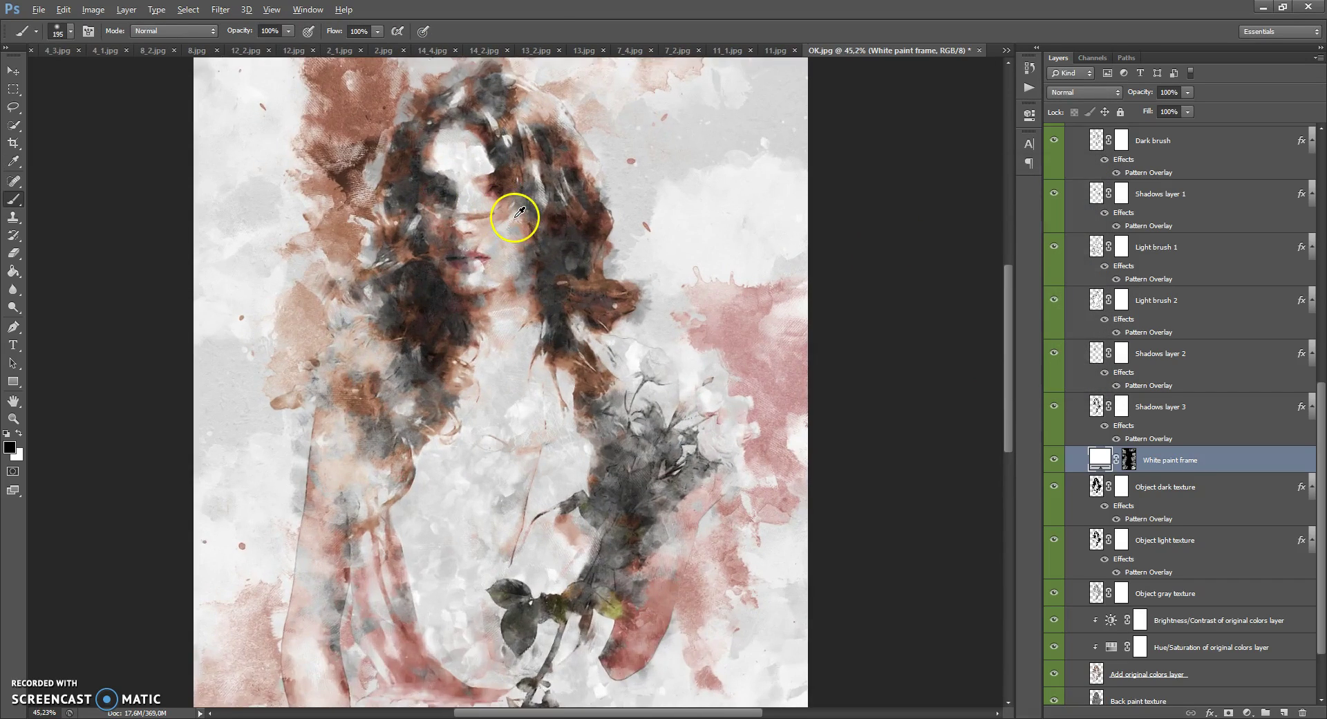
Step: Select the "Add original colors layer" and toggle its visibility to examine its effect on the portrait
scroll(520, 212, "up", 1)
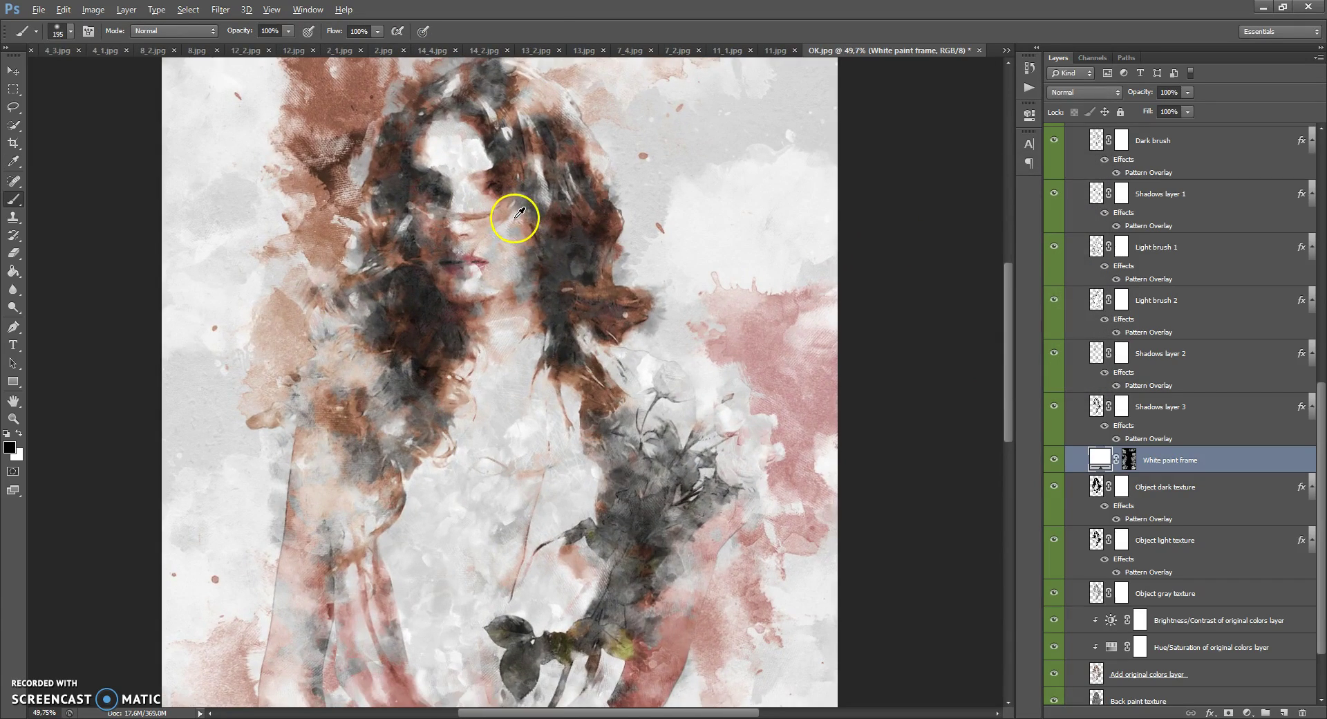
left_click_drag(1114, 457, 1118, 387)
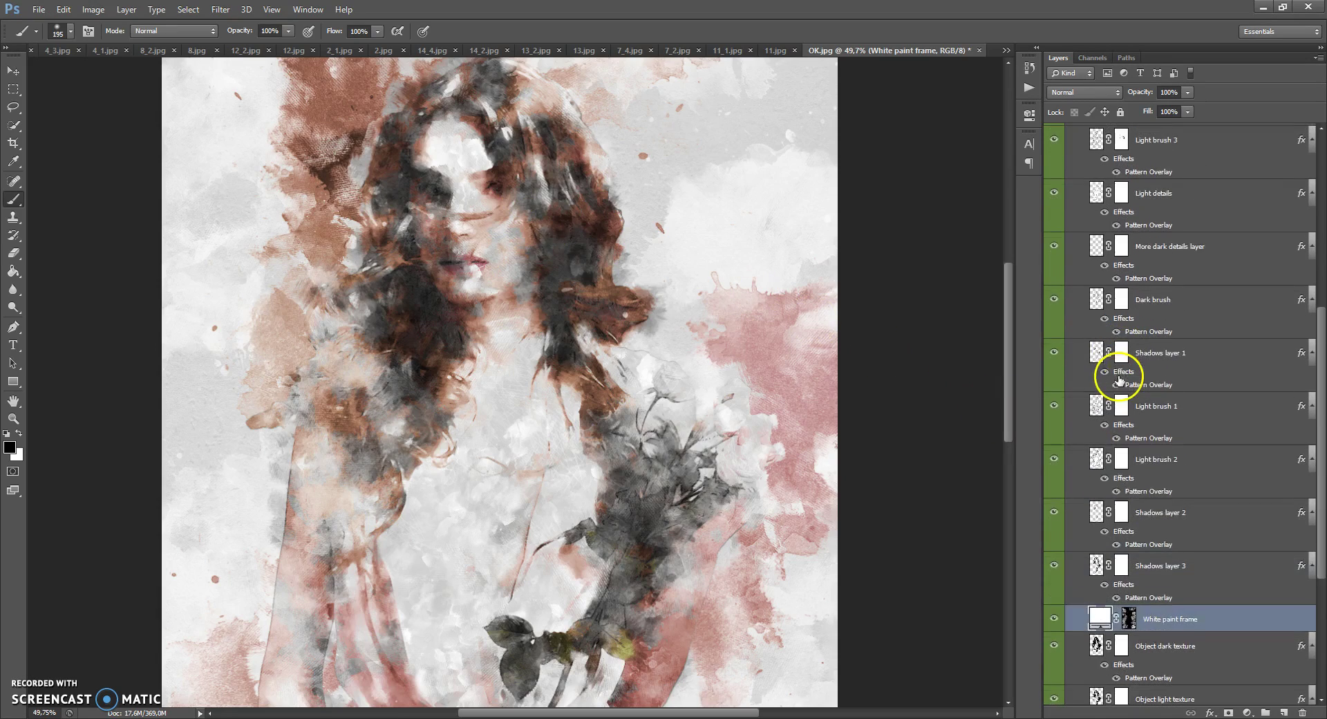
scroll(1118, 387, "down", 2)
scroll(1109, 394, "down", 1)
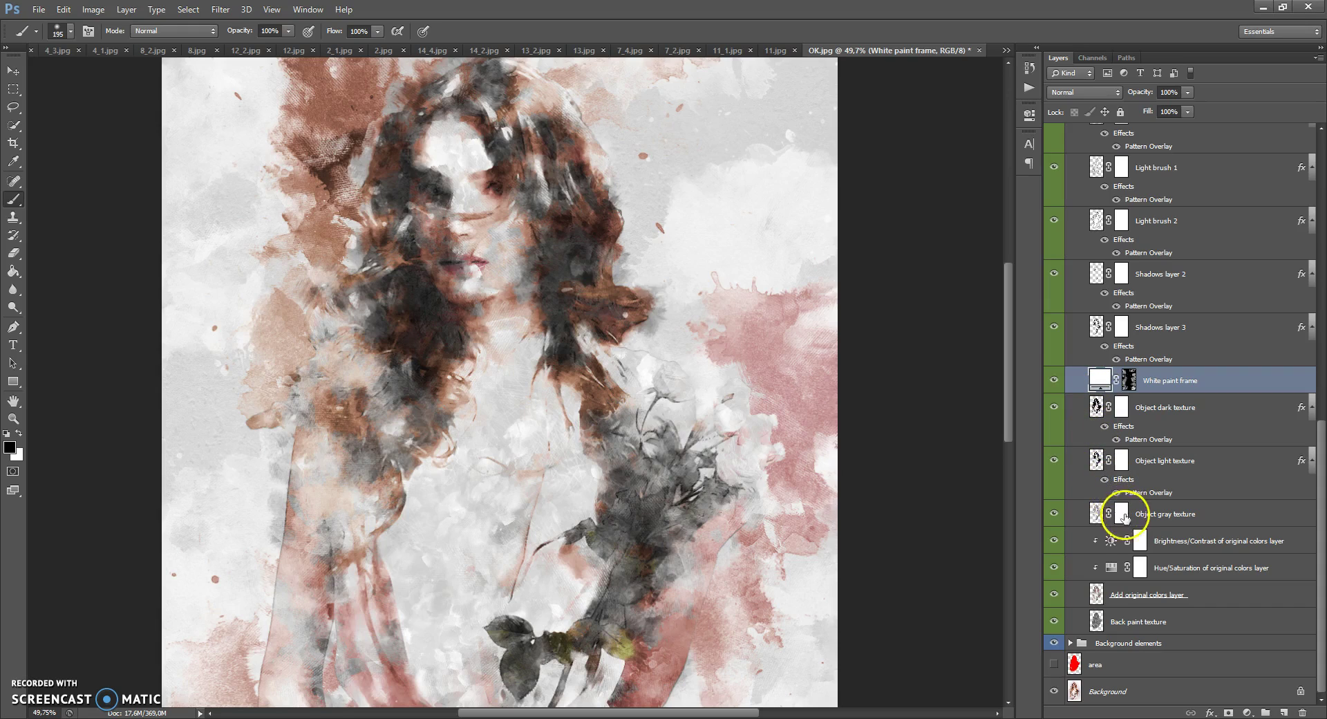
left_click(1098, 591)
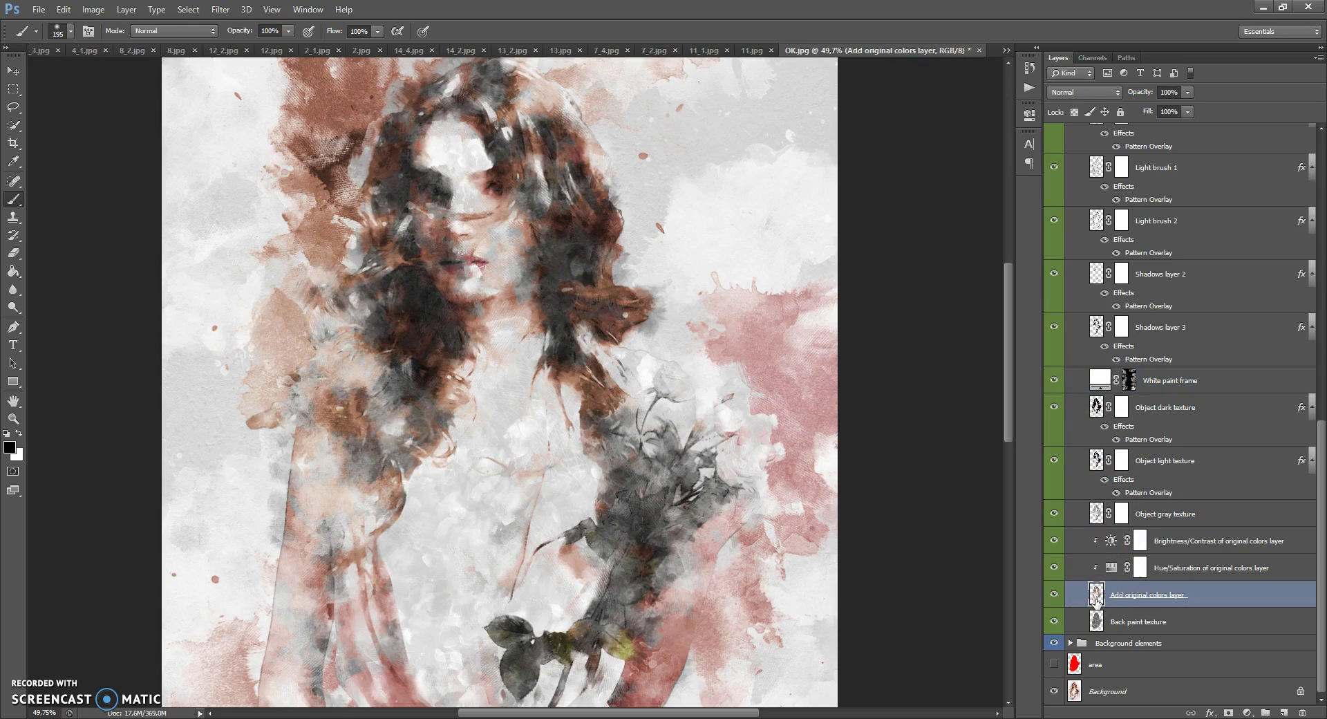
left_click(1054, 594)
left_click(1054, 594)
Step: Try hue -63 and a lower saturation on the "Hue/Saturation of original colors layer" adjustment, and reset both values to 0
left_click(1111, 568)
left_click(1054, 380)
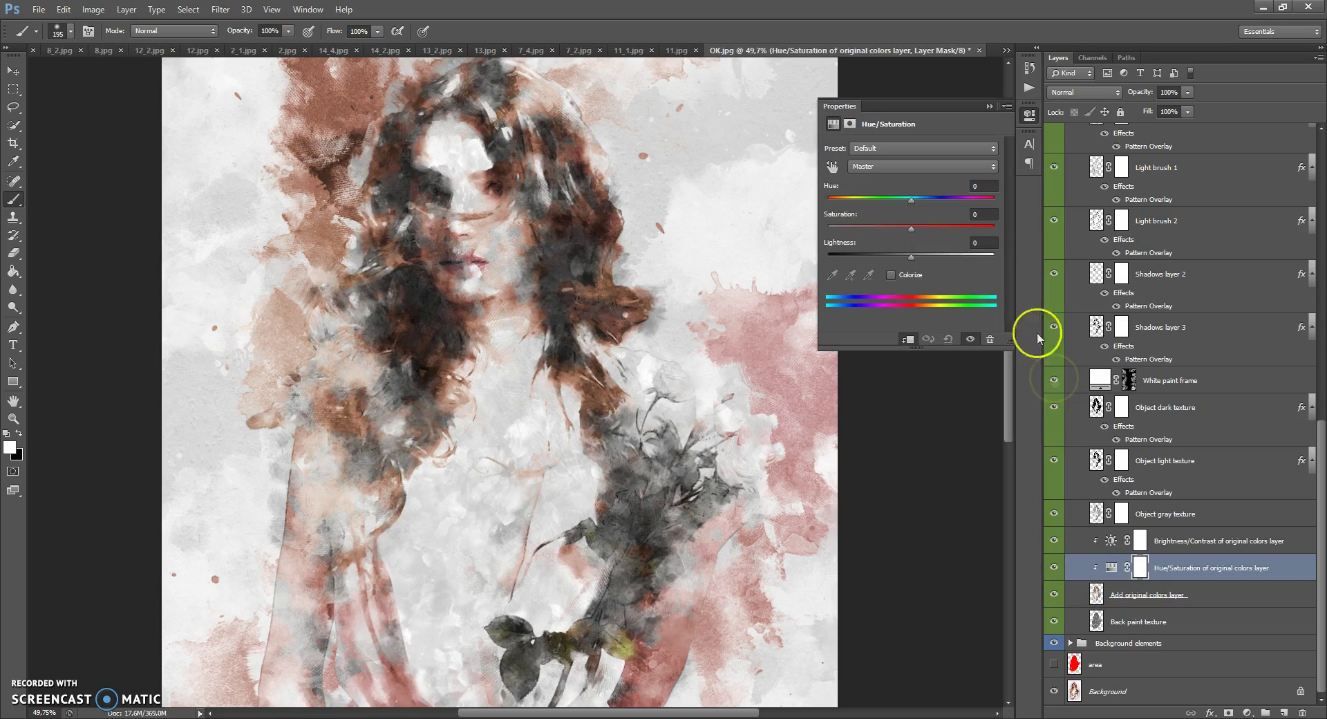
left_click_drag(953, 197, 862, 200)
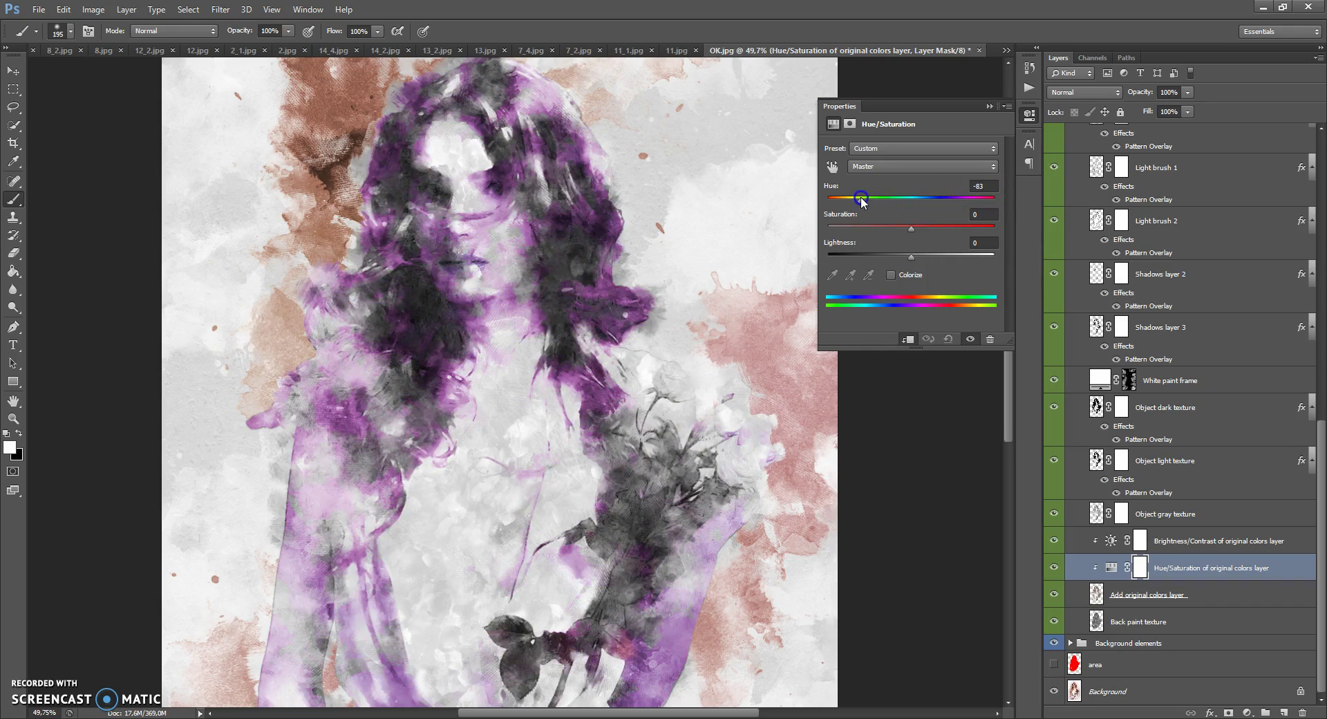
double_click(980, 185)
type("0")
left_click_drag(917, 227, 845, 234)
double_click(982, 215)
type("0")
left_click(990, 105)
Step: Try brightness 145 on the "Brightness/Contrast of original colors layer" adjustment, and bring the brightness back close to 0
left_click(1112, 543)
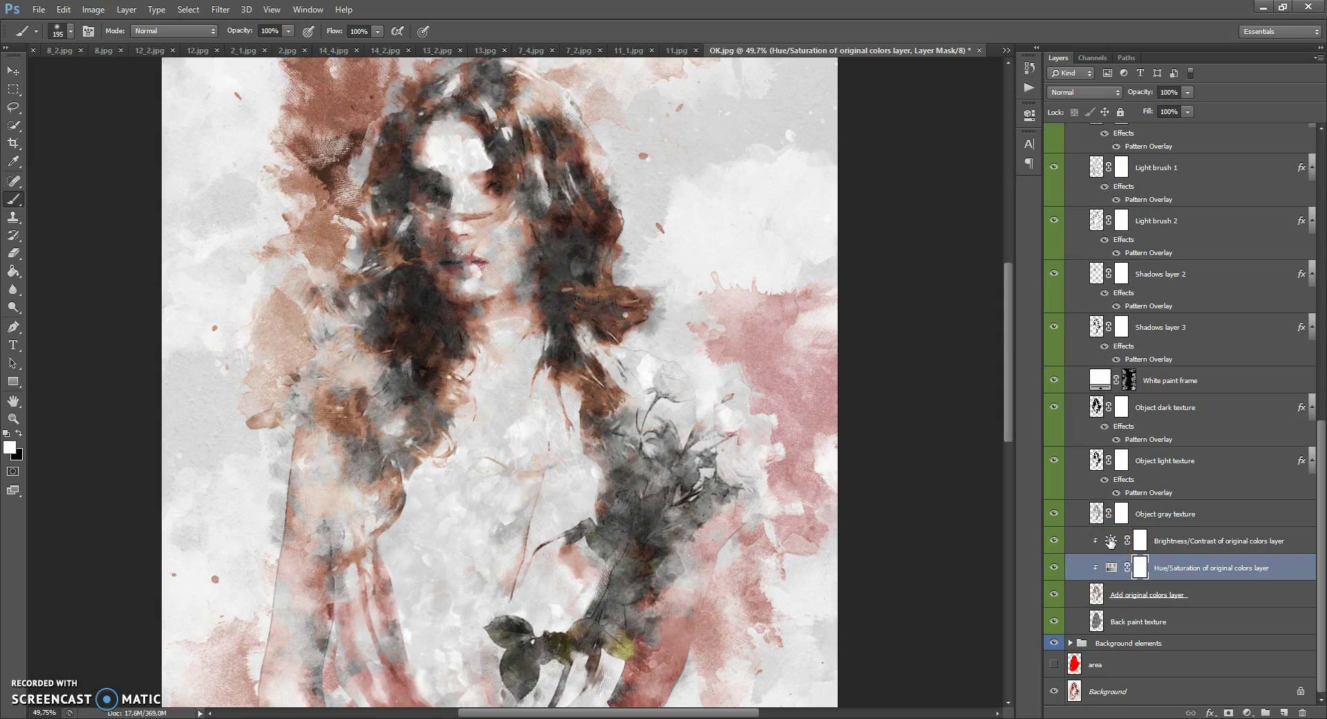
double_click(1110, 541)
left_click_drag(913, 181, 994, 196)
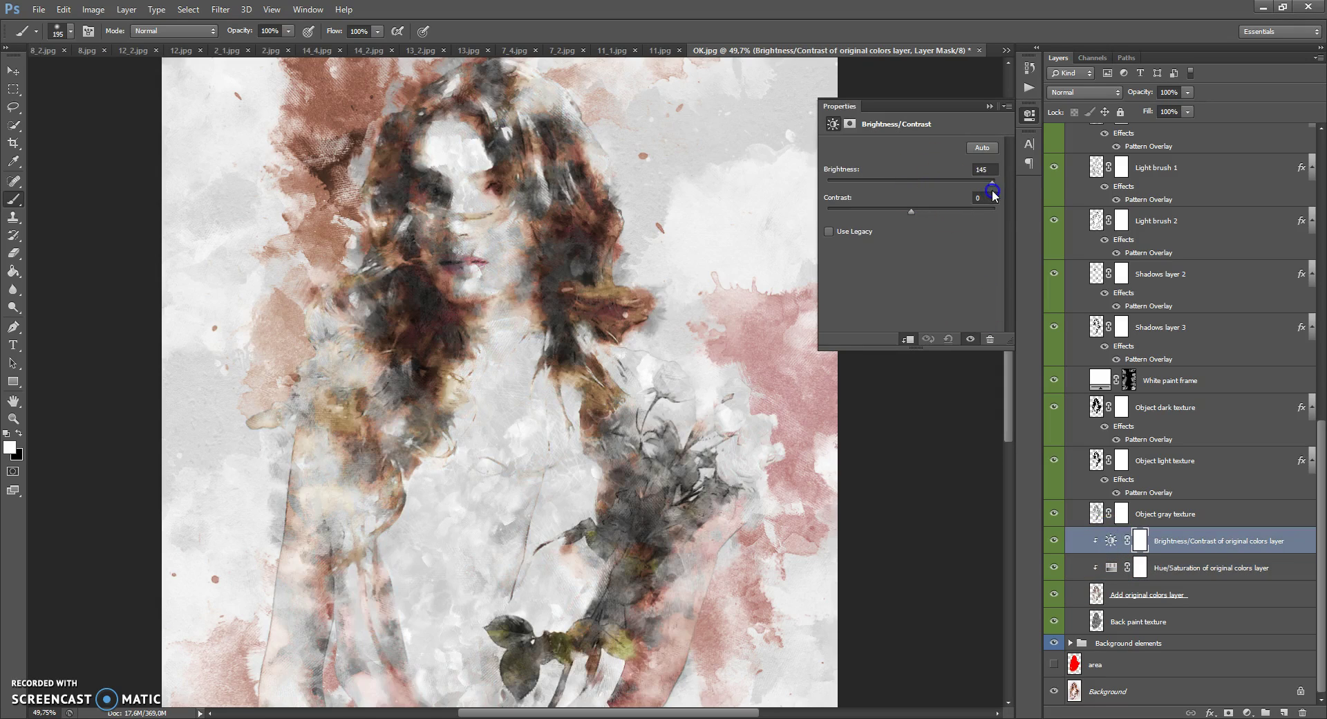
left_click_drag(834, 188, 904, 193)
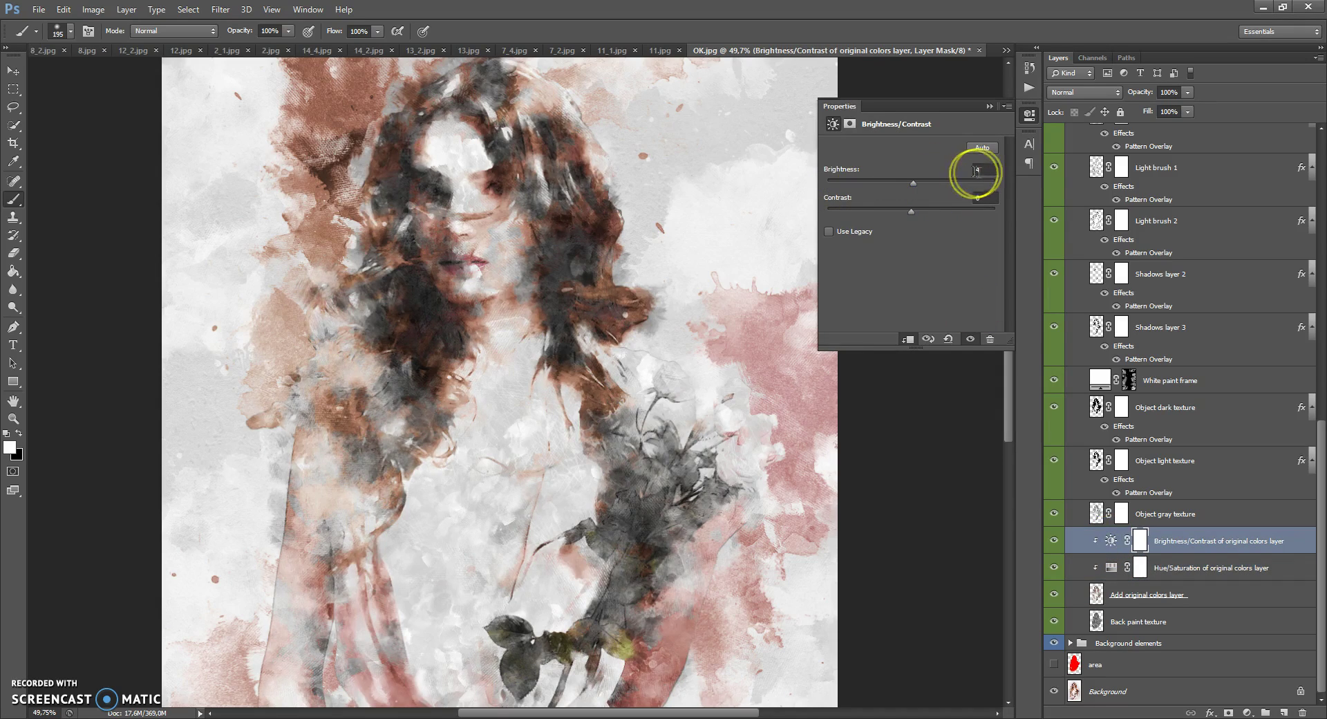
left_click(988, 104)
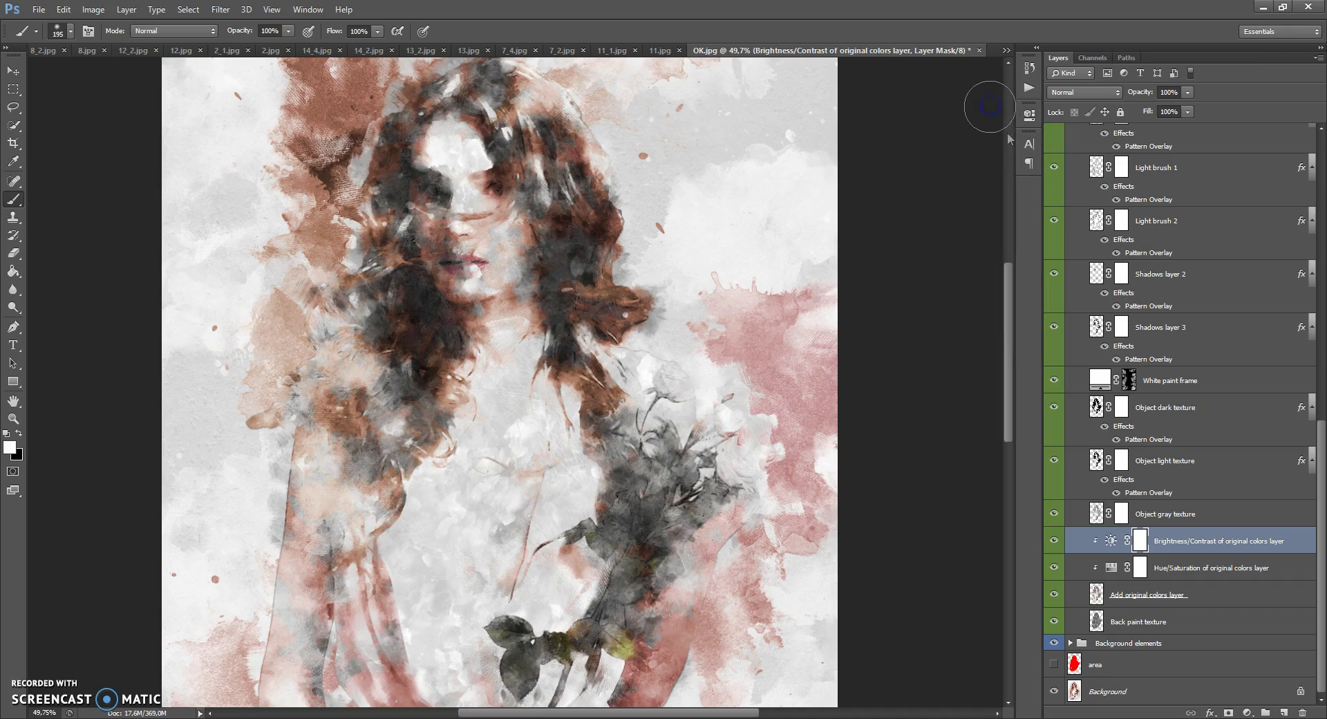
Step: Collapse the "Object layers" group, expand the "5 color tones" group and select the "Add color tone 1" layer
scroll(1144, 432, "up", 15)
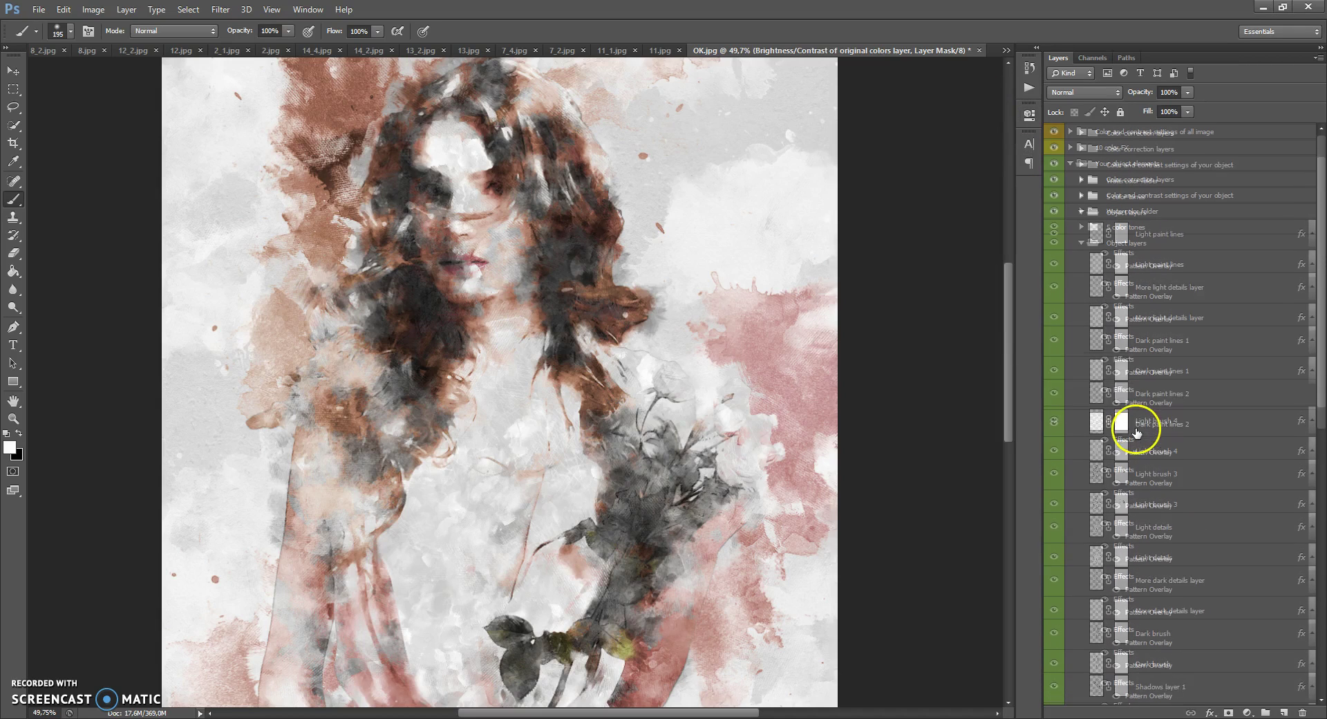
left_click(1081, 243)
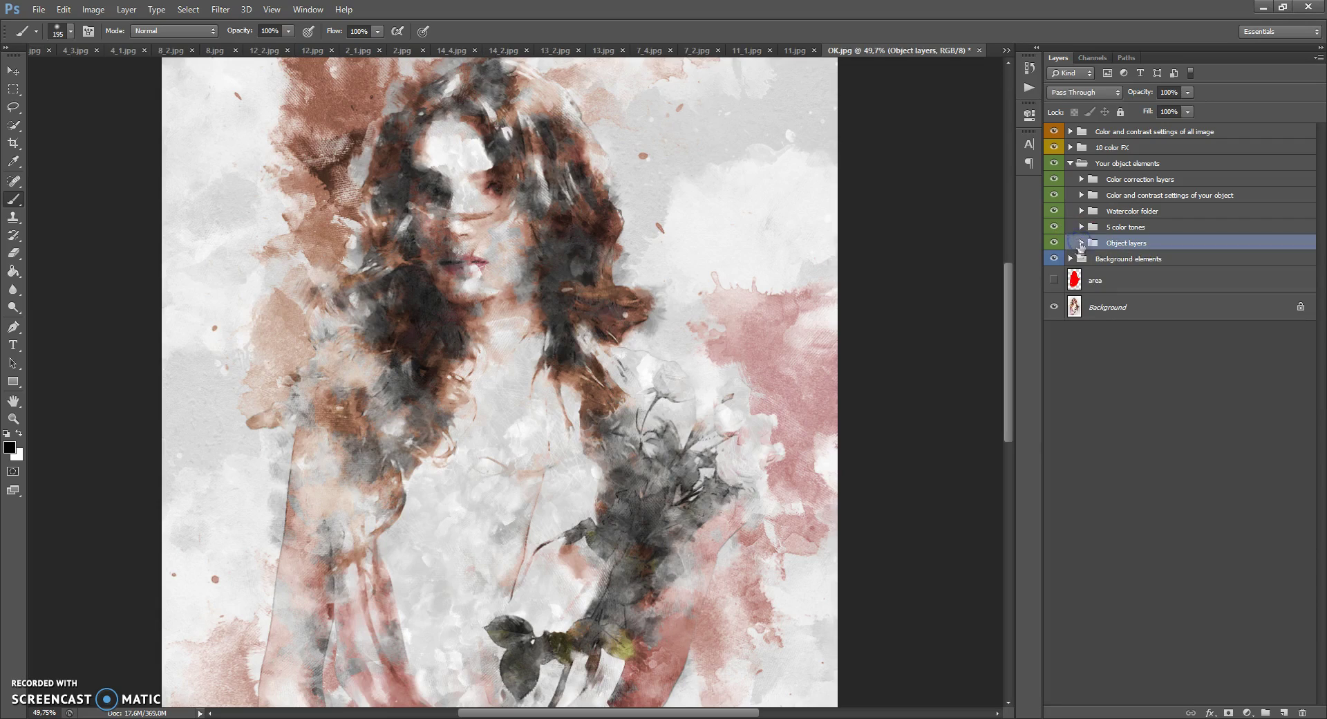
left_click(1106, 228)
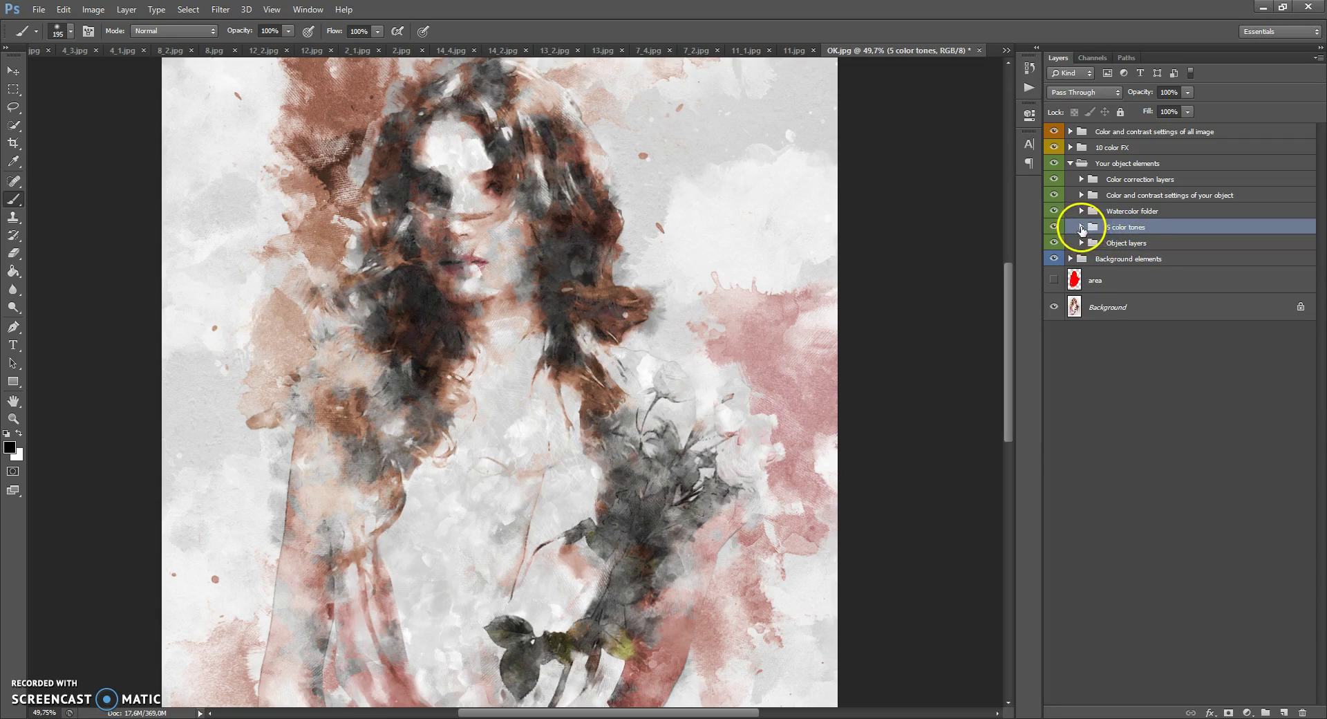
left_click(1081, 227)
left_click(1099, 244)
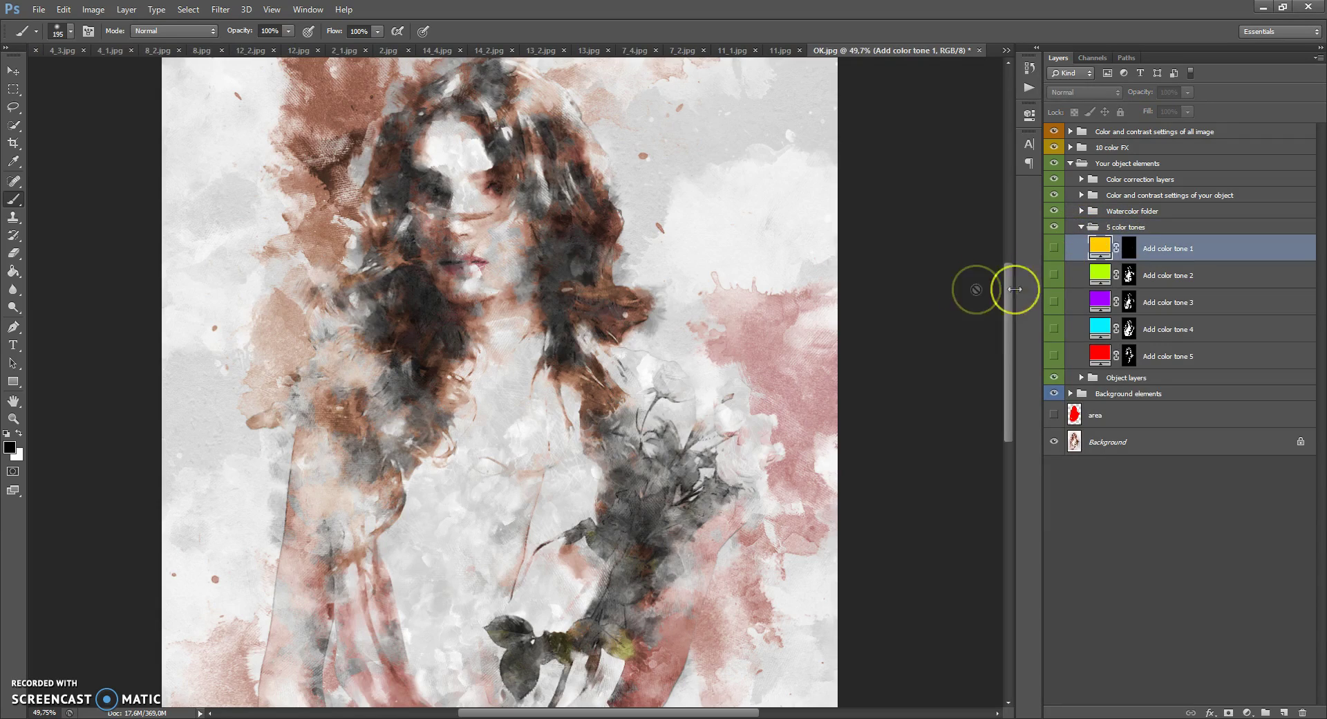
Step: Go through the color tone layers from 2 to 5 and examine the portrait at different magnifications
left_click(1102, 356)
left_click(1101, 325)
left_click(1100, 302)
left_click(1100, 275)
left_click(1100, 302)
left_click(1100, 329)
left_click(1100, 356)
scroll(430, 269, "down", 3)
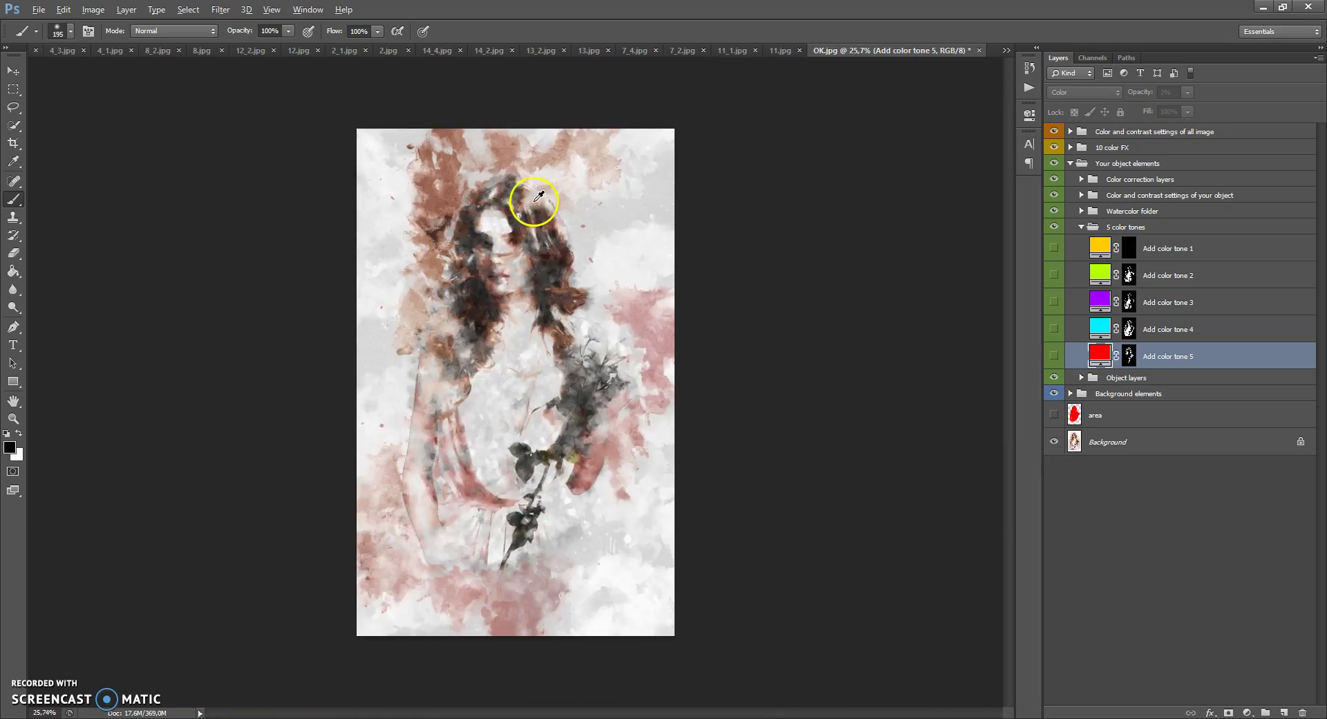
scroll(537, 197, "up", 1)
scroll(534, 249, "up", 2)
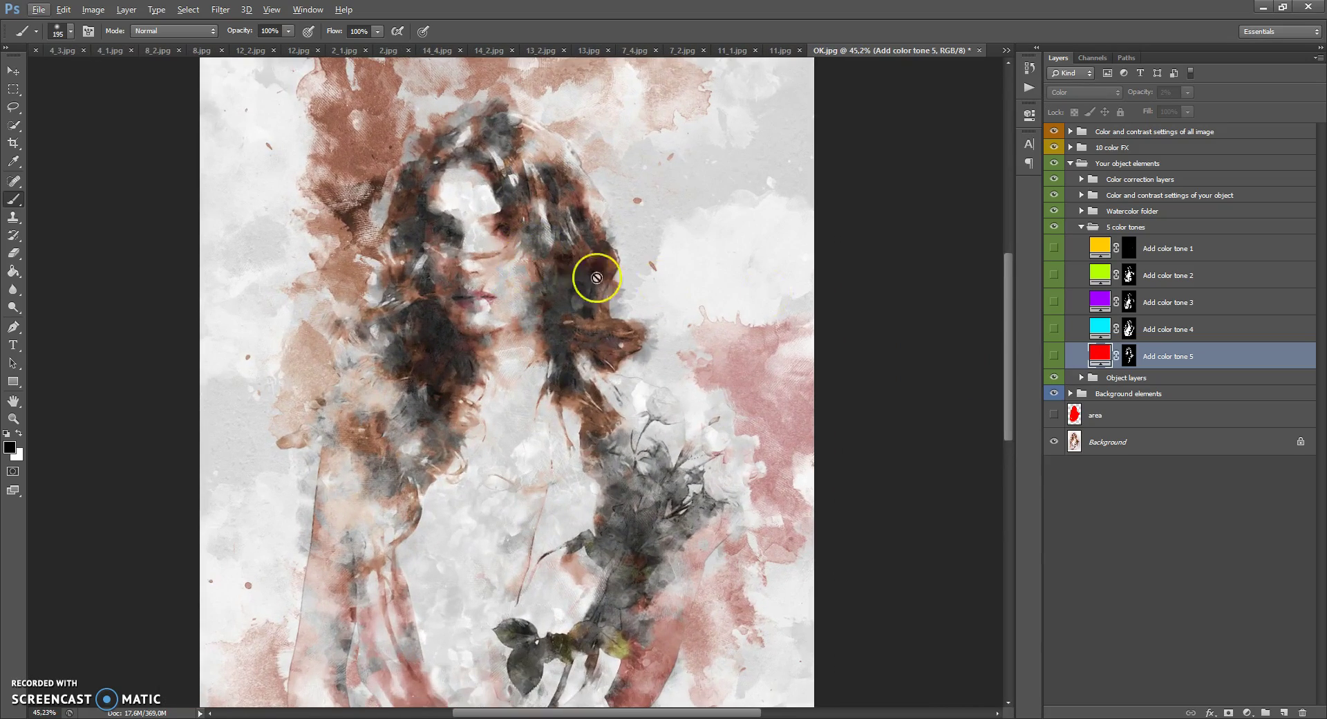
scroll(504, 296, "up", 2)
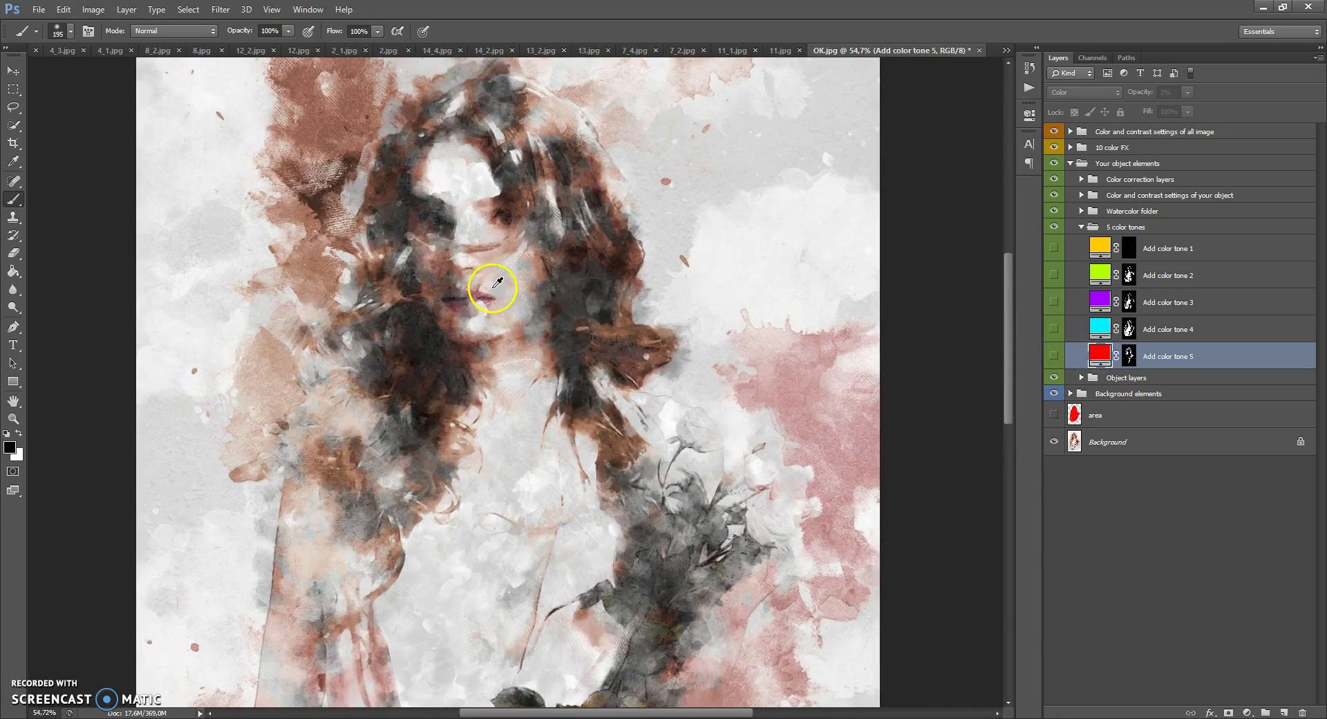
Step: Show the "Add color tone 5" layer and set its fill color to blue 004eff
left_click(9, 75)
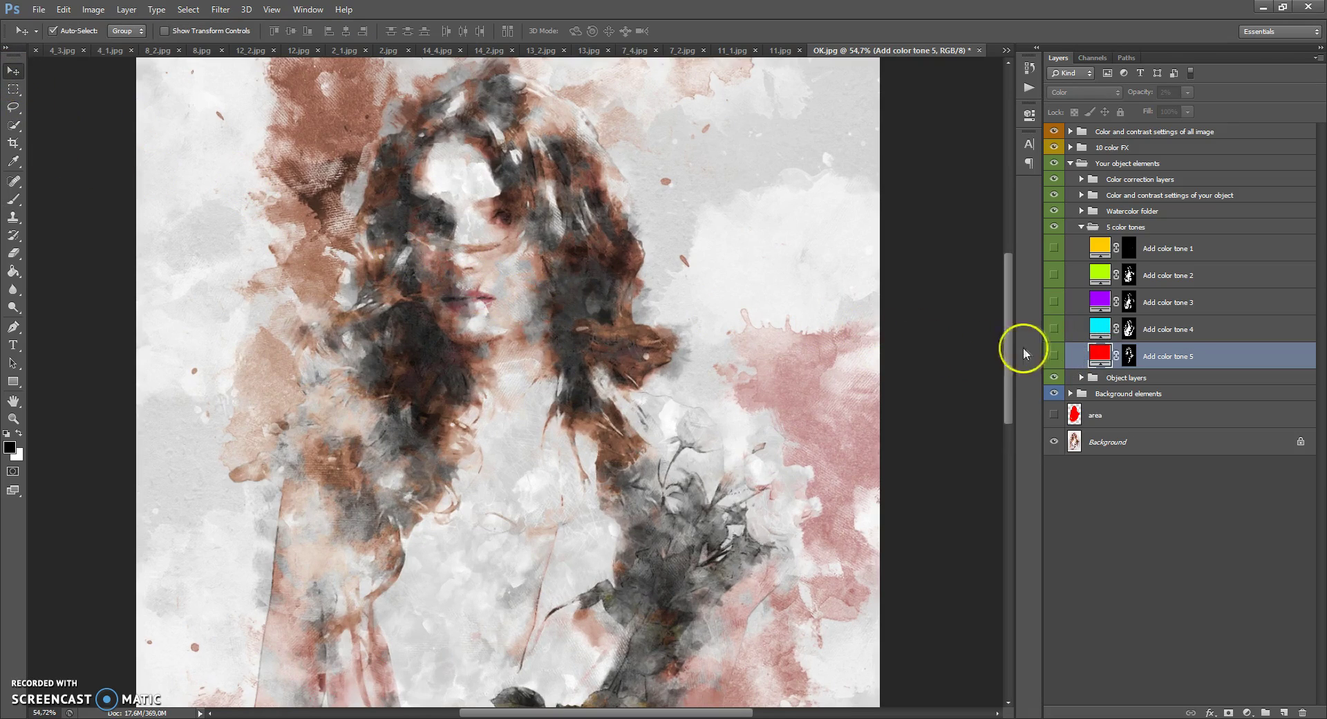
left_click(1054, 355)
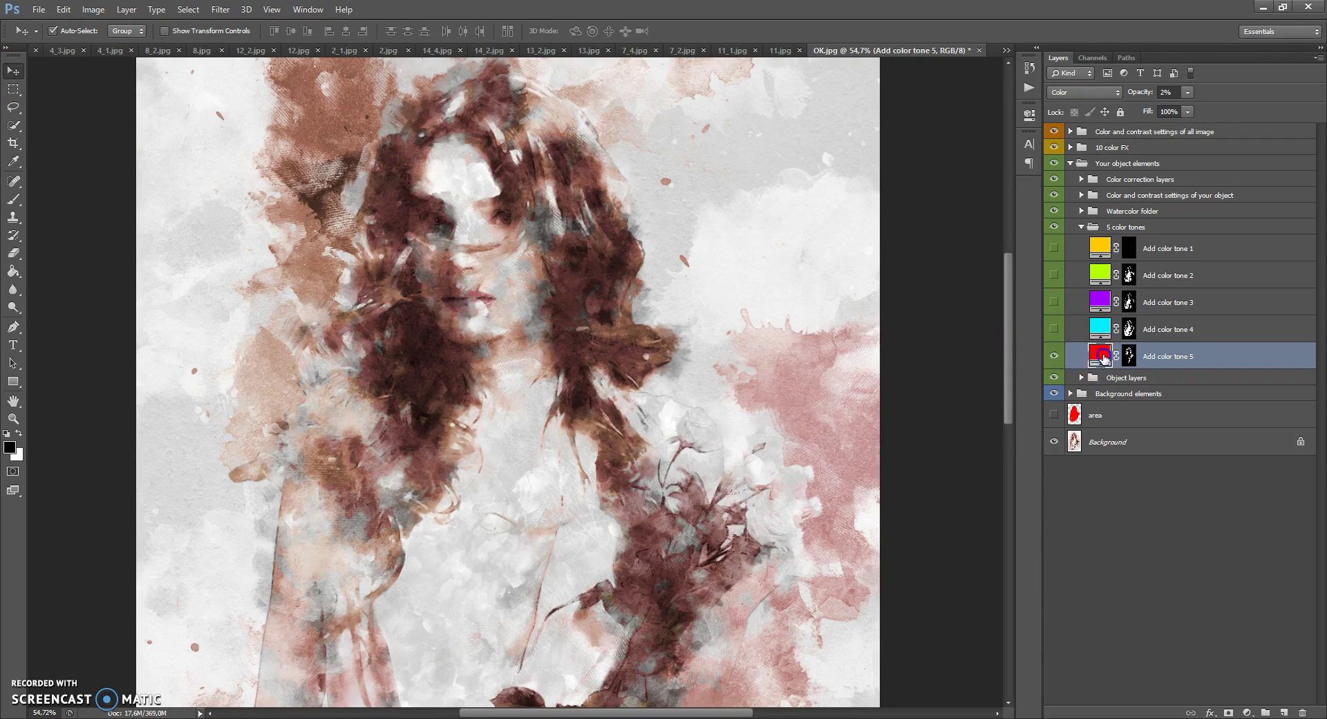
double_click(1104, 358)
mouse_move(939, 249)
left_mouse_down()
mouse_move(941, 327)
mouse_move(940, 268)
left_mouse_up()
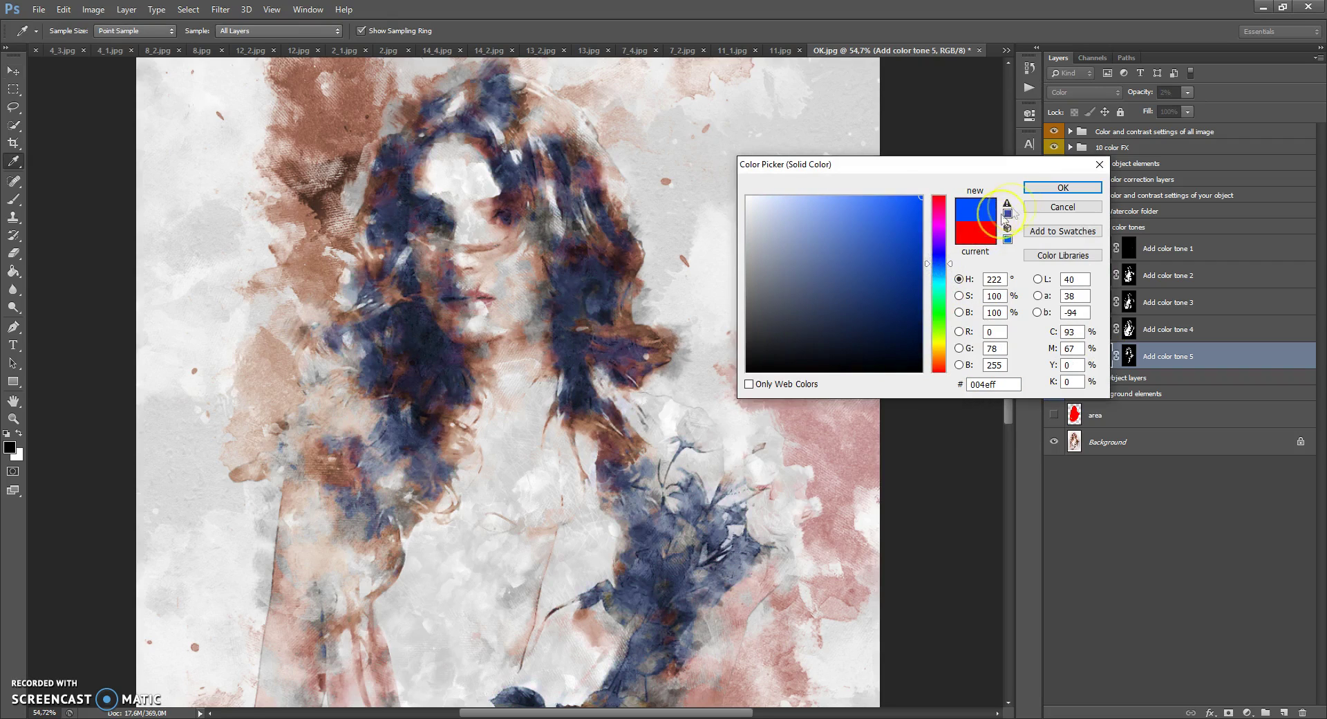
left_click(1063, 187)
Step: Show the "Add color tone 4" layer and set its fill color to blue 0066ff
left_click(1054, 330)
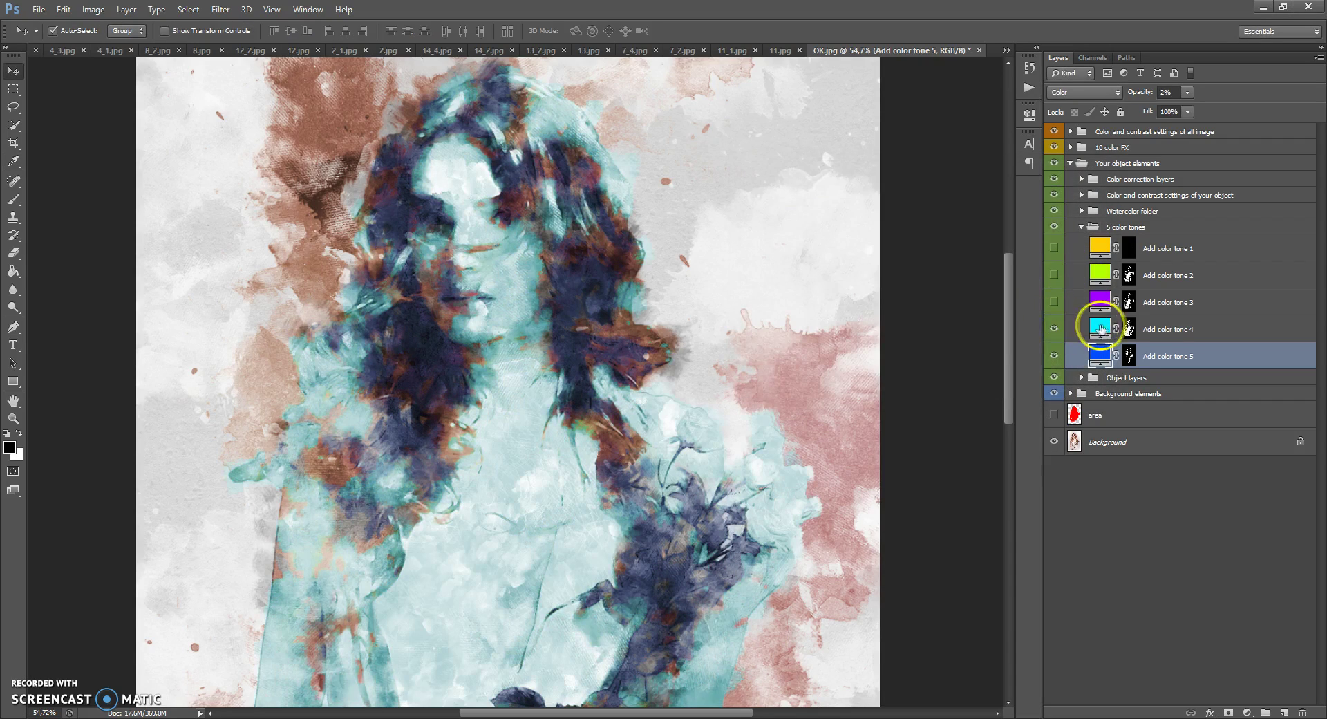
double_click(1104, 328)
left_click_drag(939, 284, 940, 219)
left_click(941, 267)
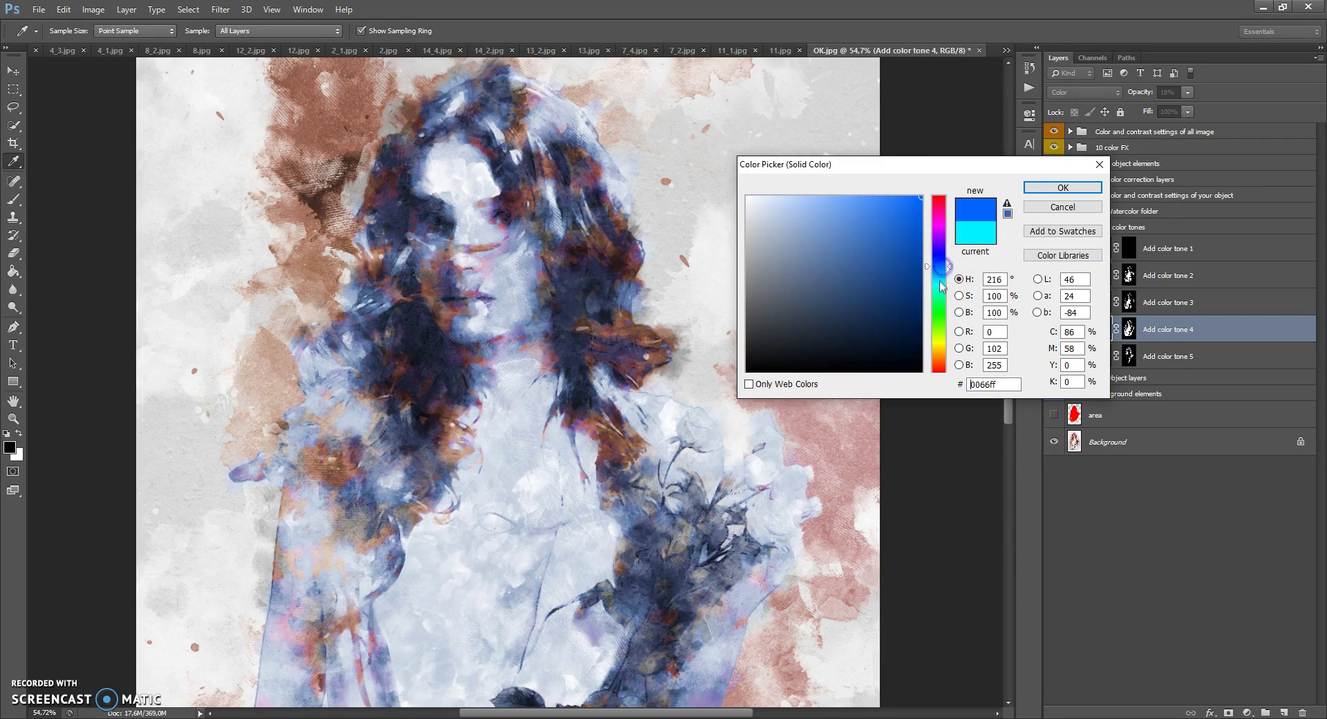
left_click(1041, 188)
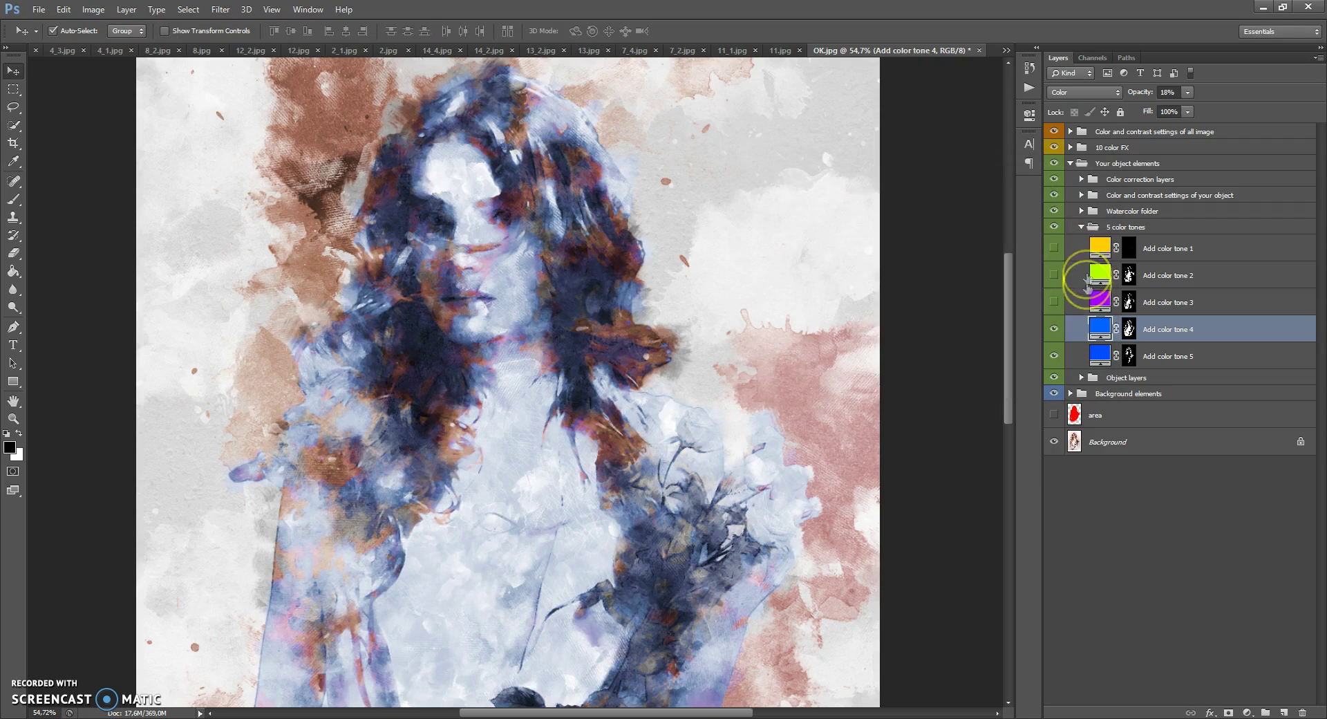
Step: Set the fill color of the "Add color tone 3" layer to orange ff5400
double_click(1099, 304)
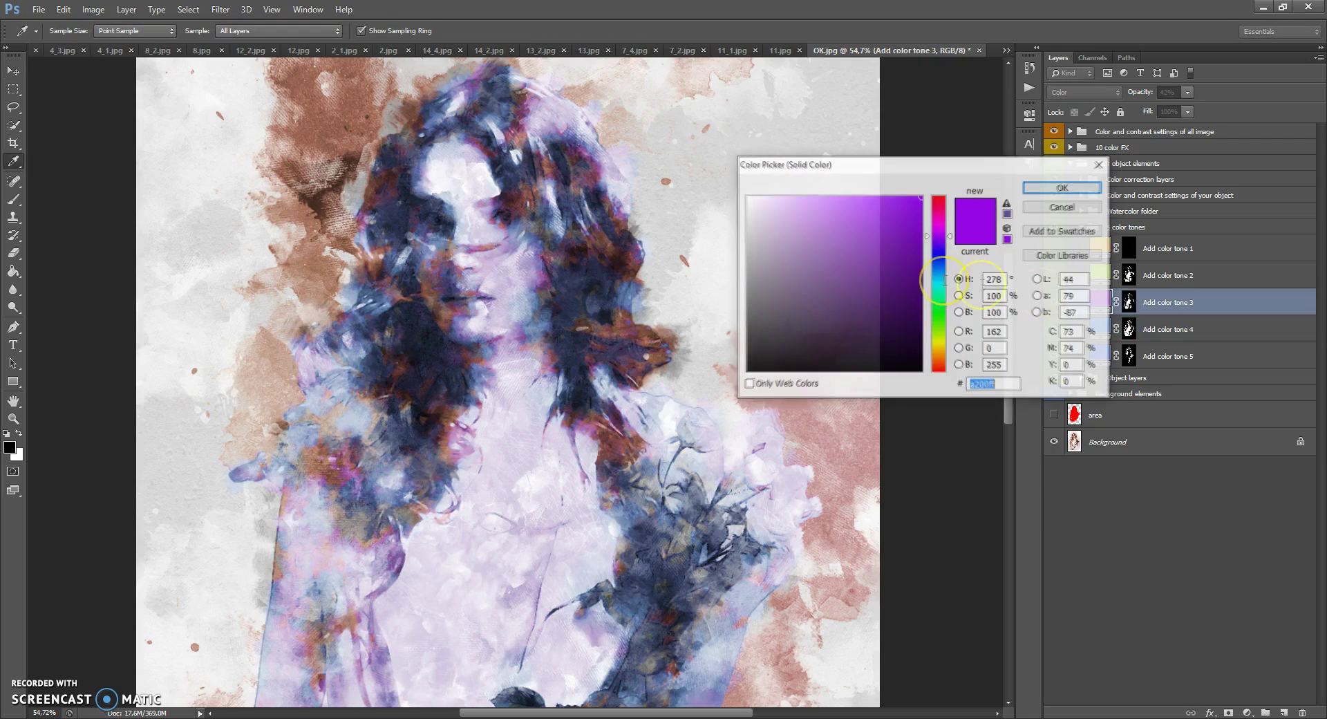
left_click_drag(927, 298, 941, 365)
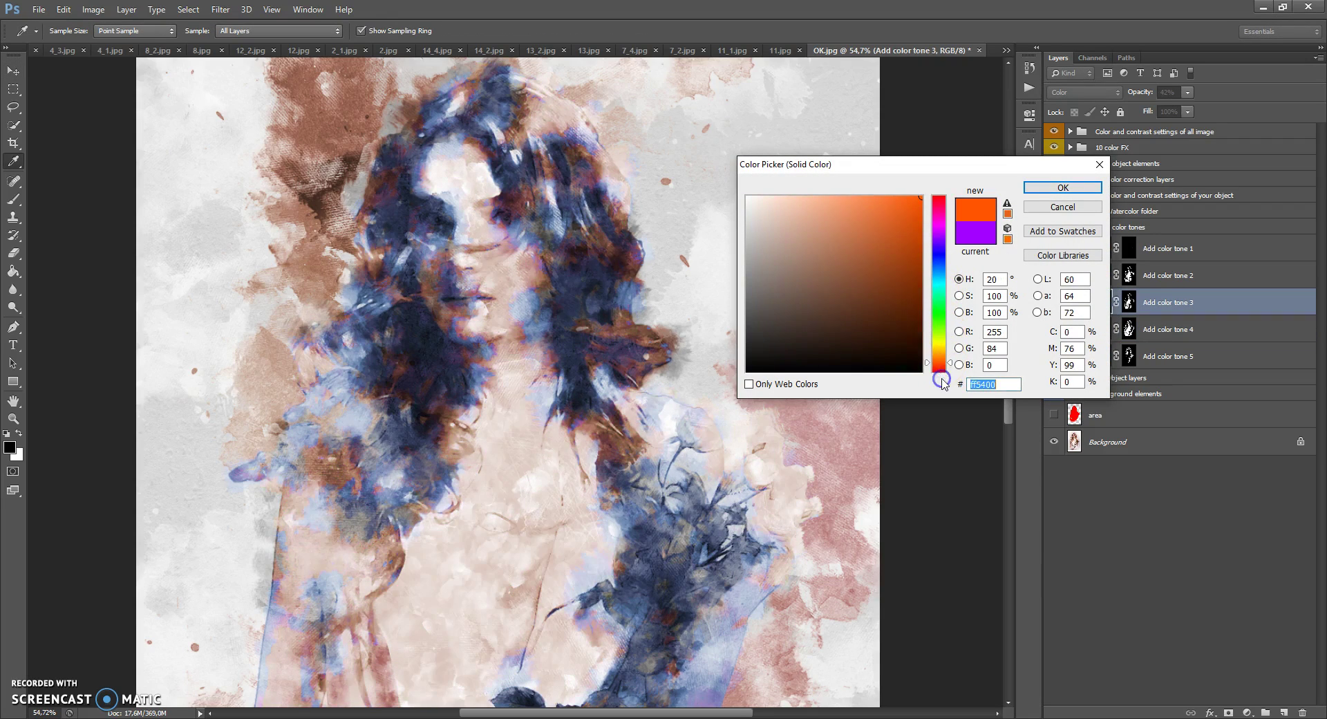
left_click(1059, 188)
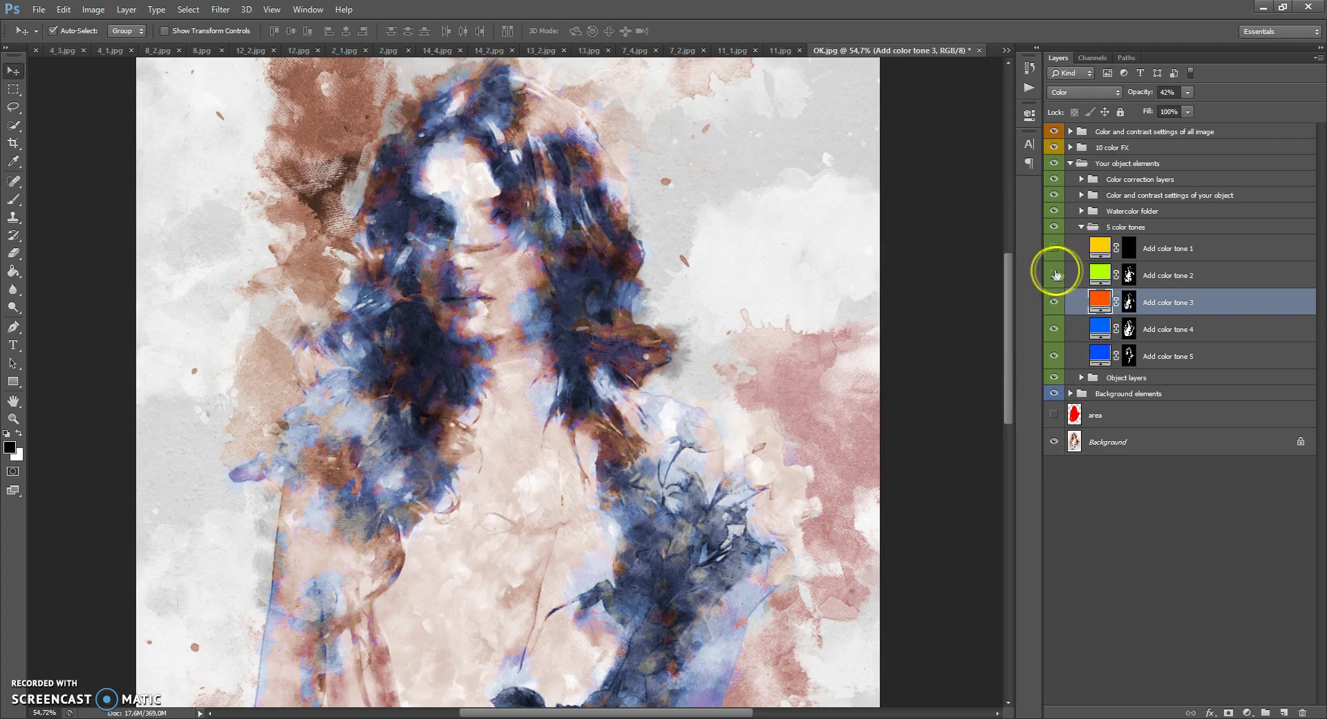
Step: Try the "Add color tone 2" and "Add color tone 1" layers on the portrait, and hide both again
left_click(1053, 275)
left_click(1054, 275)
left_click(1053, 248)
double_click(1102, 247)
left_click_drag(678, 346, 830, 318)
left_click(1049, 207)
left_click(1055, 275)
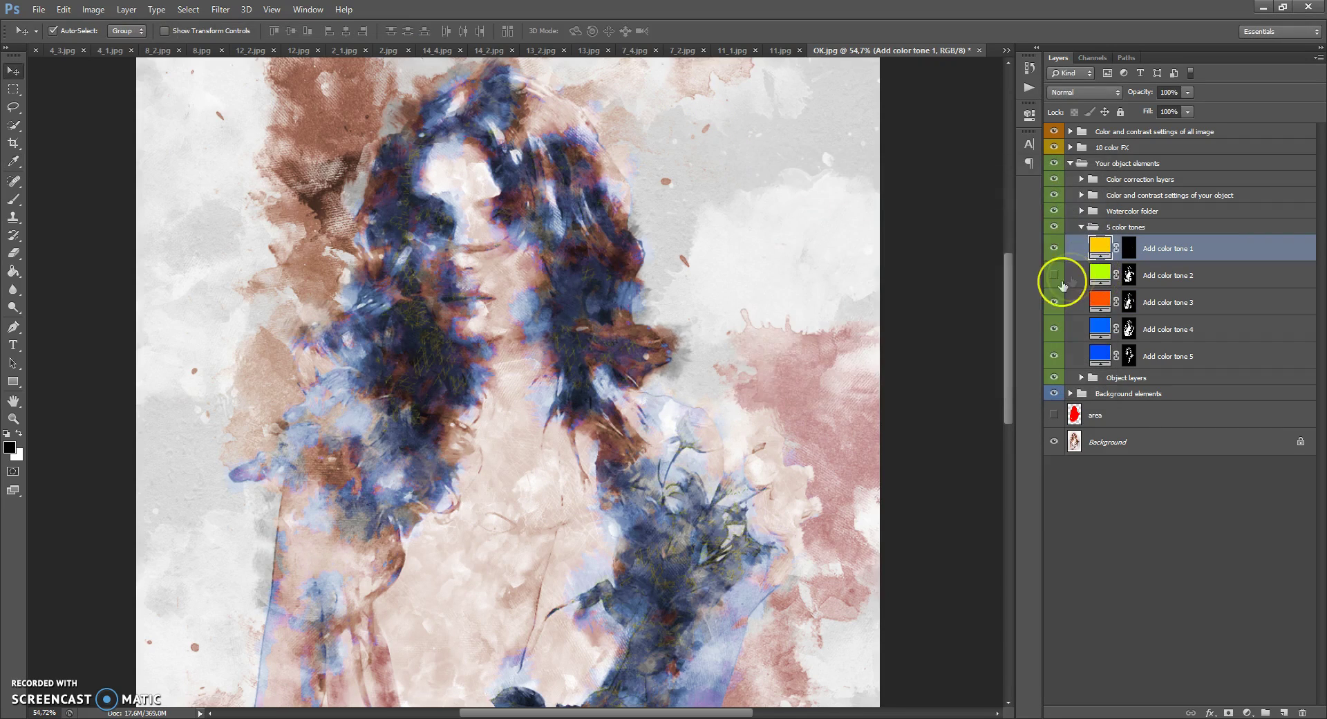
left_click(1054, 248)
Step: Examine the recolored portrait up close, hide color tone layers 3, 4 and 5, and collapse the "5 color tones" group
scroll(682, 320, "down", 3)
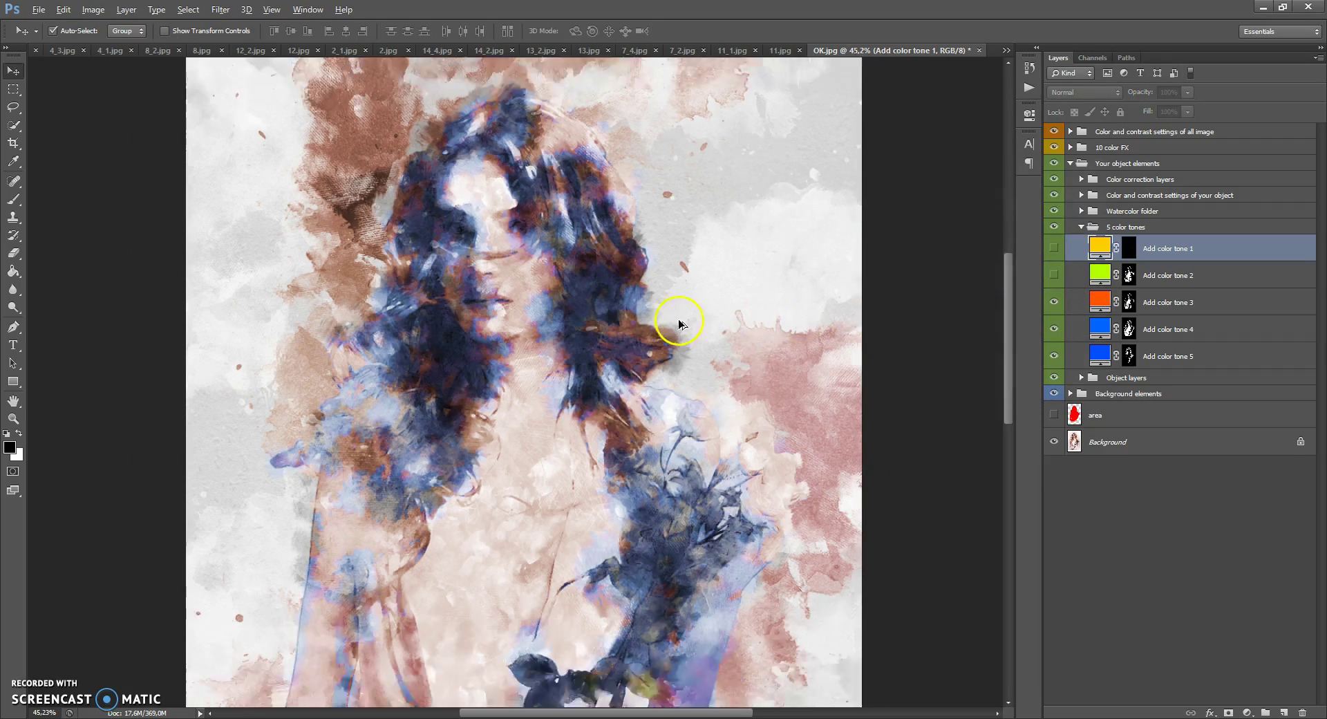
scroll(527, 308, "up", 2)
scroll(506, 256, "up", 4)
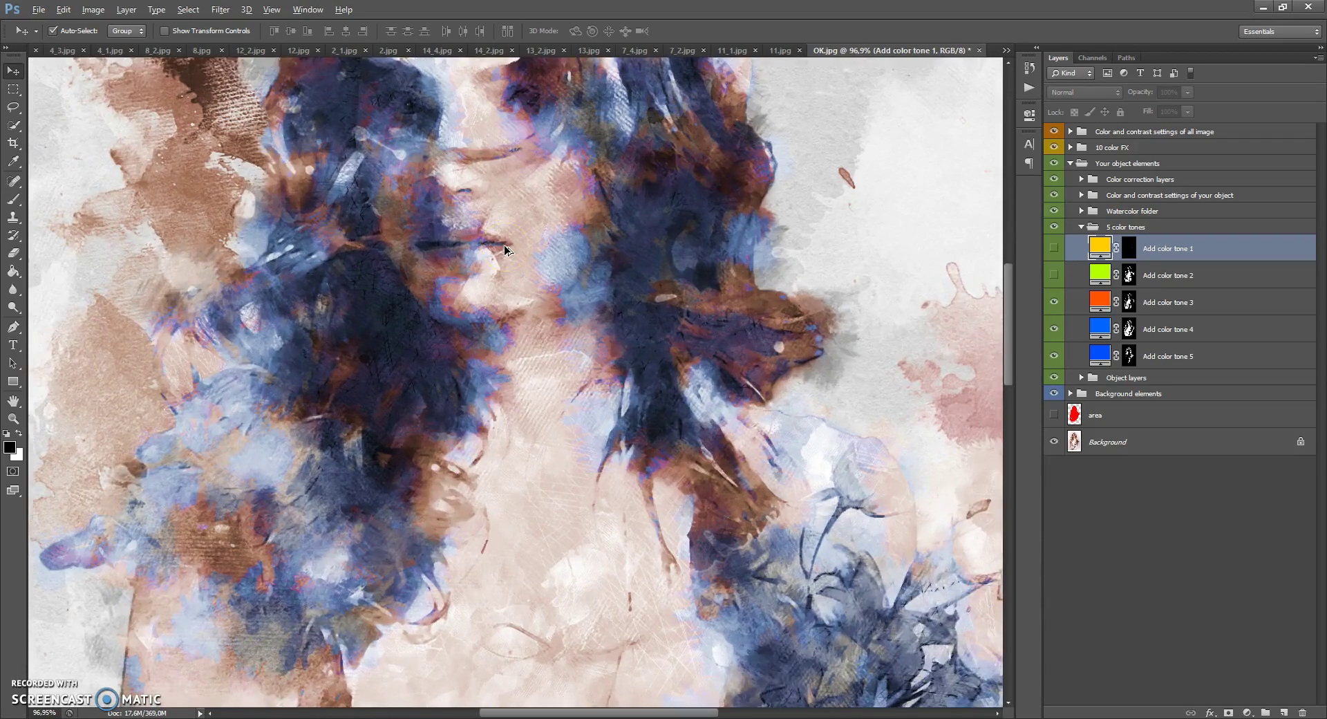
scroll(504, 245, "down", 4)
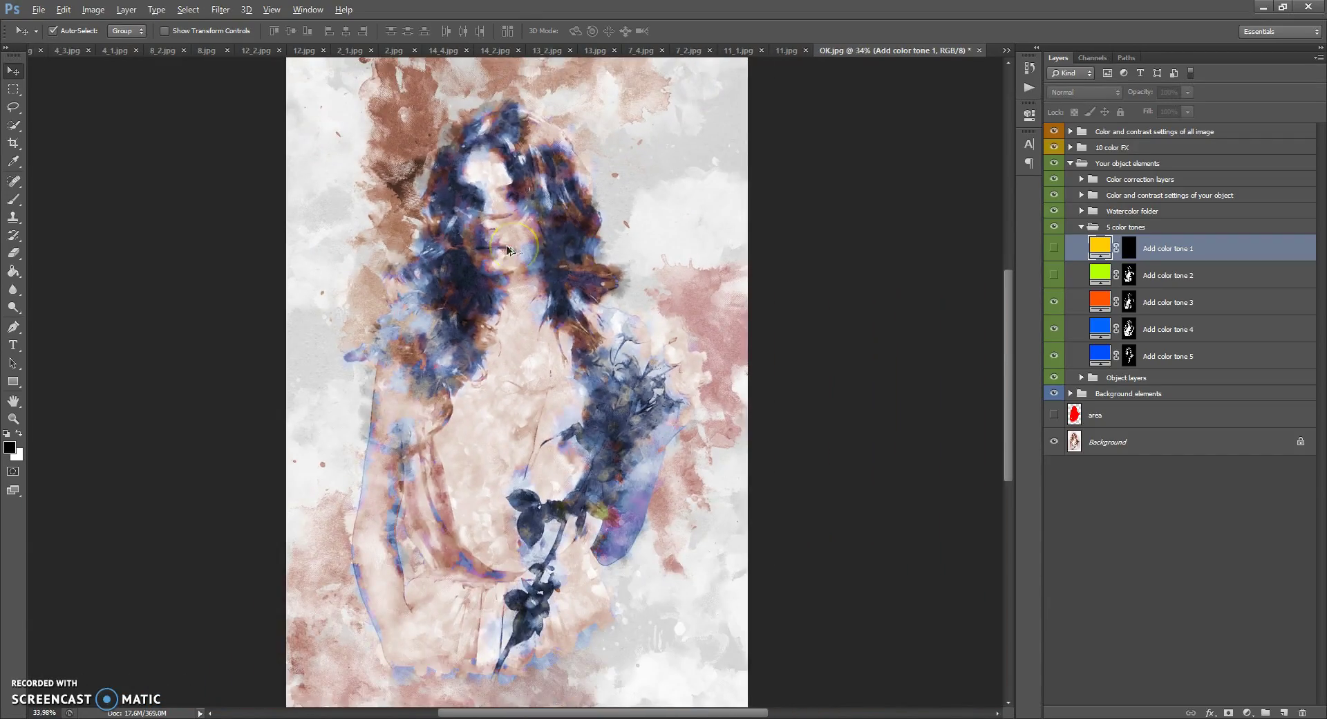
left_click_drag(1055, 300, 1052, 340)
left_click(1054, 356)
left_click(1082, 228)
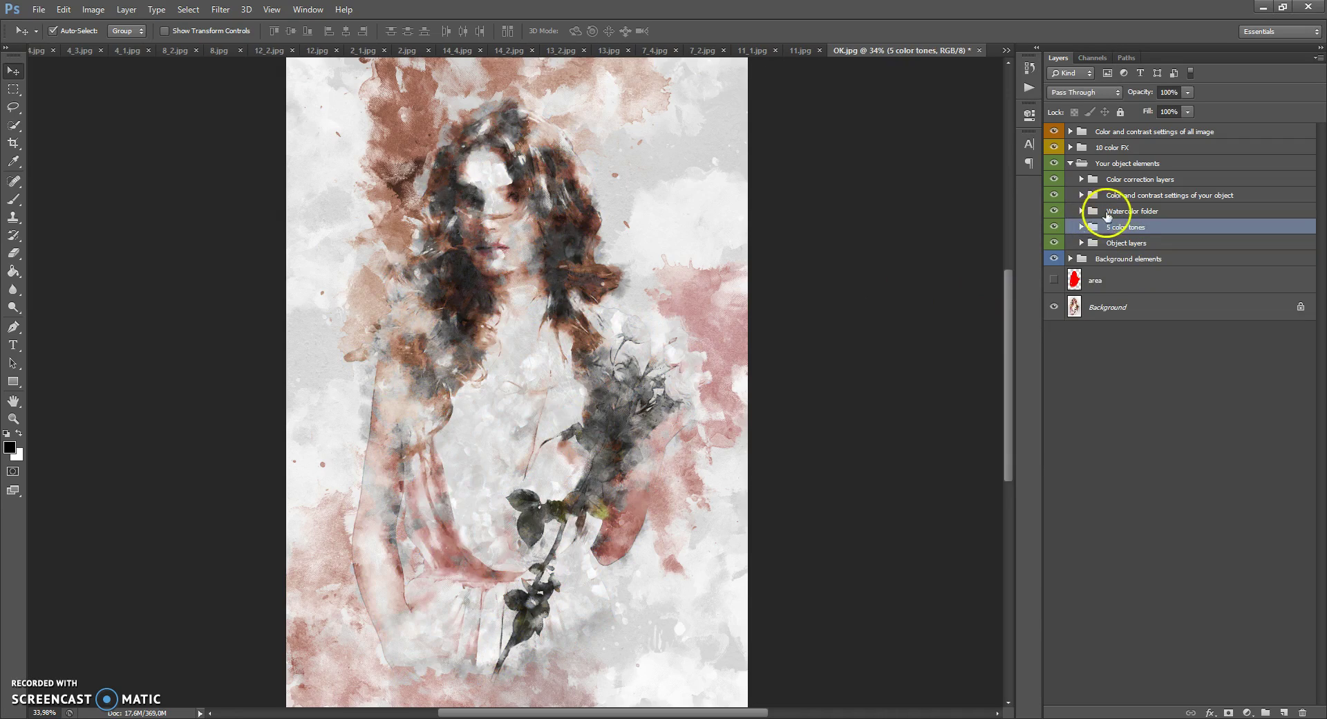
Step: Expand the "Watercolor folder" group and select the "Watercolor layer"
left_click(1107, 214)
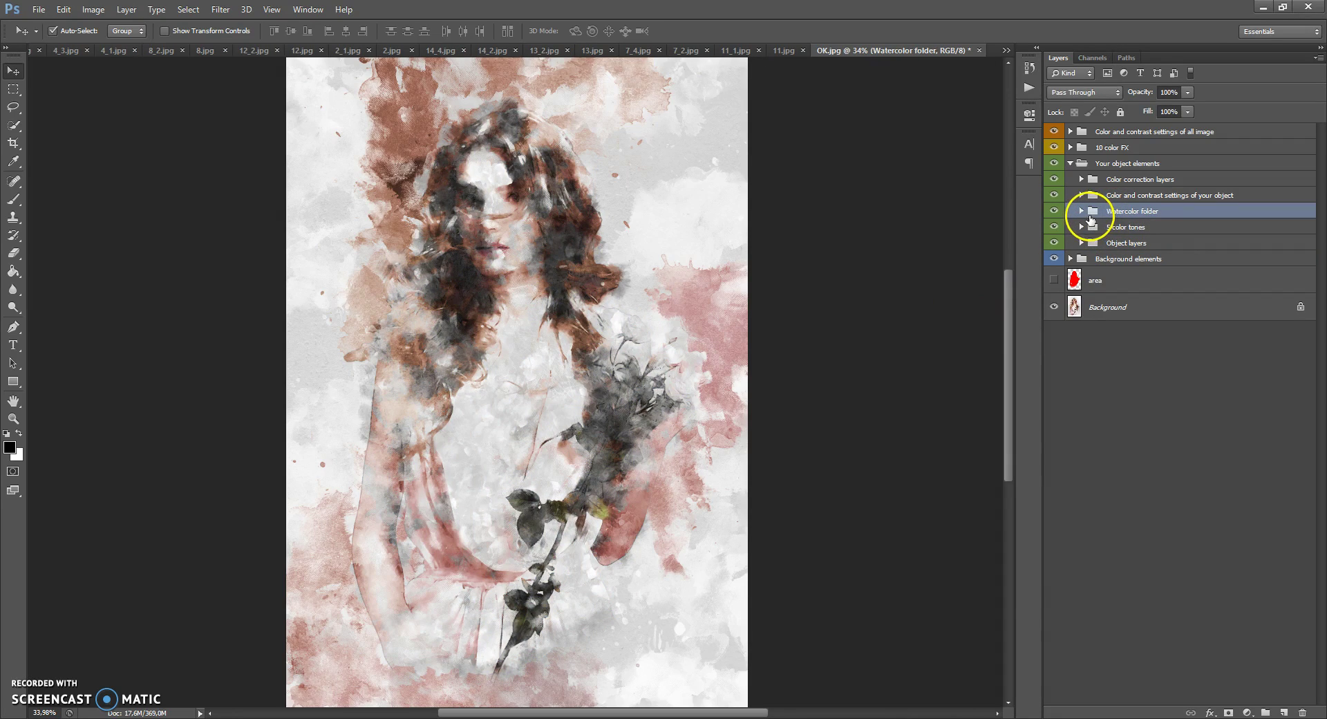
left_click(1082, 211)
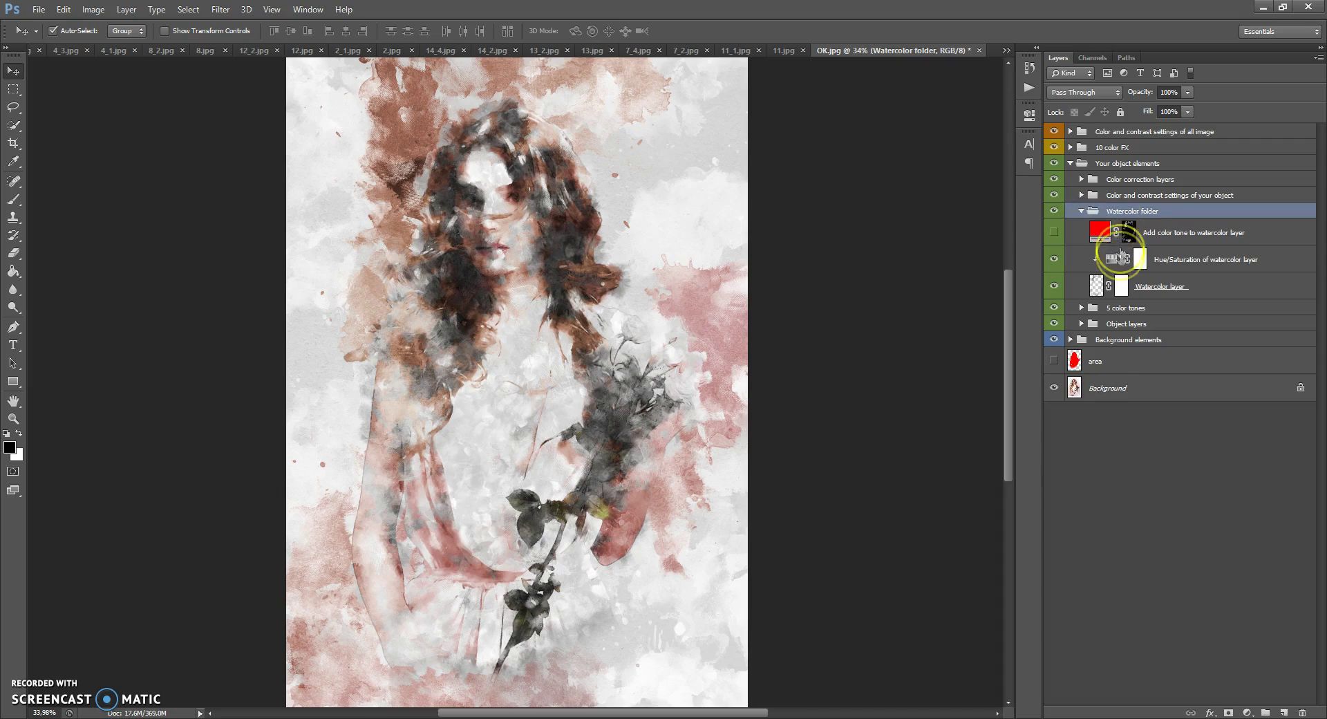
left_click(1100, 286)
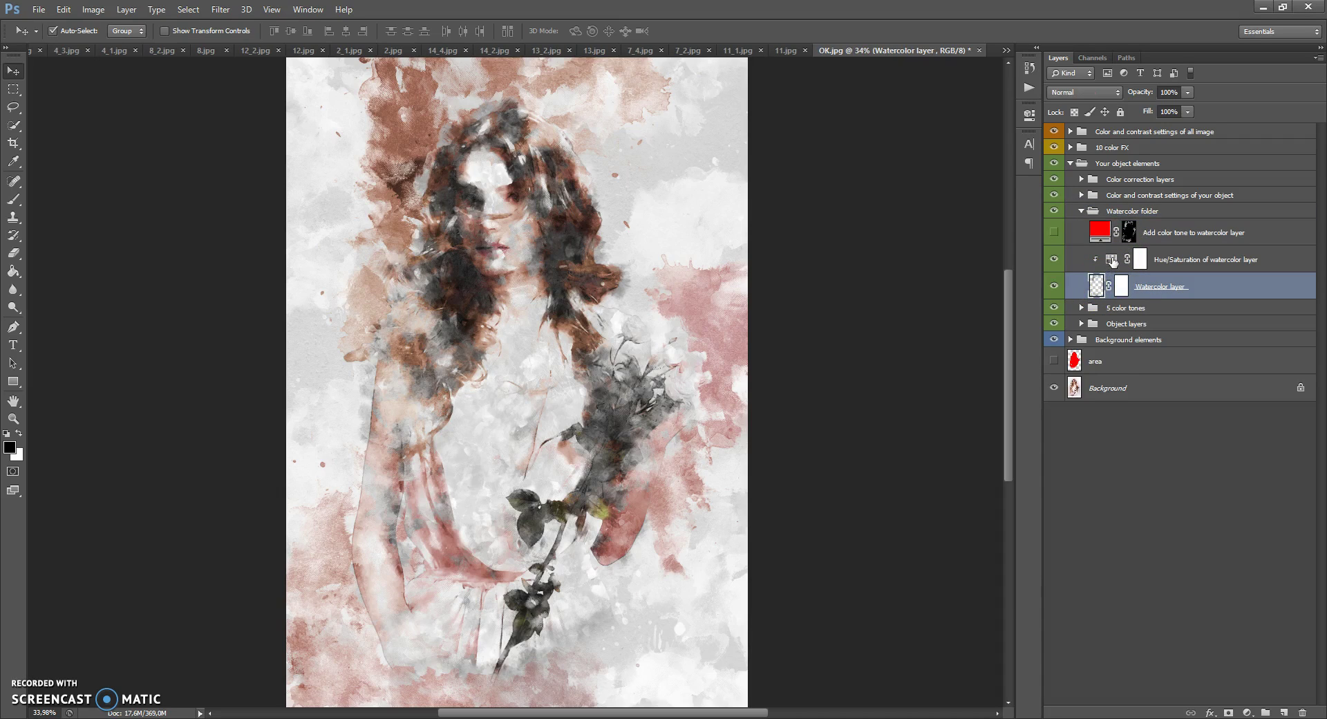
Step: Try a hue shift on the "Hue/Saturation of watercolor layer" adjustment, and reset the hue
double_click(1112, 259)
mouse_move(915, 201)
left_mouse_down()
mouse_move(989, 202)
mouse_move(838, 202)
mouse_move(966, 211)
mouse_move(917, 206)
left_mouse_up()
left_click(981, 187)
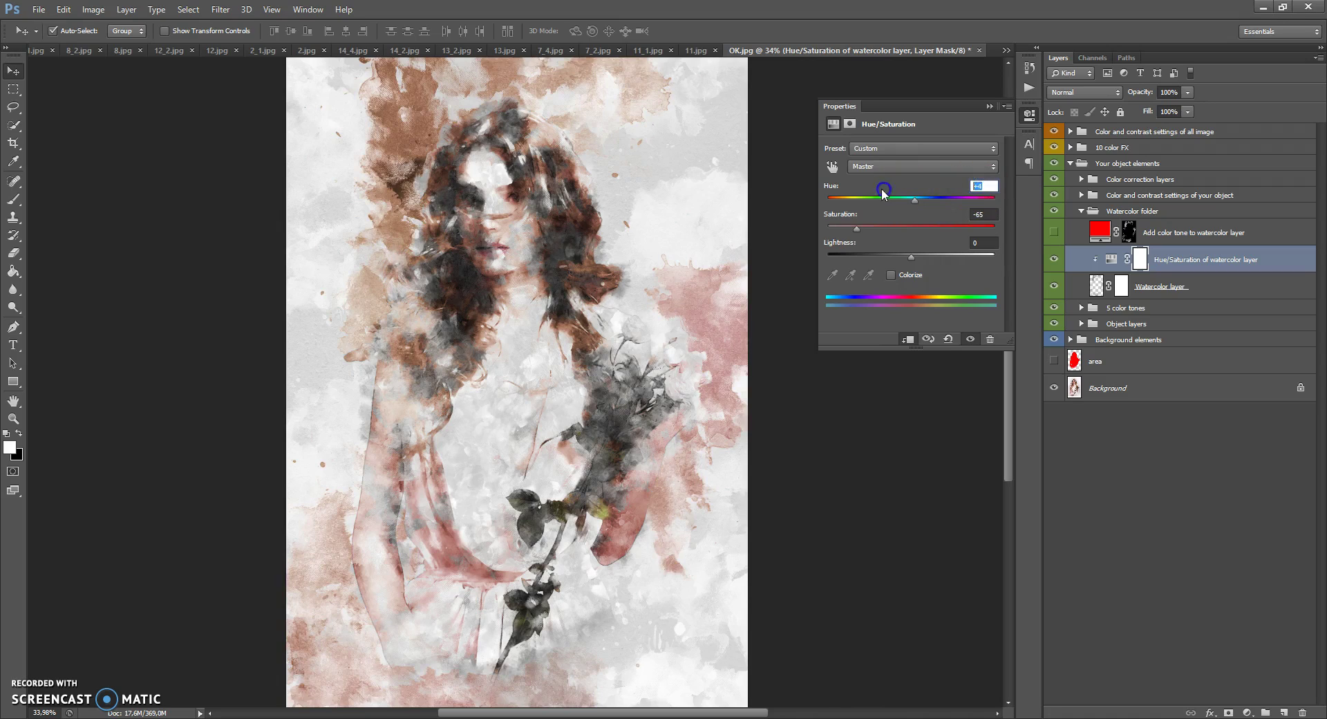
left_click(990, 108)
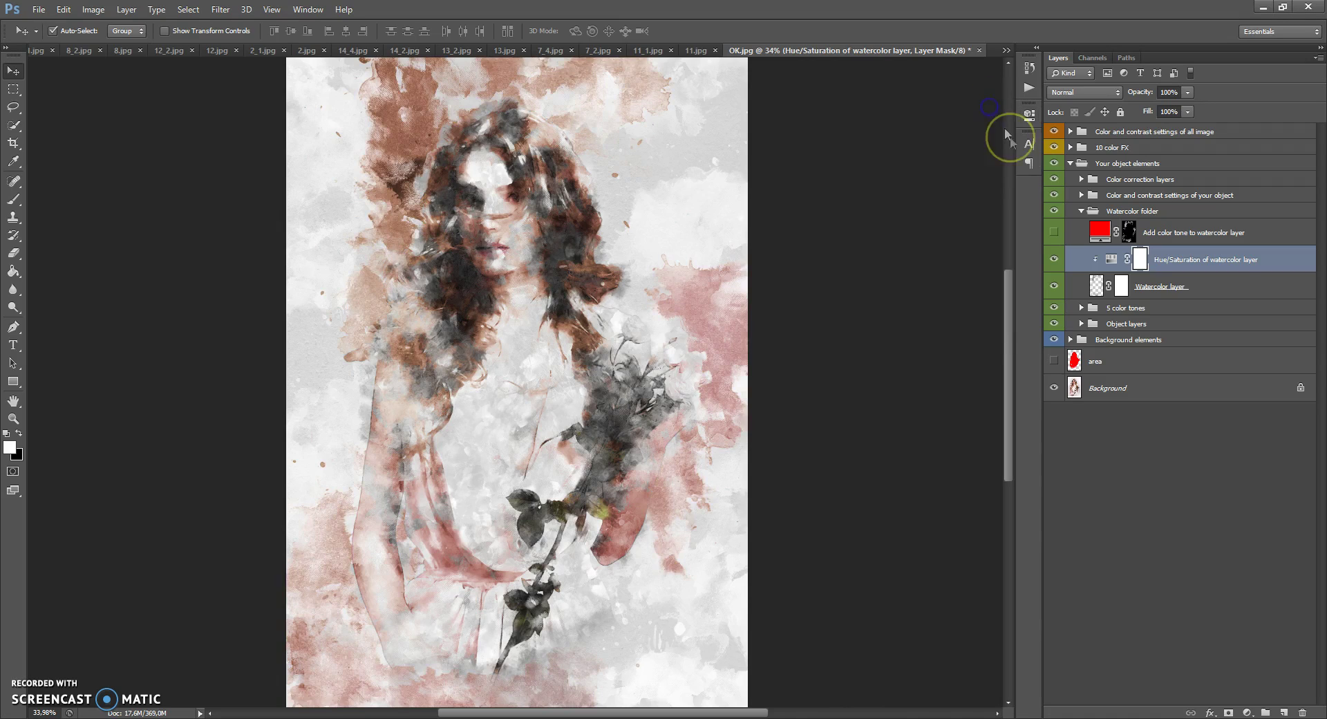
Step: Show the "Add color tone to watercolor layer" fill, try magenta ff00b4 on it, cancel the color change and hide the layer
left_click(1084, 237)
left_click(1053, 233)
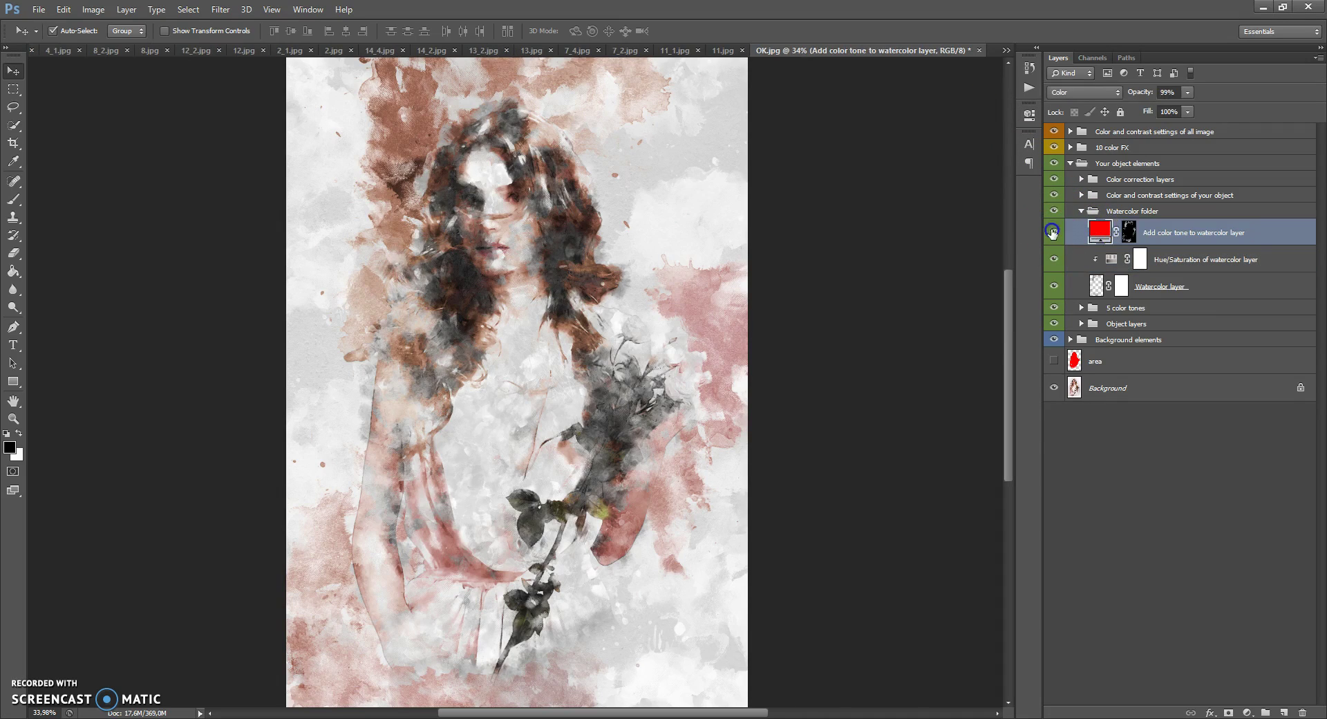
double_click(1100, 233)
mouse_move(940, 204)
left_mouse_down()
mouse_move(943, 354)
mouse_move(944, 223)
left_mouse_up()
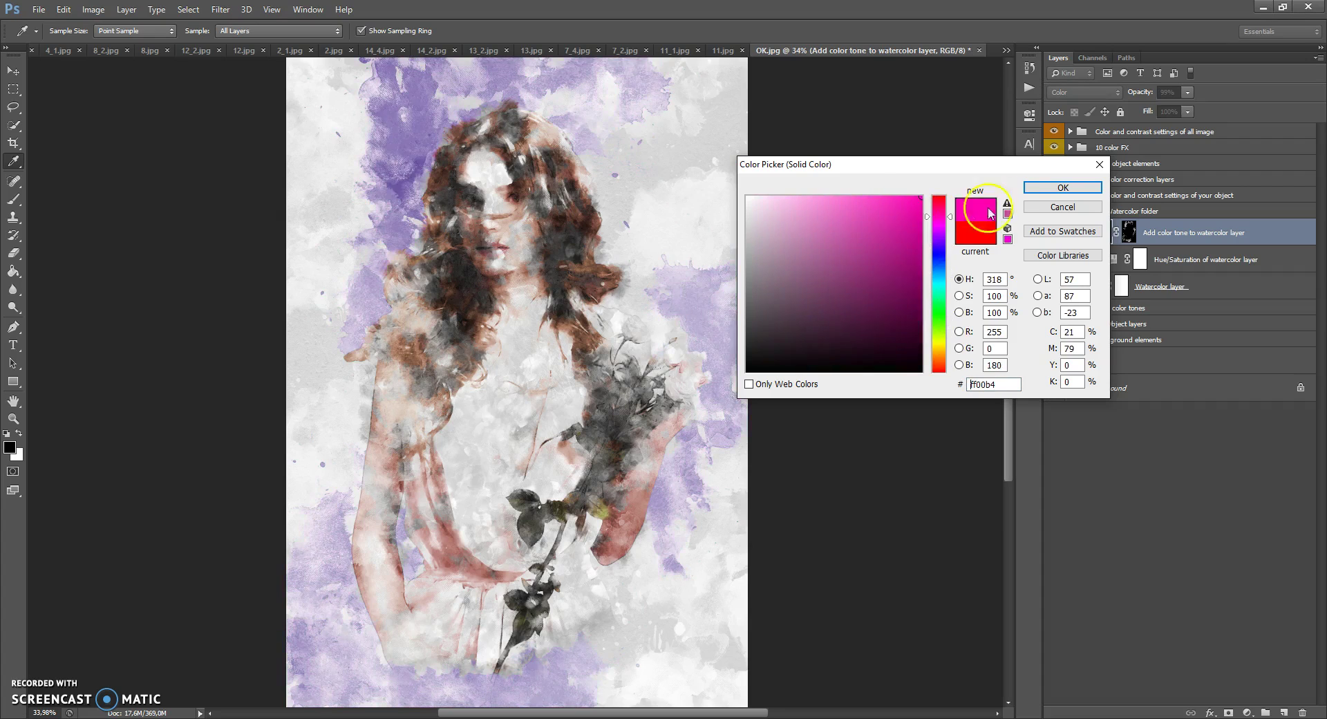
left_click(1062, 207)
left_click(1053, 232)
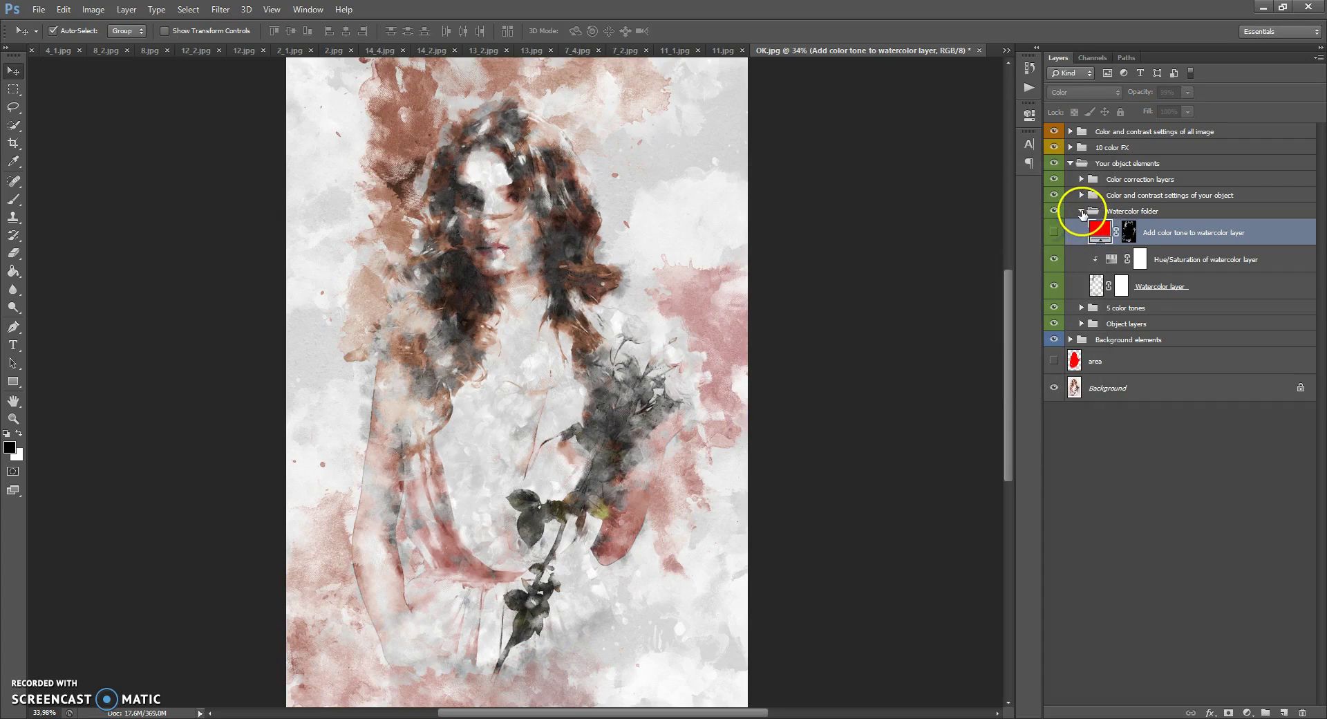
Step: Collapse the "Watercolor folder" group and expand the "Color and contrast settings of your object" group
left_click(1082, 211)
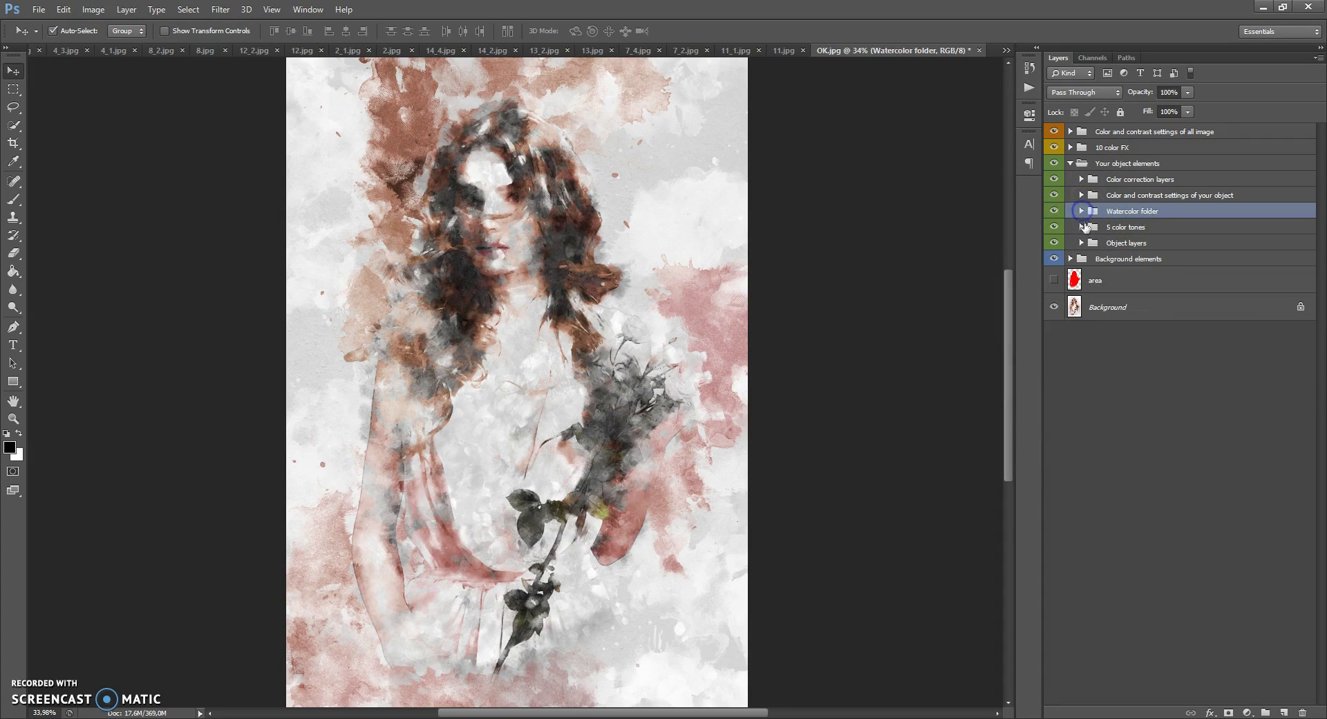
left_click(1097, 197)
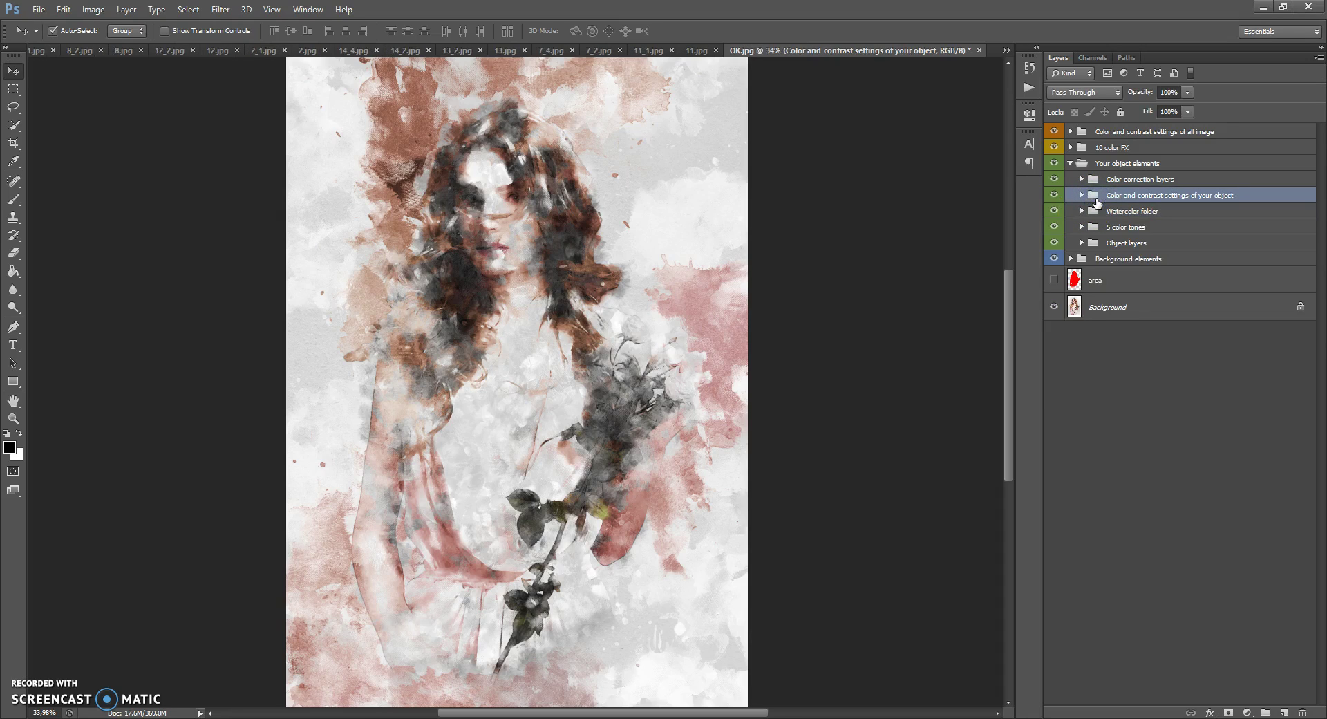
left_click(1081, 195)
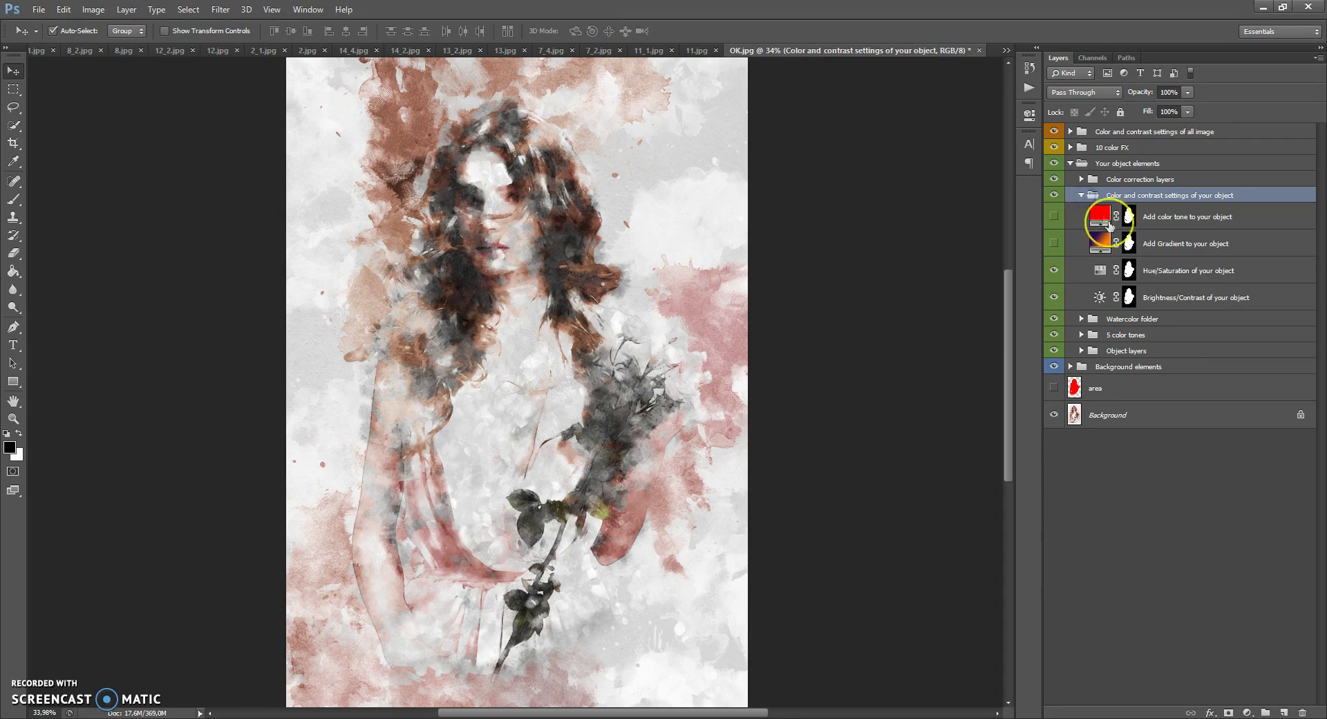
Step: Try brightness 134 on the "Brightness/Contrast of your object" adjustment, and reset the brightness to 0
double_click(1100, 298)
left_click_drag(984, 191, 1002, 194)
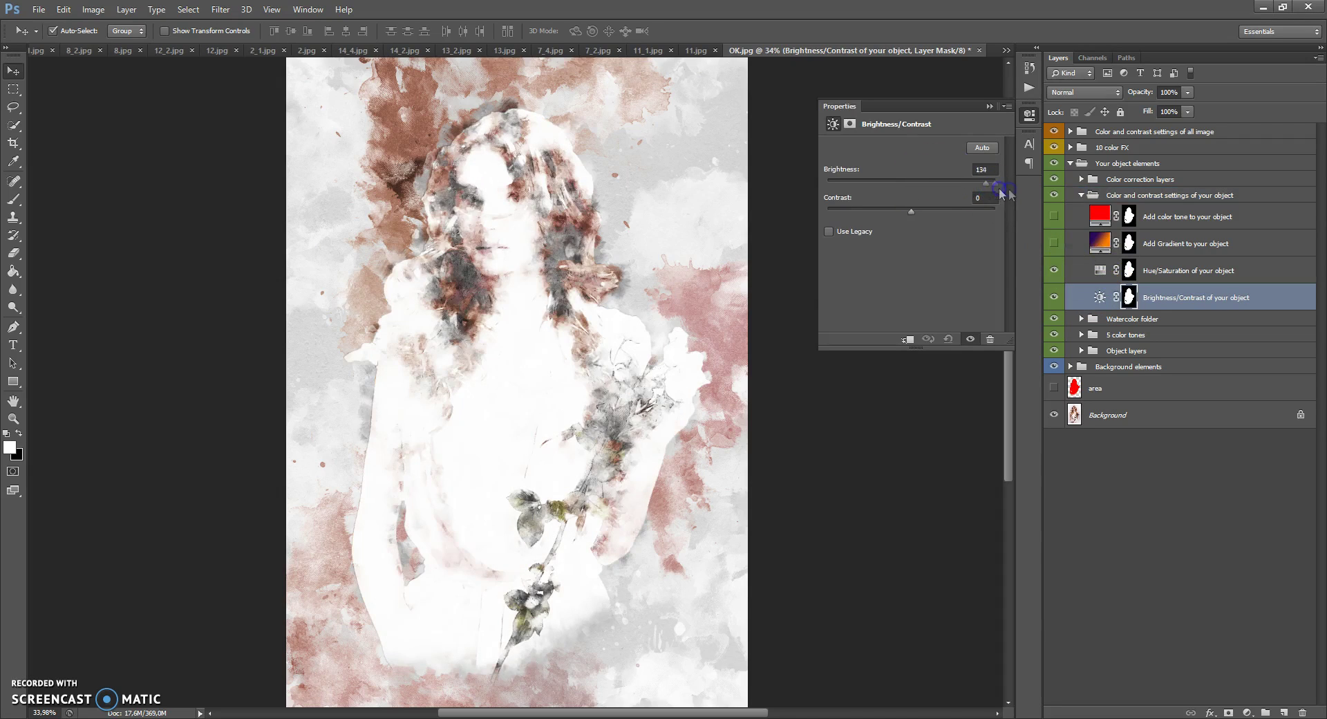
mouse_move(921, 193)
left_mouse_down()
mouse_move(862, 189)
mouse_move(902, 185)
left_mouse_up()
left_click(994, 166)
type("0")
key("Return")
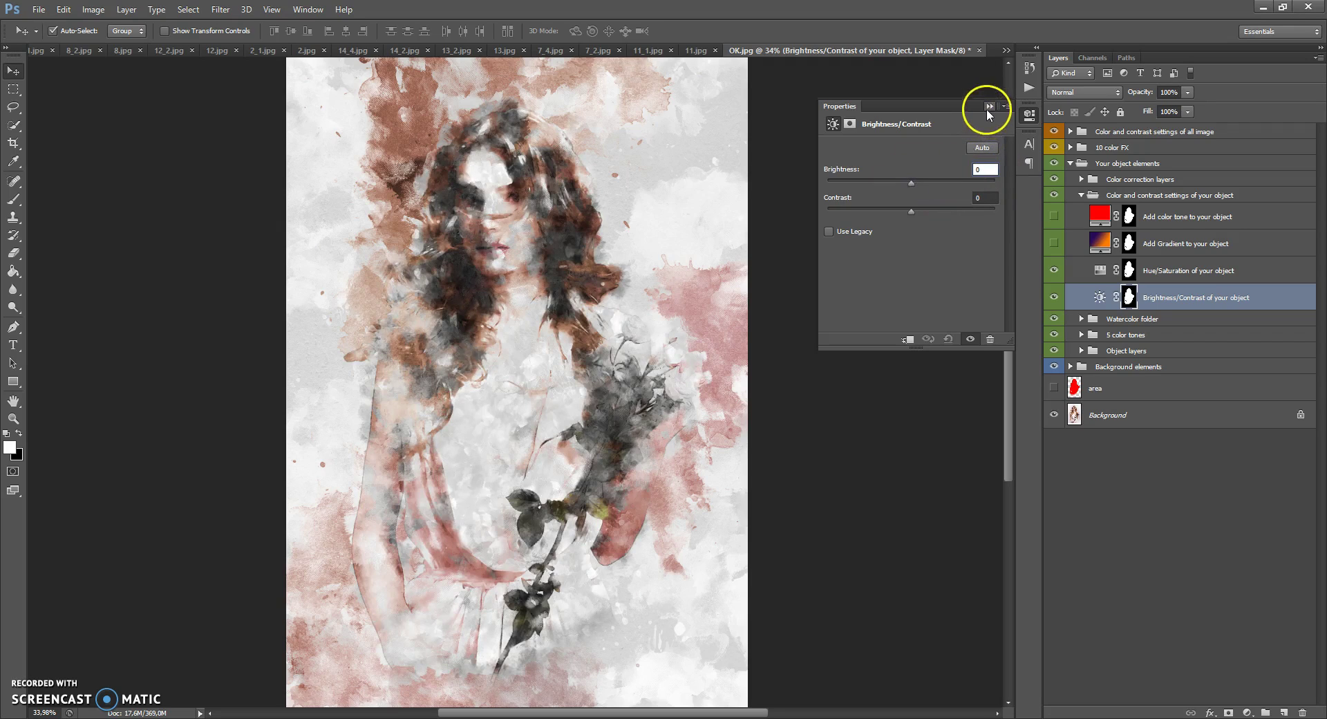
left_click(989, 107)
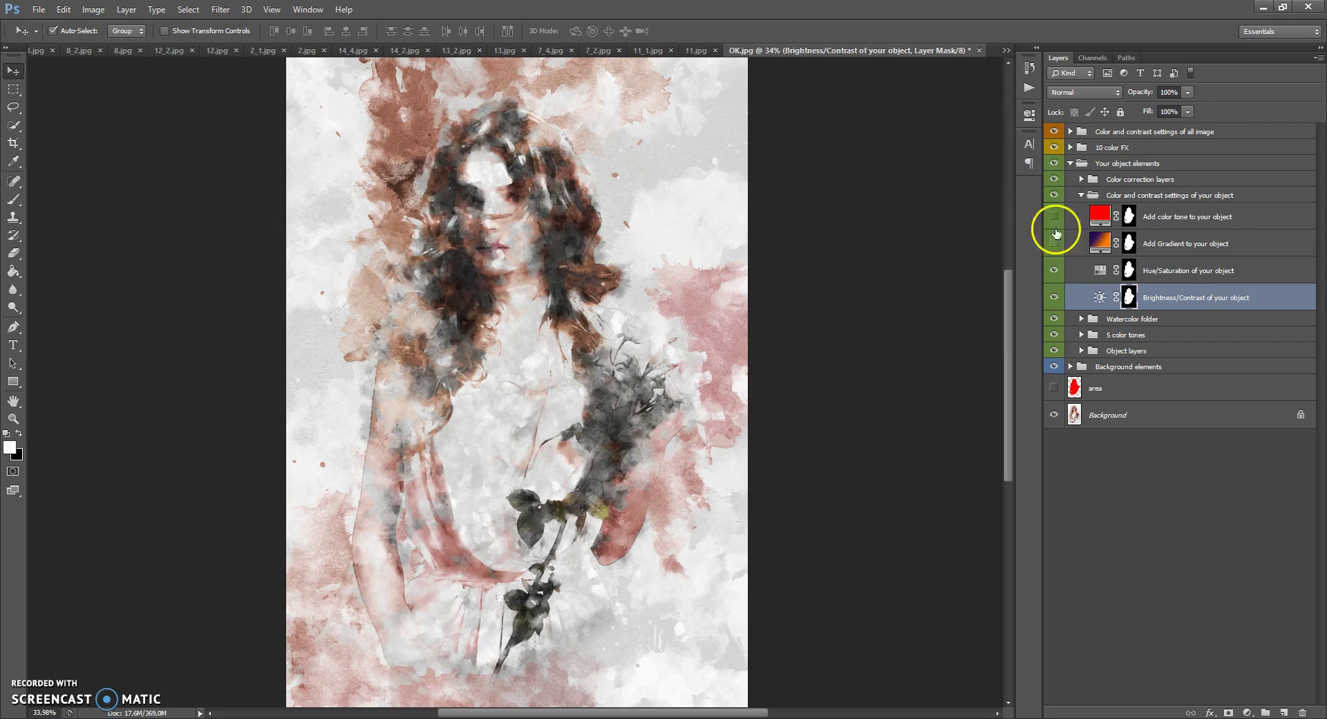
Step: Try a hue shift on the "Hue/Saturation of your object" adjustment, and reset the hue
double_click(1100, 271)
mouse_move(939, 201)
left_mouse_down()
mouse_move(1004, 203)
mouse_move(812, 202)
mouse_move(933, 201)
left_mouse_up()
left_click(987, 188)
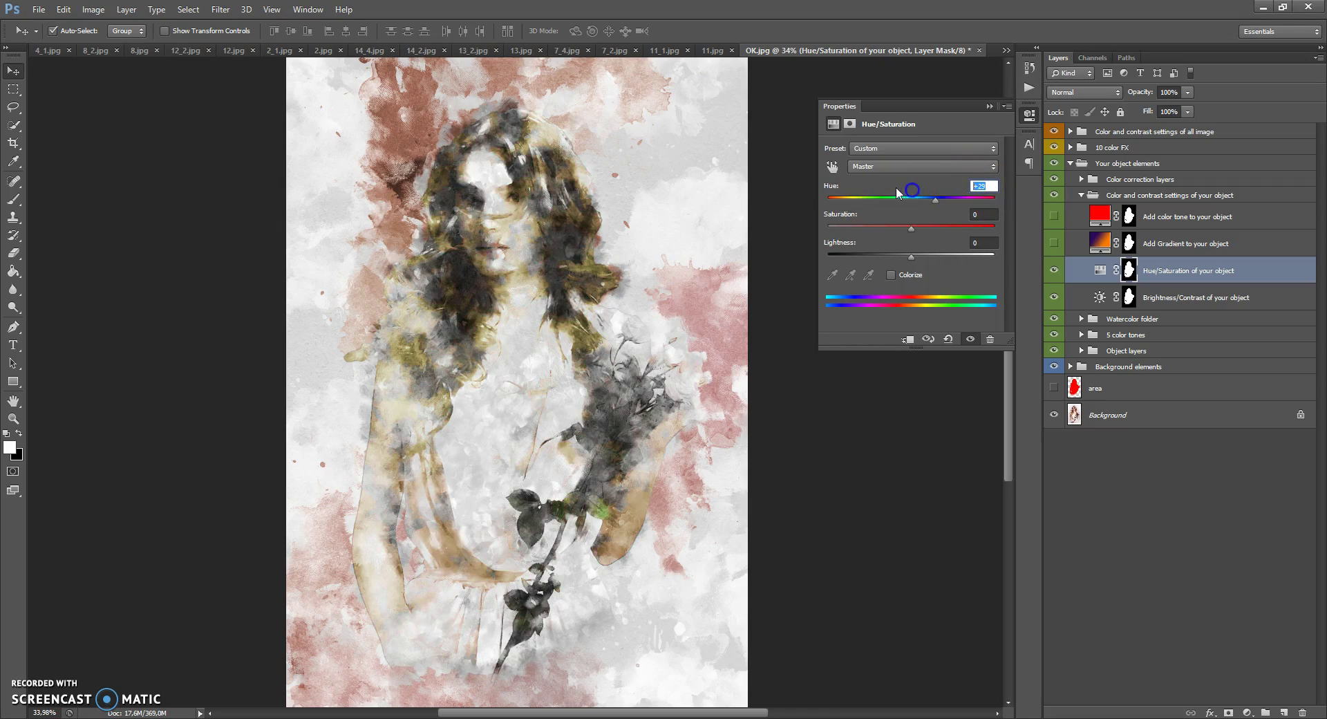
left_click(989, 101)
Step: Show the "Add Gradient to your object" layer and set its gradient to an angle of 31,76° and a scale of 70%
left_click(1094, 242, "shift")
left_click(1053, 243)
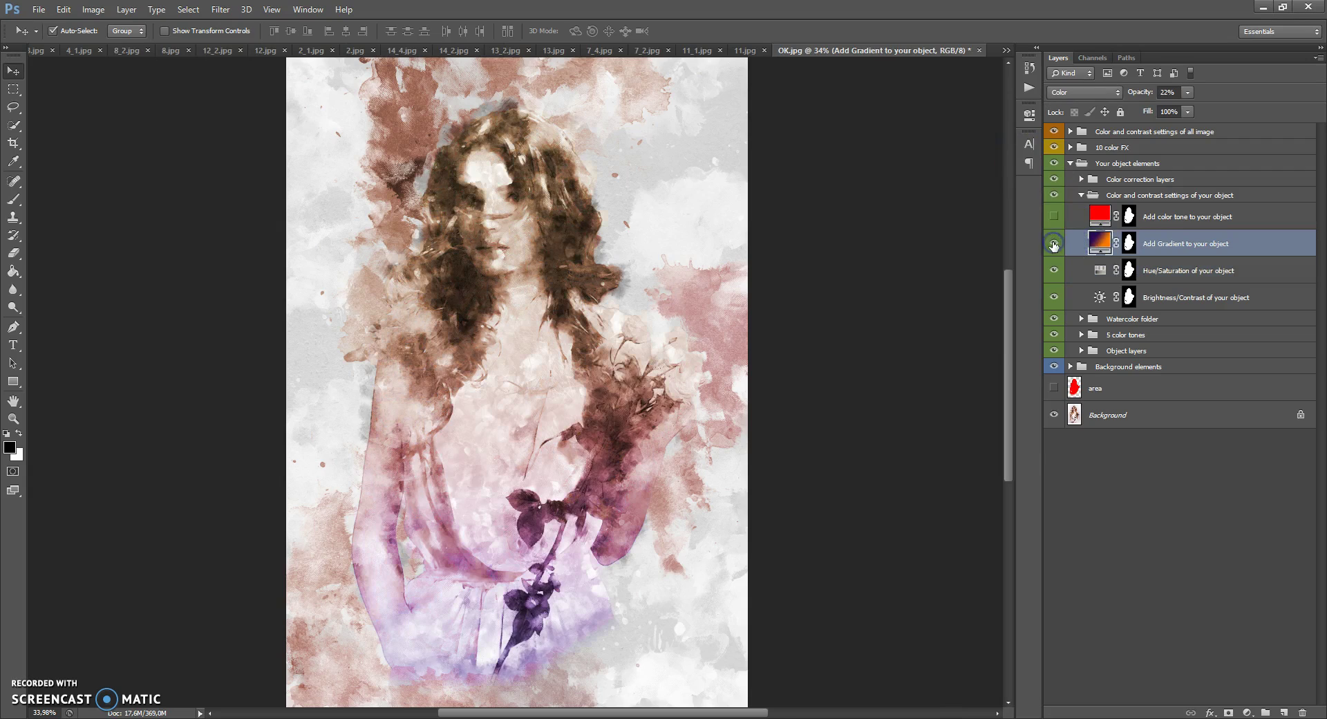
double_click(1100, 242)
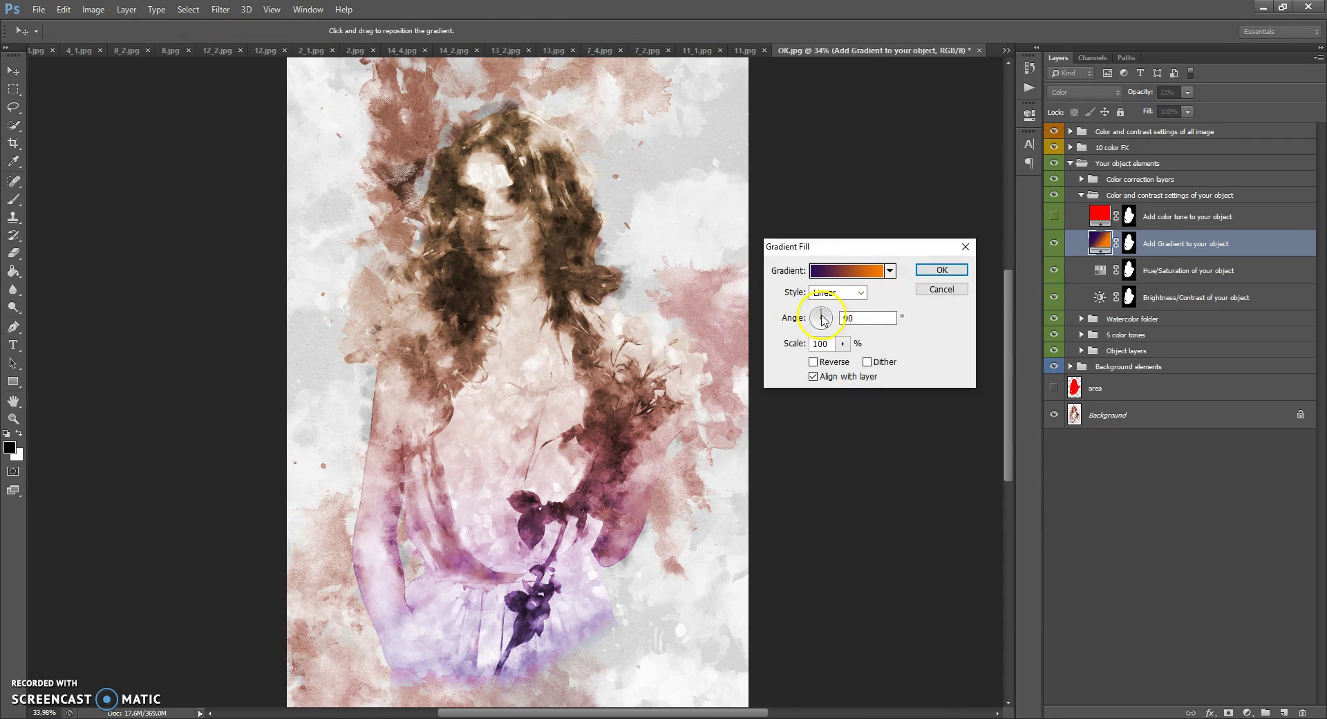
left_click_drag(814, 325, 836, 311)
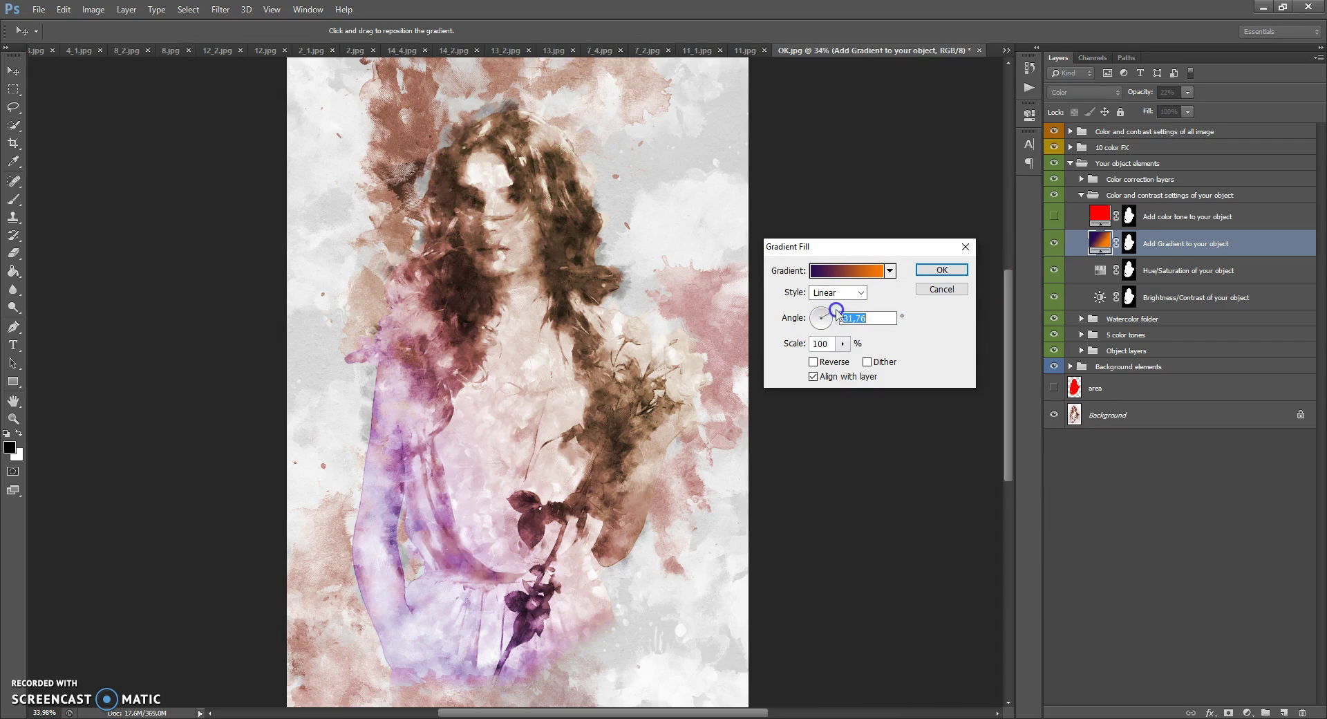
left_click(843, 344)
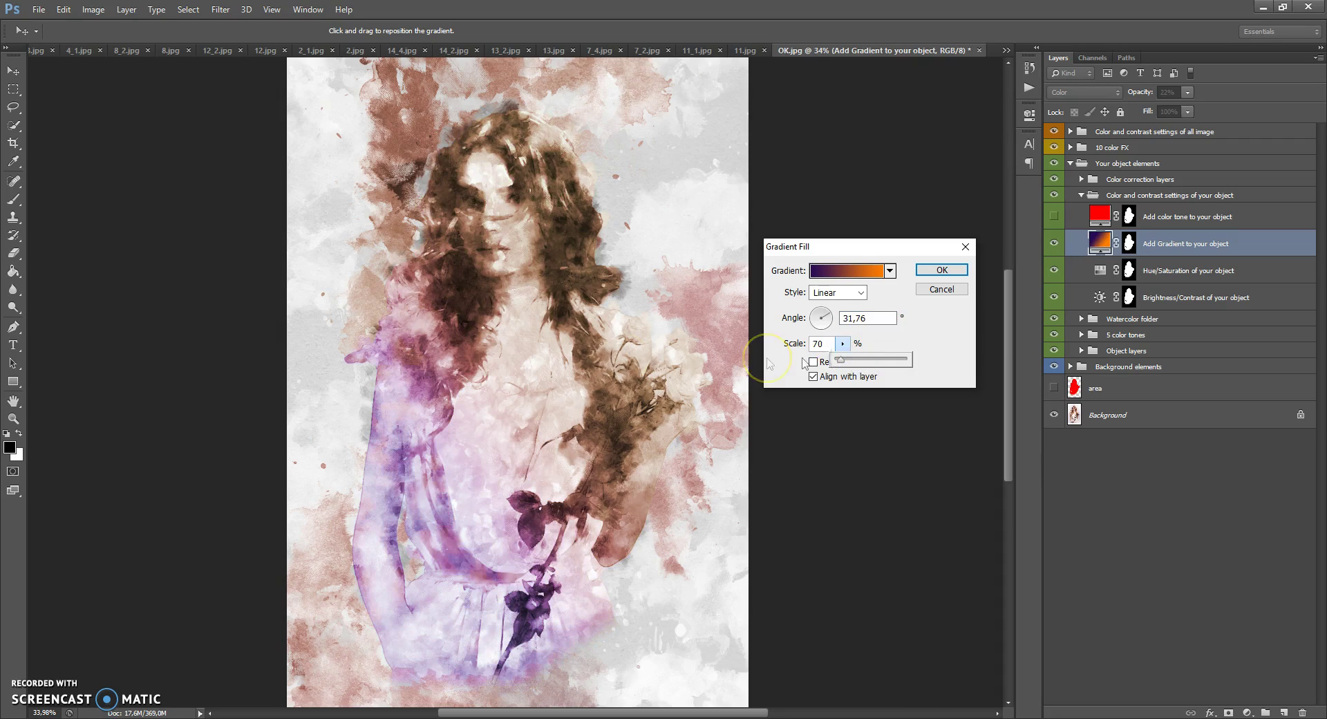
Step: Reposition the object gradient so violet covers most of the figure, apply it and hide the gradient layer
left_click_drag(457, 571, 497, 317)
left_click_drag(512, 182, 453, 358)
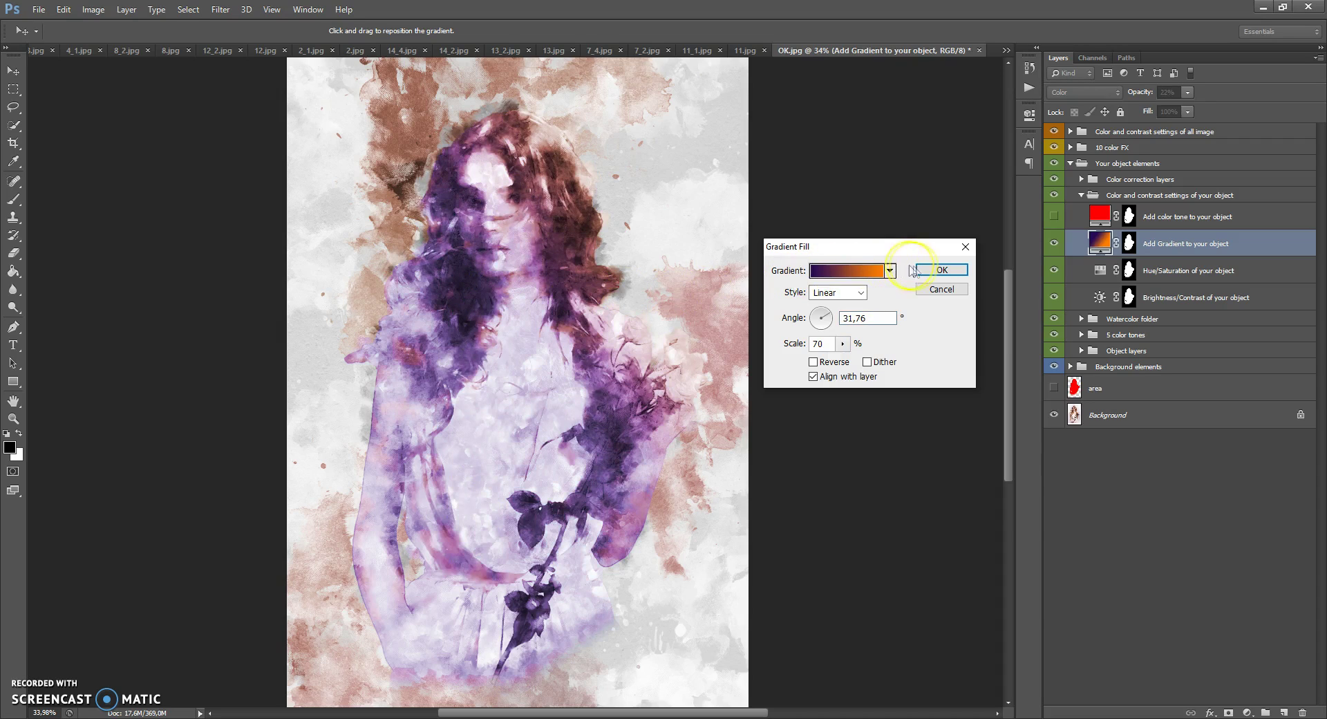
left_click(938, 271)
left_click(1055, 243)
Step: Show the "Add color tone to your object" fill, shift its hue toward pinkish red, apply it and hide the layer
left_click(1085, 216)
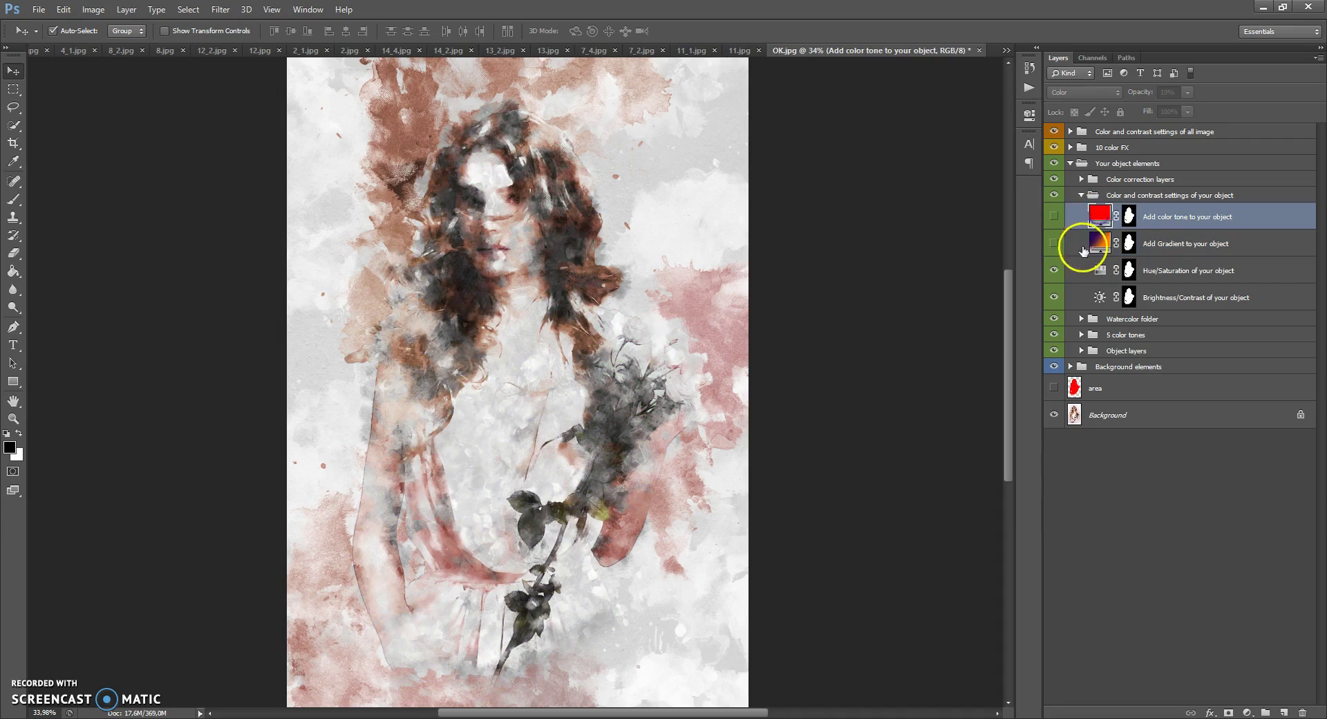
left_click(1056, 219)
double_click(1100, 214)
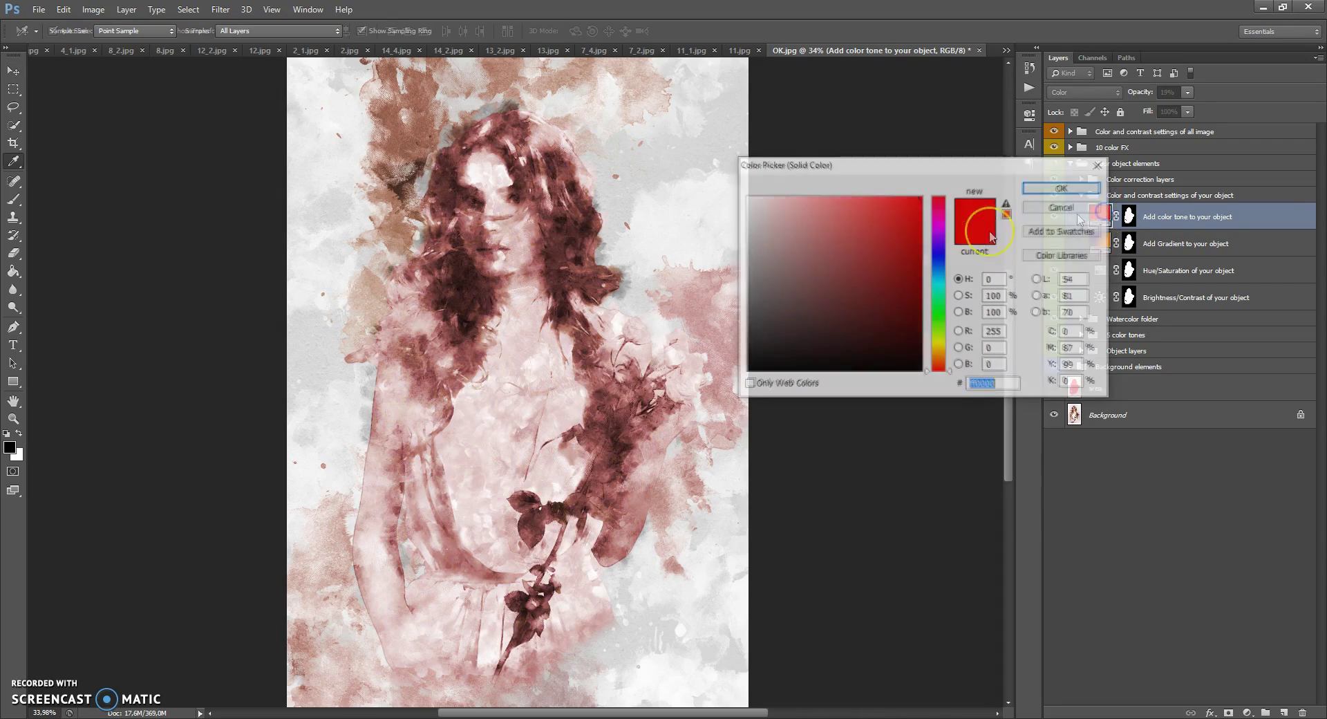
mouse_move(941, 231)
left_mouse_down()
mouse_move(941, 373)
mouse_move(935, 210)
left_mouse_up()
left_click(1063, 188)
left_click(1054, 216)
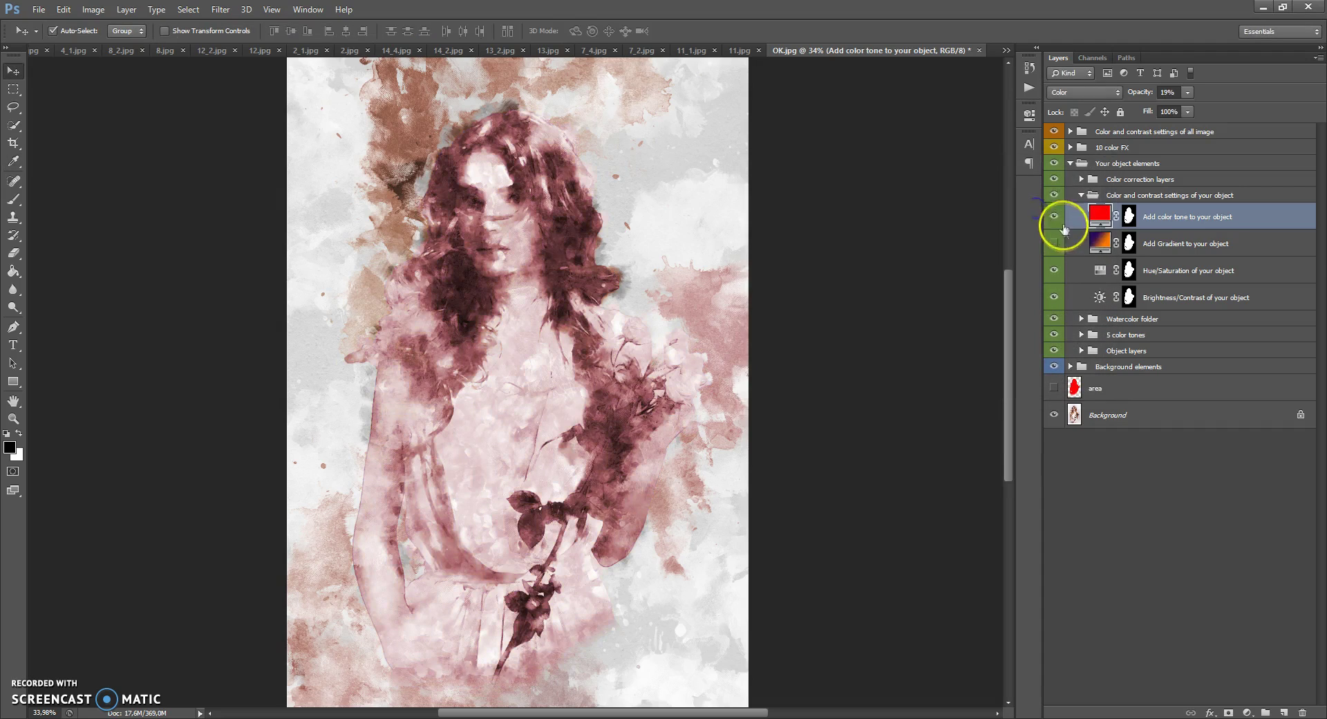
Step: Collapse the "Color and contrast settings of your object" group and compare the image with "Color correction layers" hidden and shown
left_click(1081, 195)
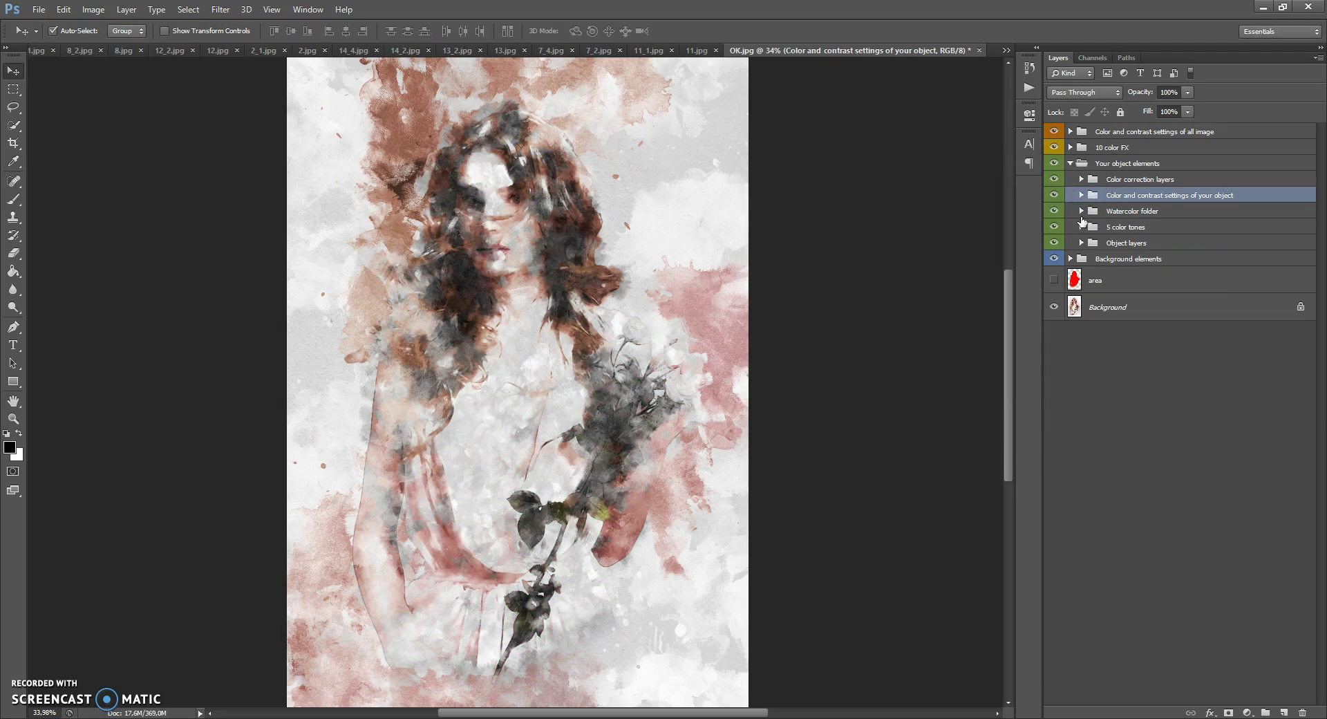
left_click(1095, 179)
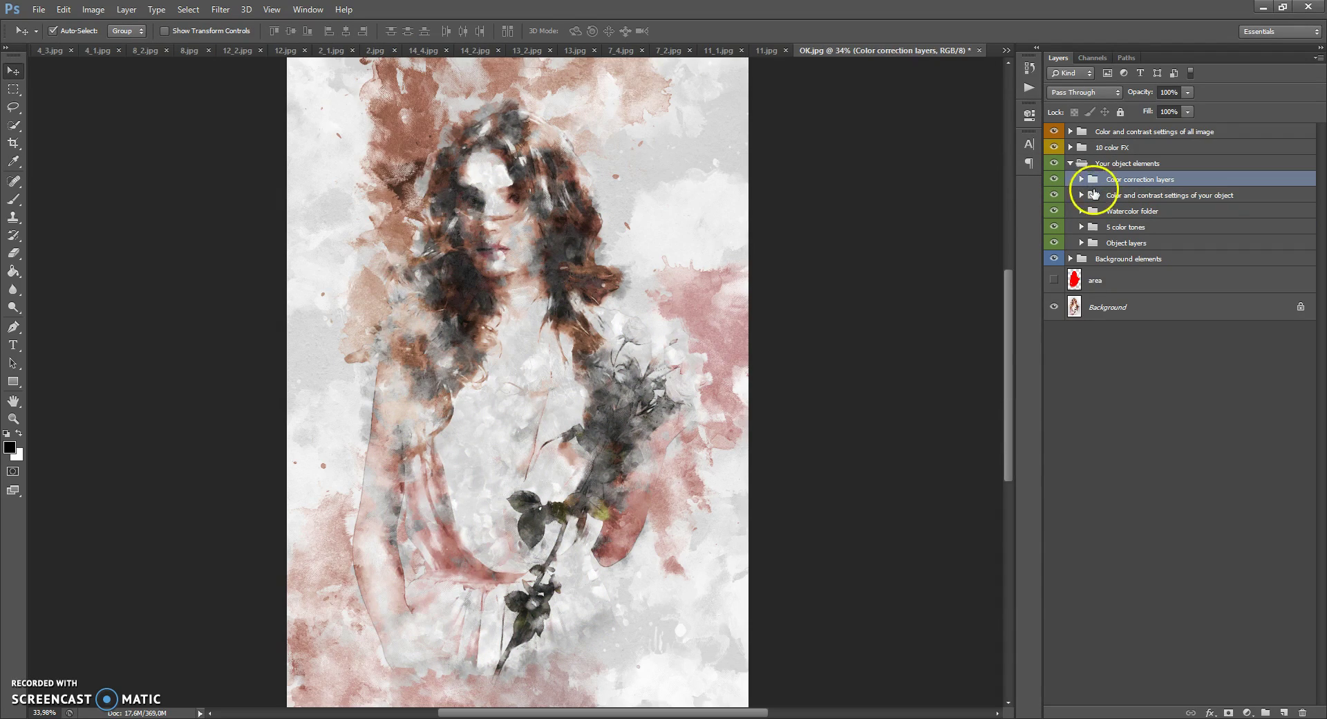
left_click(1095, 195)
left_click(1097, 180)
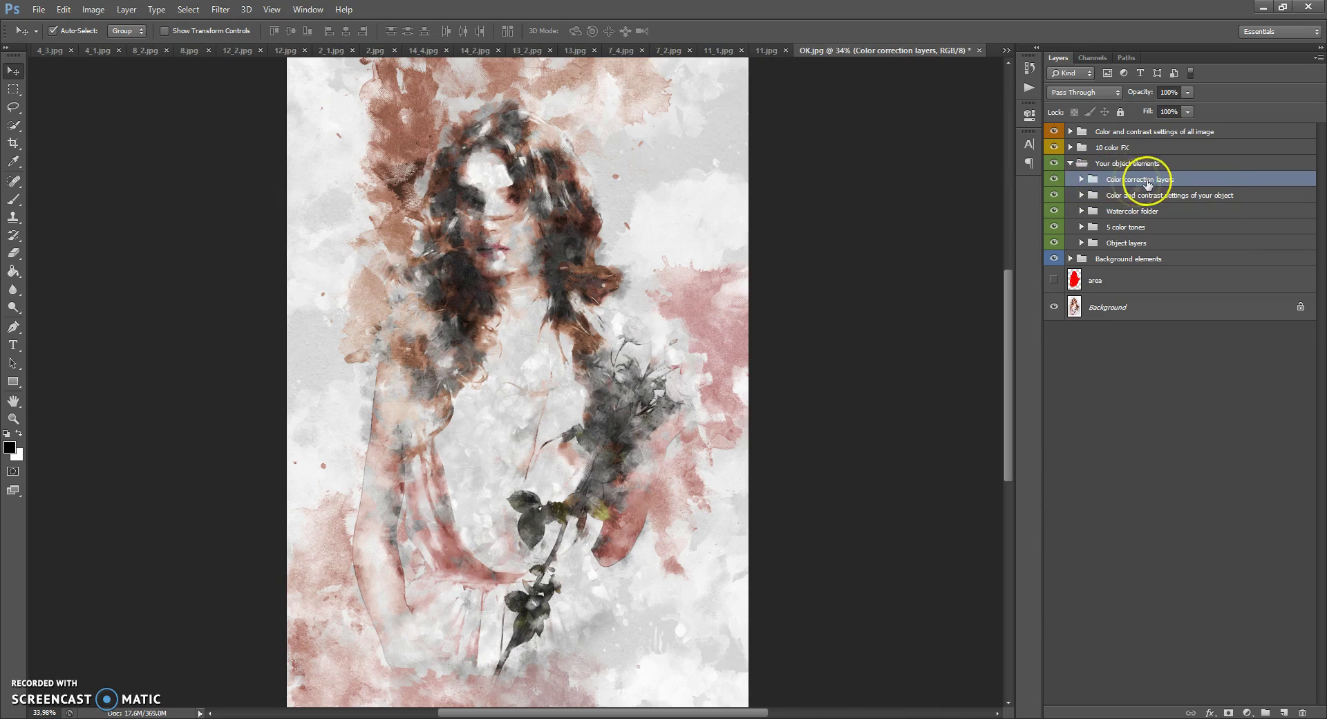
left_click(1055, 179)
left_click(1055, 180)
left_click(1055, 180)
left_click(1054, 180)
Step: Collapse "Your object elements", expand "10 color FX" and preview the Color 1 to Color 5 effects one at a time
left_click(1071, 164)
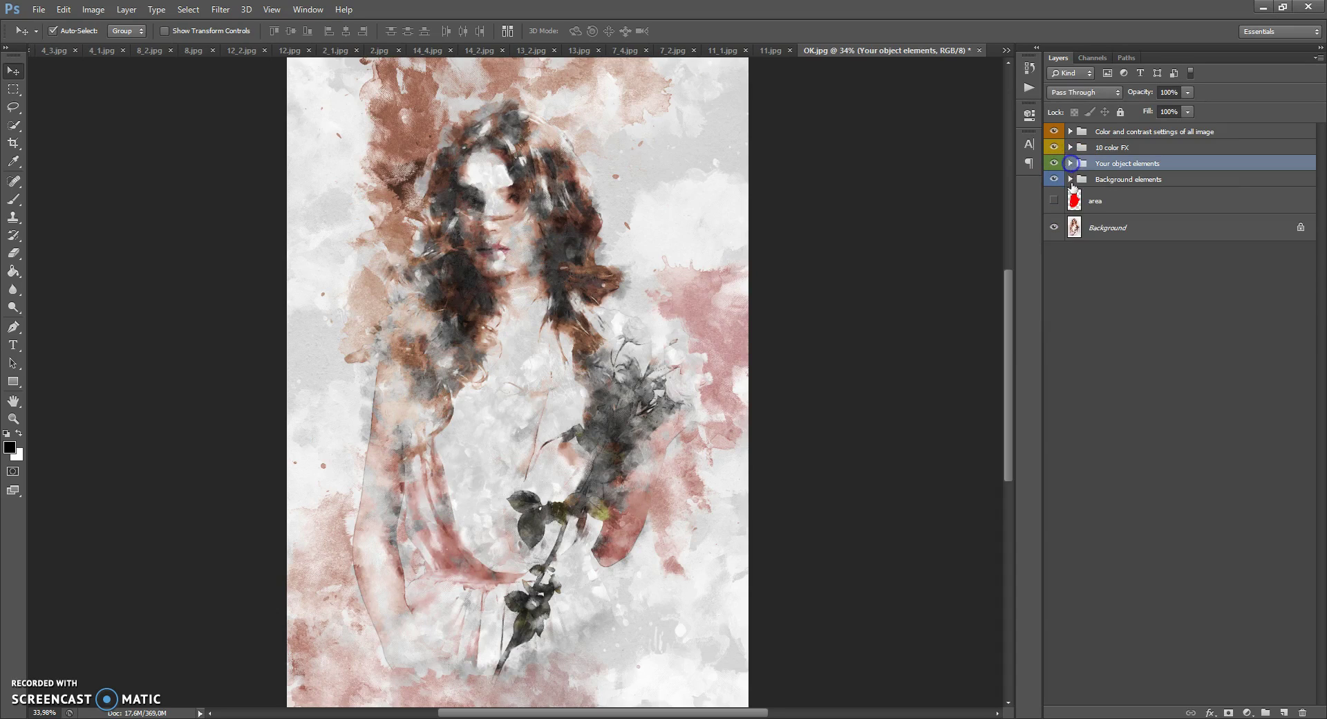
left_click(1072, 149)
left_click(1054, 168)
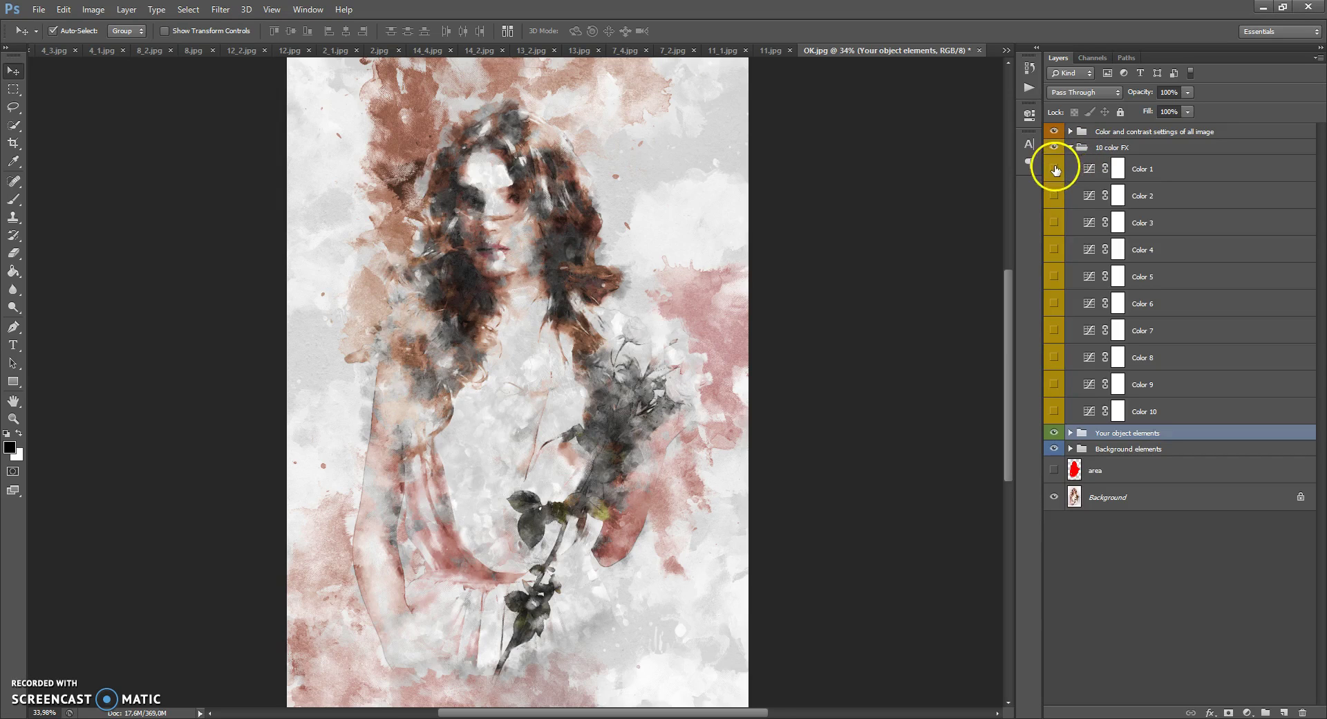
left_click(1054, 168)
left_click(1055, 197)
left_click(1054, 197)
left_click(1055, 222)
left_click(1055, 222)
left_click(1054, 249)
left_click(1054, 276)
Step: Preview the Color 6 to Color 10 effects one at a time, leaving all of them hidden
left_click(1054, 304)
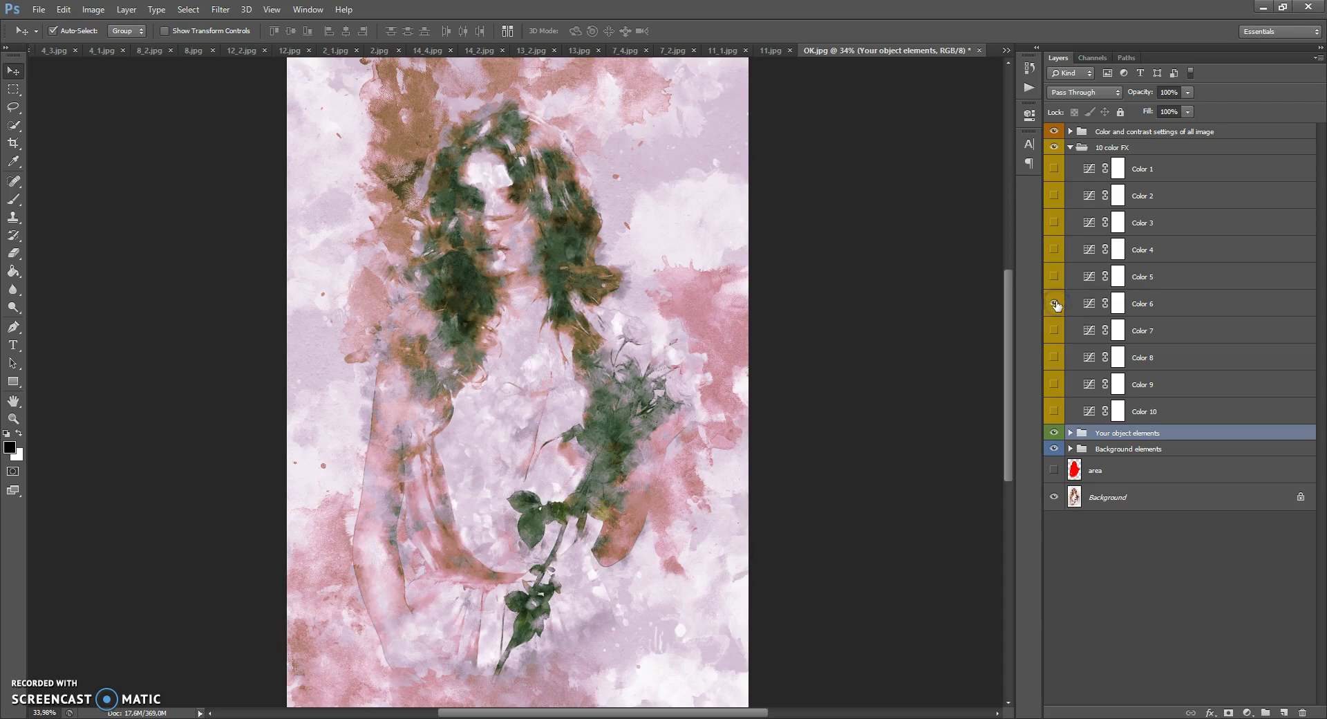
left_click(1054, 304)
left_click(1053, 331)
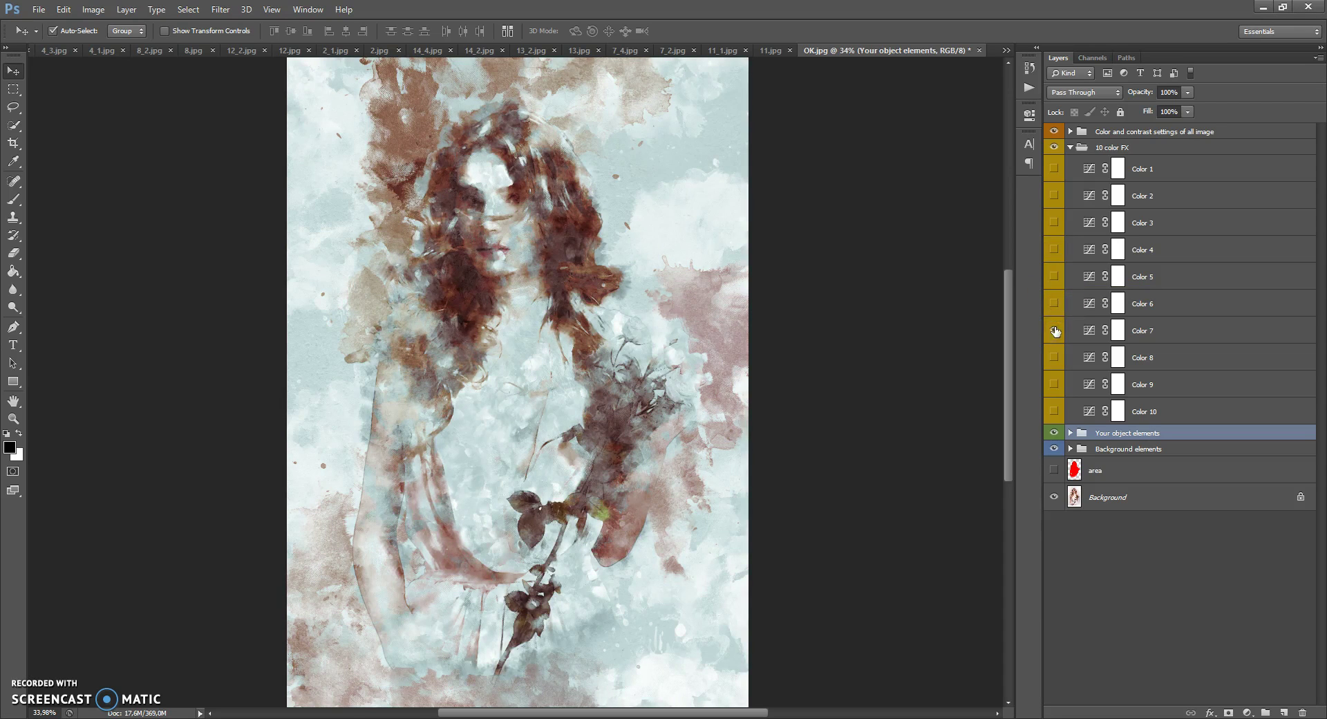
left_click(1053, 330)
left_click(1054, 358)
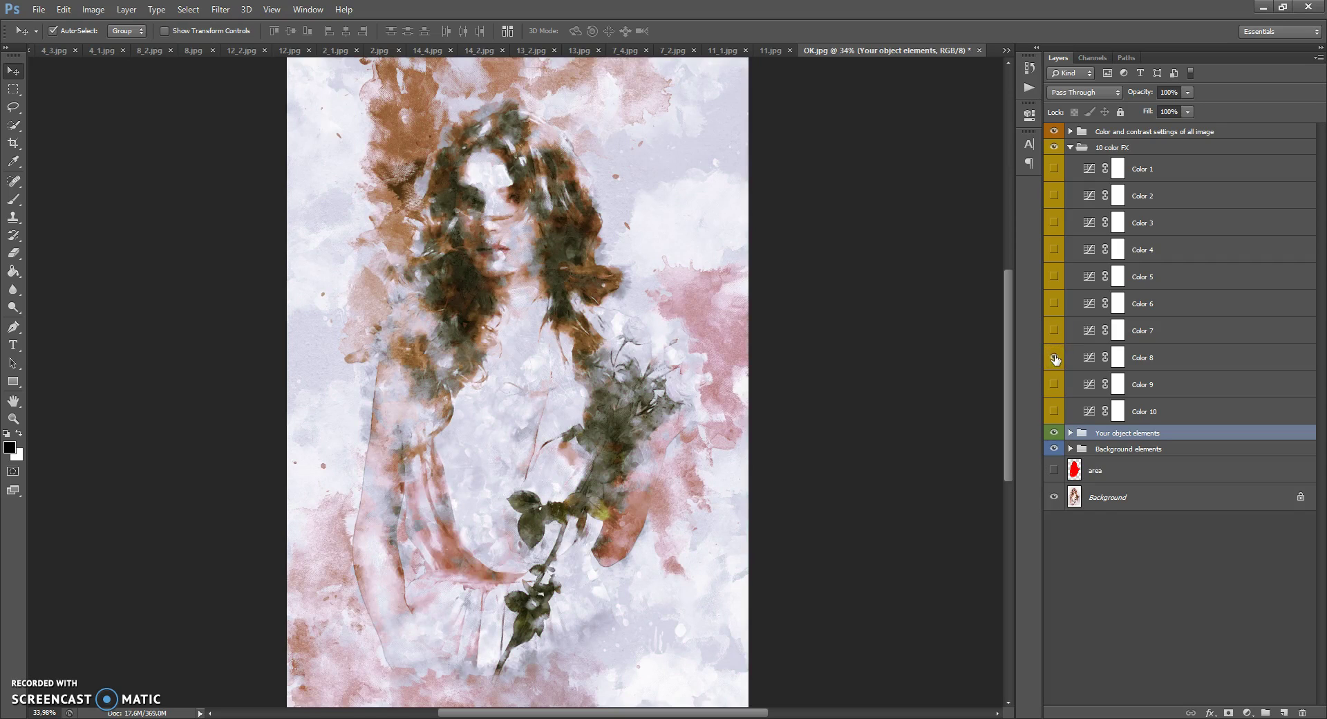
left_click(1054, 384)
left_click(1054, 384)
left_click(1054, 411)
left_click(1055, 413)
Step: Collapse "10 color FX", expand "Color and contrast settings of all image" and select the "Add Gradient to all image" layer
left_click(1070, 147)
left_click(1070, 132)
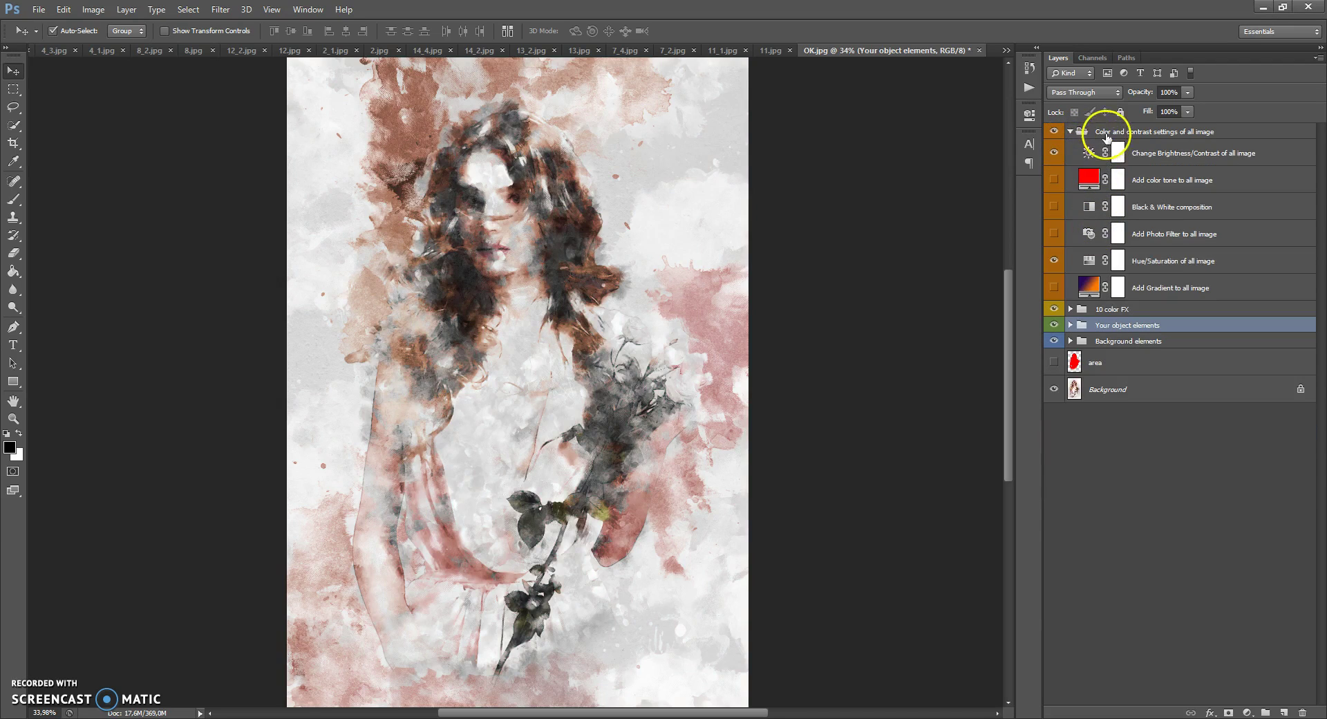
left_click(1186, 133)
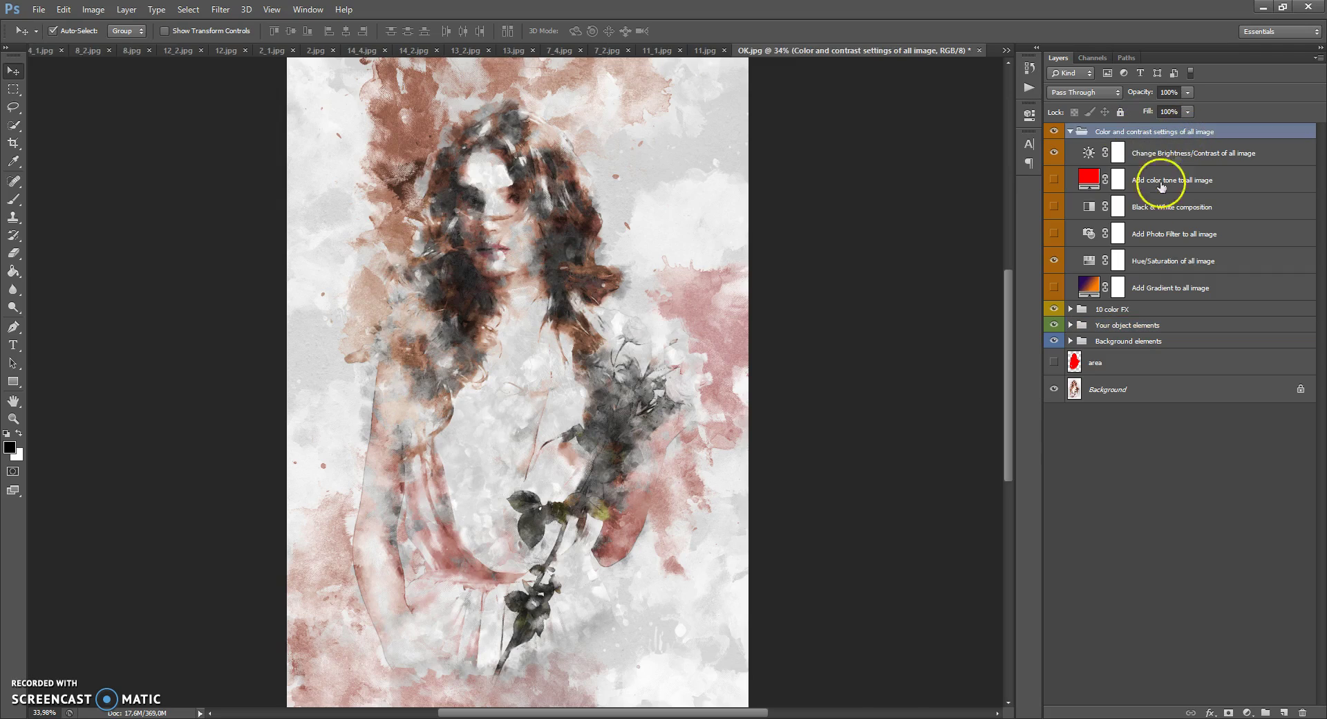
left_click(1149, 288)
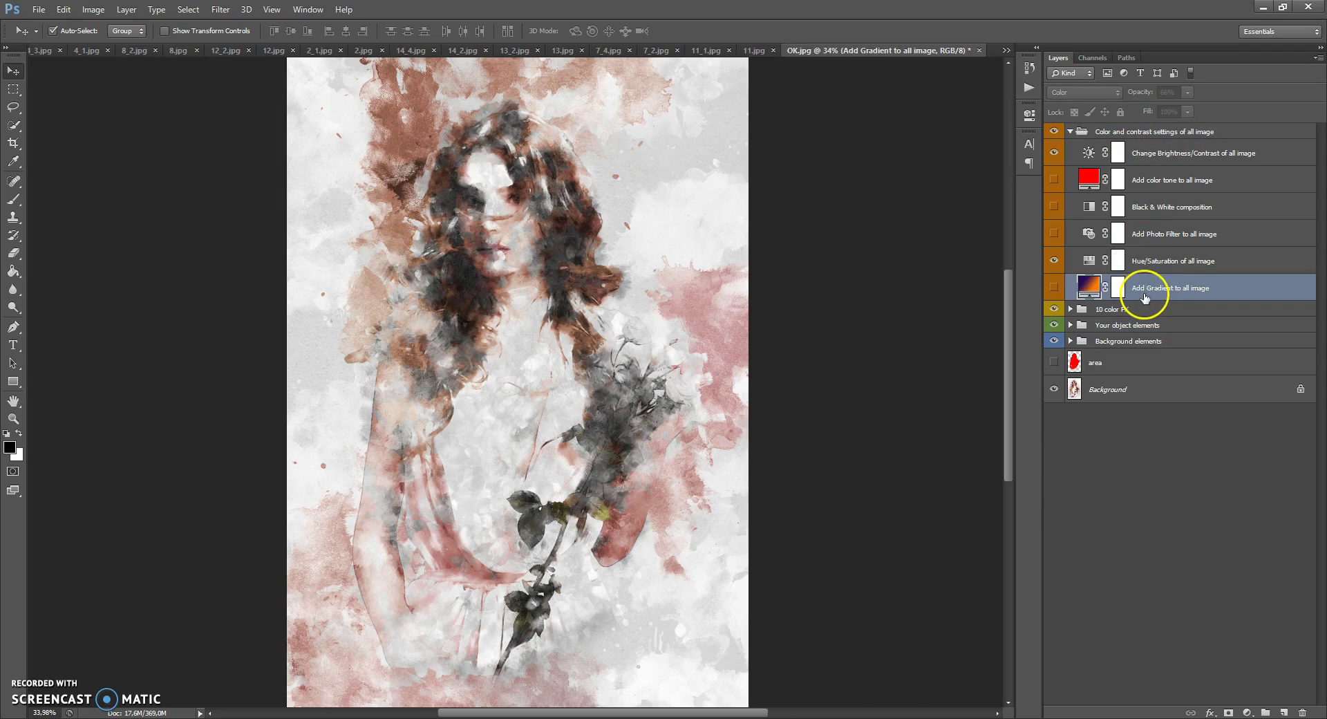
Step: Show the "Add Gradient to all image" layer and try a dark red for its gradient's violet starting color stop
left_click(1054, 288)
double_click(1090, 285)
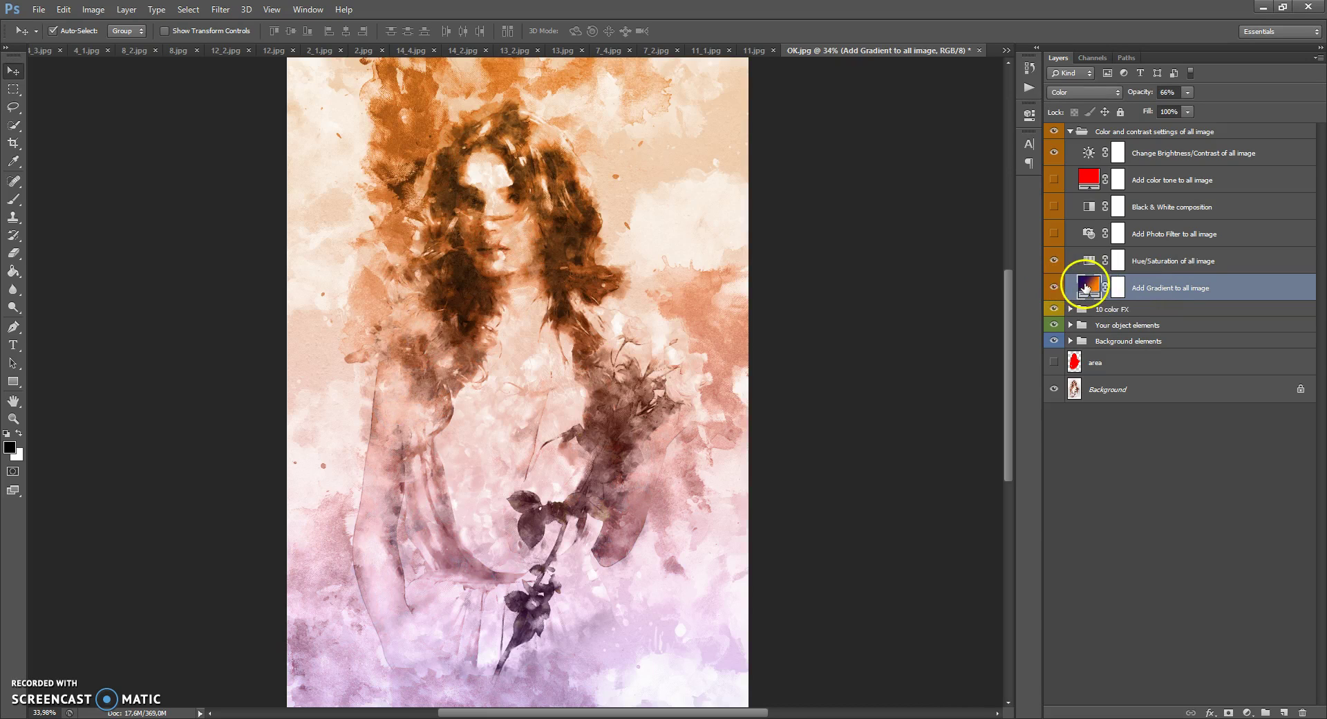
left_click_drag(518, 432, 593, 592)
left_click(818, 280)
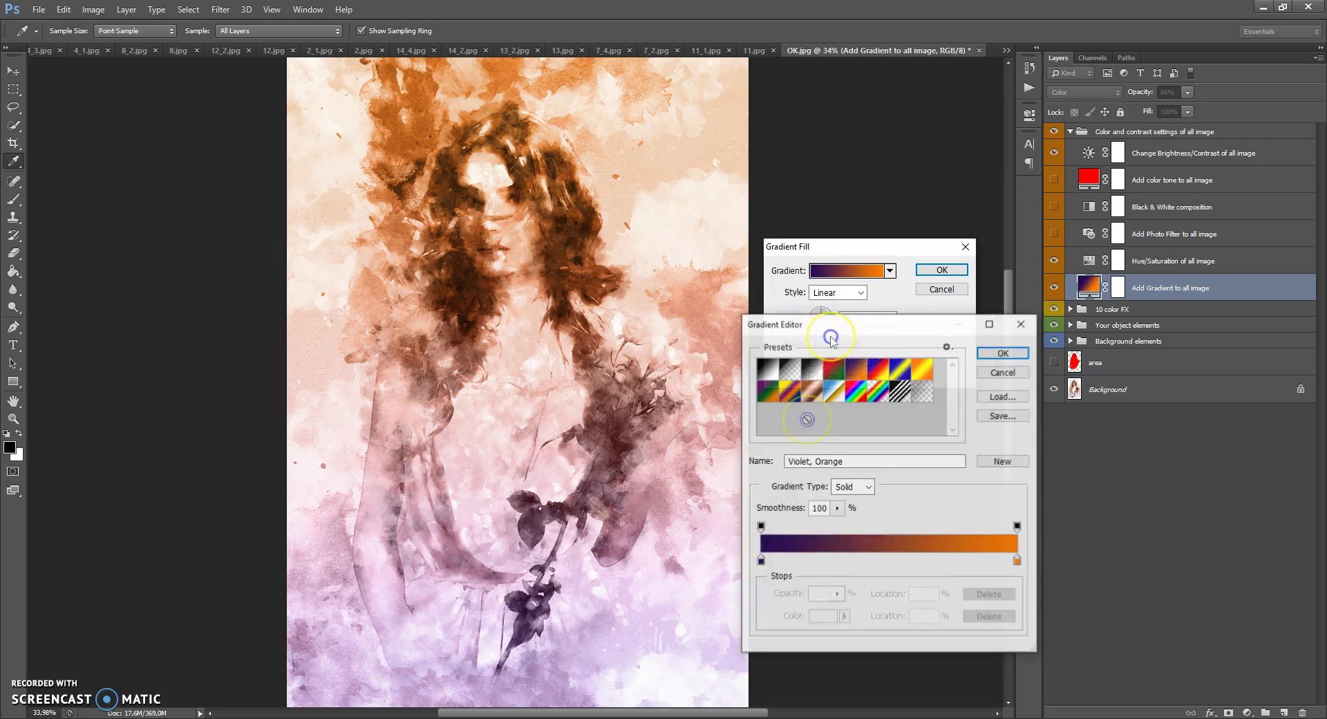
double_click(761, 560)
left_click_drag(941, 361, 935, 202)
left_click(1062, 187)
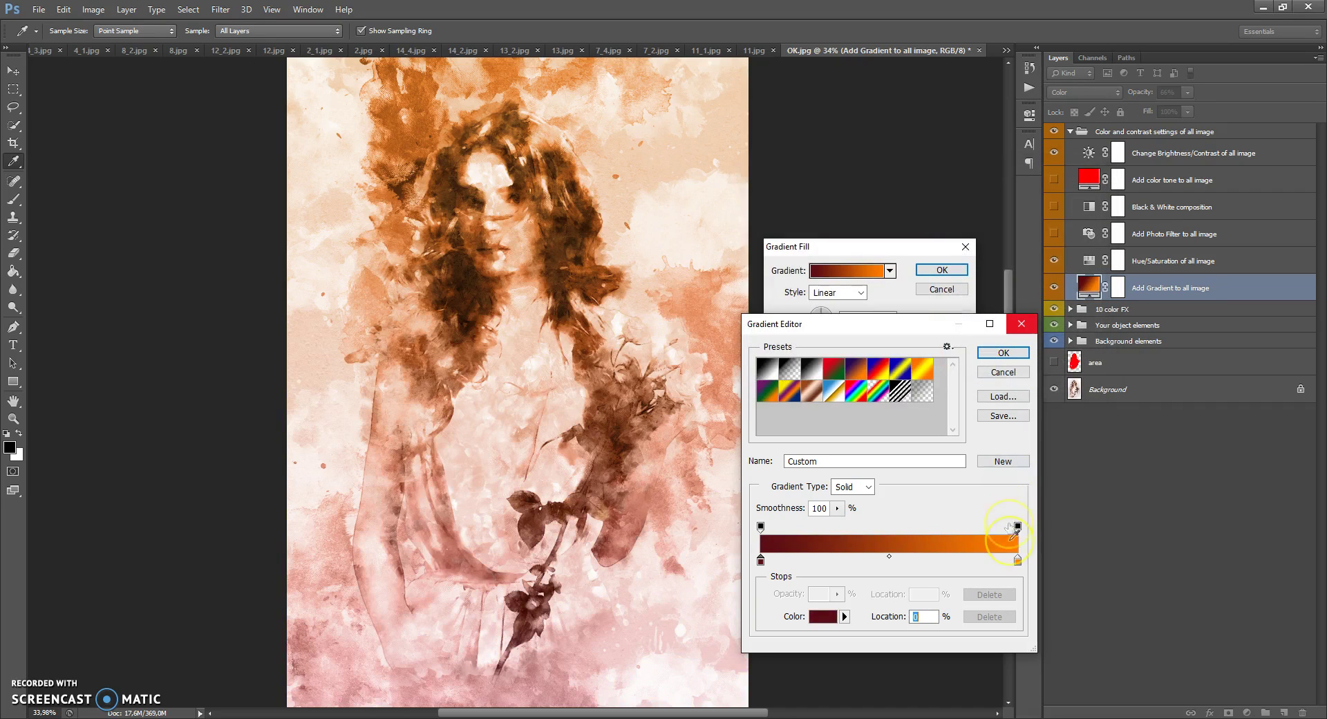
Step: Try blue 009cff for the end color stop of the whole-image gradient and accept the edited gradient
double_click(1017, 562)
left_click_drag(940, 304, 943, 277)
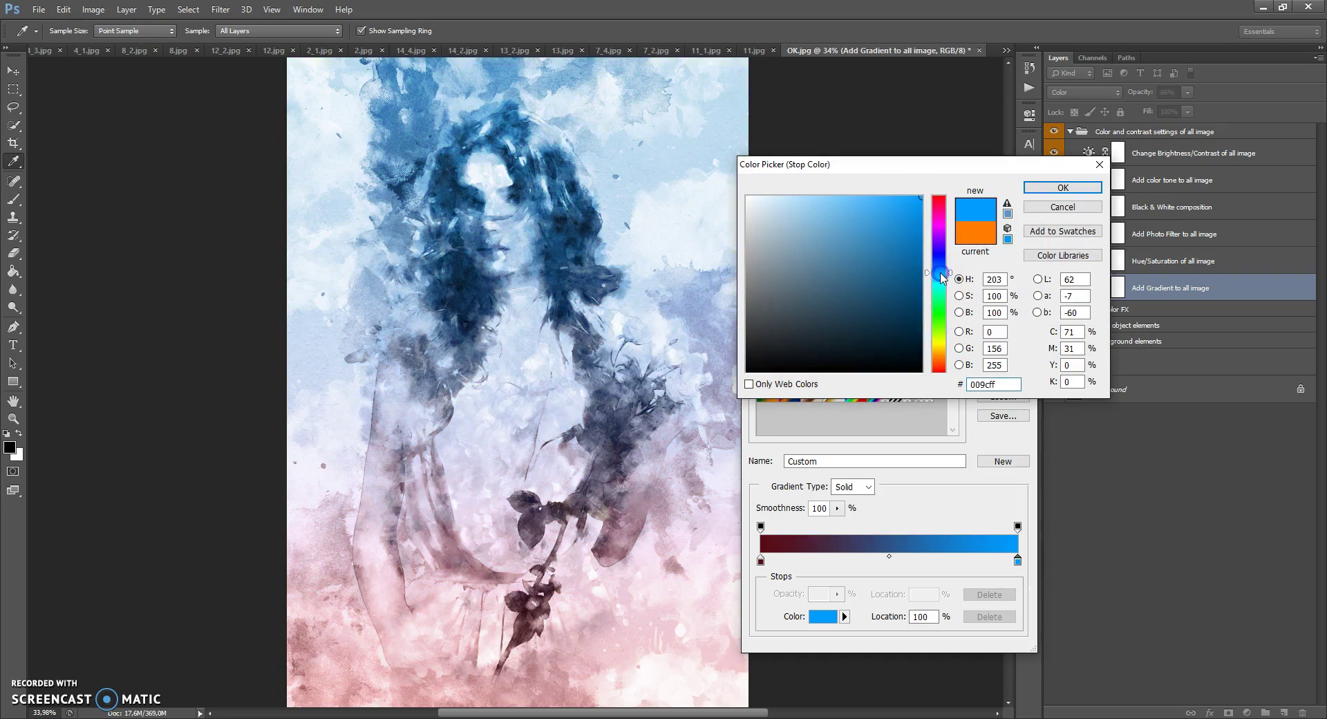
left_click(1037, 188)
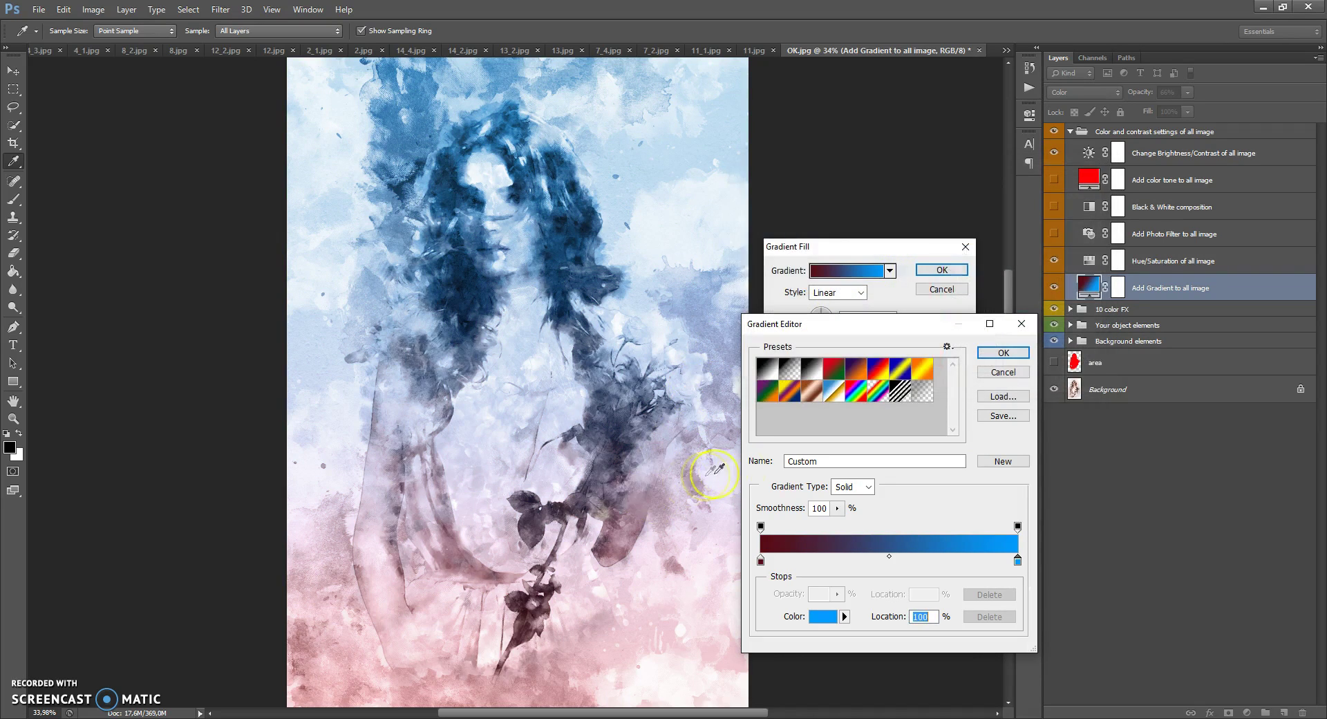
left_click(1003, 353)
Step: Try repositioning the whole-image gradient at an angle of 178,45°, cancel the gradient changes and hide the layer
left_click_drag(602, 521, 533, 305)
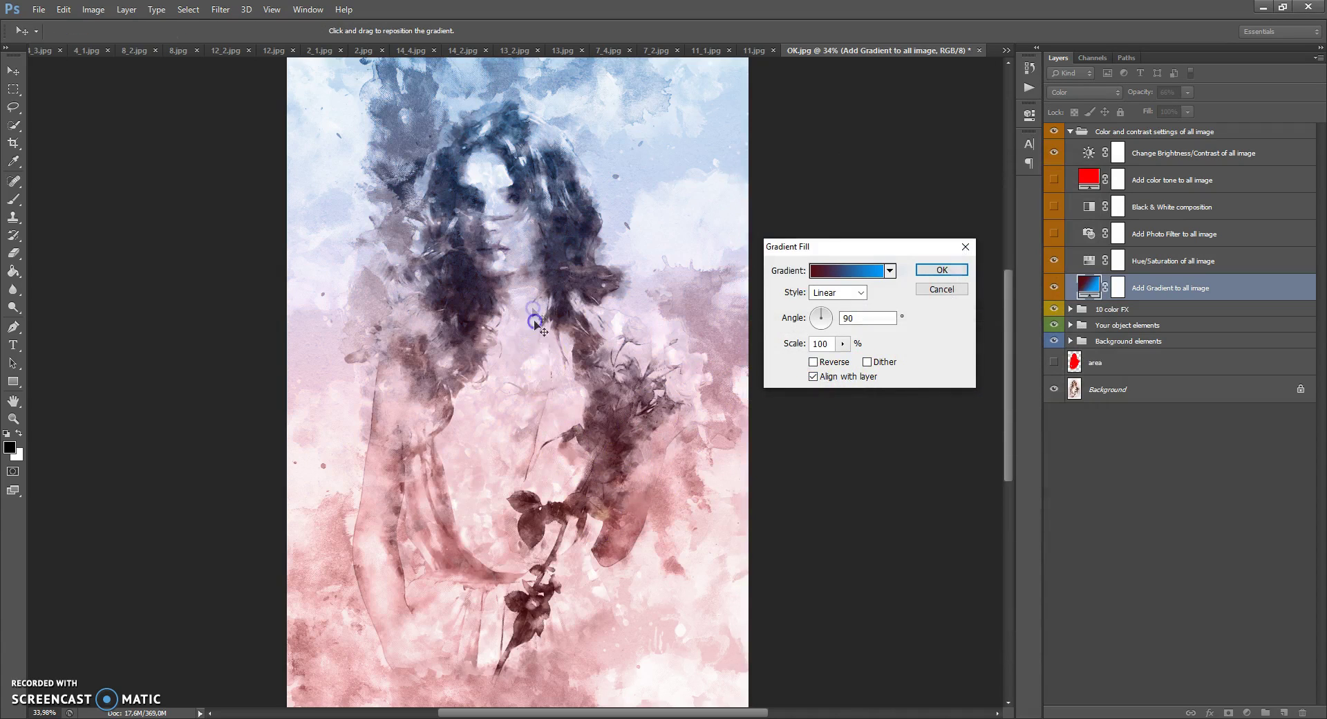
left_click(805, 319)
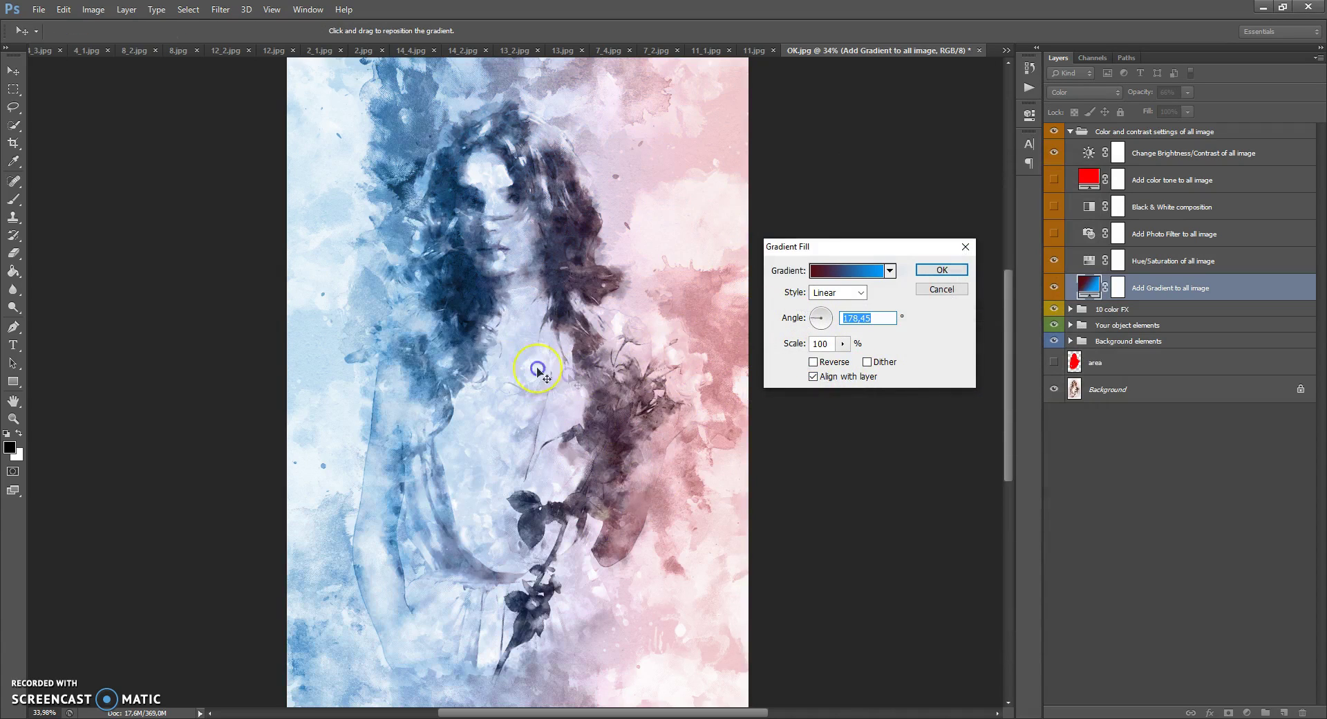
left_click(942, 289)
left_click(1054, 287)
left_click(1055, 288)
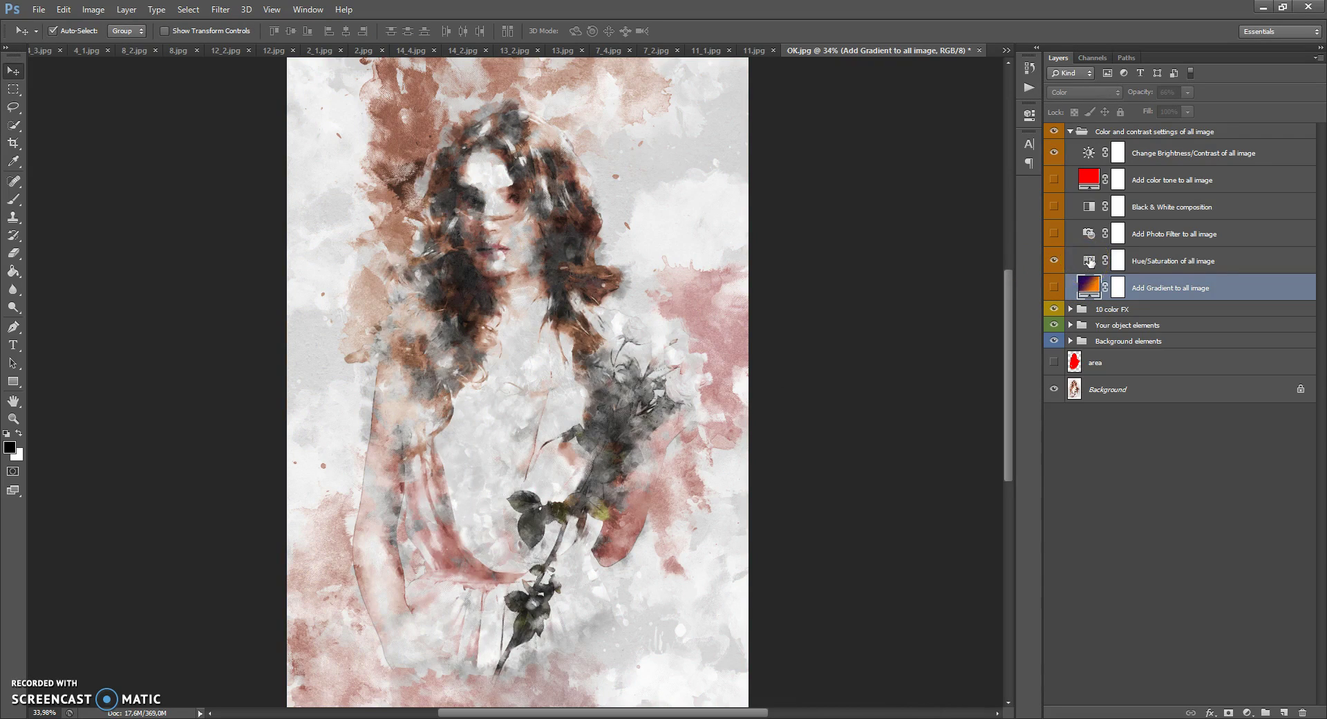
Step: Try a slight hue shift on the "Hue/Saturation of all image" adjustment, and close its settings
double_click(1090, 261)
mouse_move(912, 201)
left_mouse_down()
mouse_move(1017, 204)
mouse_move(840, 206)
mouse_move(934, 202)
mouse_move(907, 201)
left_mouse_up()
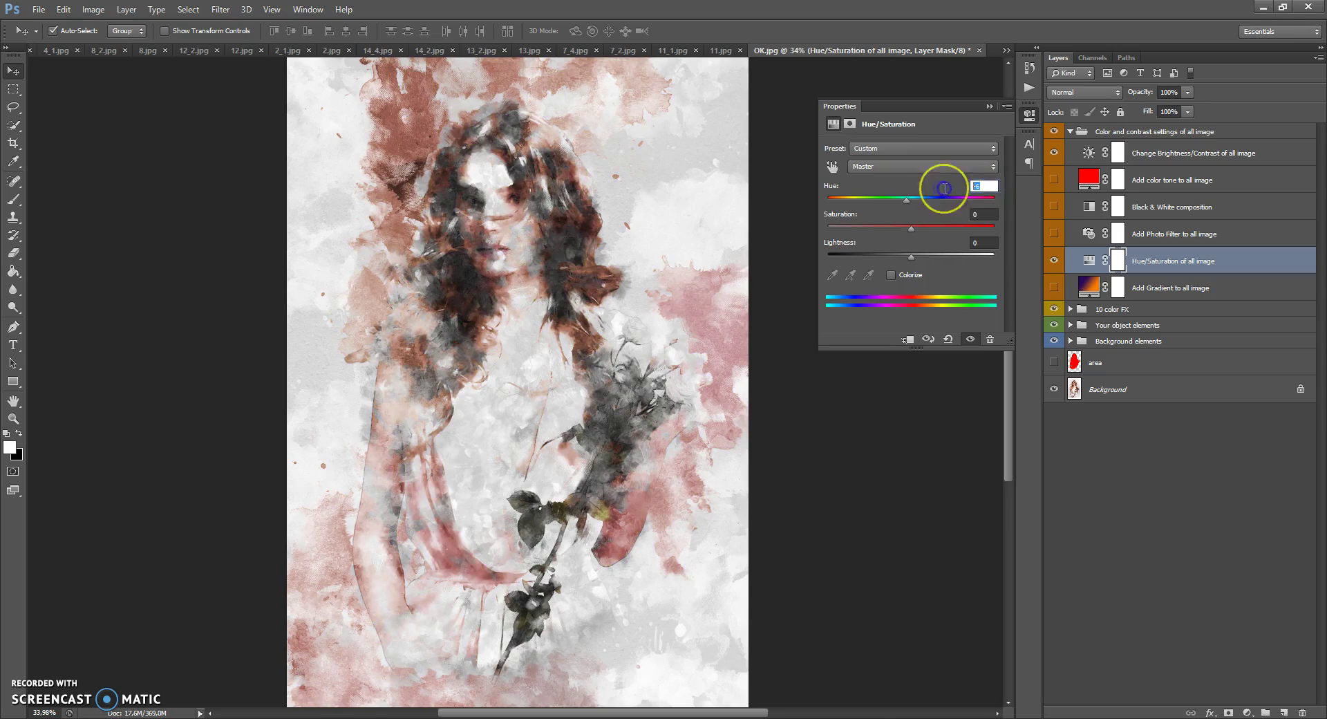
left_click(988, 107)
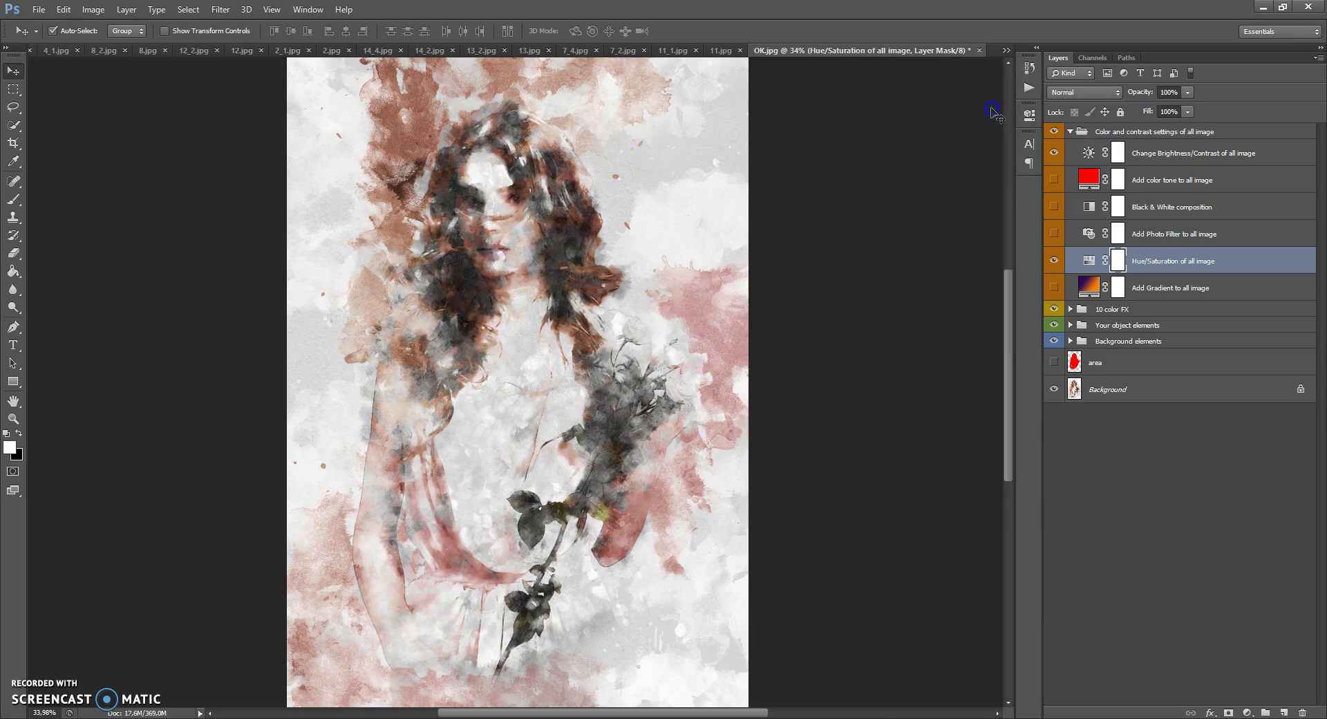
Step: Show the "Add Photo Filter to all image" layer and try the Deep Red filter at 74% density
left_click(1054, 234)
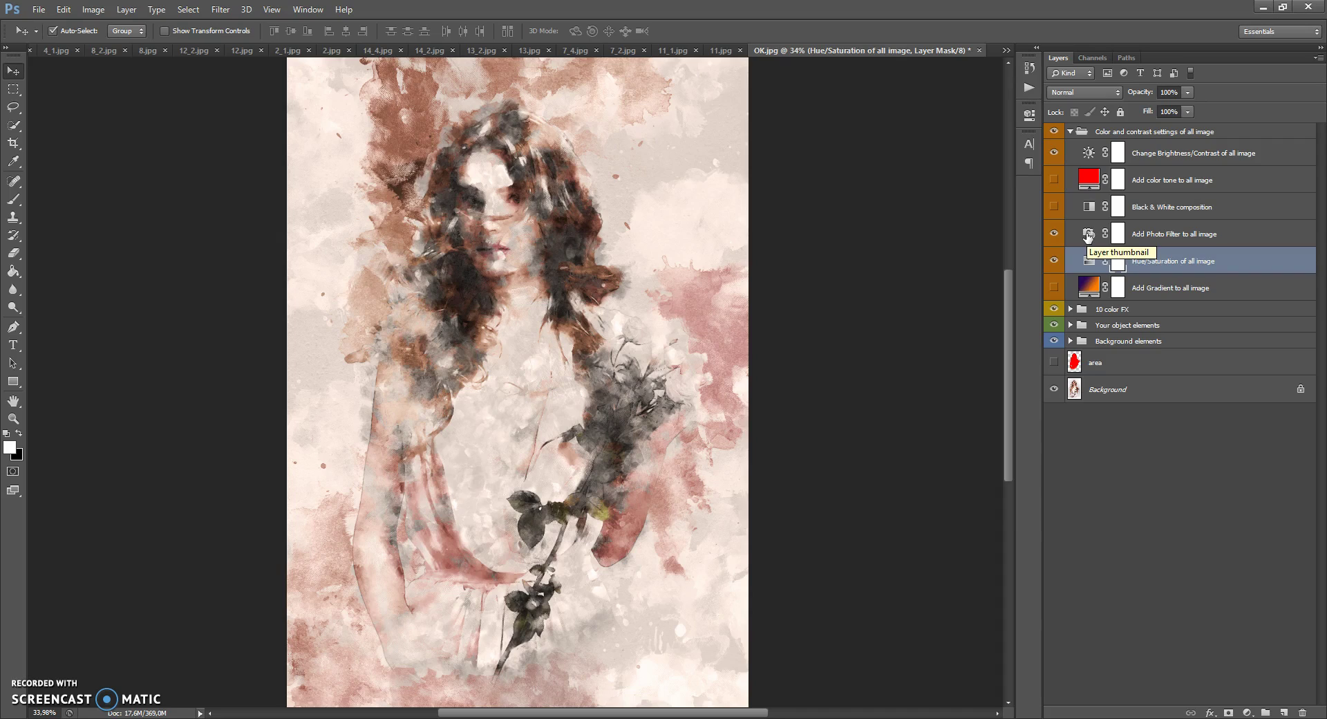
double_click(1089, 235)
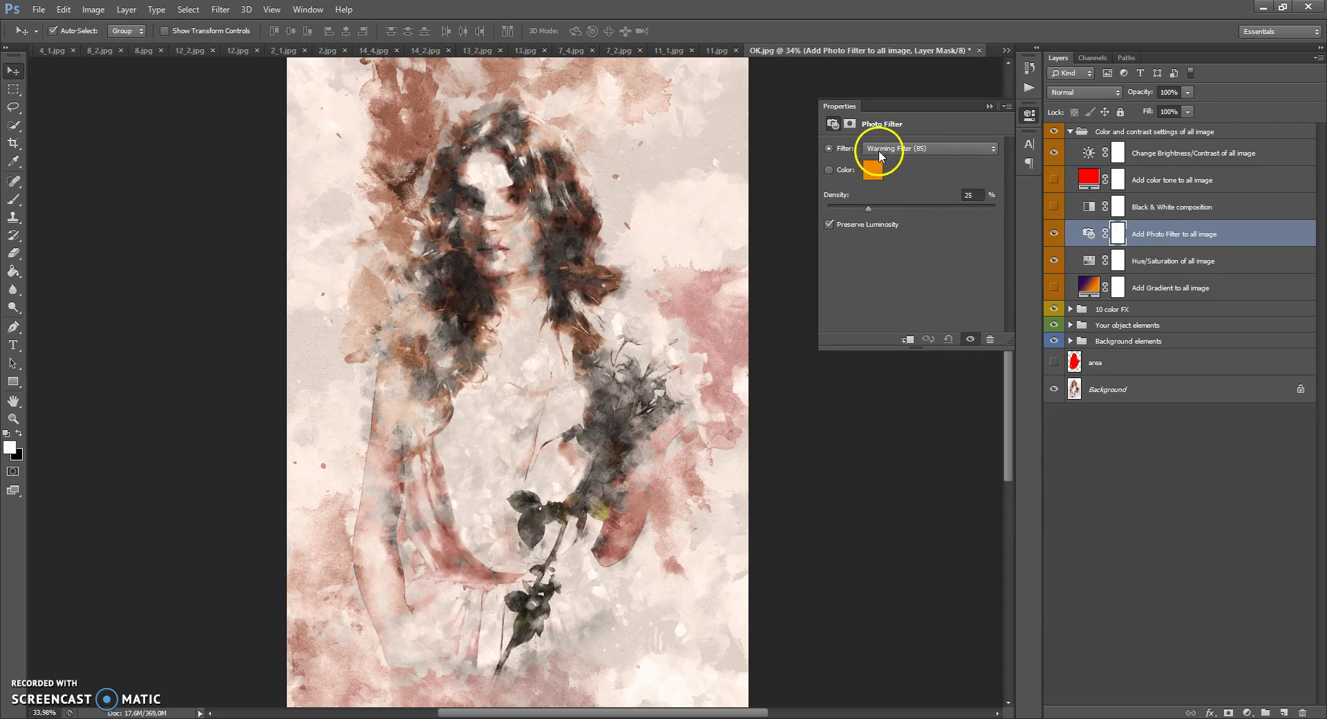
left_click(910, 149)
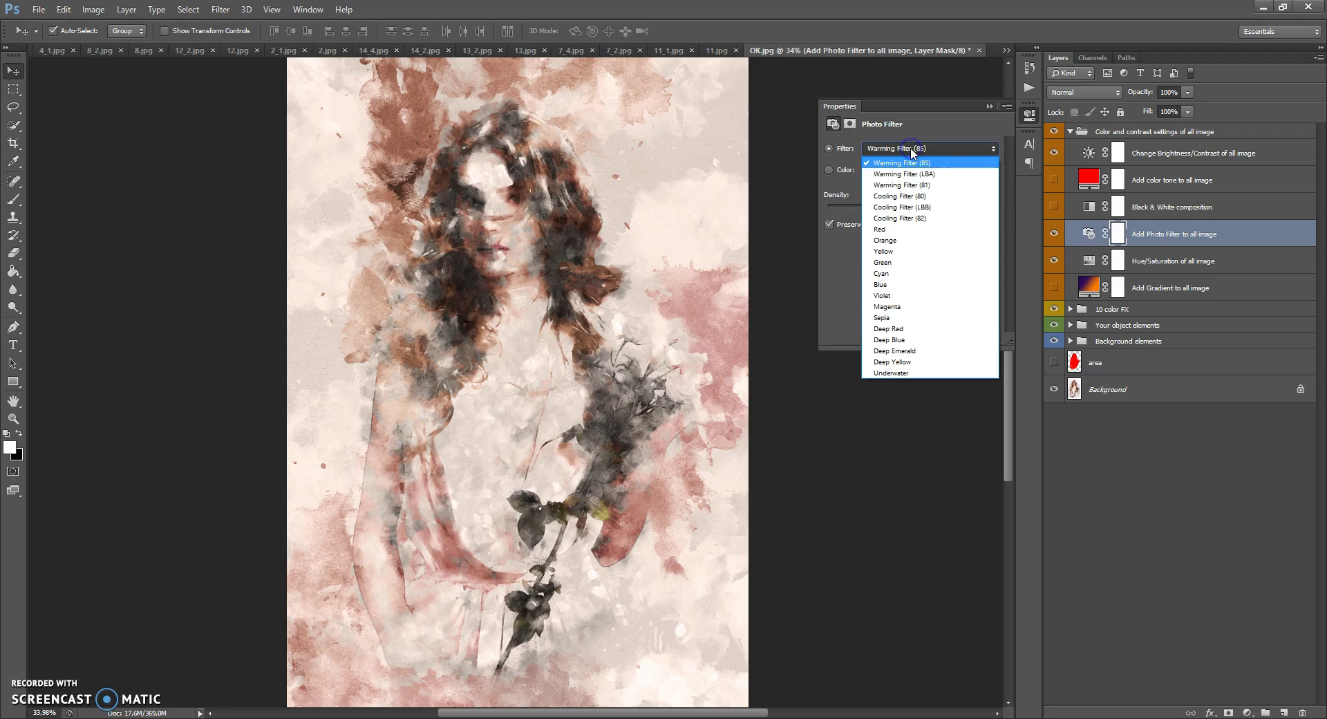
left_click(899, 240)
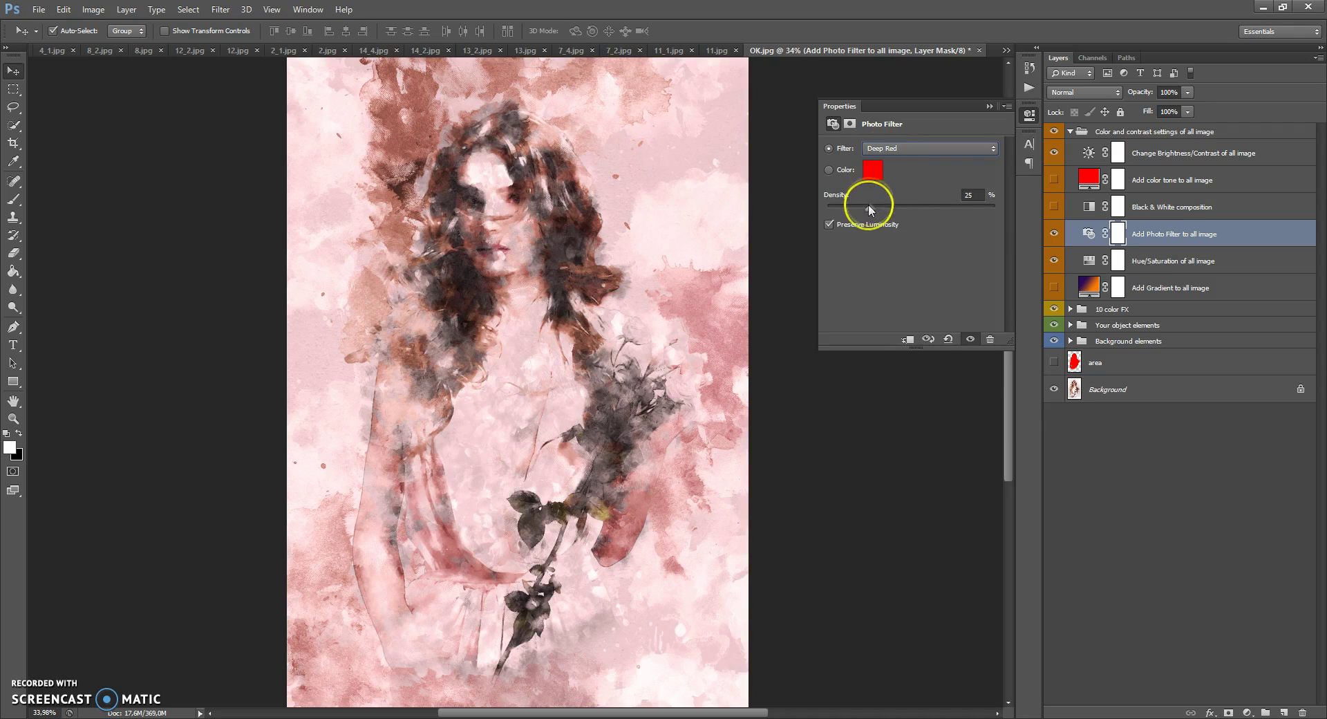
left_click_drag(868, 206, 892, 207)
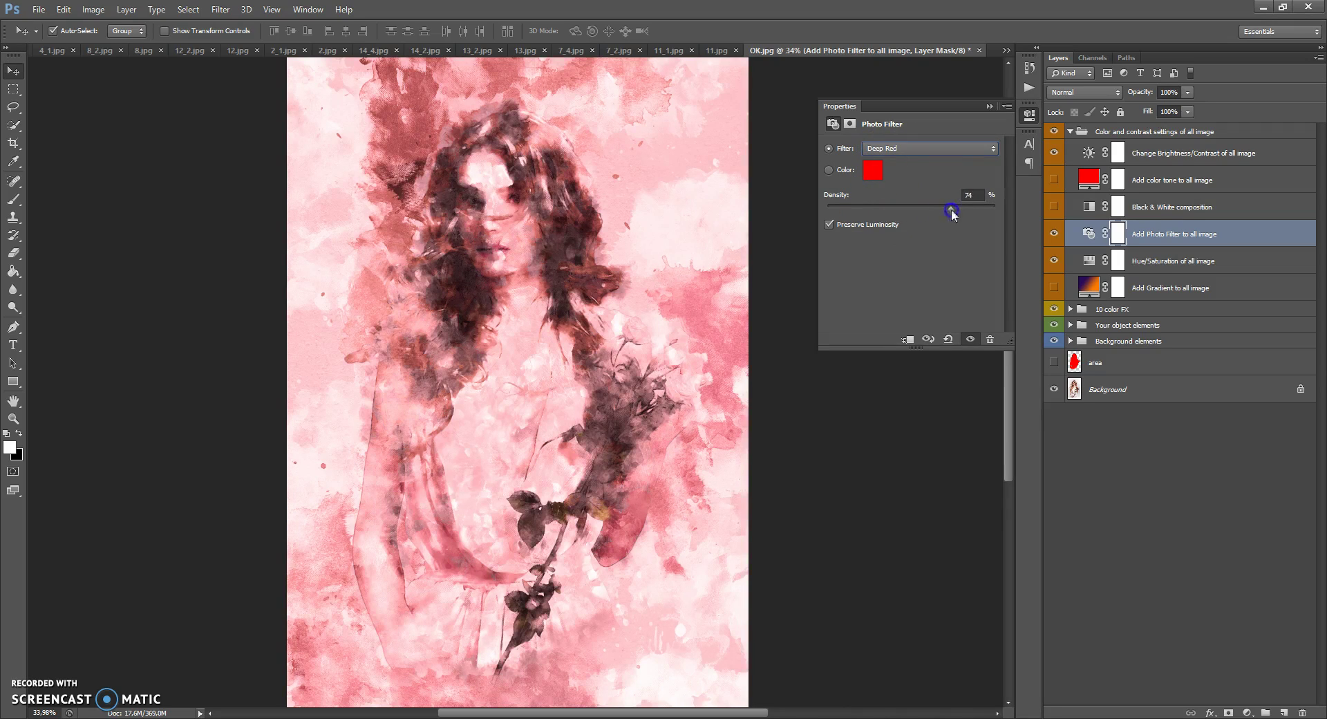
Step: Switch the photo filter back to Warming Filter (85), close its settings and hide the layer
left_click(918, 149)
left_click(899, 159)
left_click(989, 107)
left_click(1055, 234)
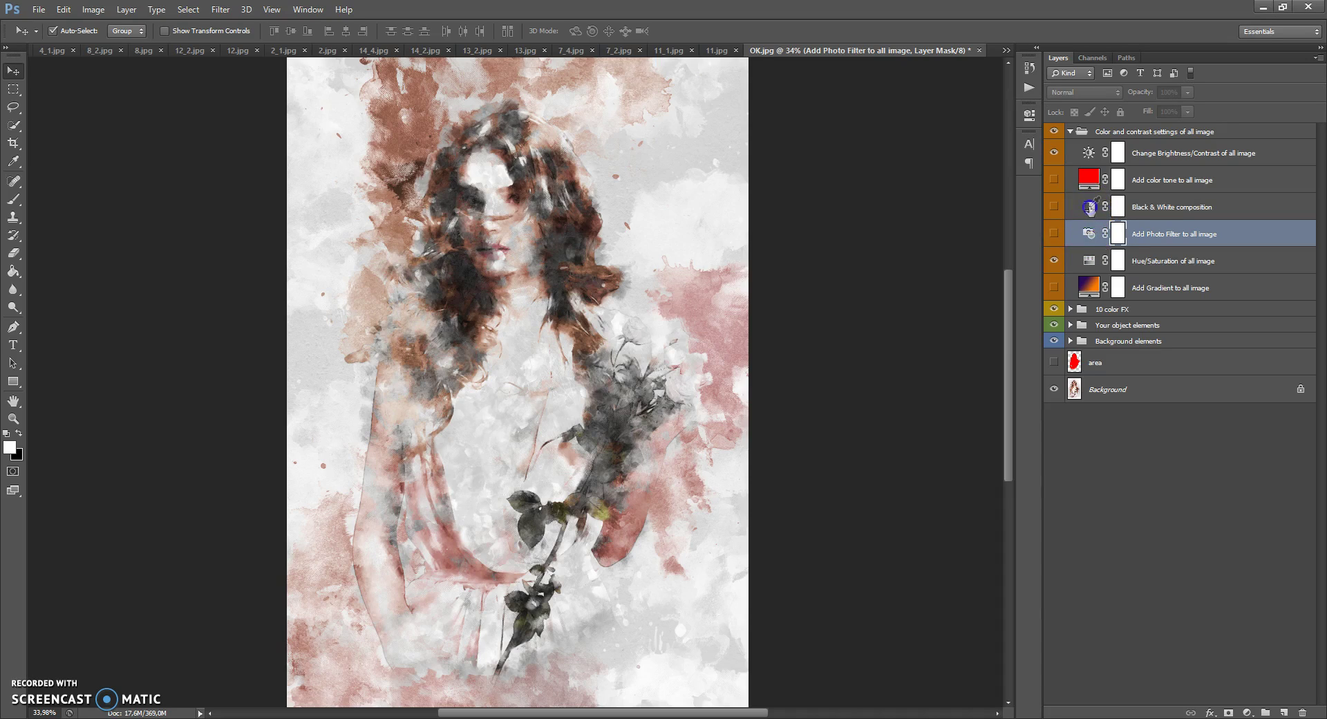
Step: Toggle the "Black & White composition" layer on and off to preview its effect, leaving it hidden
left_click(1089, 206)
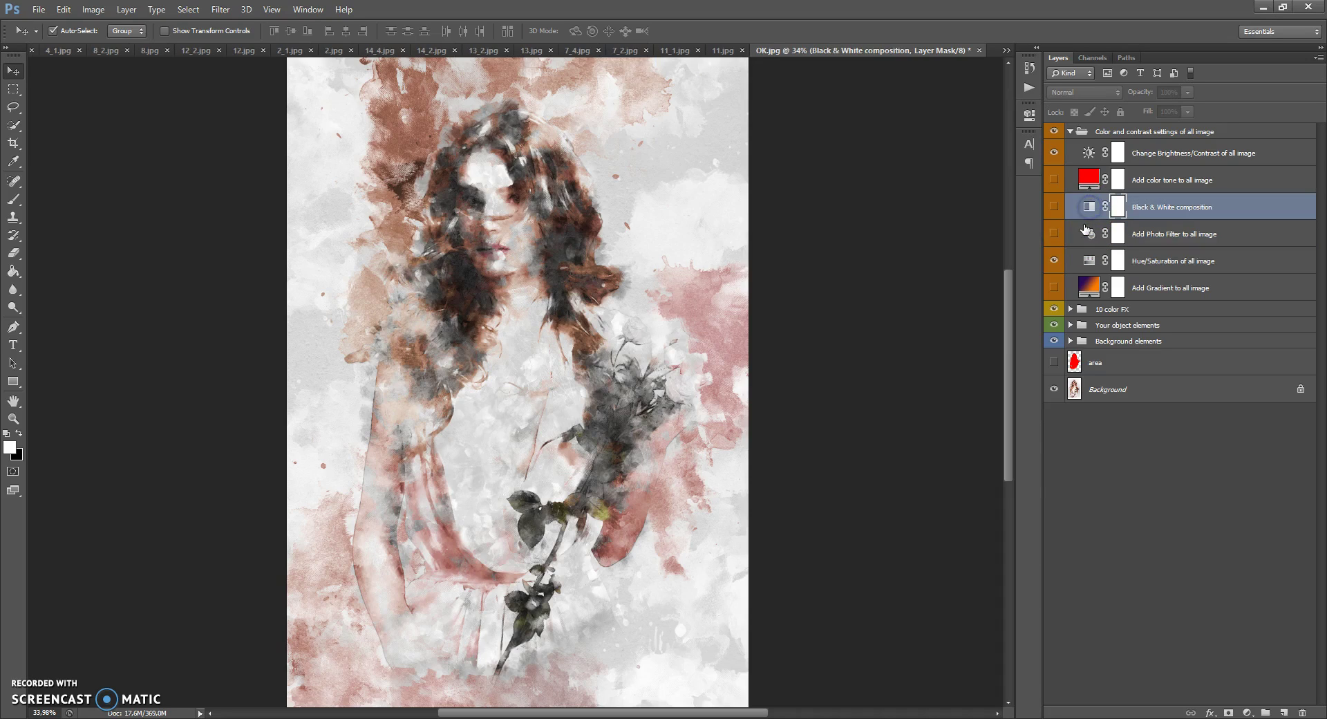
left_click(1053, 206)
left_click(1053, 206)
left_click(1053, 206)
left_click(1053, 206)
Step: Try the blue 2a00ff on the "Add color tone to all image" layer, cancel the color change and hide the layer
double_click(1088, 179)
left_click_drag(939, 202, 941, 254)
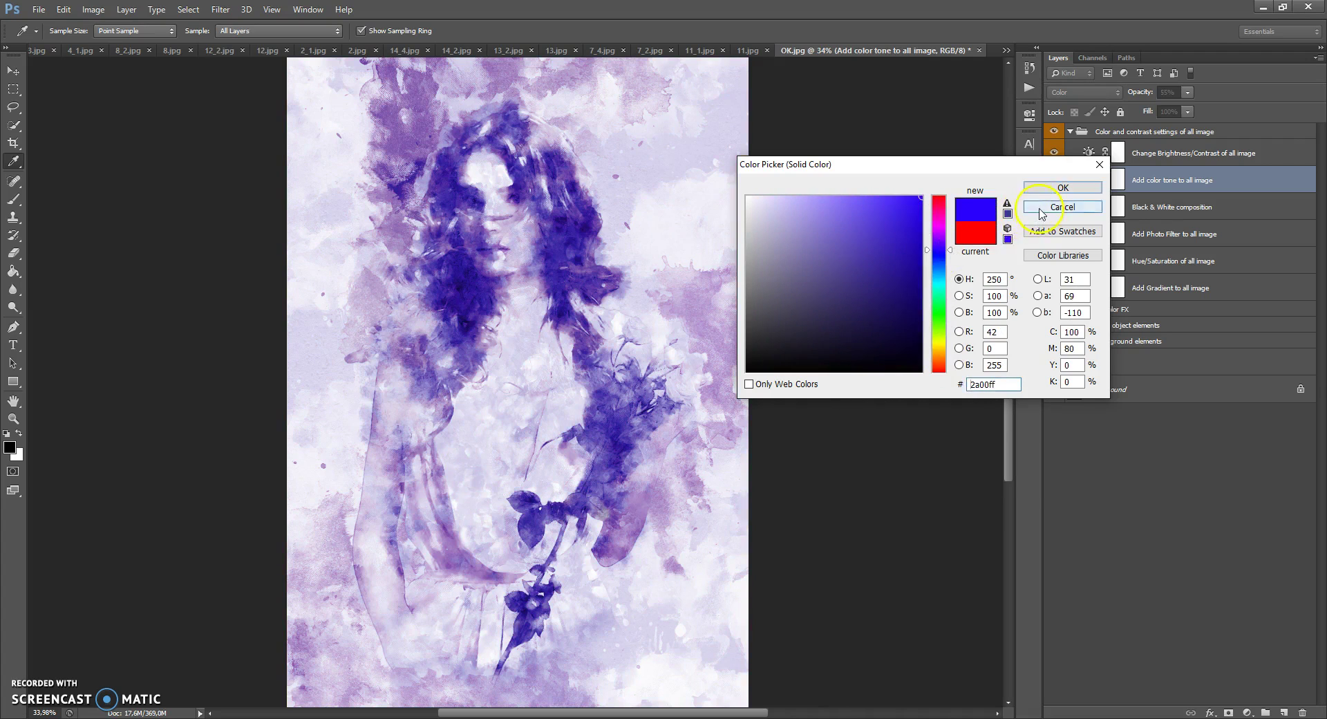
left_click(1062, 206)
left_click(1054, 180)
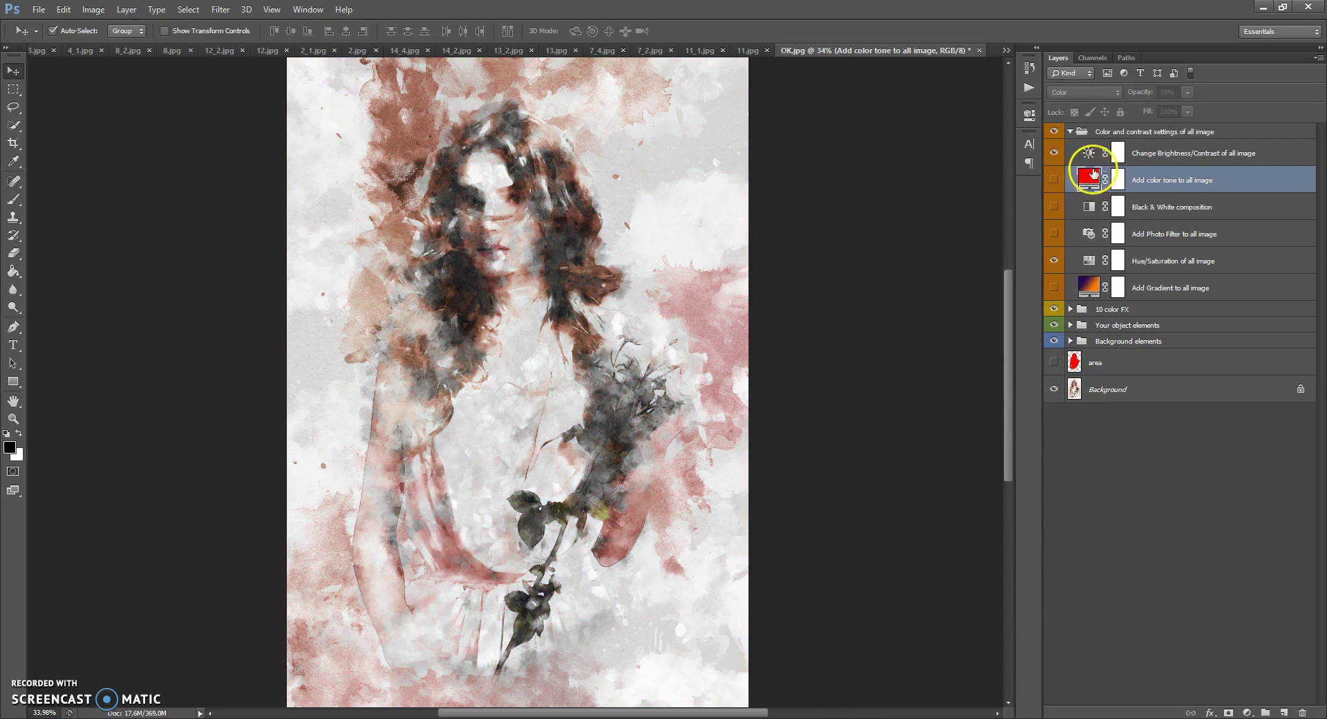
Step: Try other values on the "Change Brightness/Contrast of all image" adjustment, reset brightness and contrast to 0, and close its settings
double_click(1089, 154)
left_click_drag(913, 181, 932, 211)
double_click(979, 198)
type("0")
double_click(980, 170)
type("0")
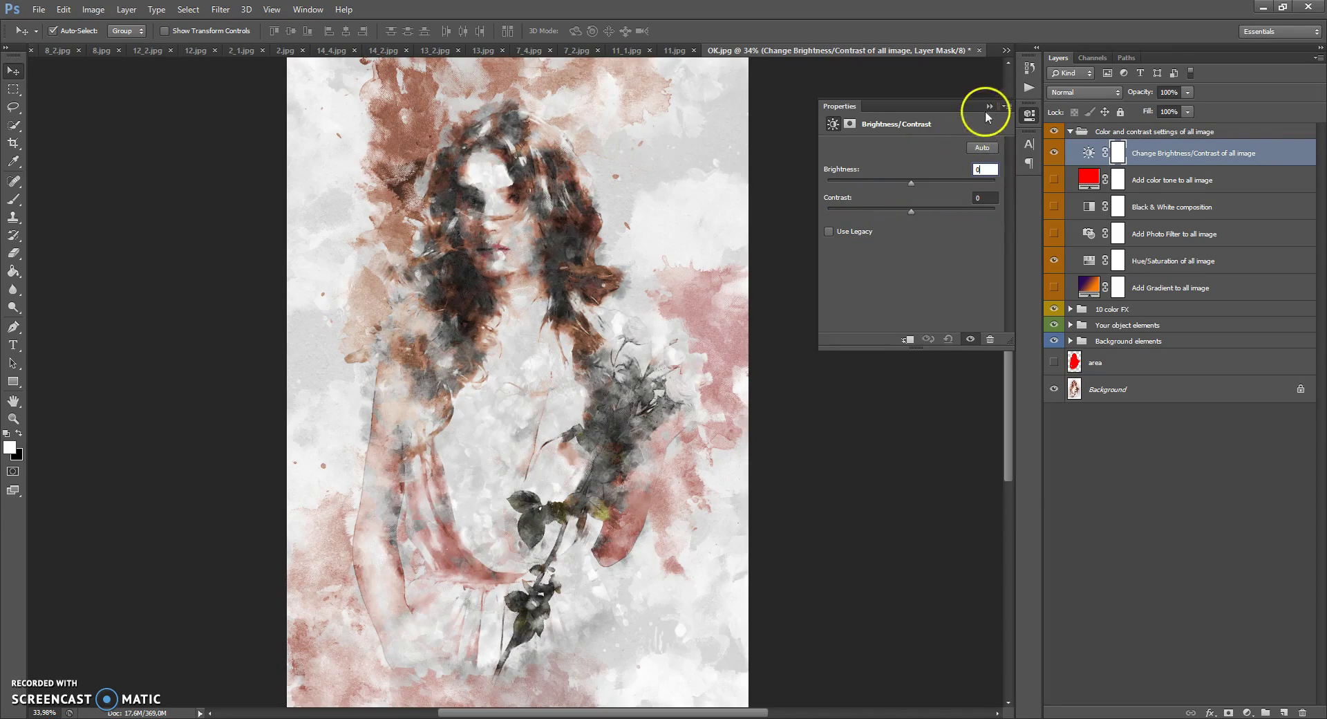
left_click(990, 106)
Step: Collapse the "Color and contrast settings of all image" group and combine the four effect groups, down to "Background elements", into one group
left_click(1071, 131)
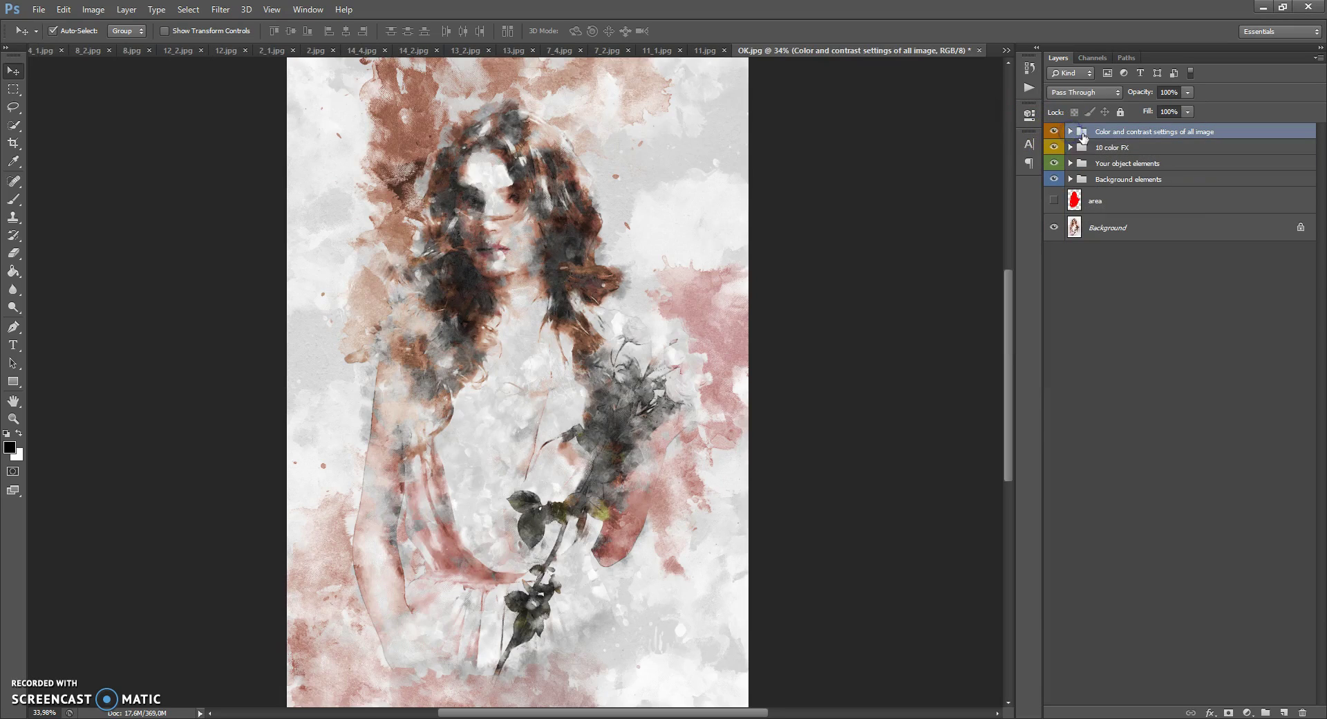
left_click(1083, 178, "shift")
key("ctrl+g")
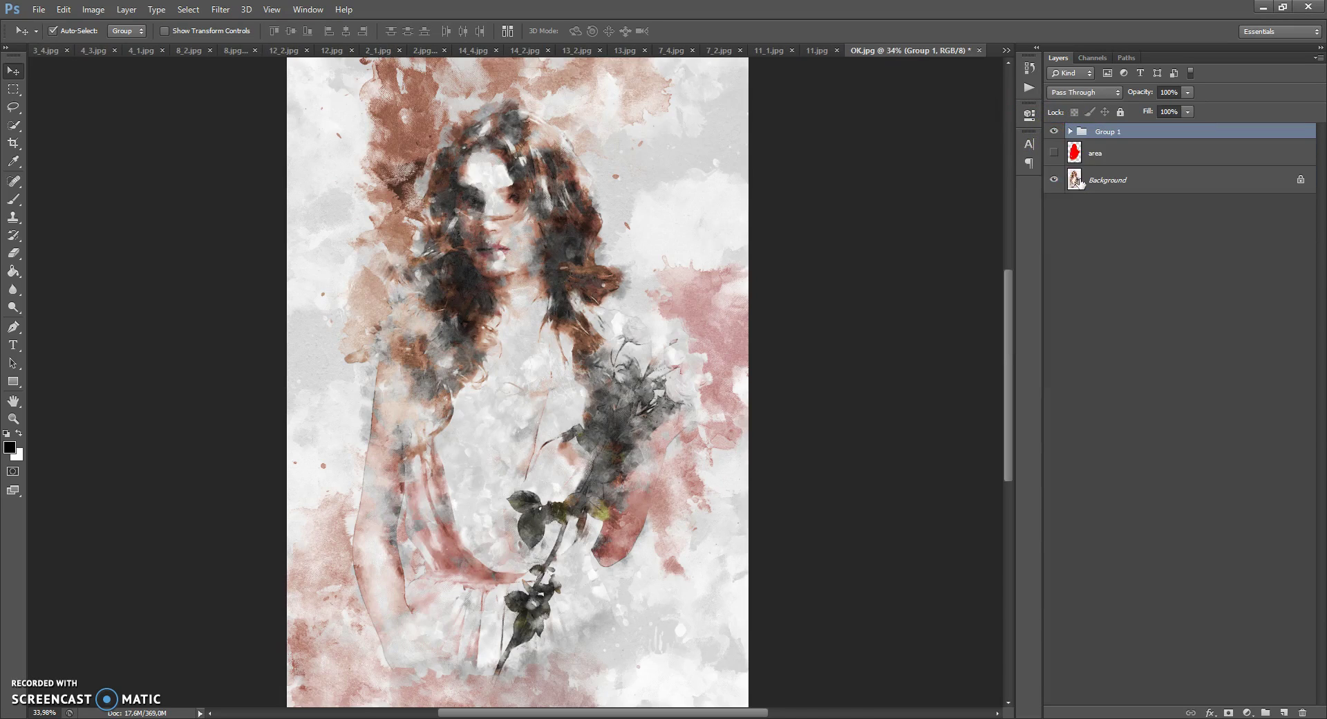
Step: Toggle the combined group's visibility to compare the painted artwork with the original photo, close up and as a whole, leaving the group shown
left_click(1054, 131)
left_click(1053, 131)
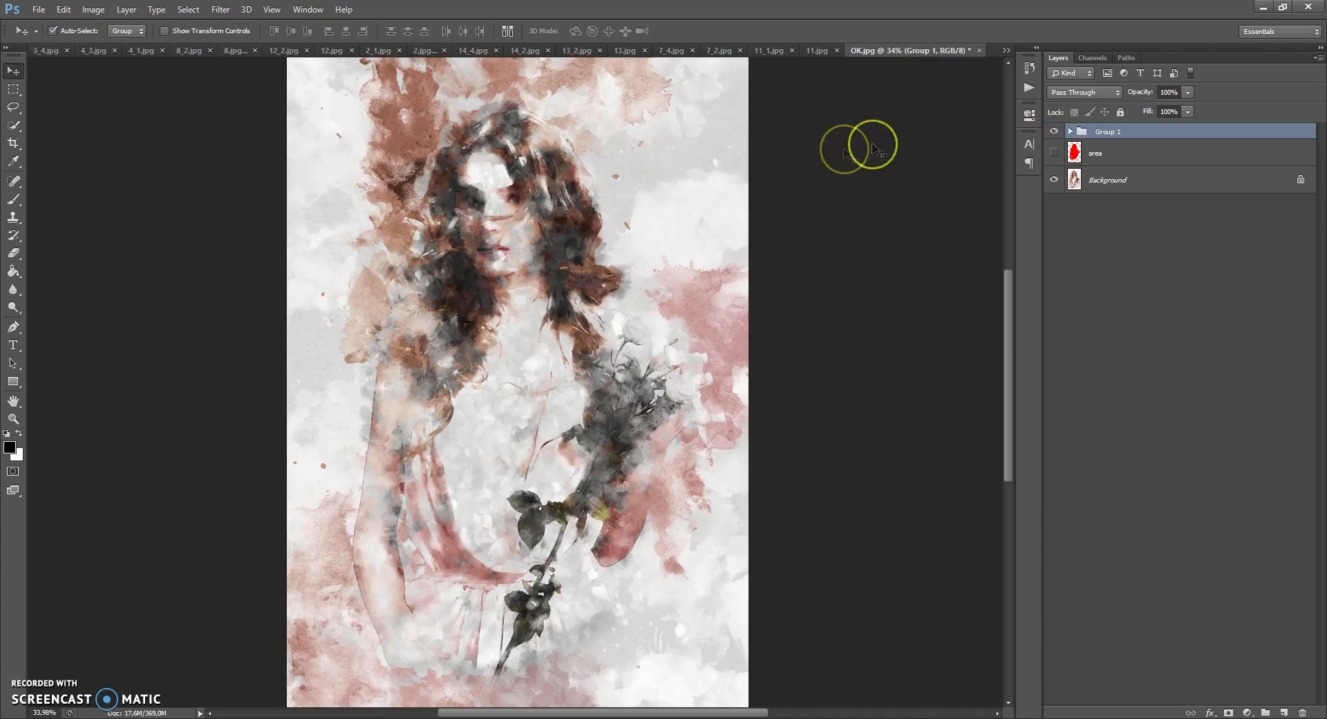
scroll(527, 169, "up", 4)
left_click(1053, 132)
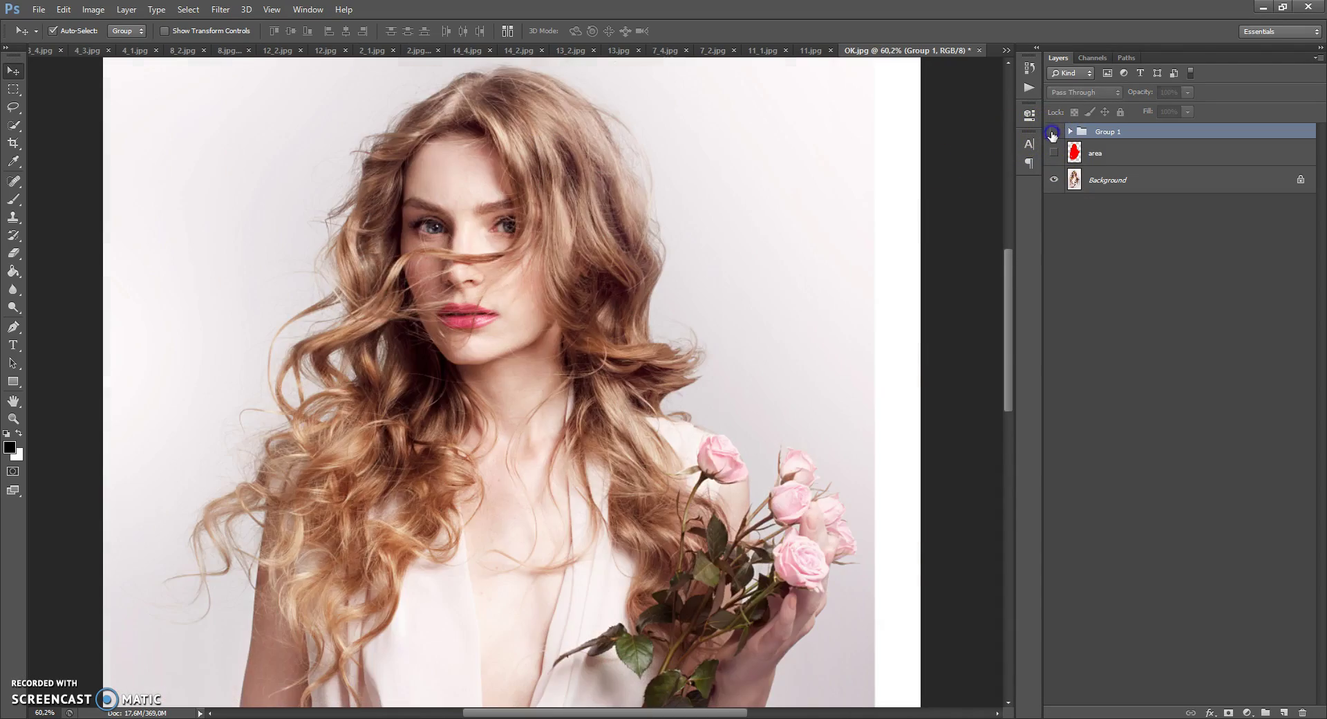
left_click(1053, 131)
left_click(1054, 131)
left_click(1054, 132)
scroll(596, 282, "down", 4)
scroll(594, 278, "down", 2)
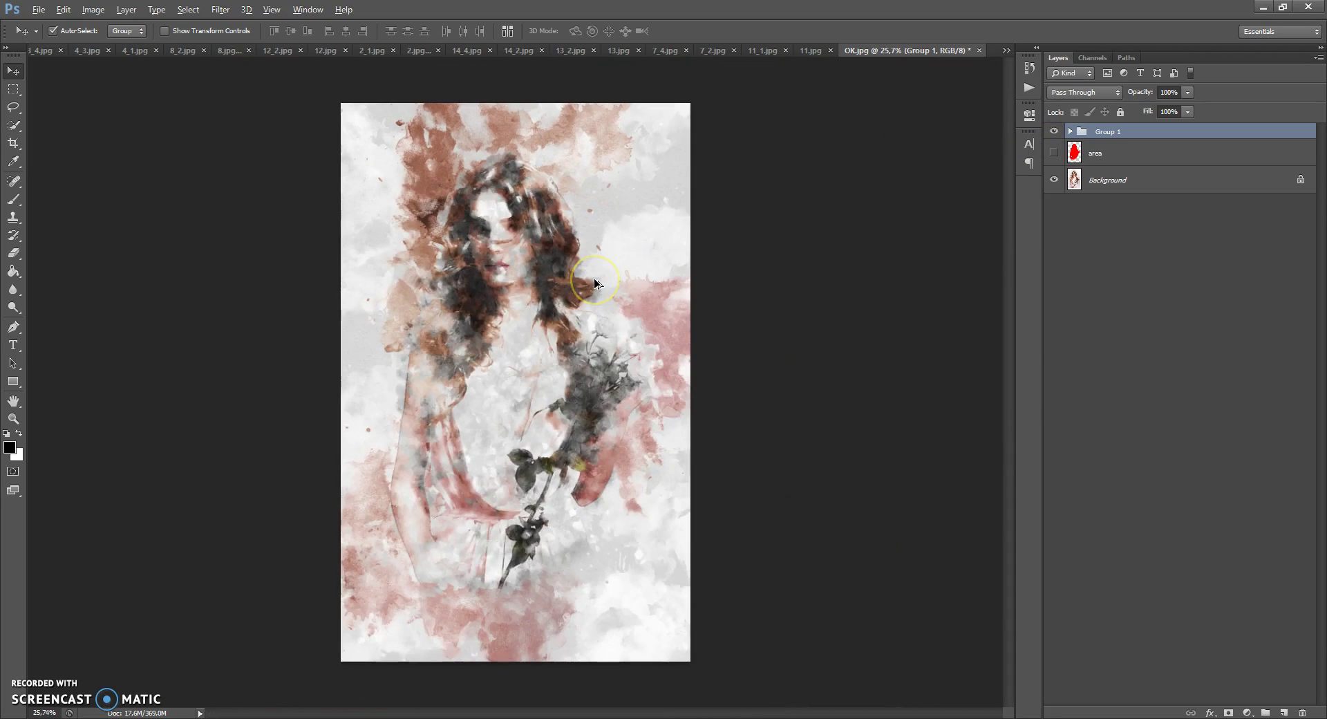
scroll(595, 278, "up", 1)
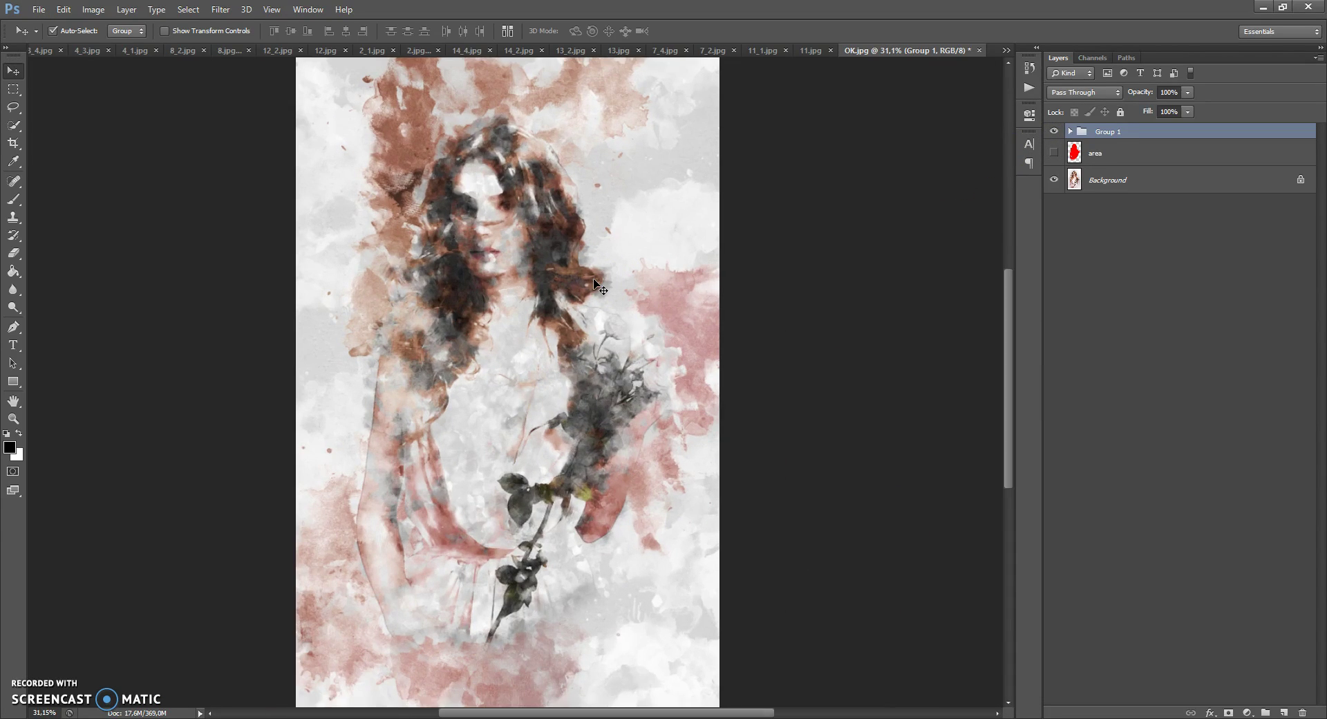